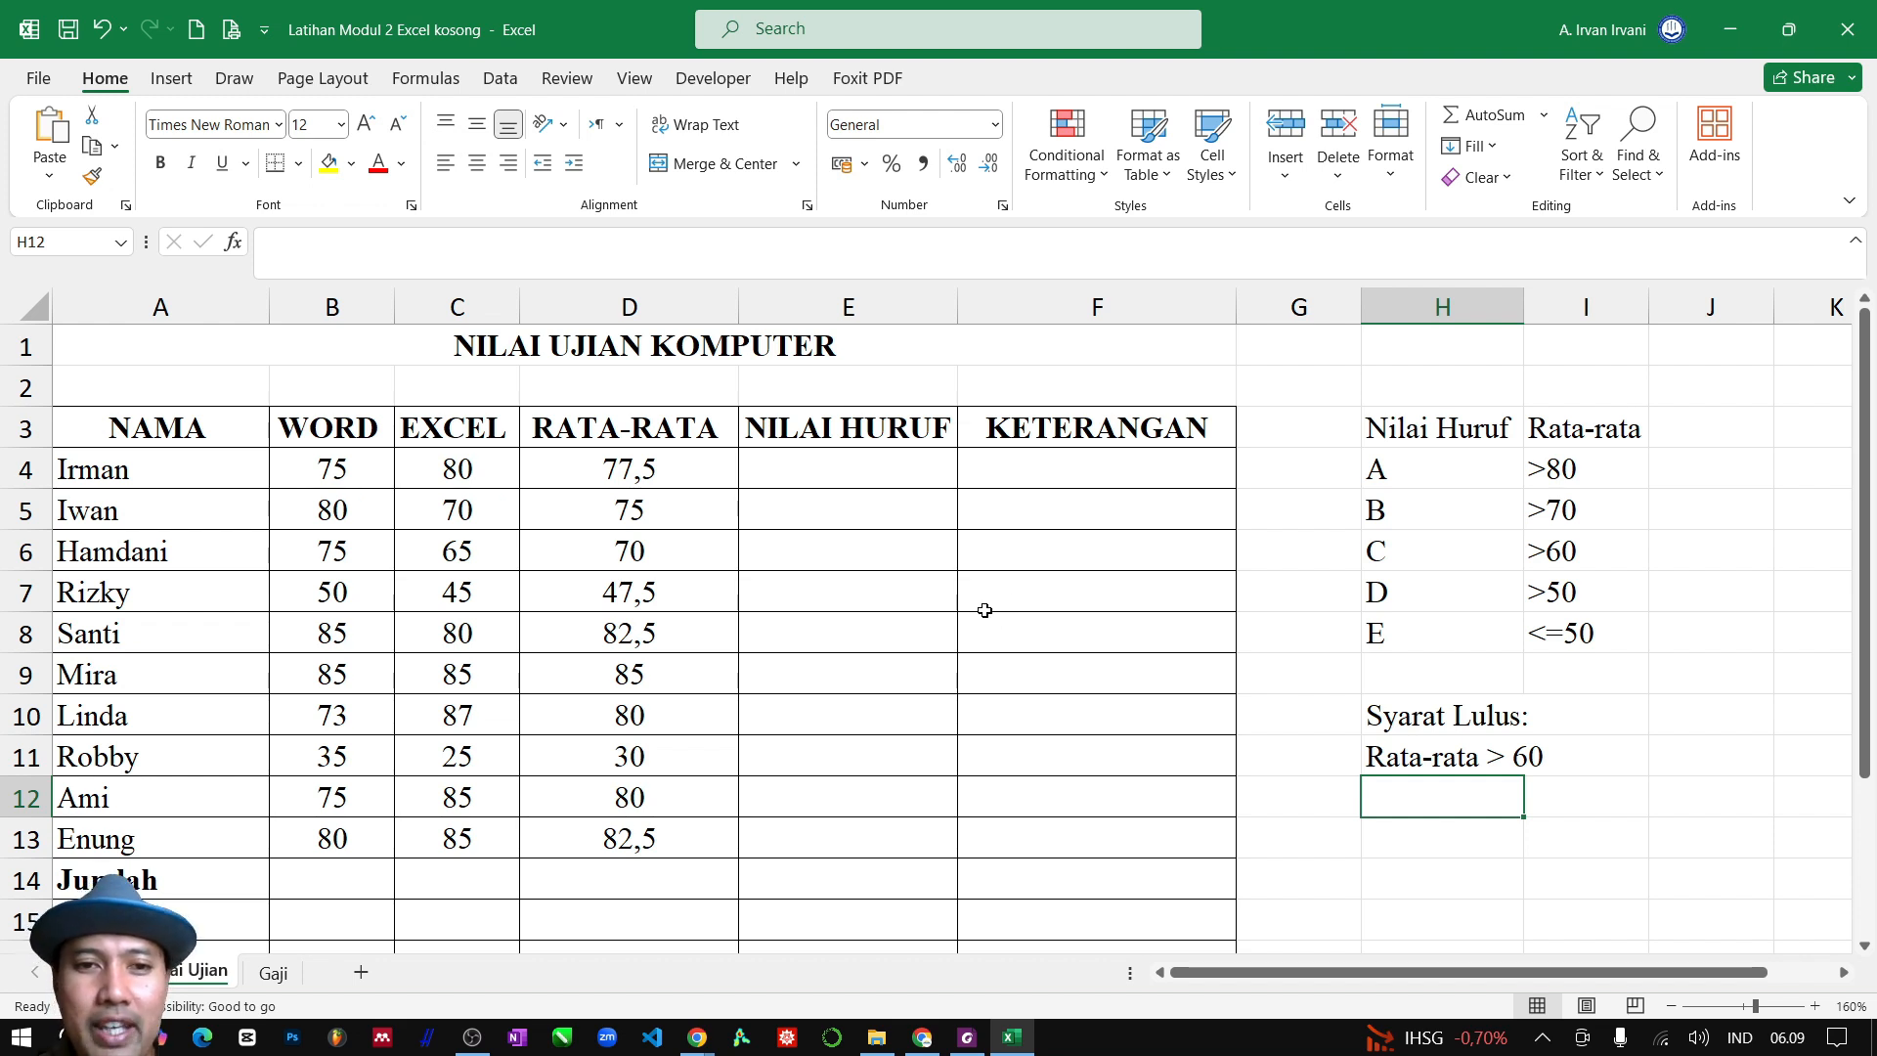
Clear the existing average formulas from D4:D13 in the RATA-RATA column
{"action": "left_click", "coordinate": [630, 498]}
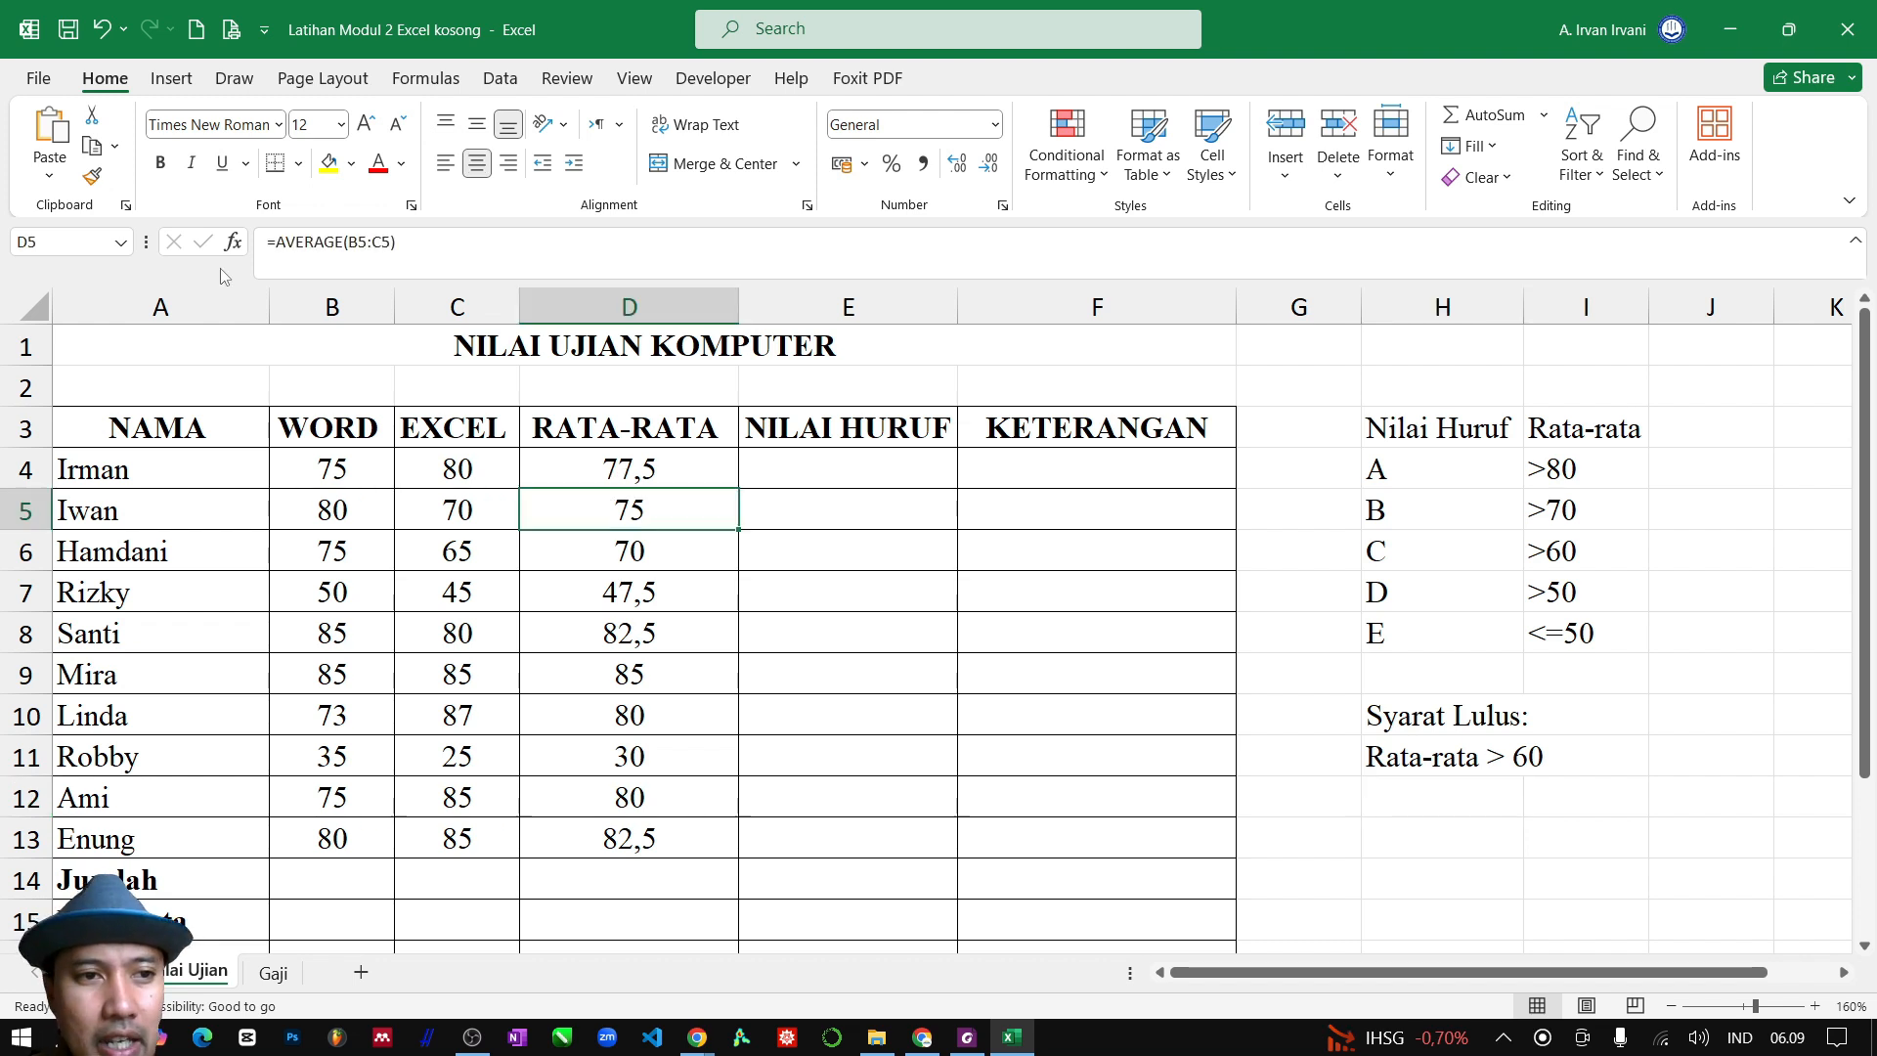
{"action": "left_click", "coordinate": [322, 468]}
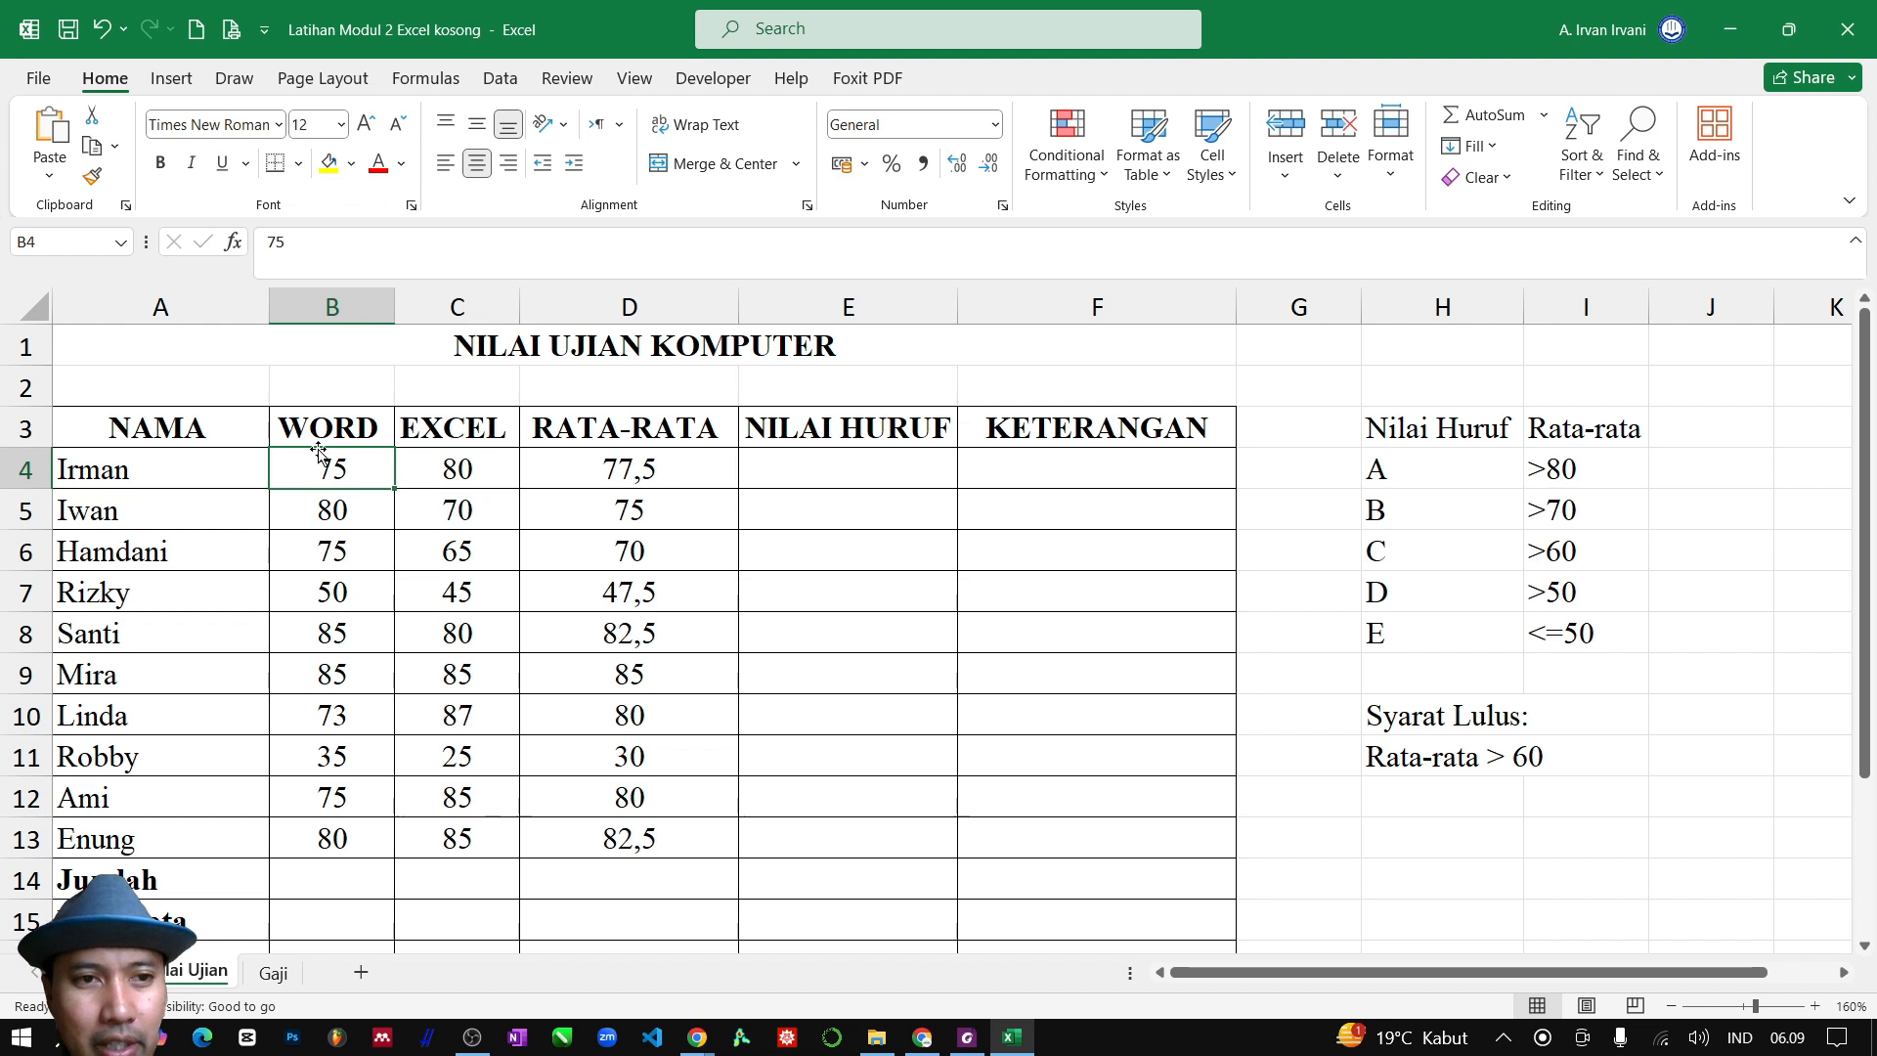
{"action": "left_click", "coordinate": [453, 465]}
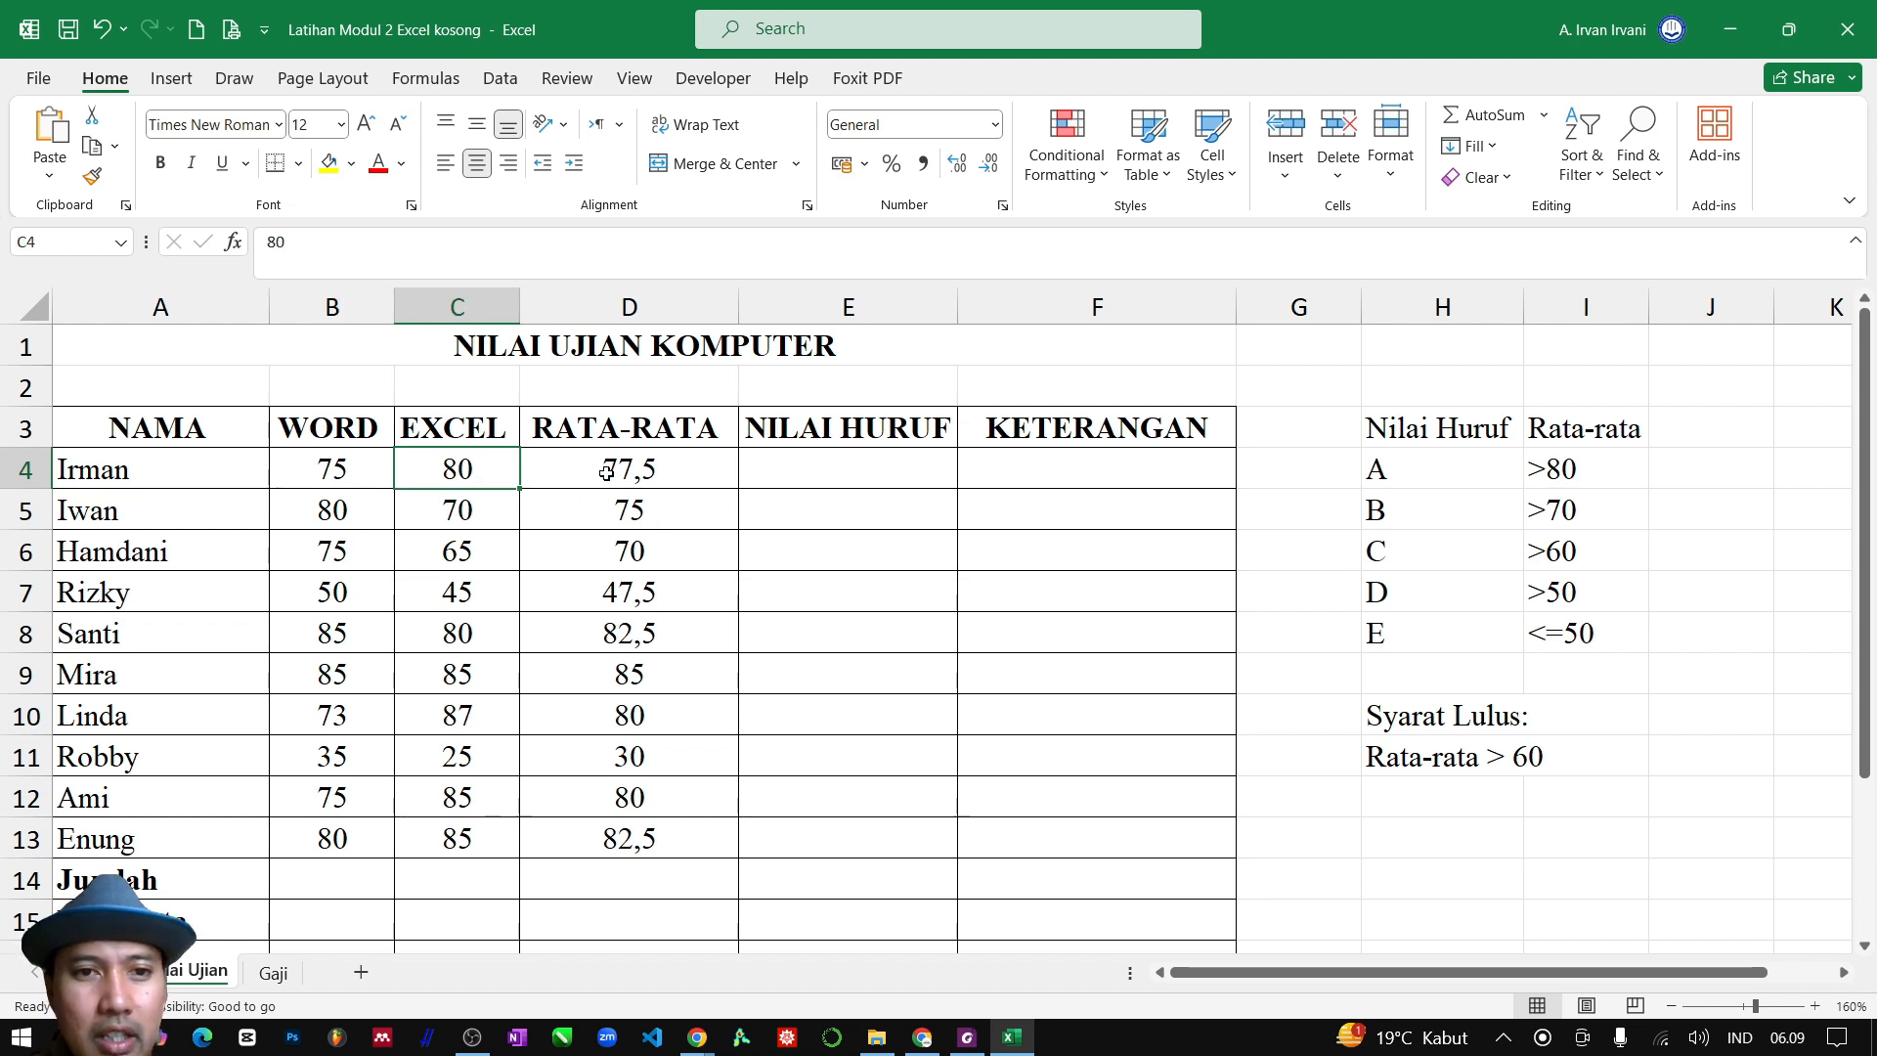
{"action": "left_click_drag", "start_coordinate": [620, 468], "coordinate": [650, 841]}
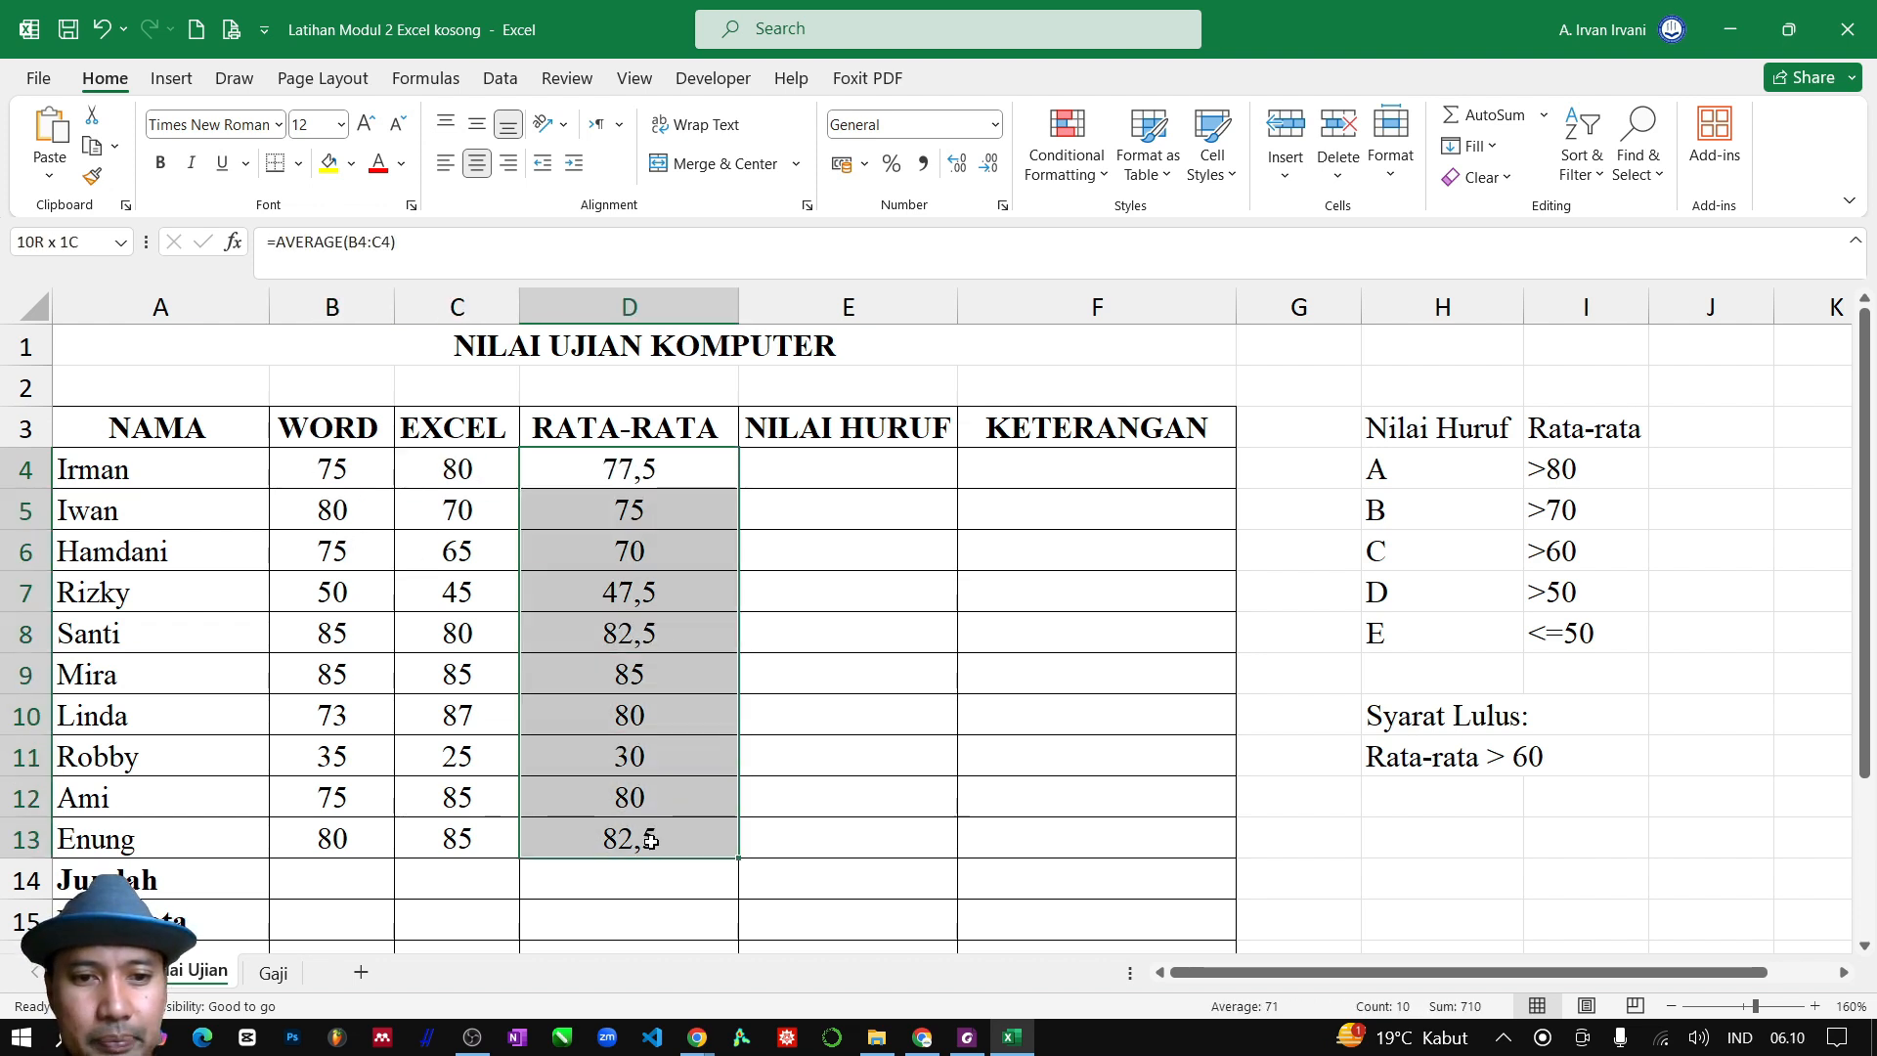
{"action": "key", "text": "Delete"}
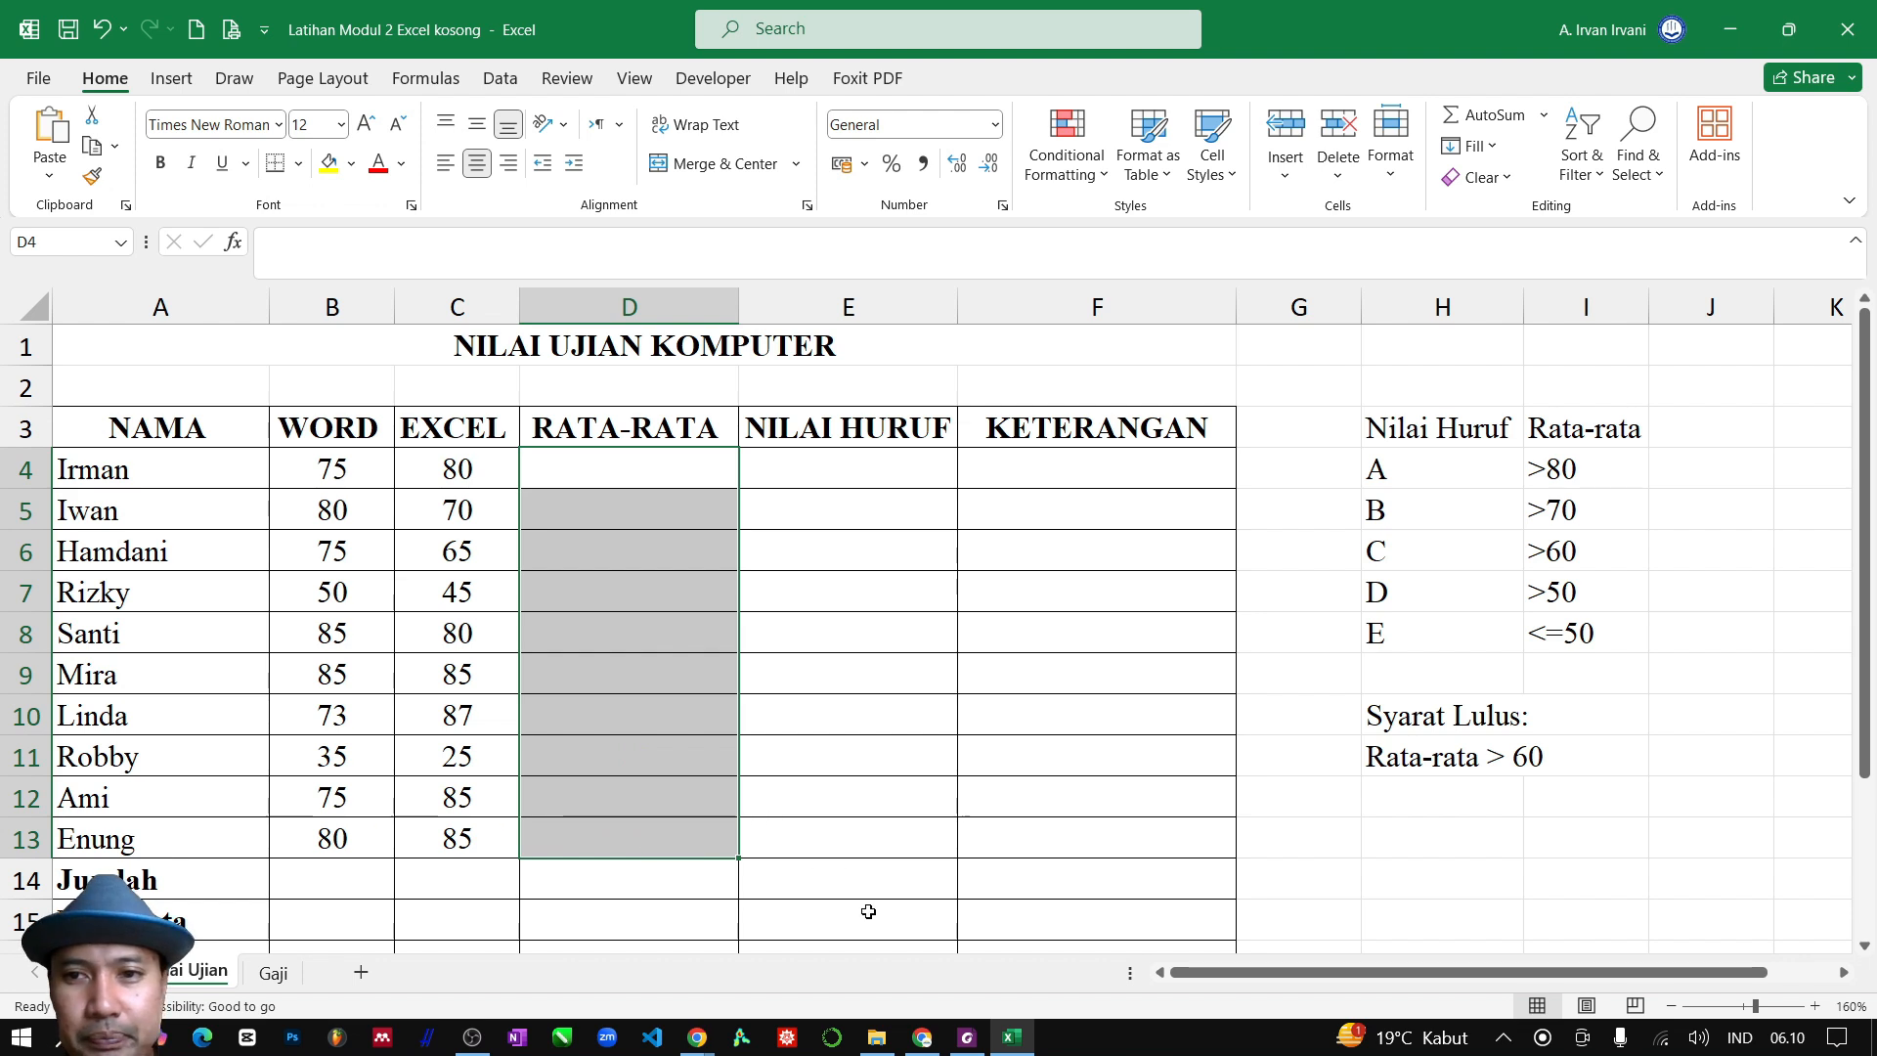
{"action": "left_click", "coordinate": [929, 622]}
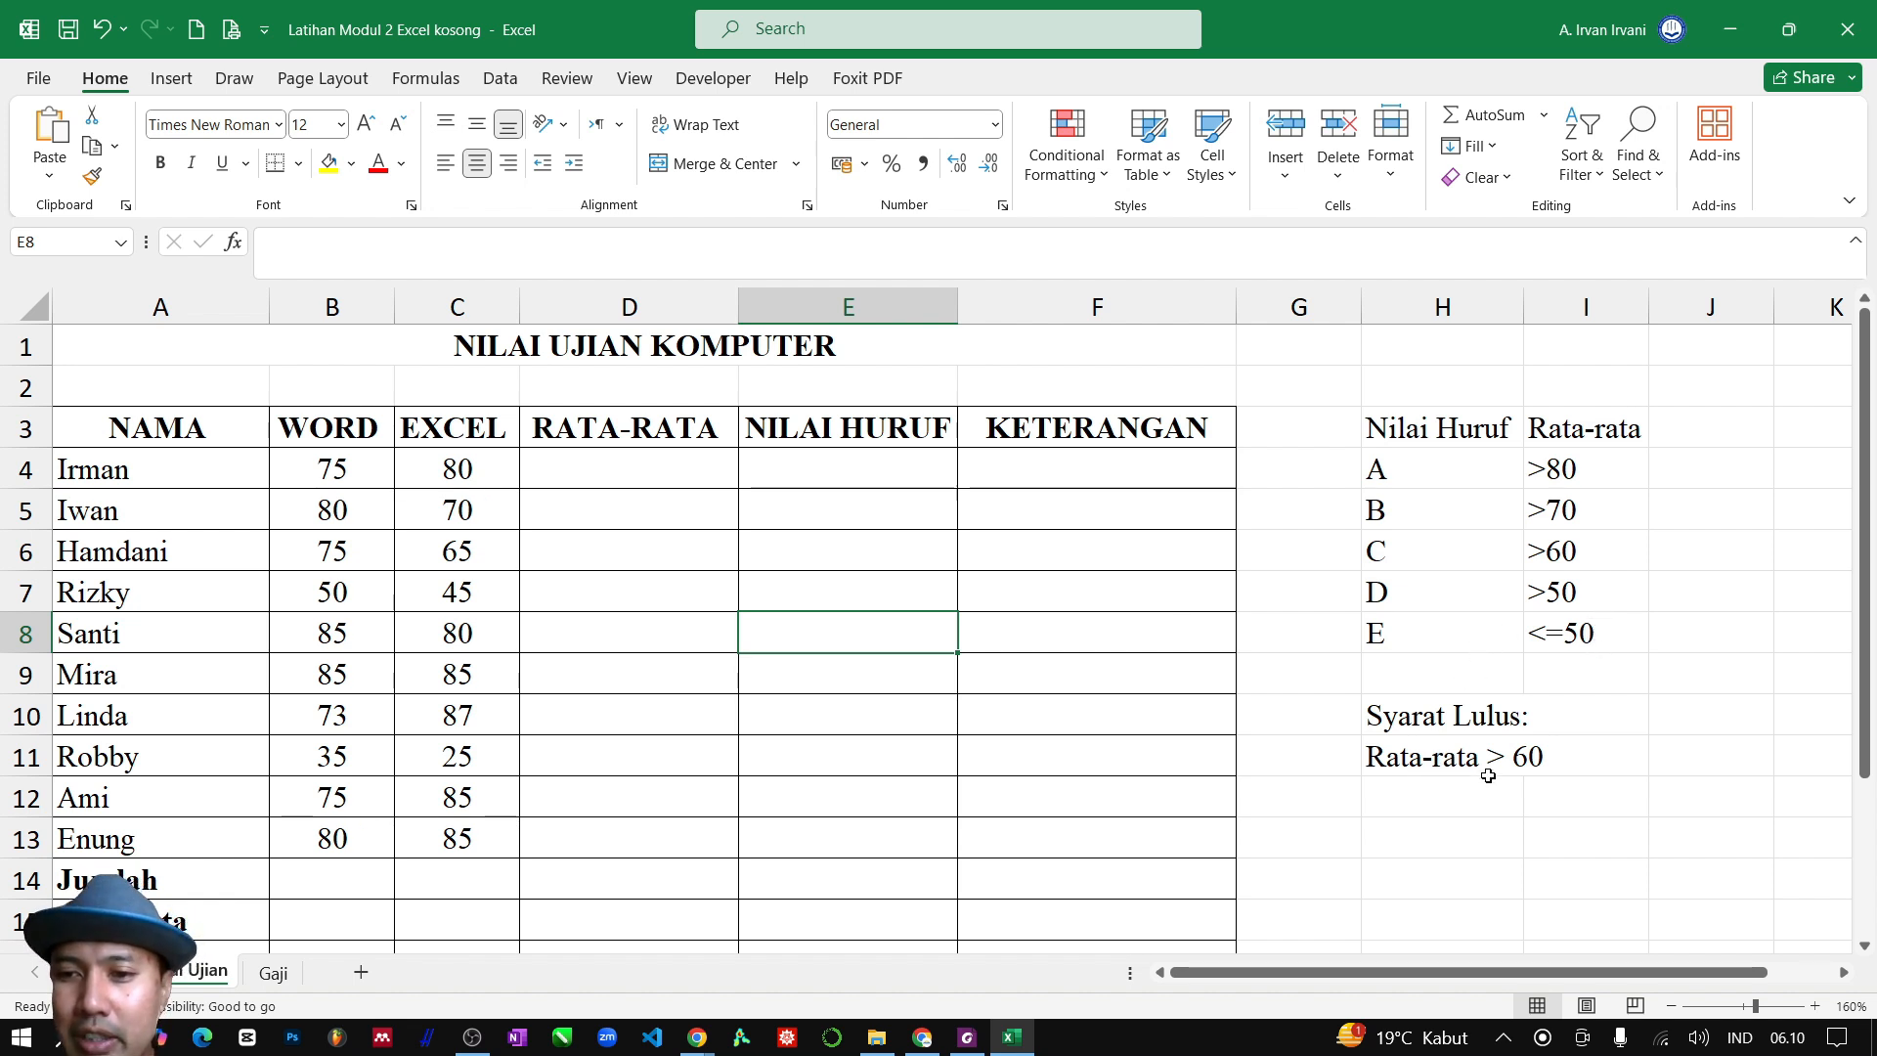
Enter the formula =AVERAGE(B4:C4) in D4 to average the first student's WORD and EXCEL scores
{"action": "left_click", "coordinate": [655, 468]}
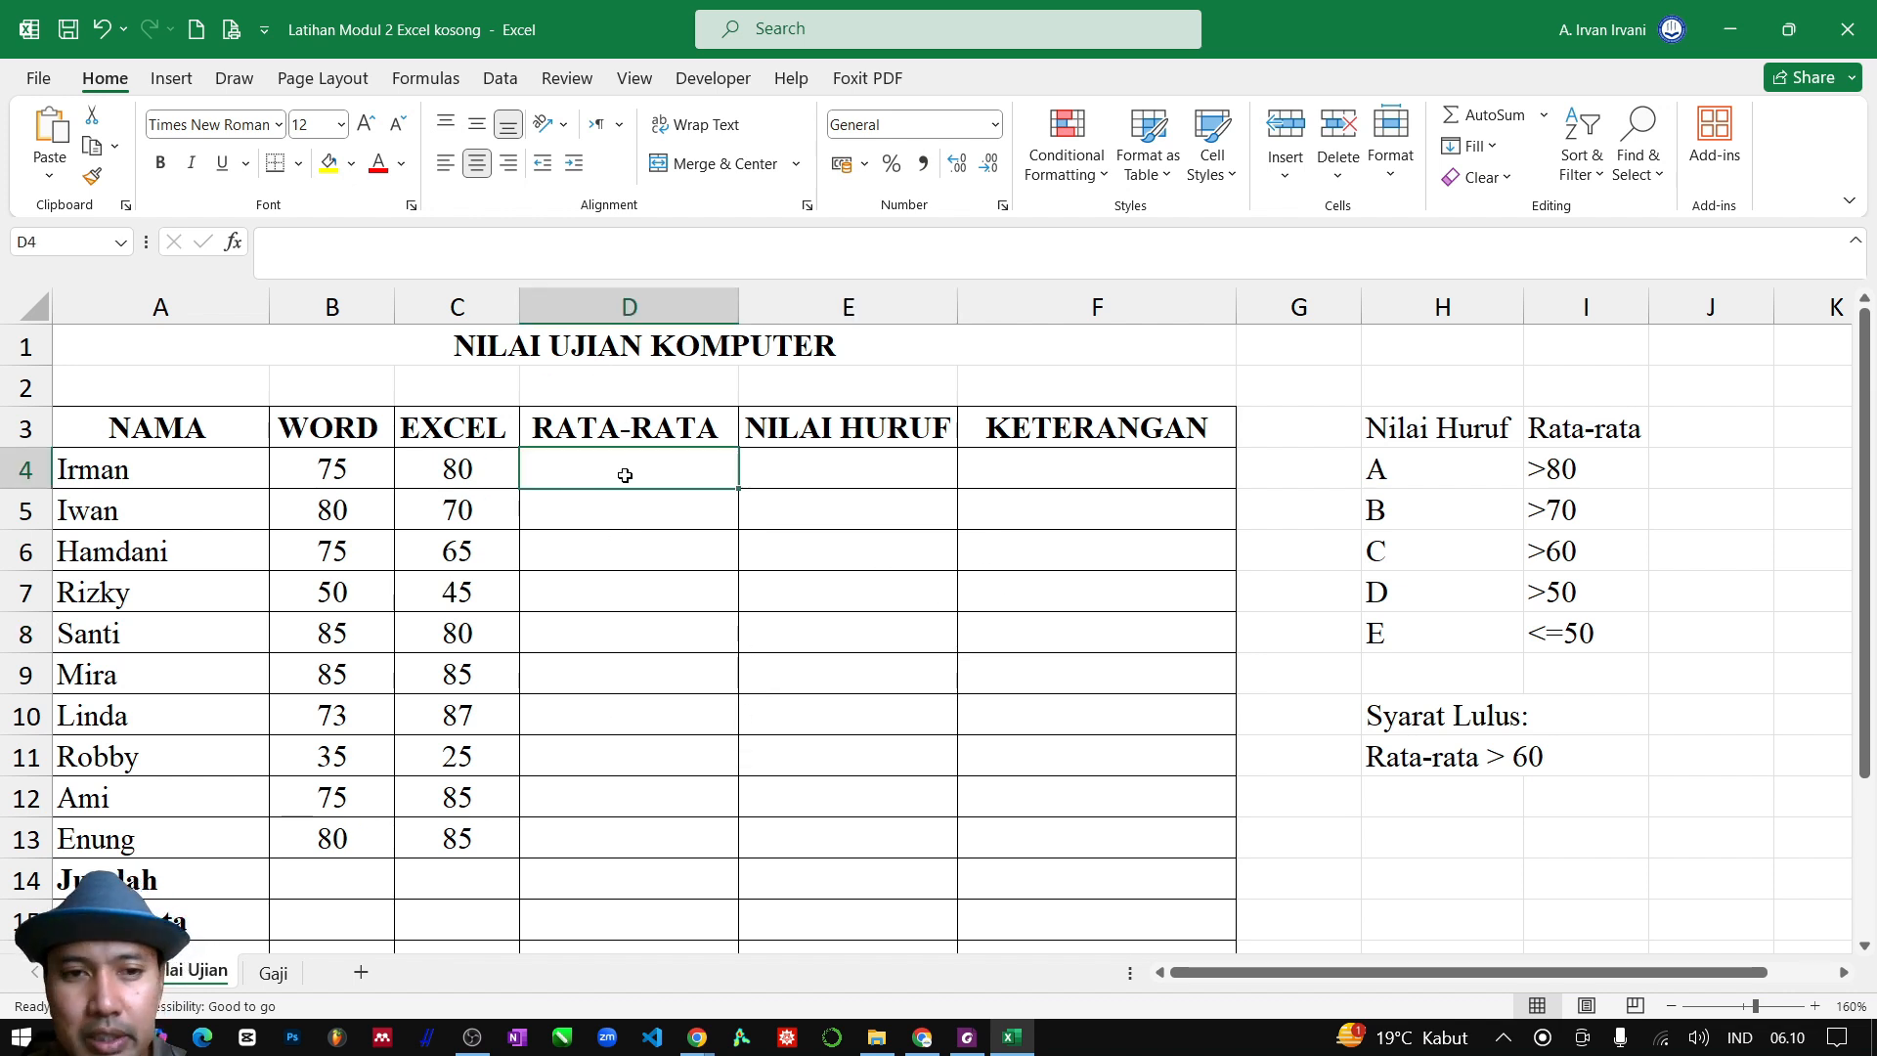
{"action": "type", "text": "=ave"}
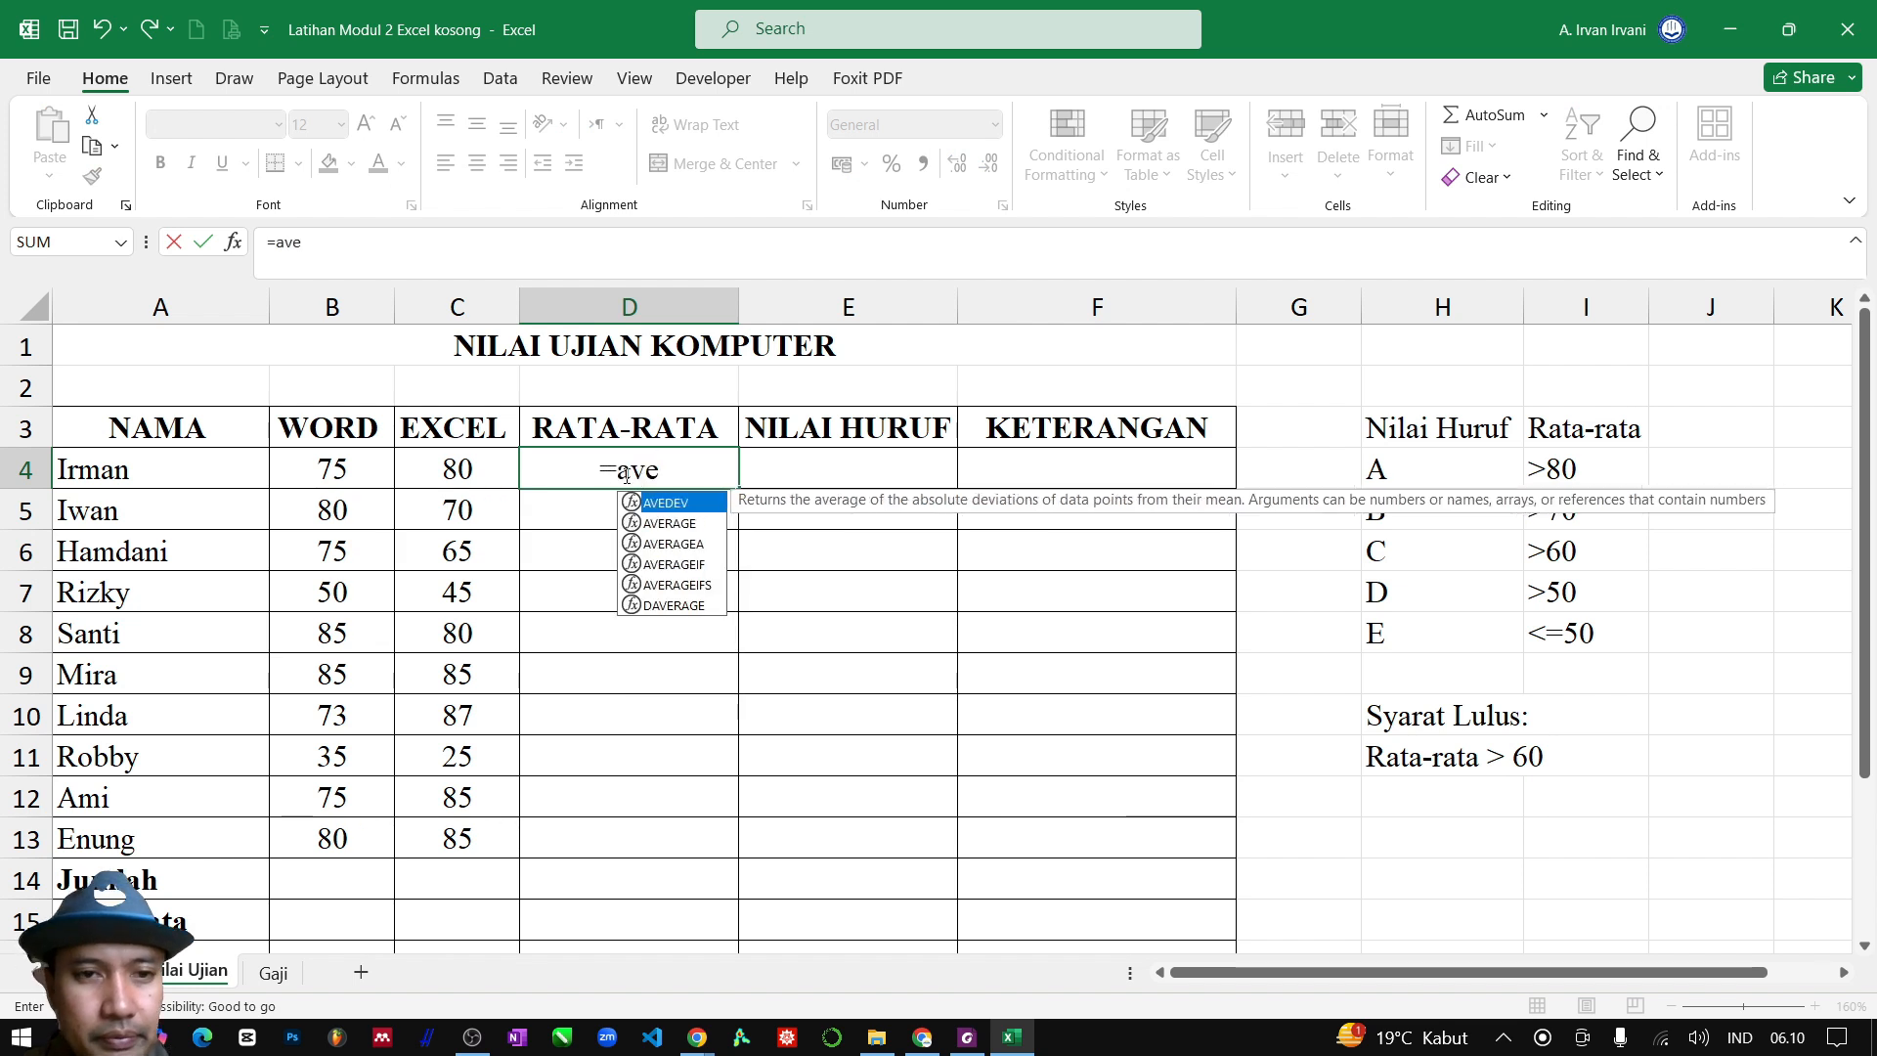
{"action": "double_click", "coordinate": [684, 525]}
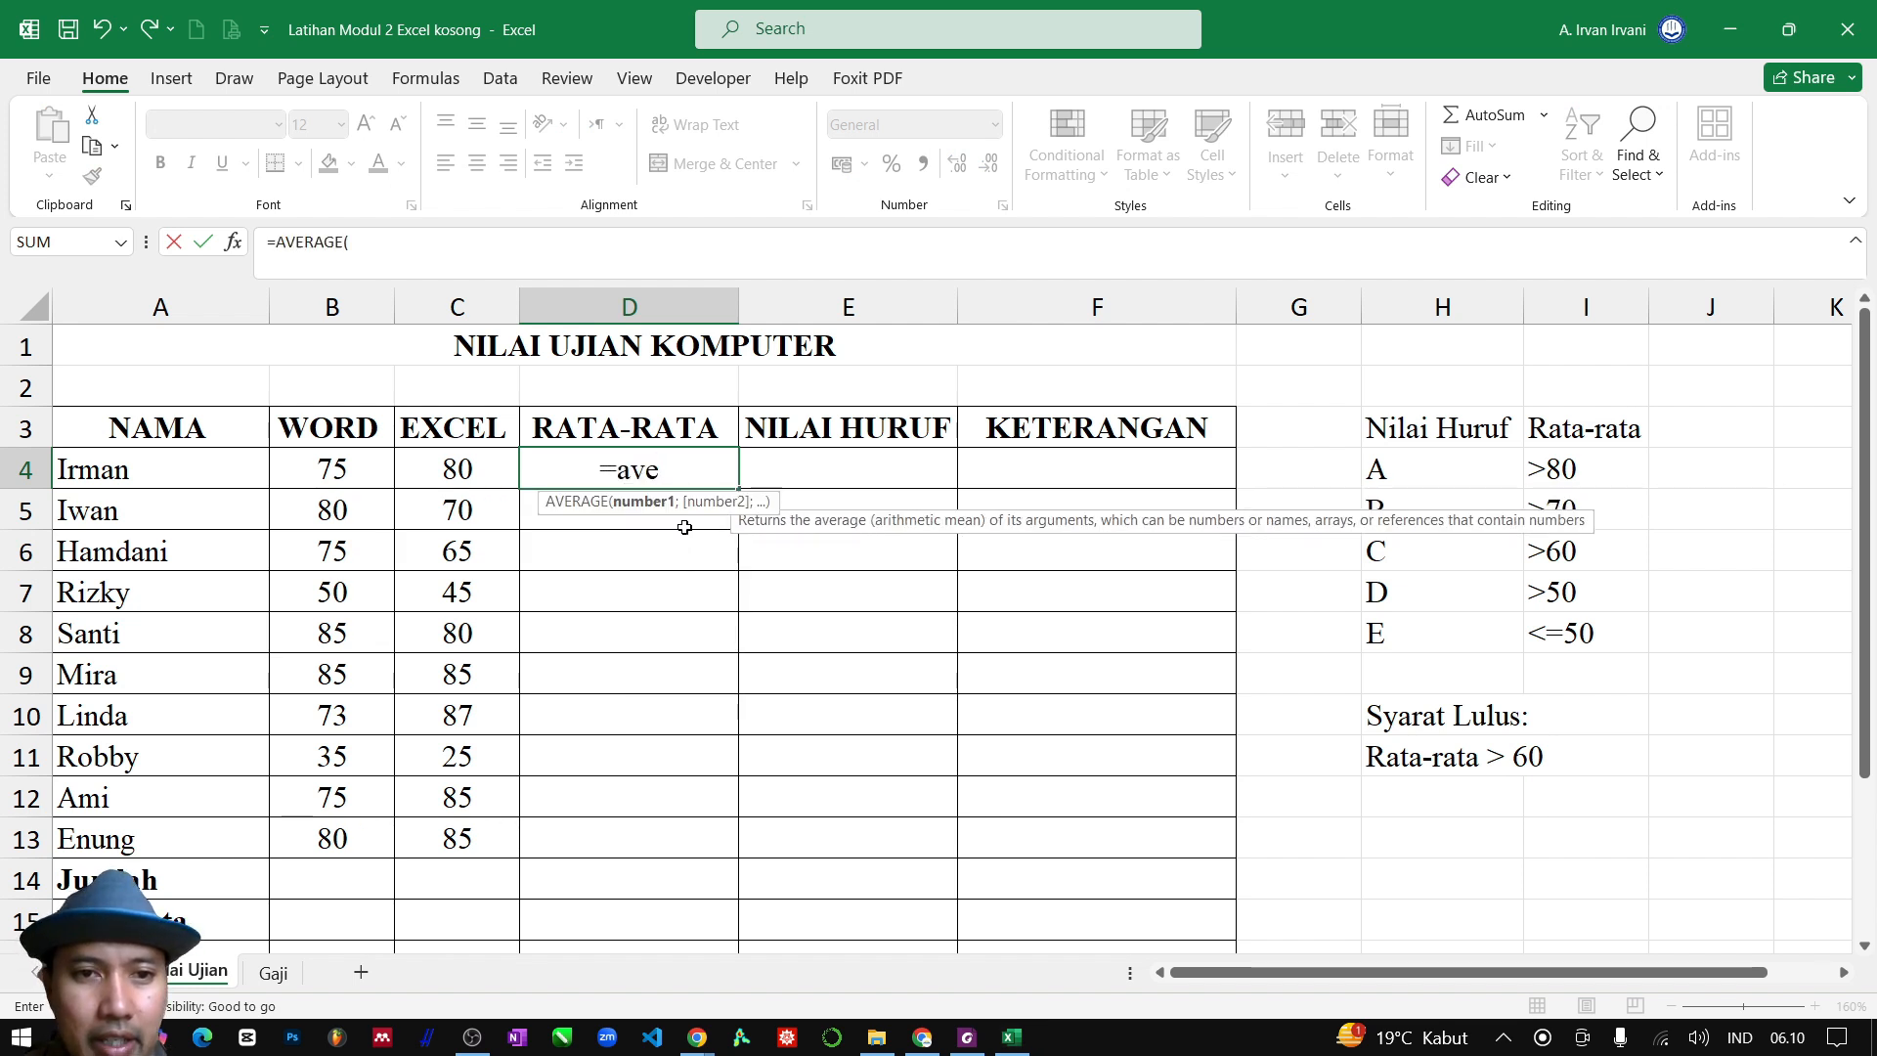
{"action": "left_click", "coordinate": [341, 471]}
{"action": "left_click_drag", "start_coordinate": [341, 471], "coordinate": [457, 471]}
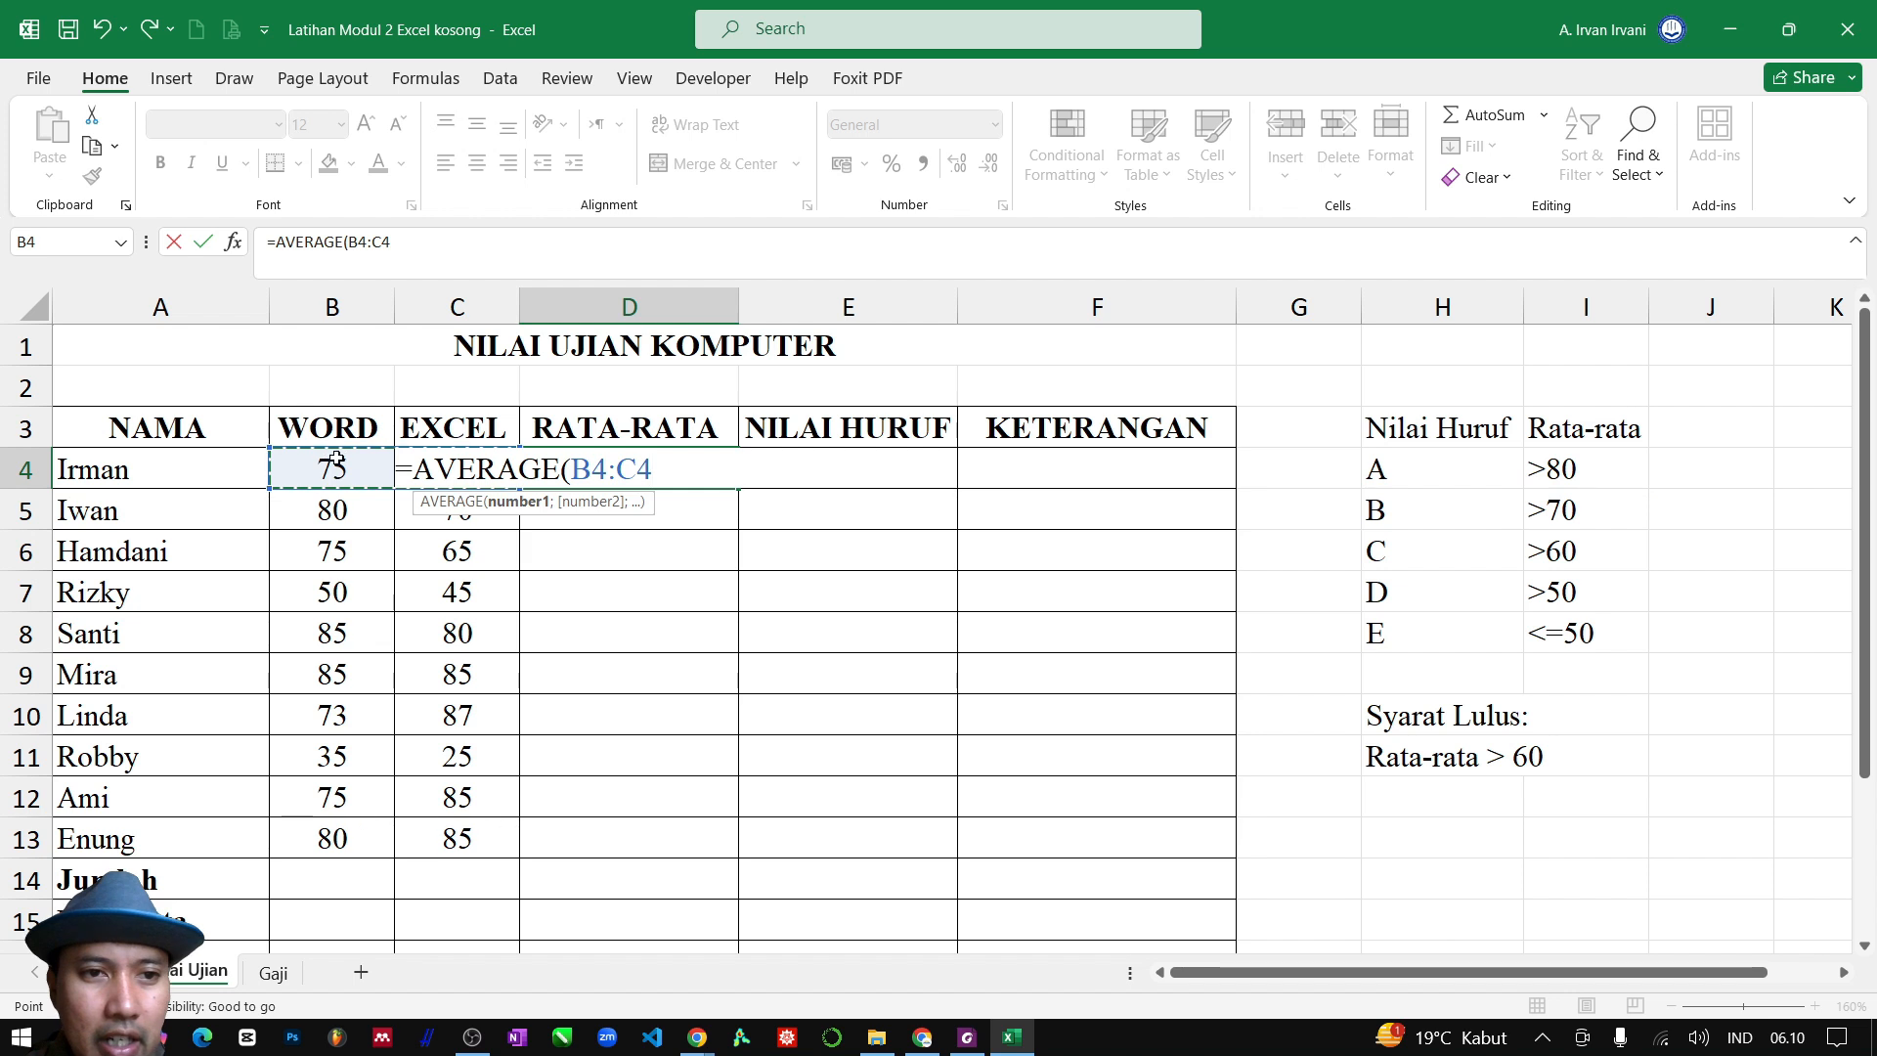
{"action": "type", "text": ")"}
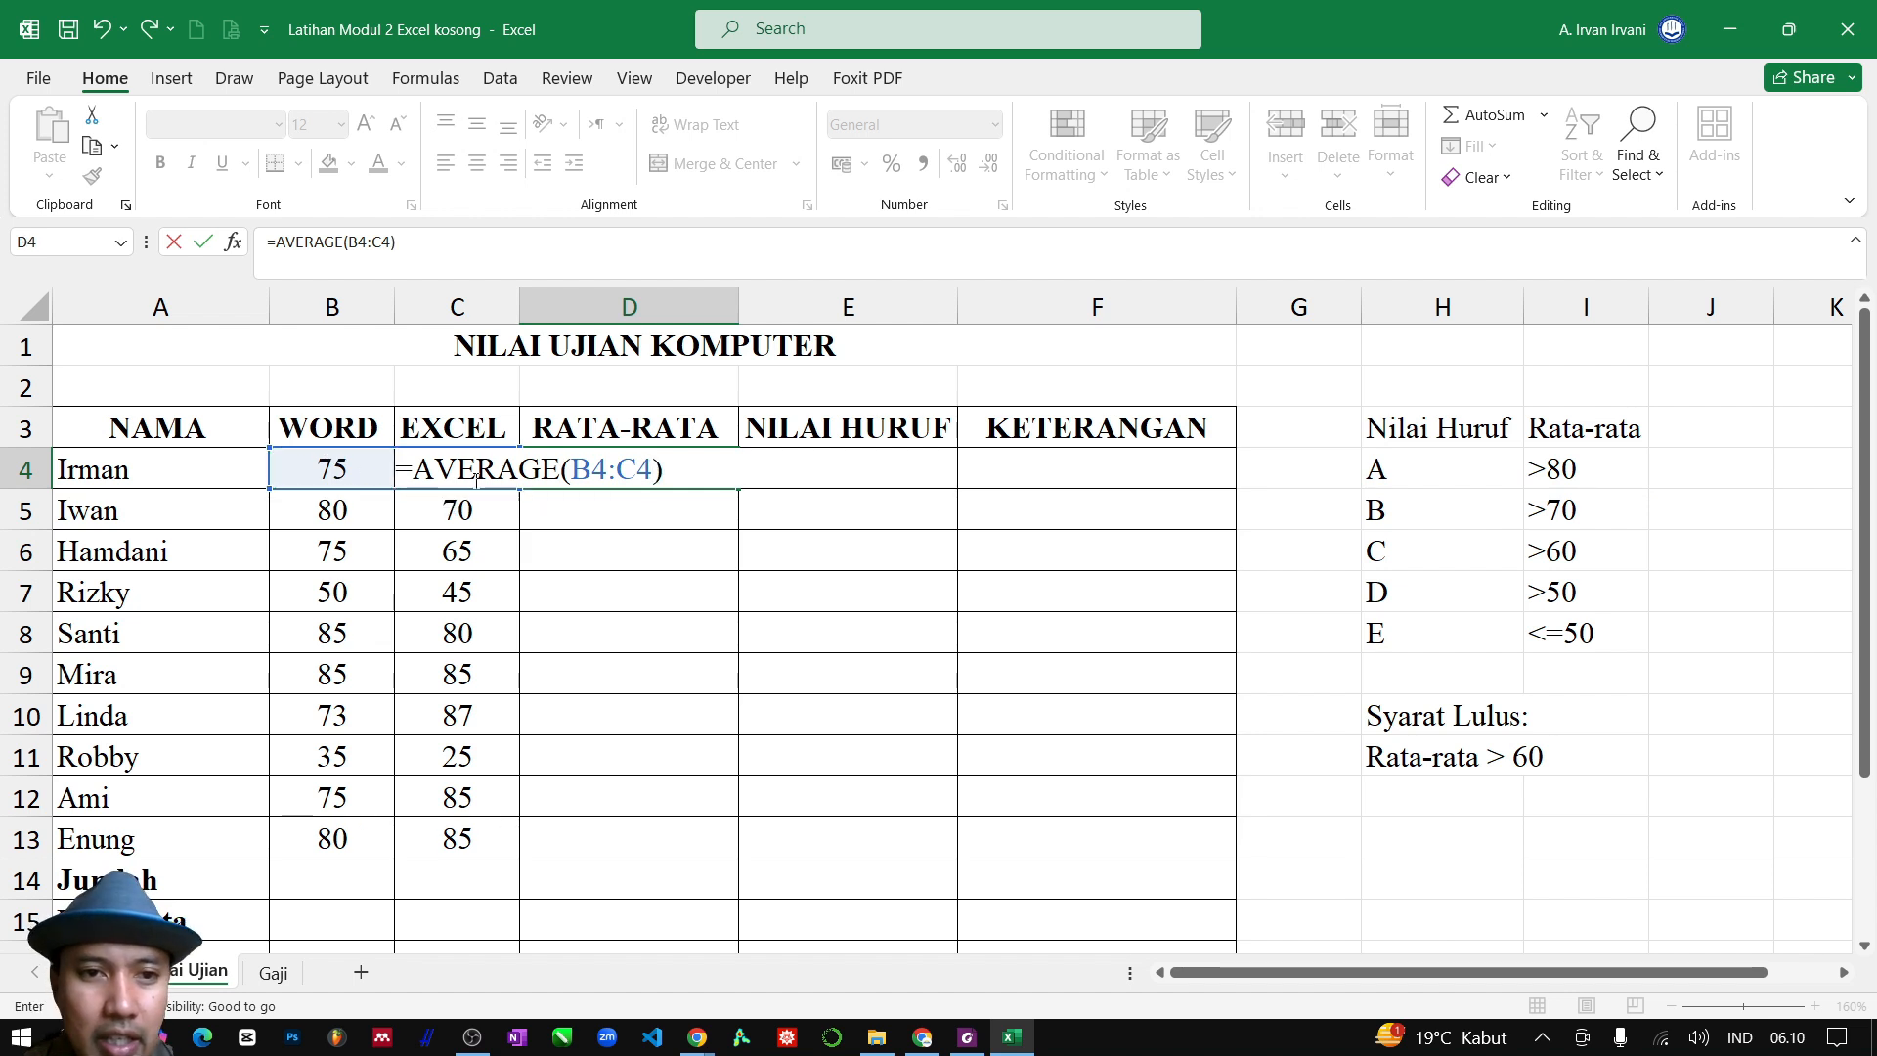
{"action": "key", "text": "Return"}
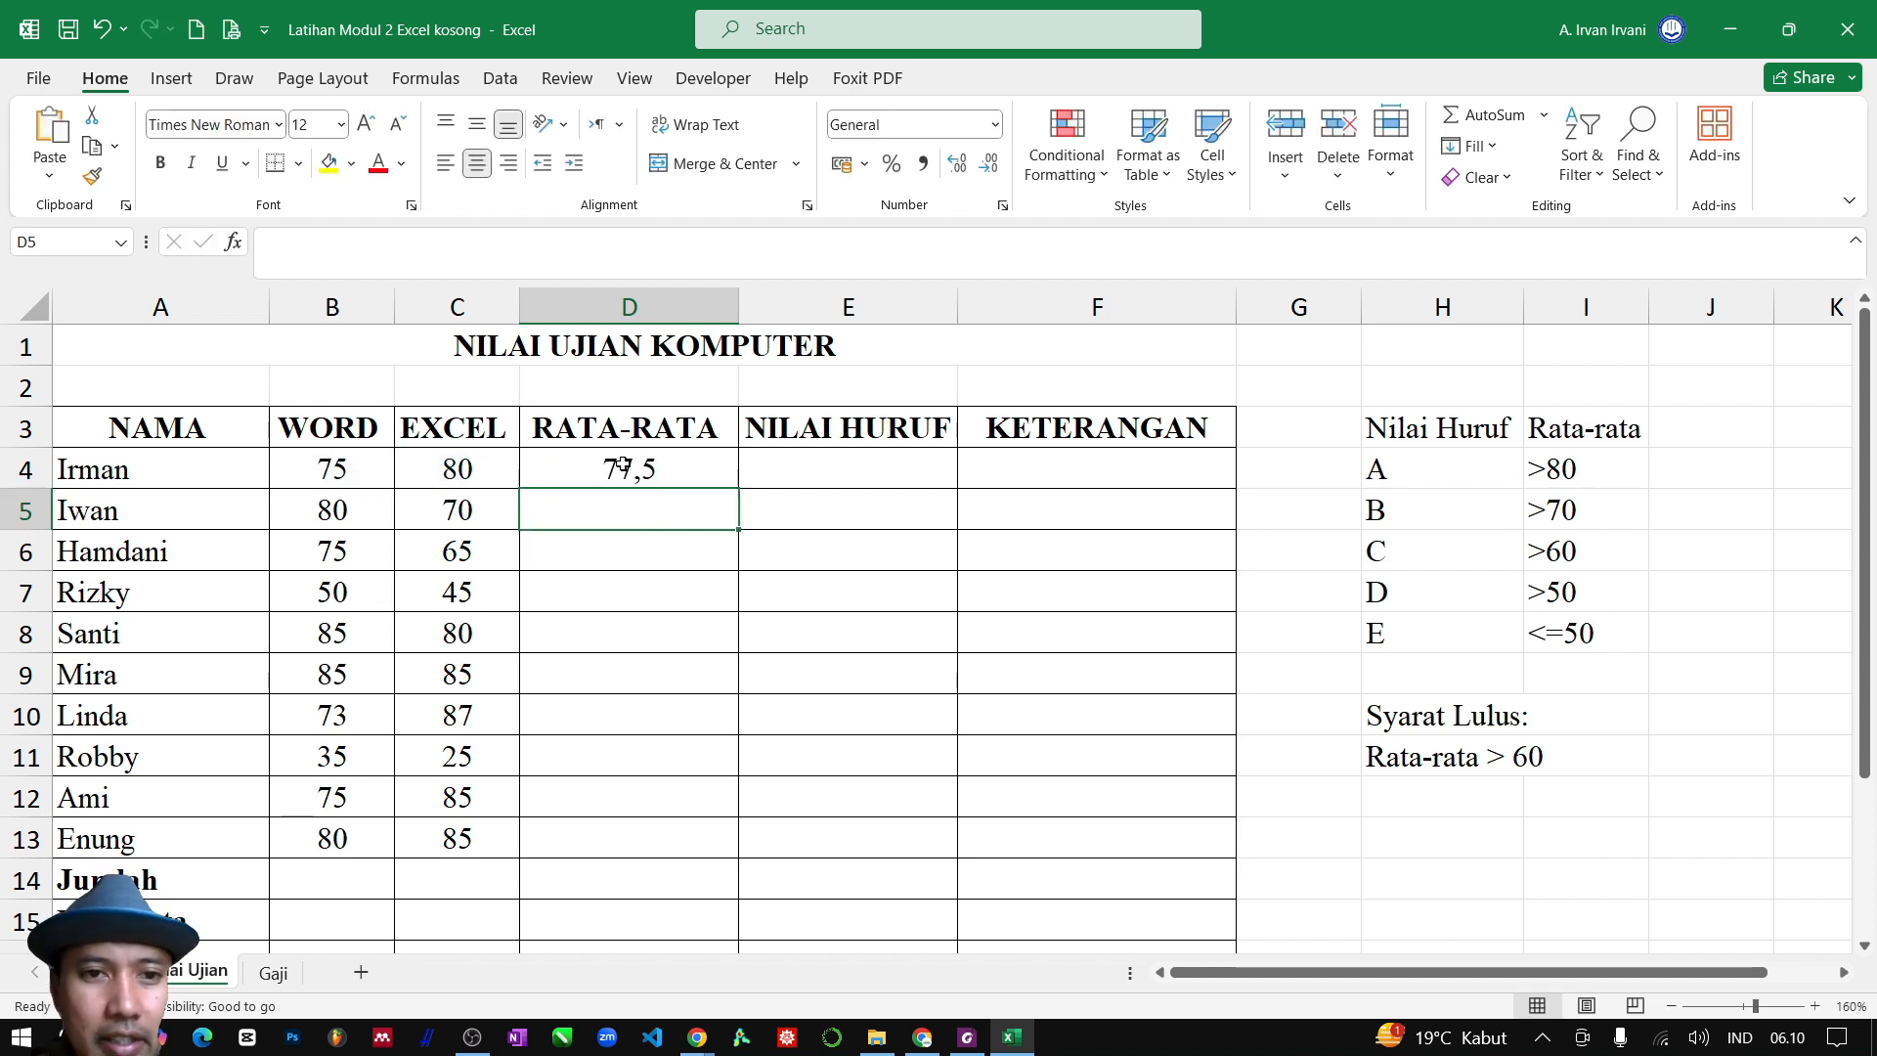
Fill the average formula from D4 down to D13, and undo the fill
{"action": "left_click", "coordinate": [613, 469]}
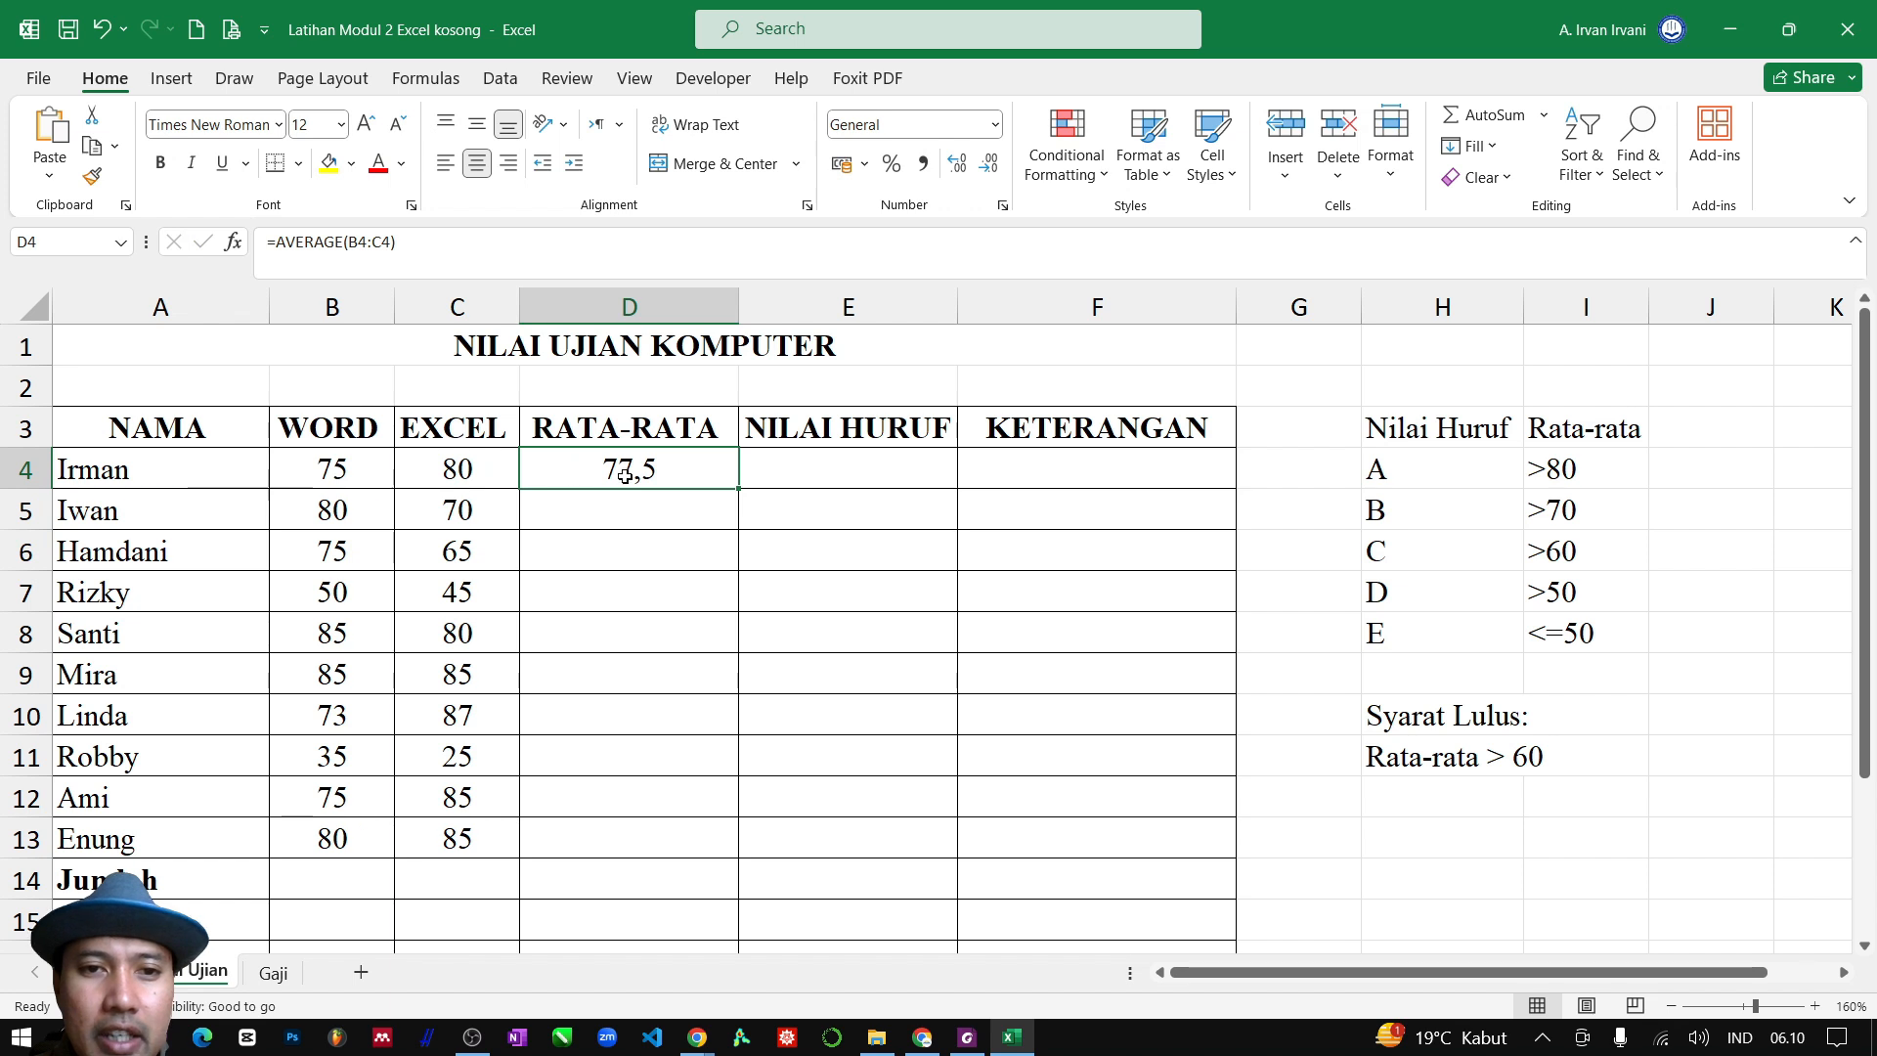
{"action": "left_click", "coordinate": [826, 471]}
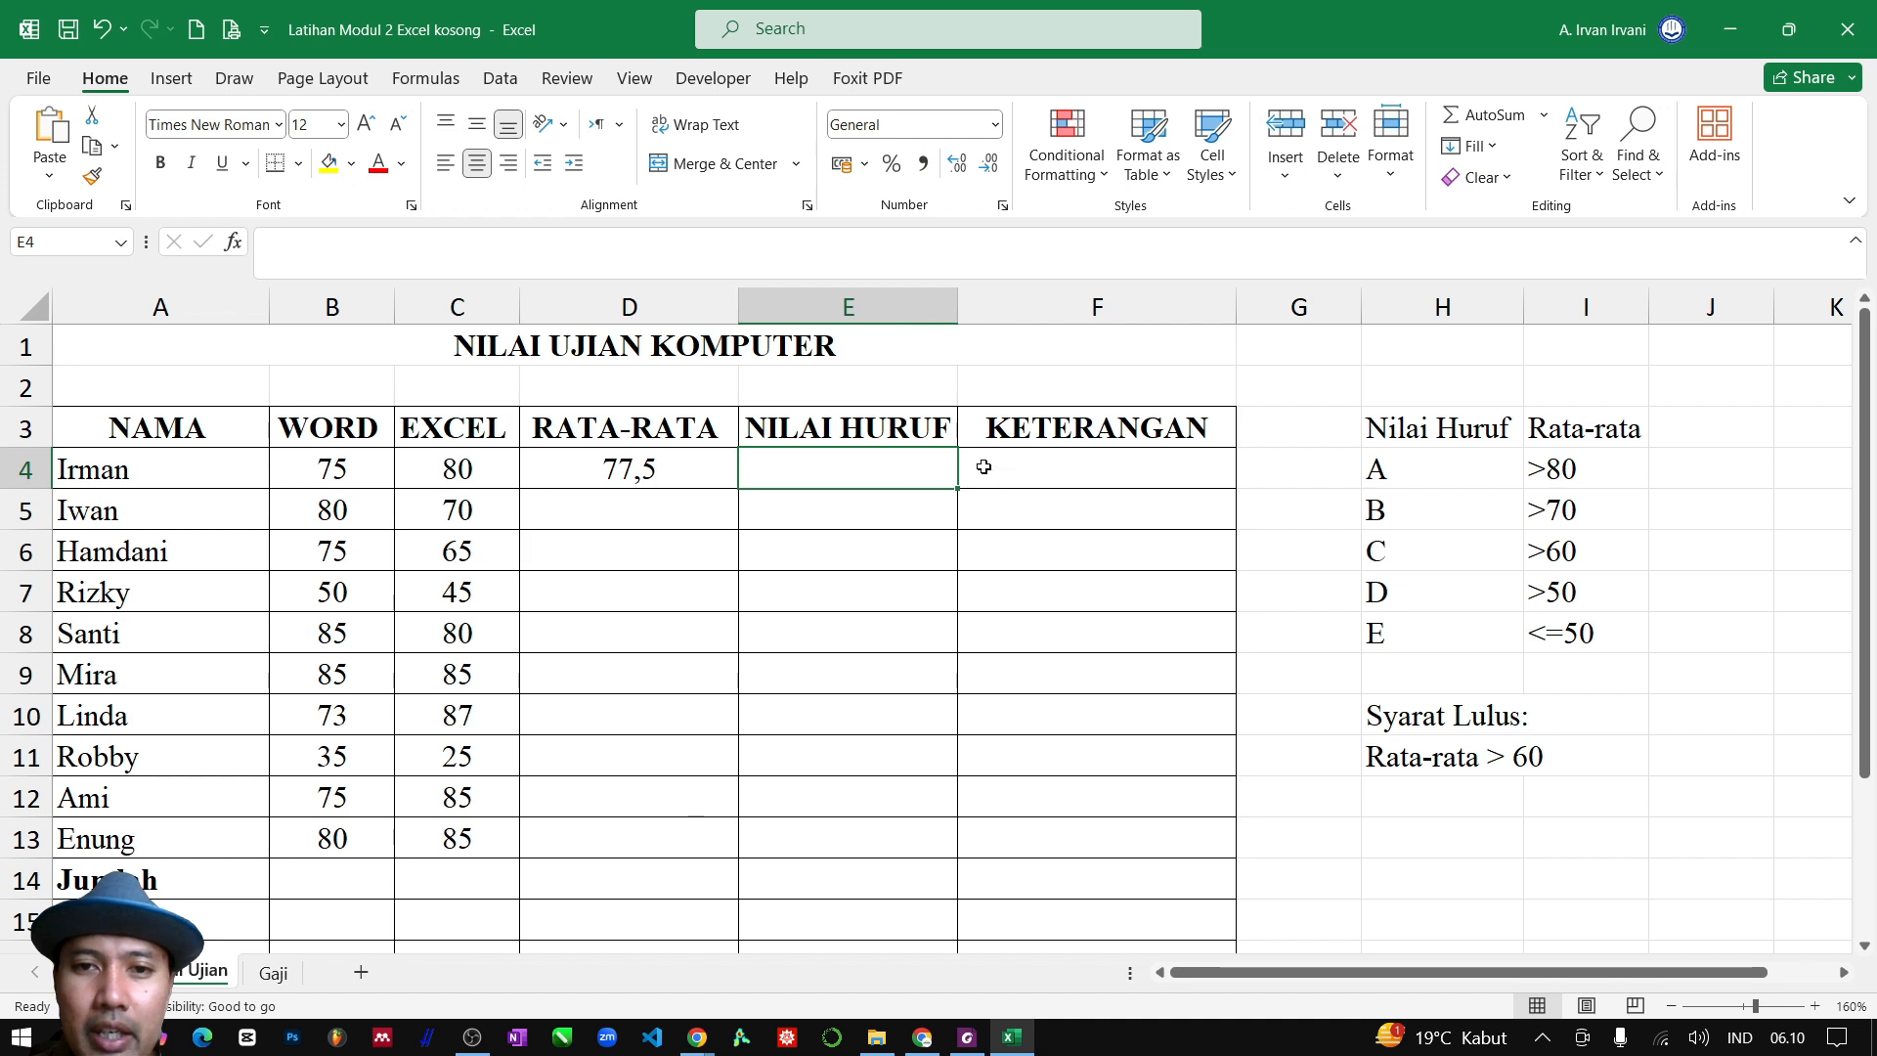
{"action": "left_click", "coordinate": [1081, 471]}
{"action": "left_click", "coordinate": [661, 473]}
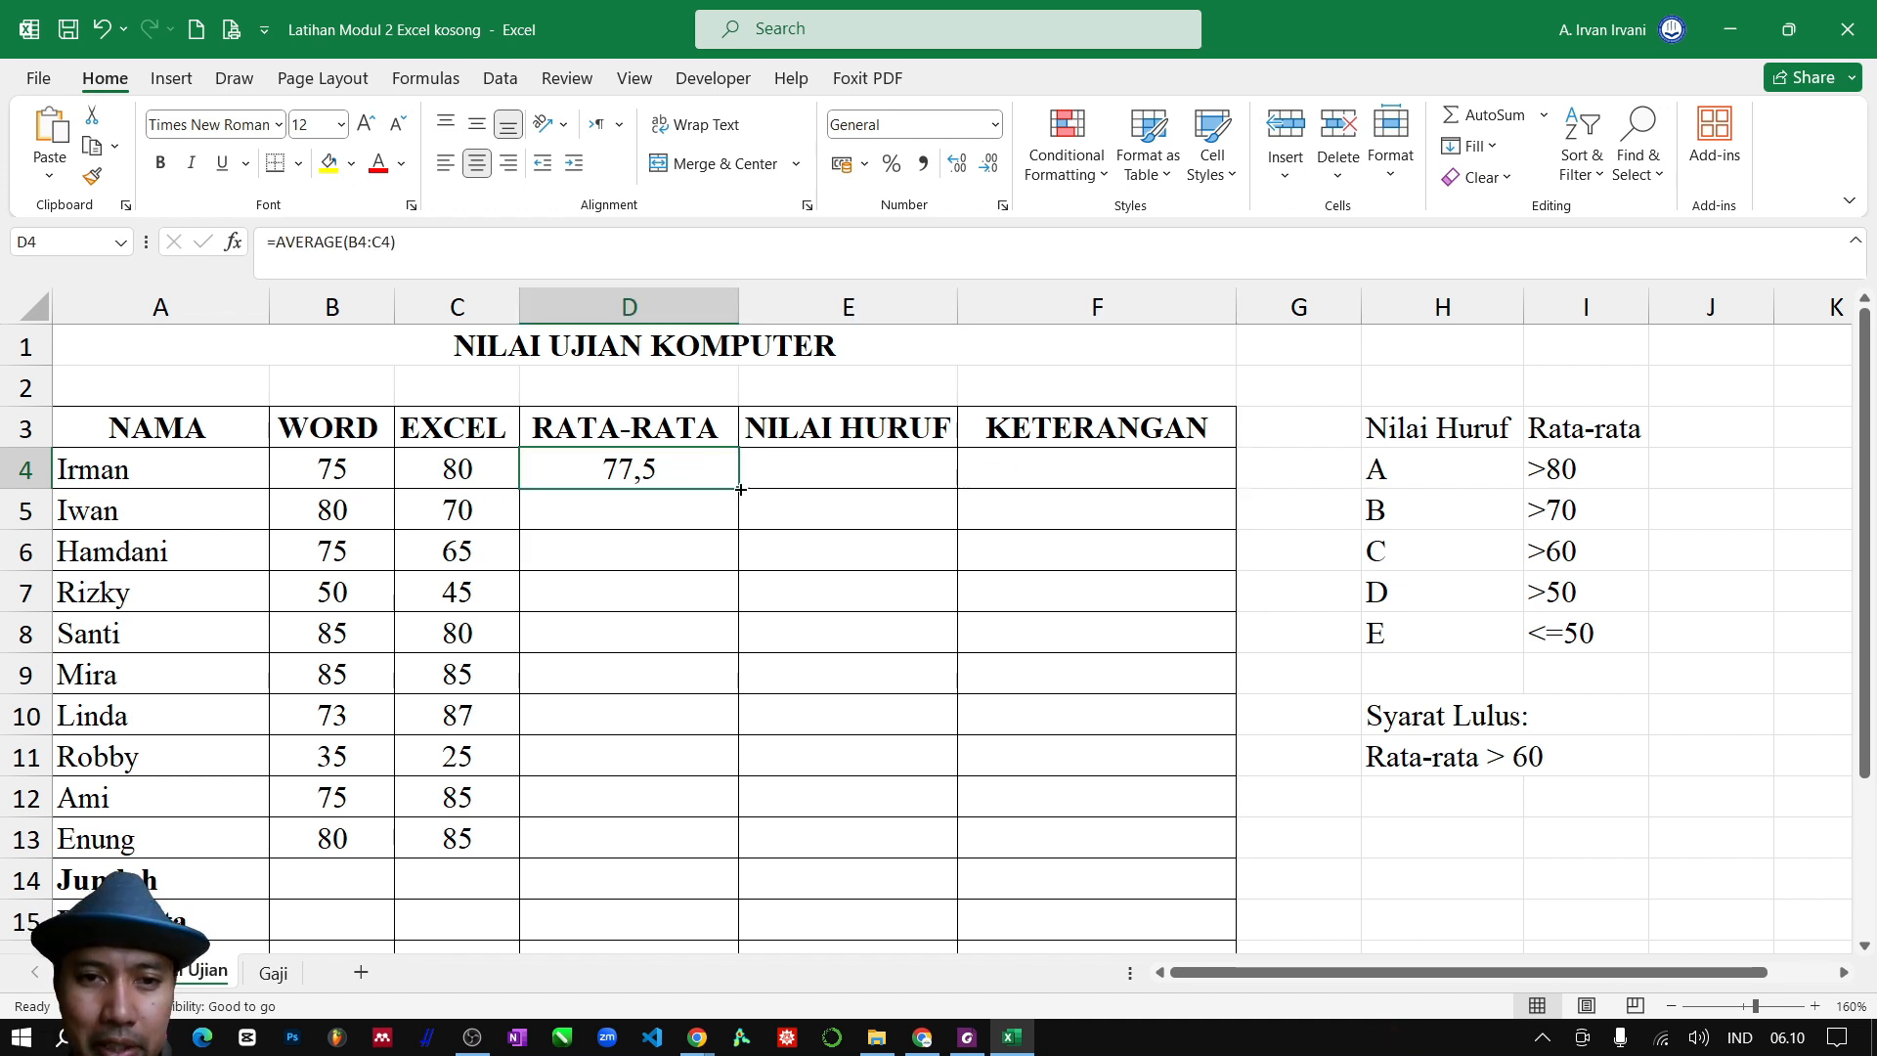
{"action": "left_click_drag", "start_coordinate": [740, 489], "coordinate": [735, 858]}
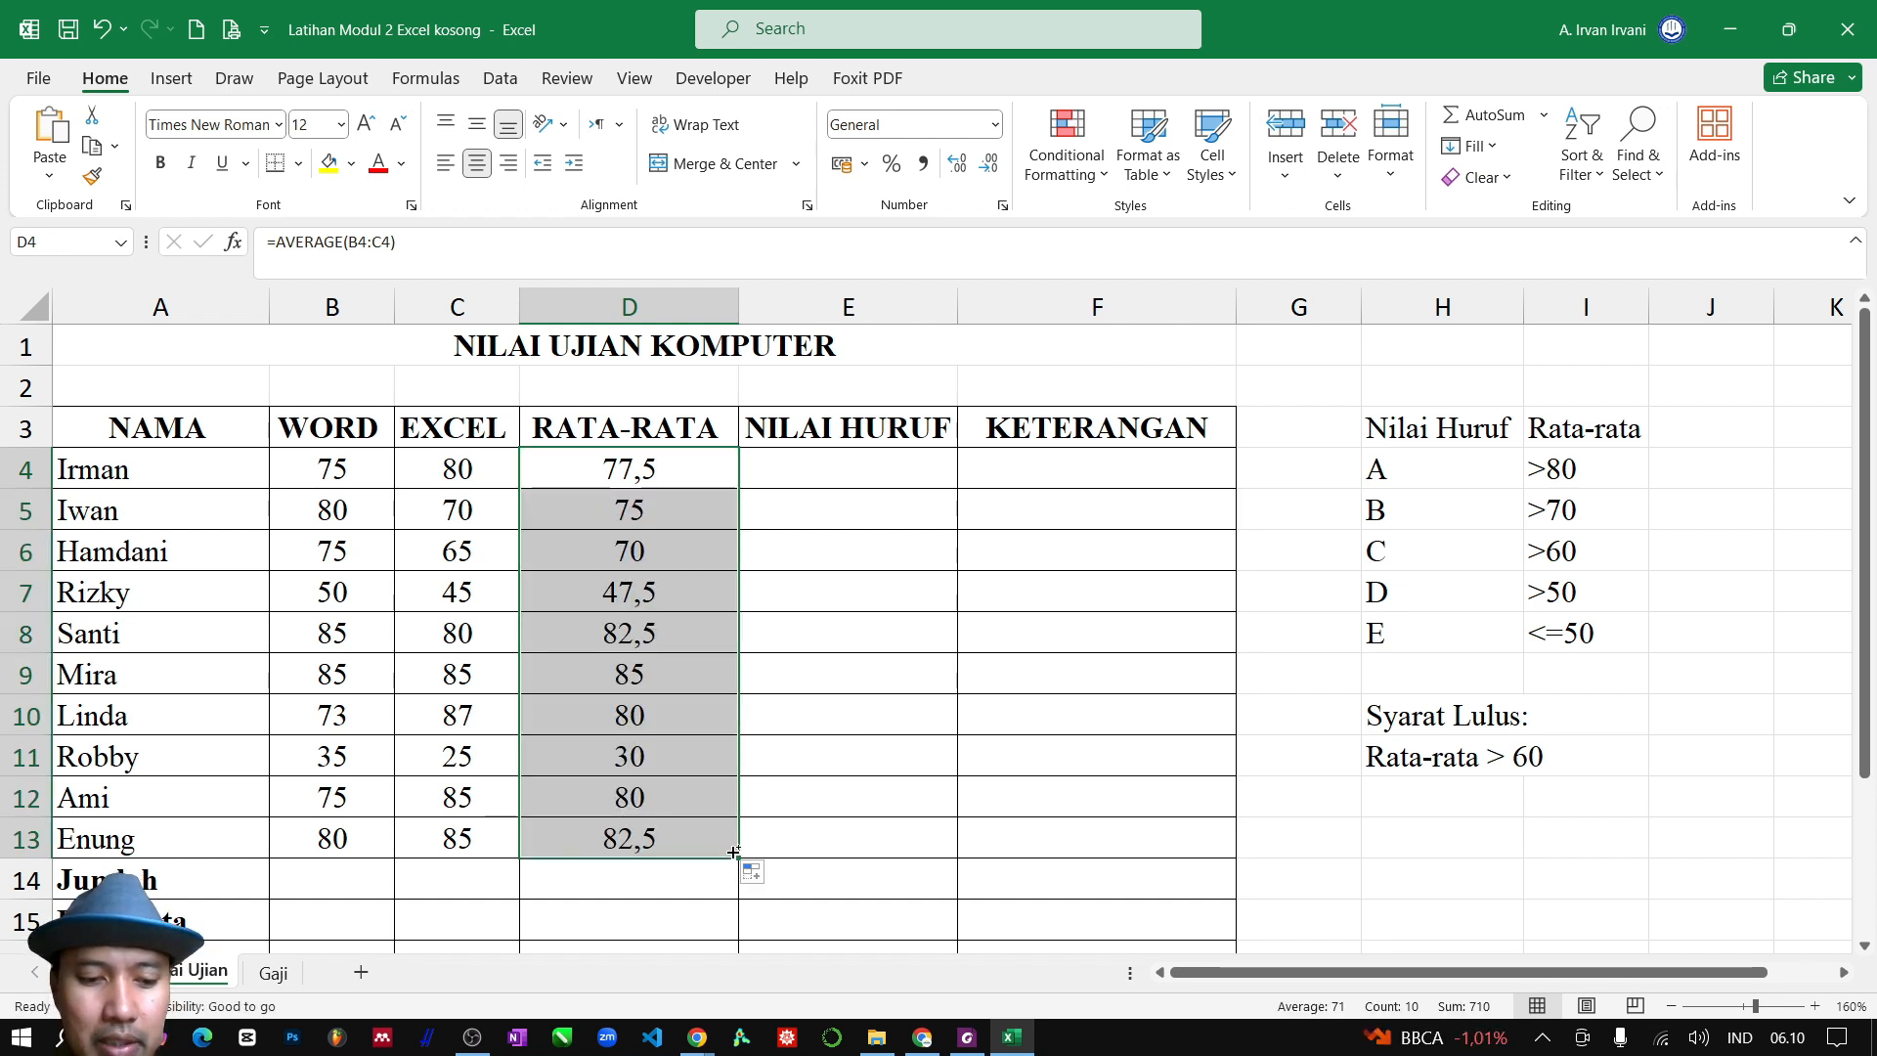
{"action": "key", "text": "ctrl+z"}
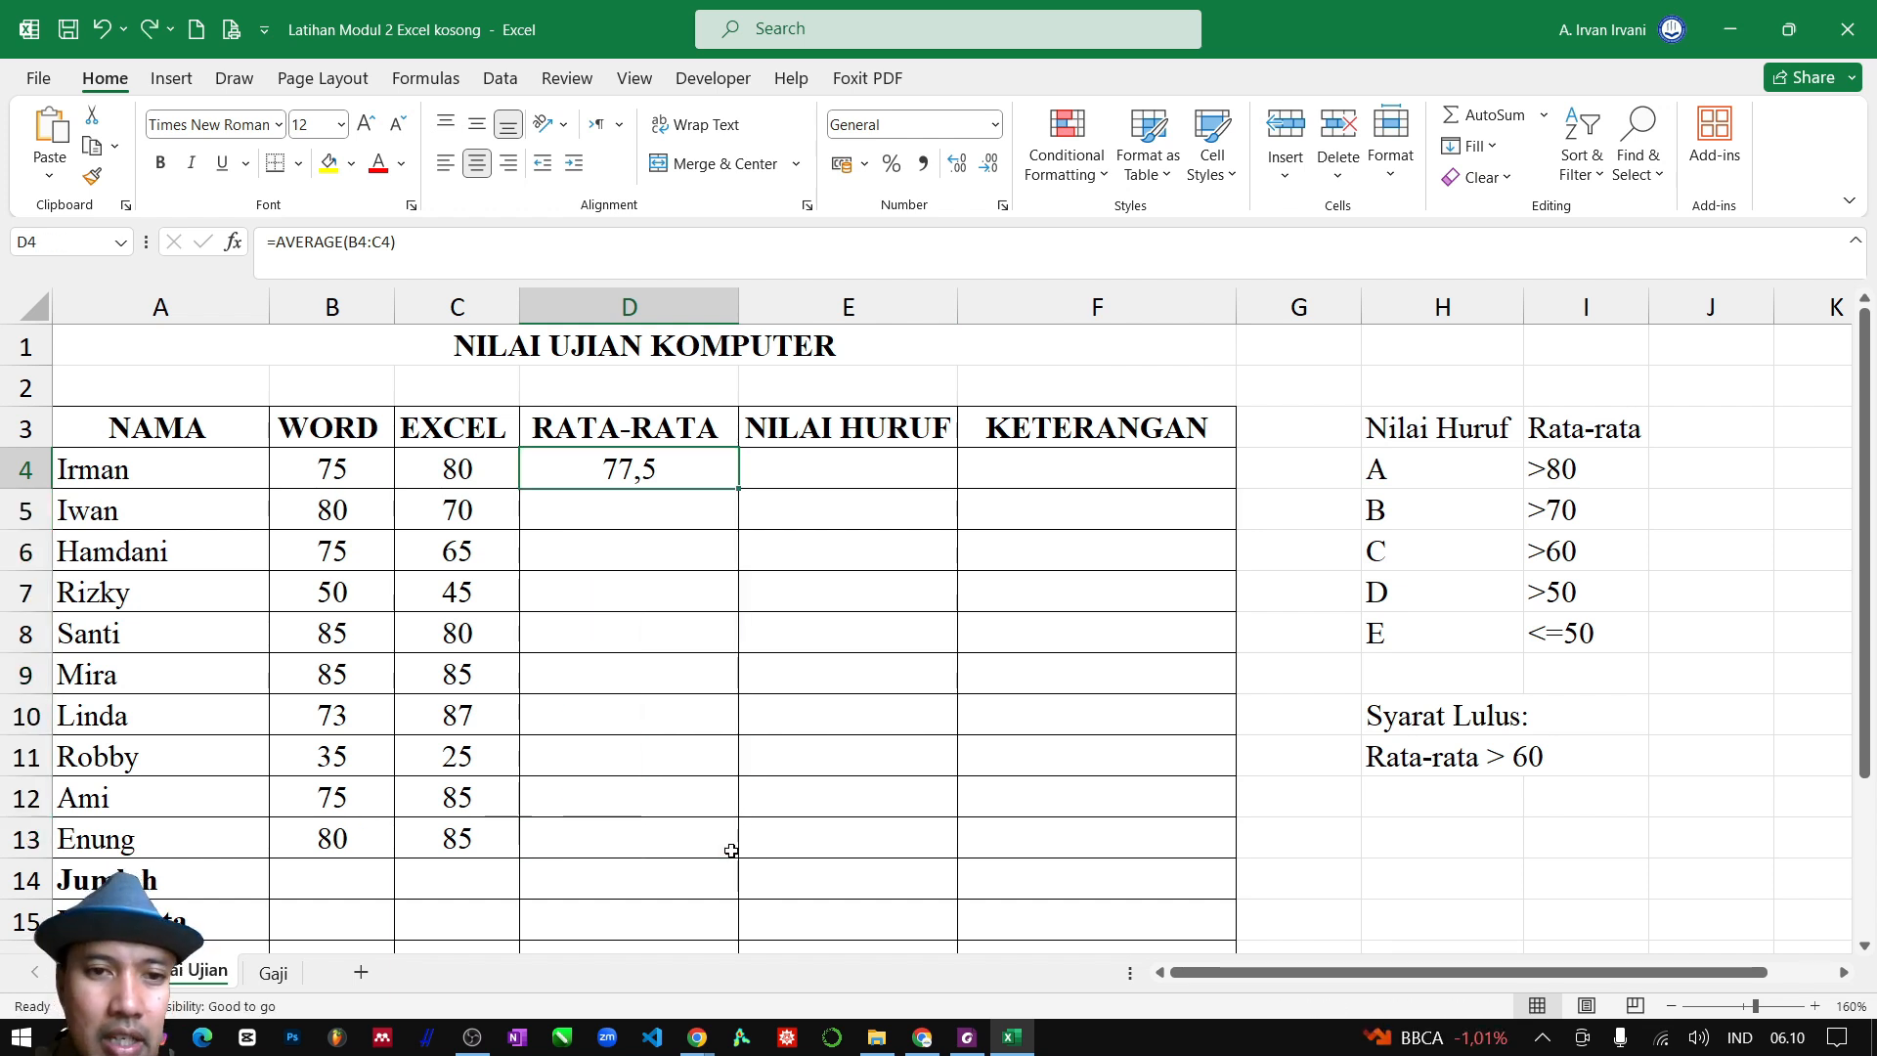
Auto-fill the average formula from D4 down the RATA-RATA column and clear the surplus formulas below row 13
{"action": "double_click", "coordinate": [739, 490]}
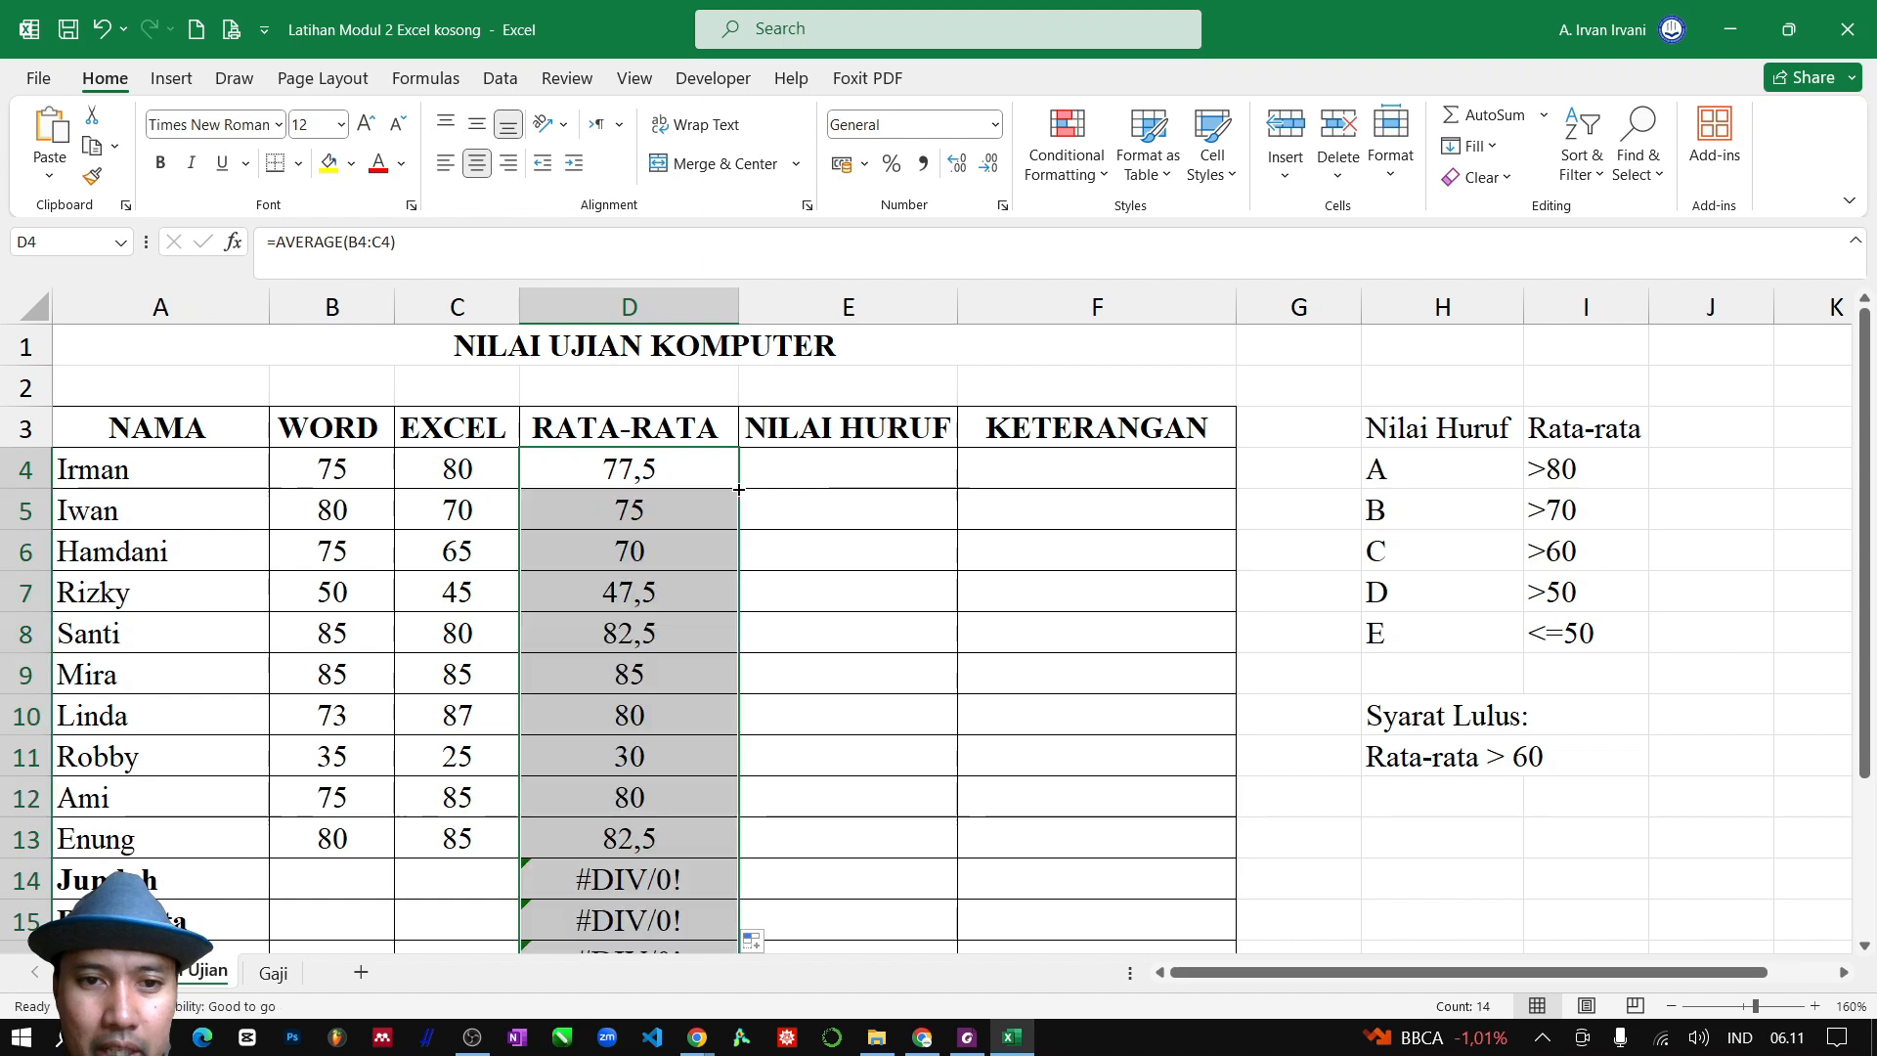
{"action": "scroll", "coordinate": [594, 867], "scroll_direction": "down", "scroll_amount": 1}
{"action": "scroll", "coordinate": [636, 812], "scroll_direction": "up", "scroll_amount": 1}
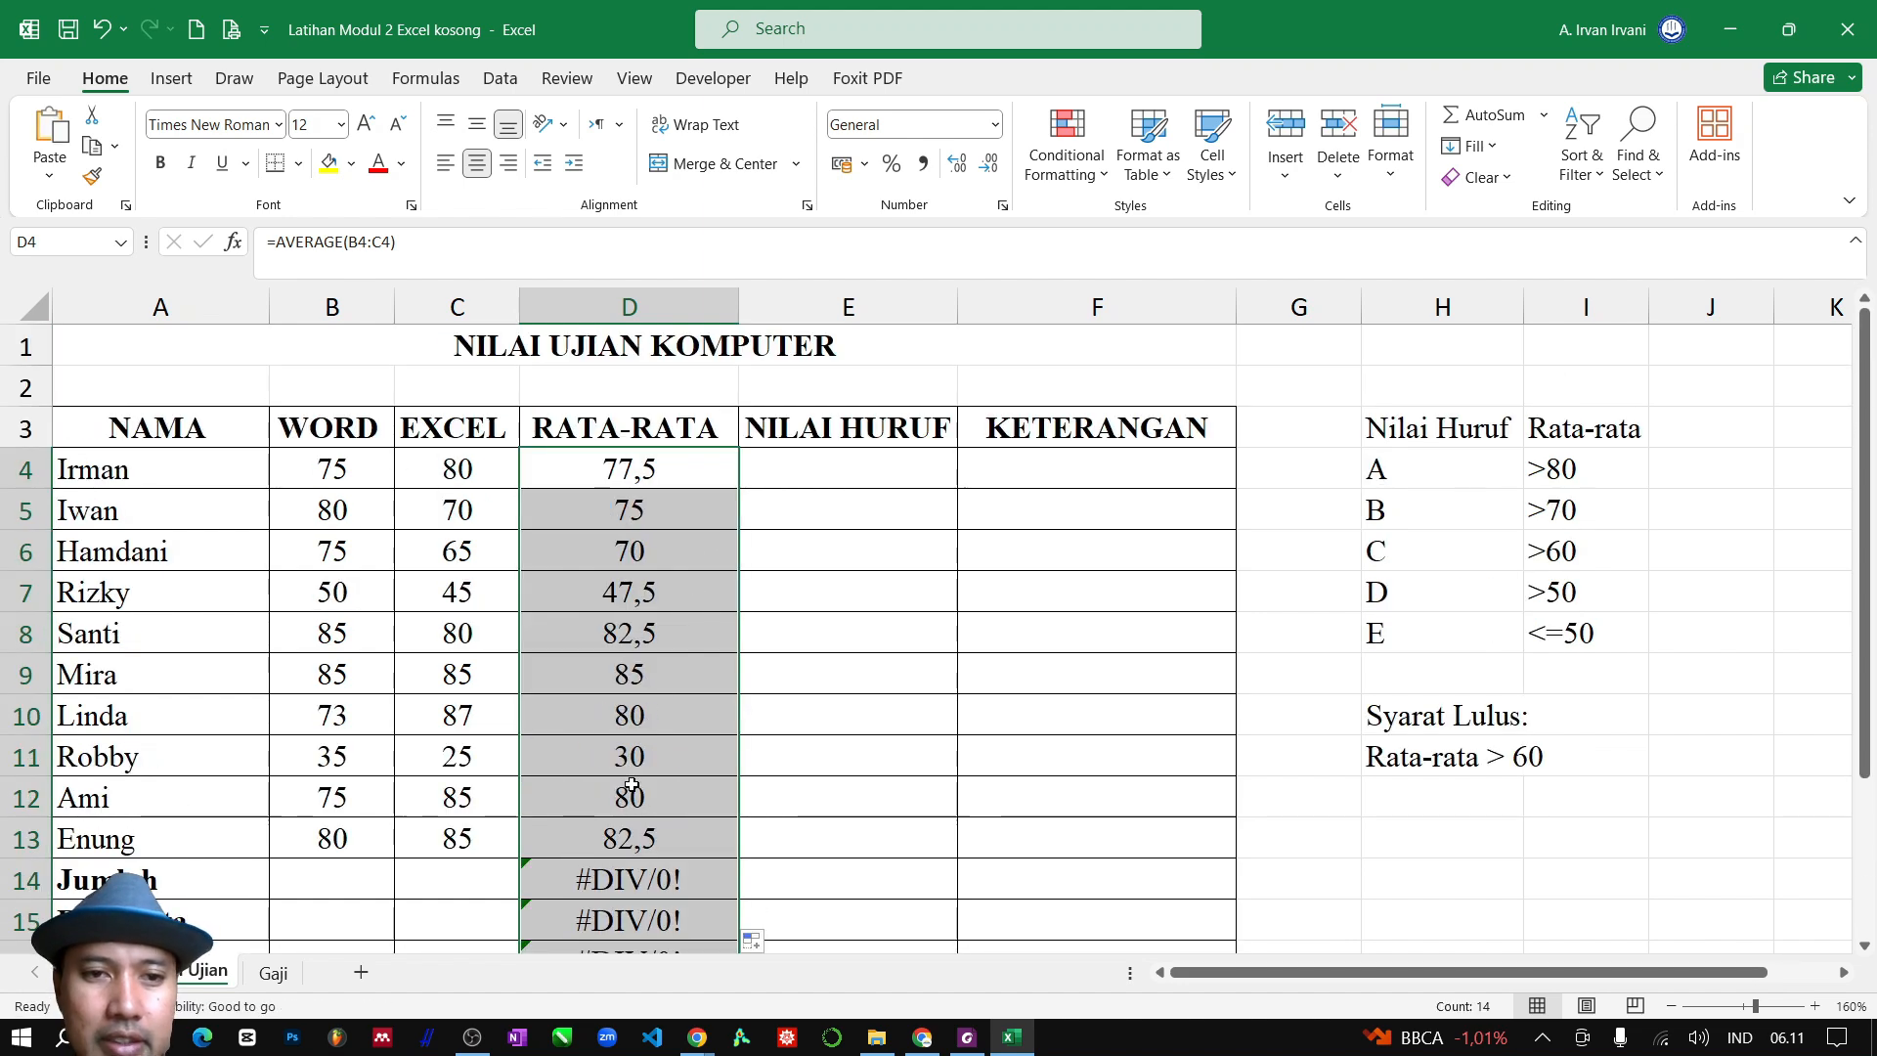
{"action": "scroll", "coordinate": [598, 772], "scroll_direction": "down", "scroll_amount": 1}
{"action": "left_click_drag", "start_coordinate": [645, 764], "coordinate": [648, 873]}
{"action": "key", "text": "Delete"}
{"action": "scroll", "coordinate": [663, 692], "scroll_direction": "up", "scroll_amount": 1}
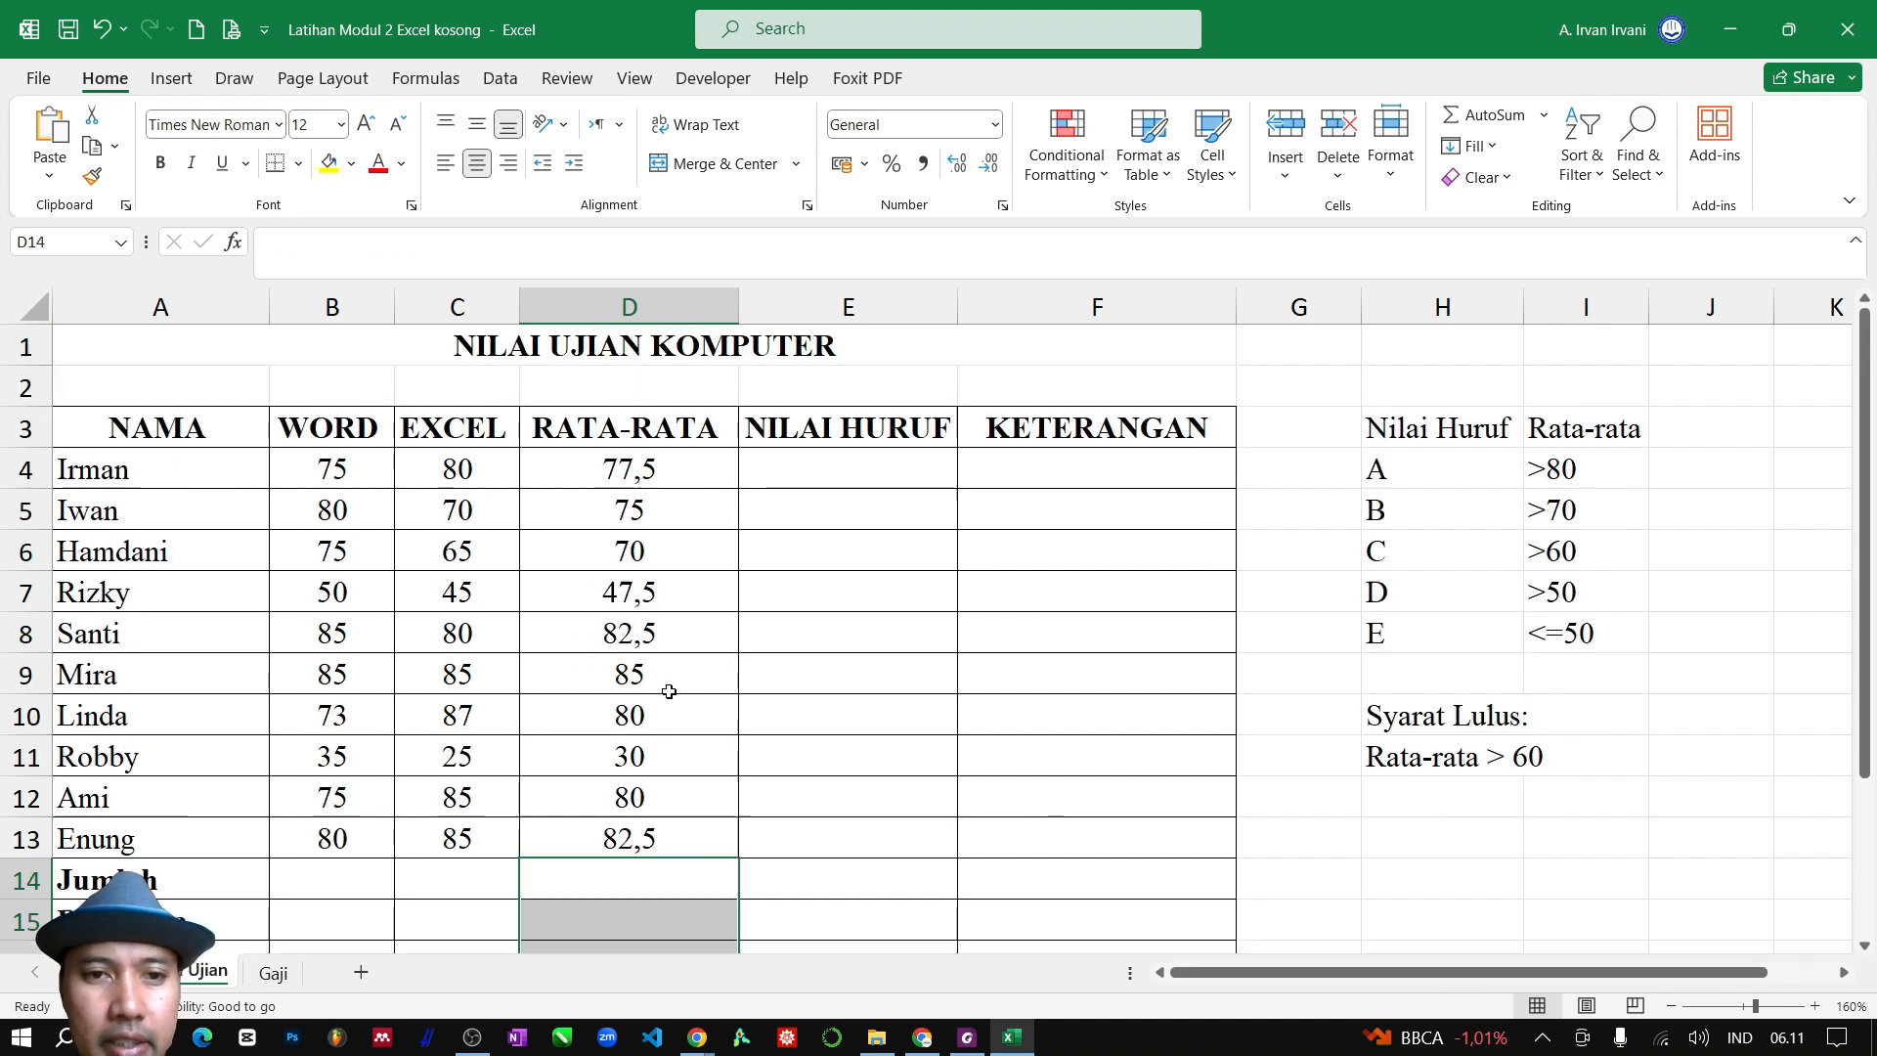
{"action": "left_click", "coordinate": [820, 472]}
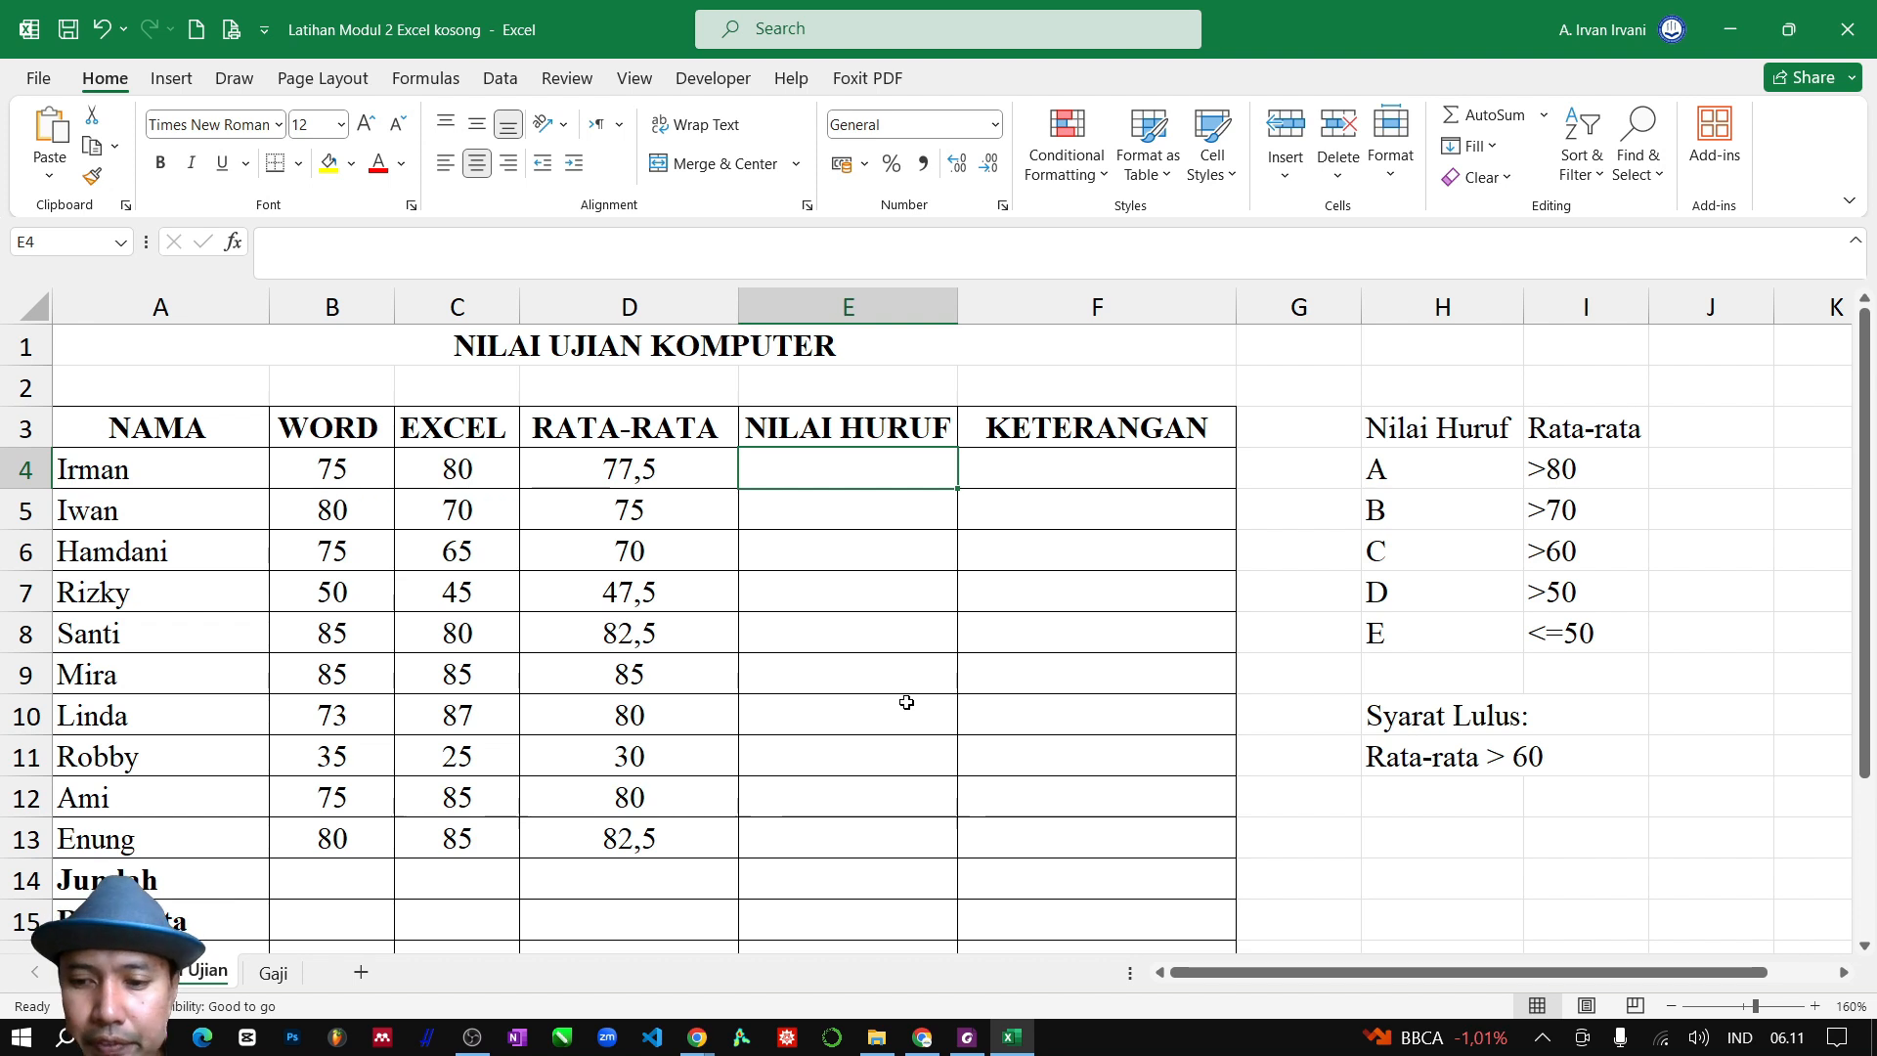
{"action": "type", "text": "="}
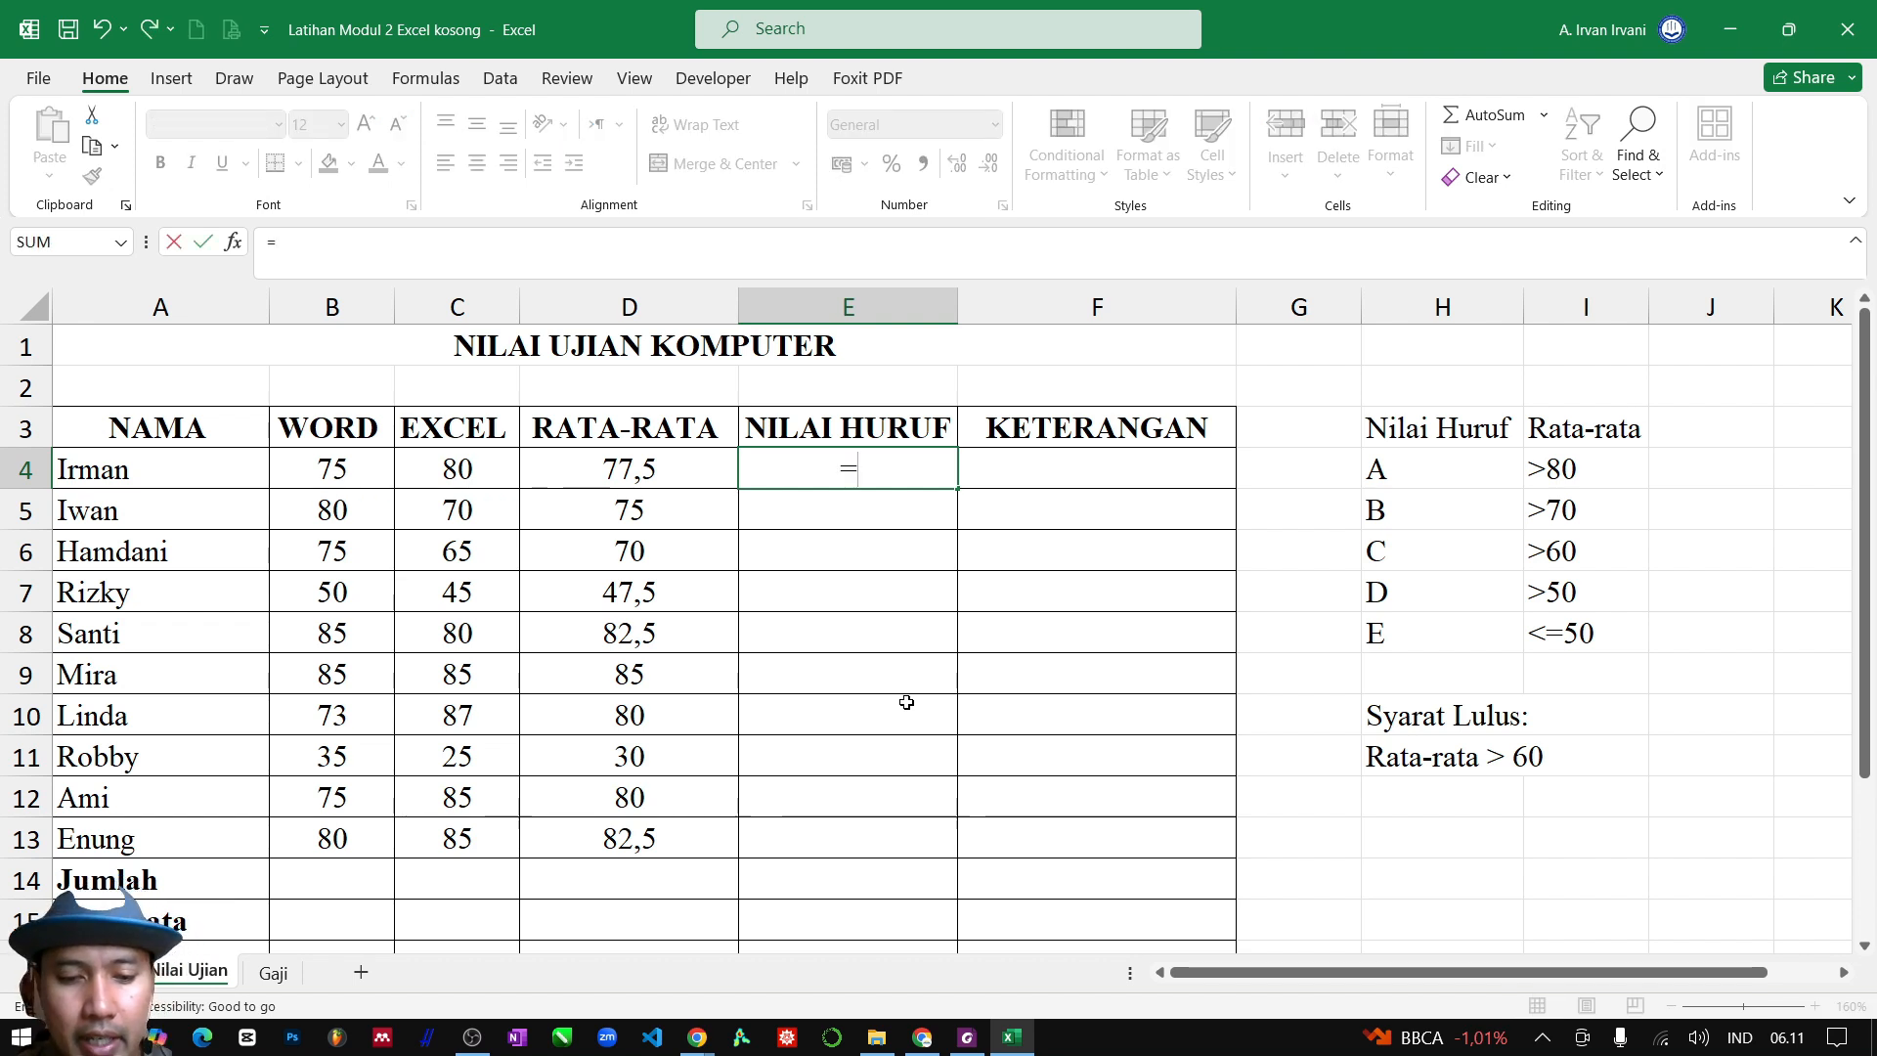
{"action": "type", "text": "IF"}
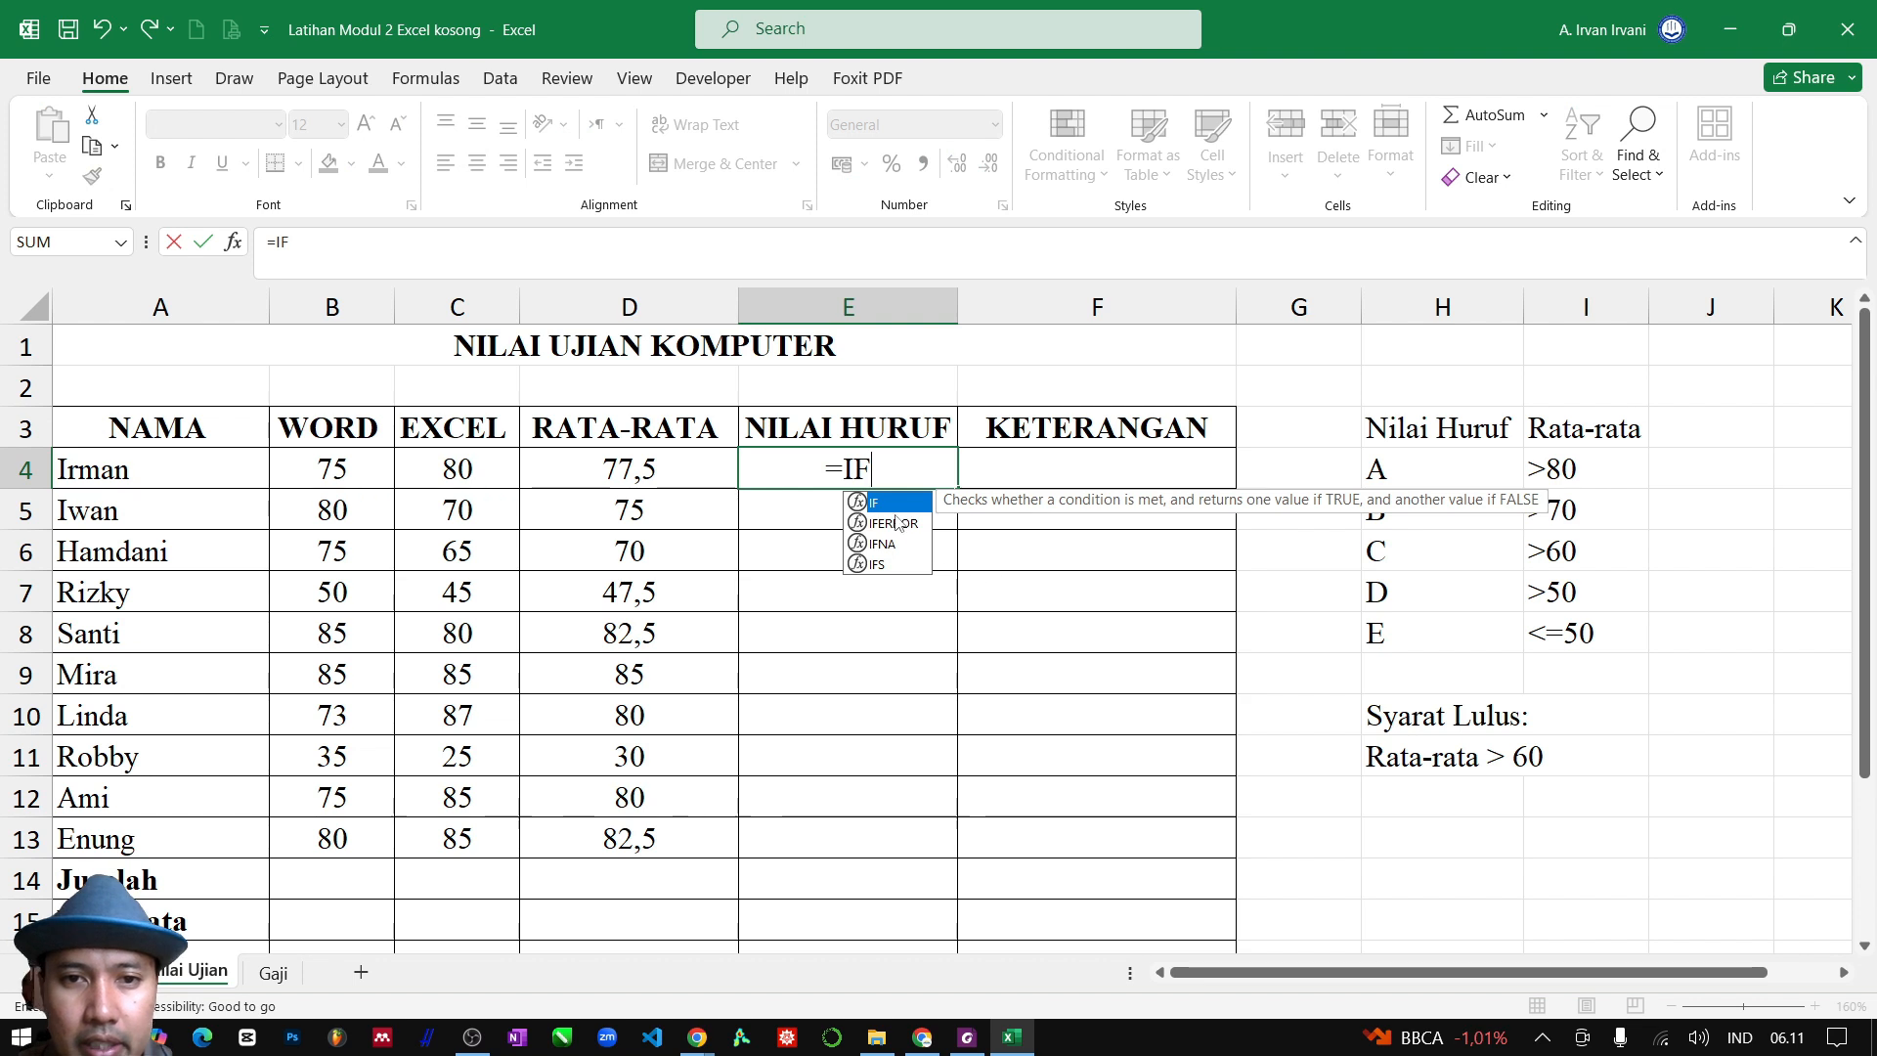
{"action": "type", "text": "("}
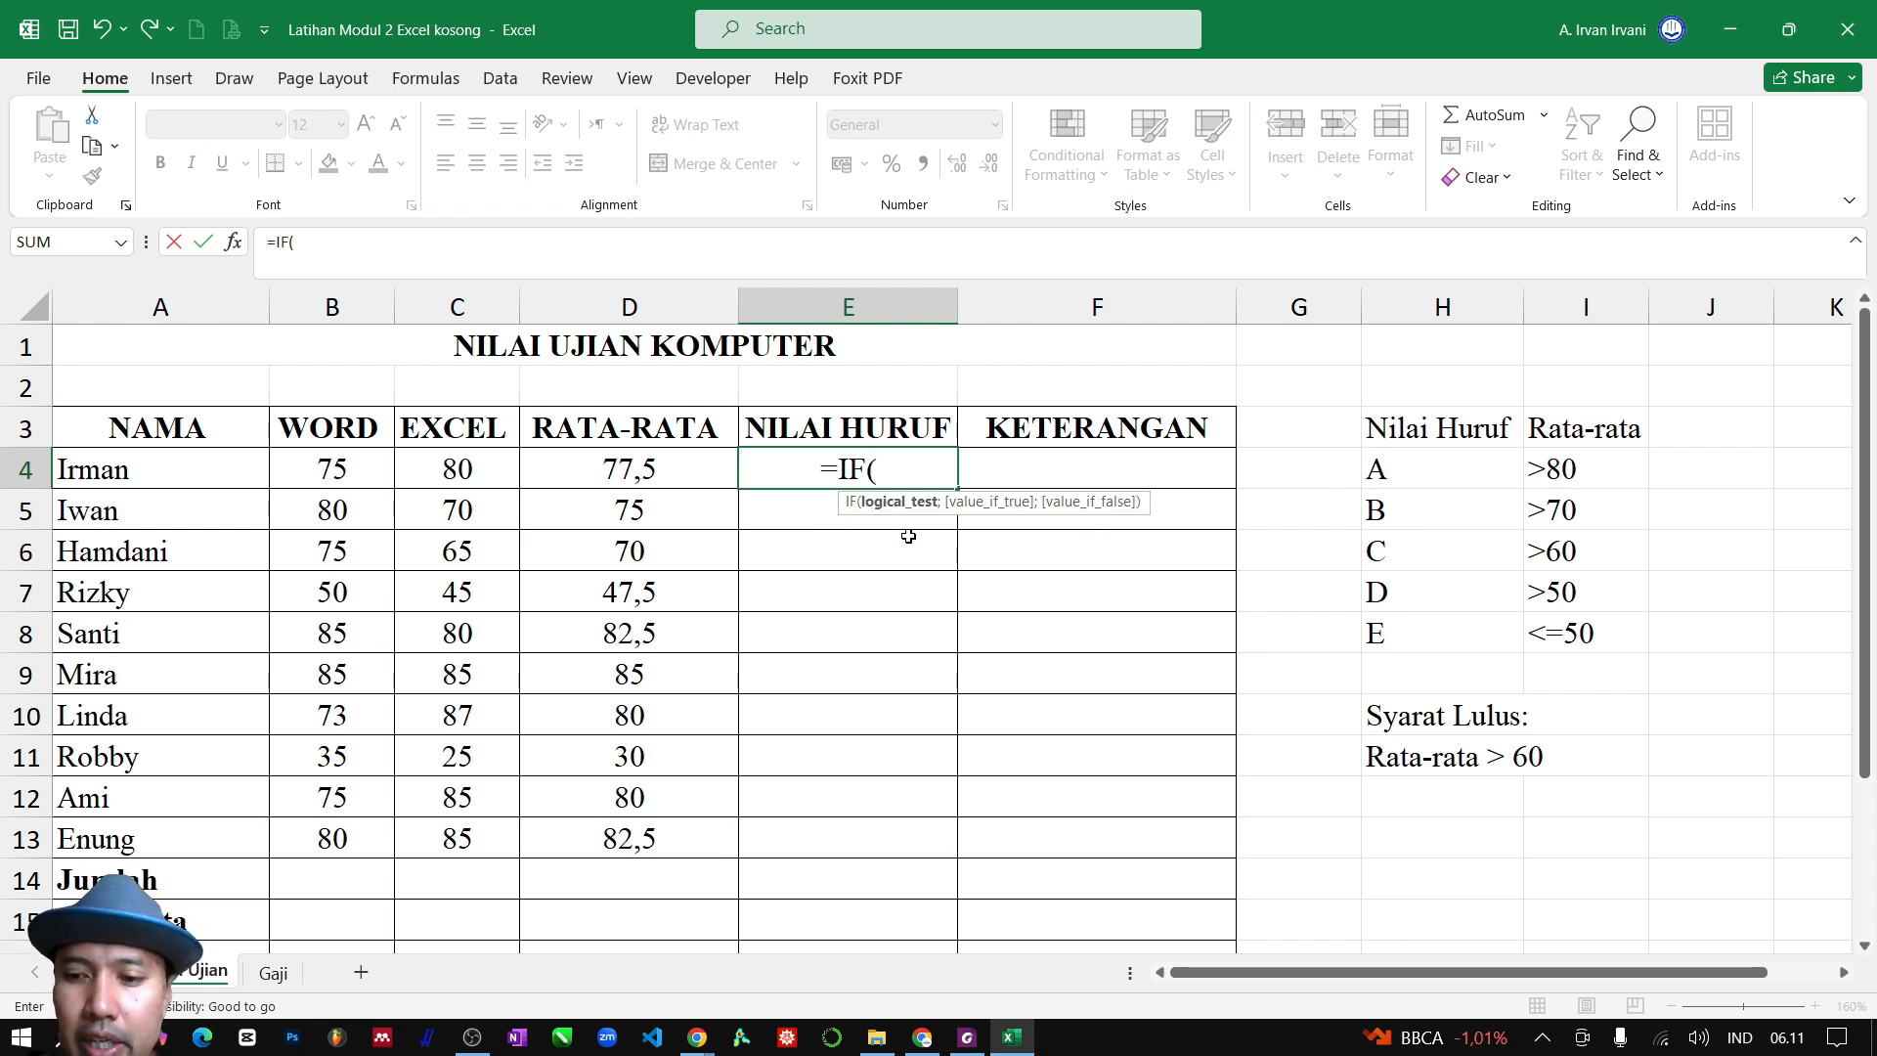
{"action": "key", "text": "BackSpace"}
{"action": "key", "text": "Escape"}
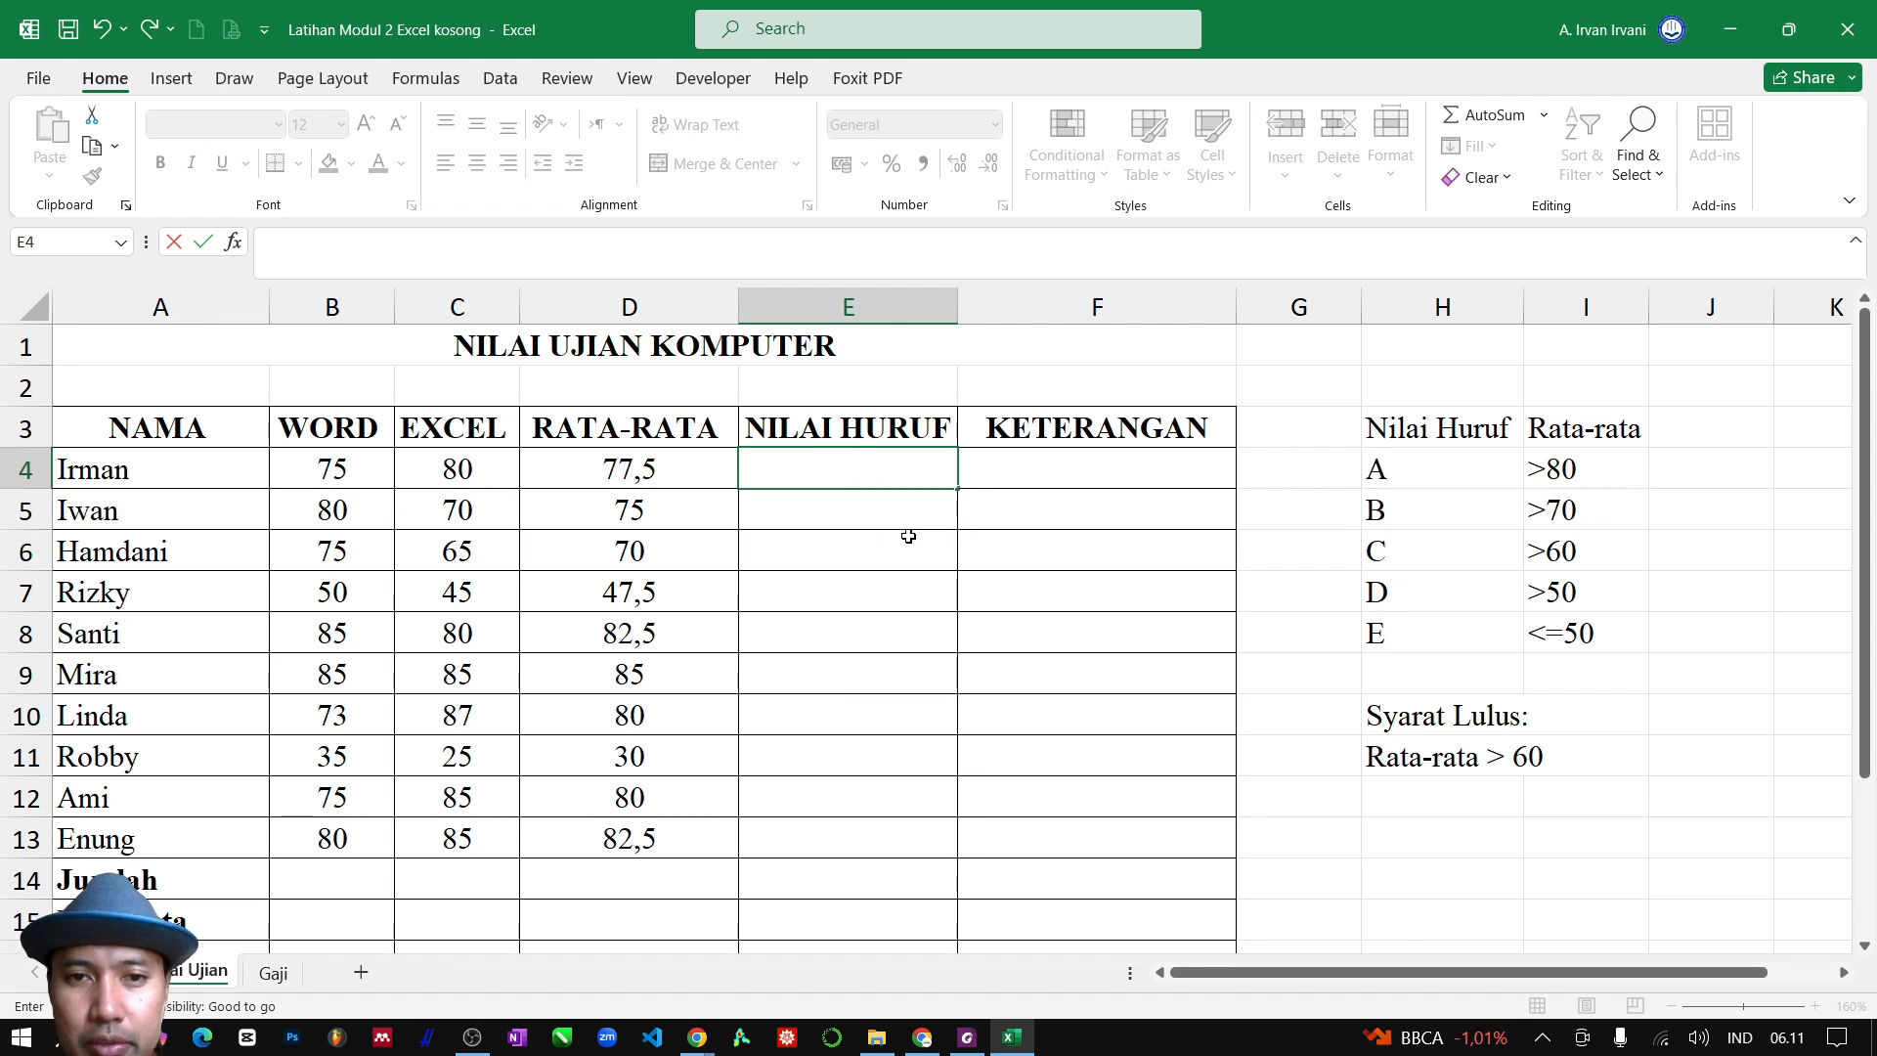
Enter the formula =IF(D4>60;"LULUS";"GAGAL") in F4 for the first student's KETERANGAN remark
{"action": "left_click", "coordinate": [1036, 474]}
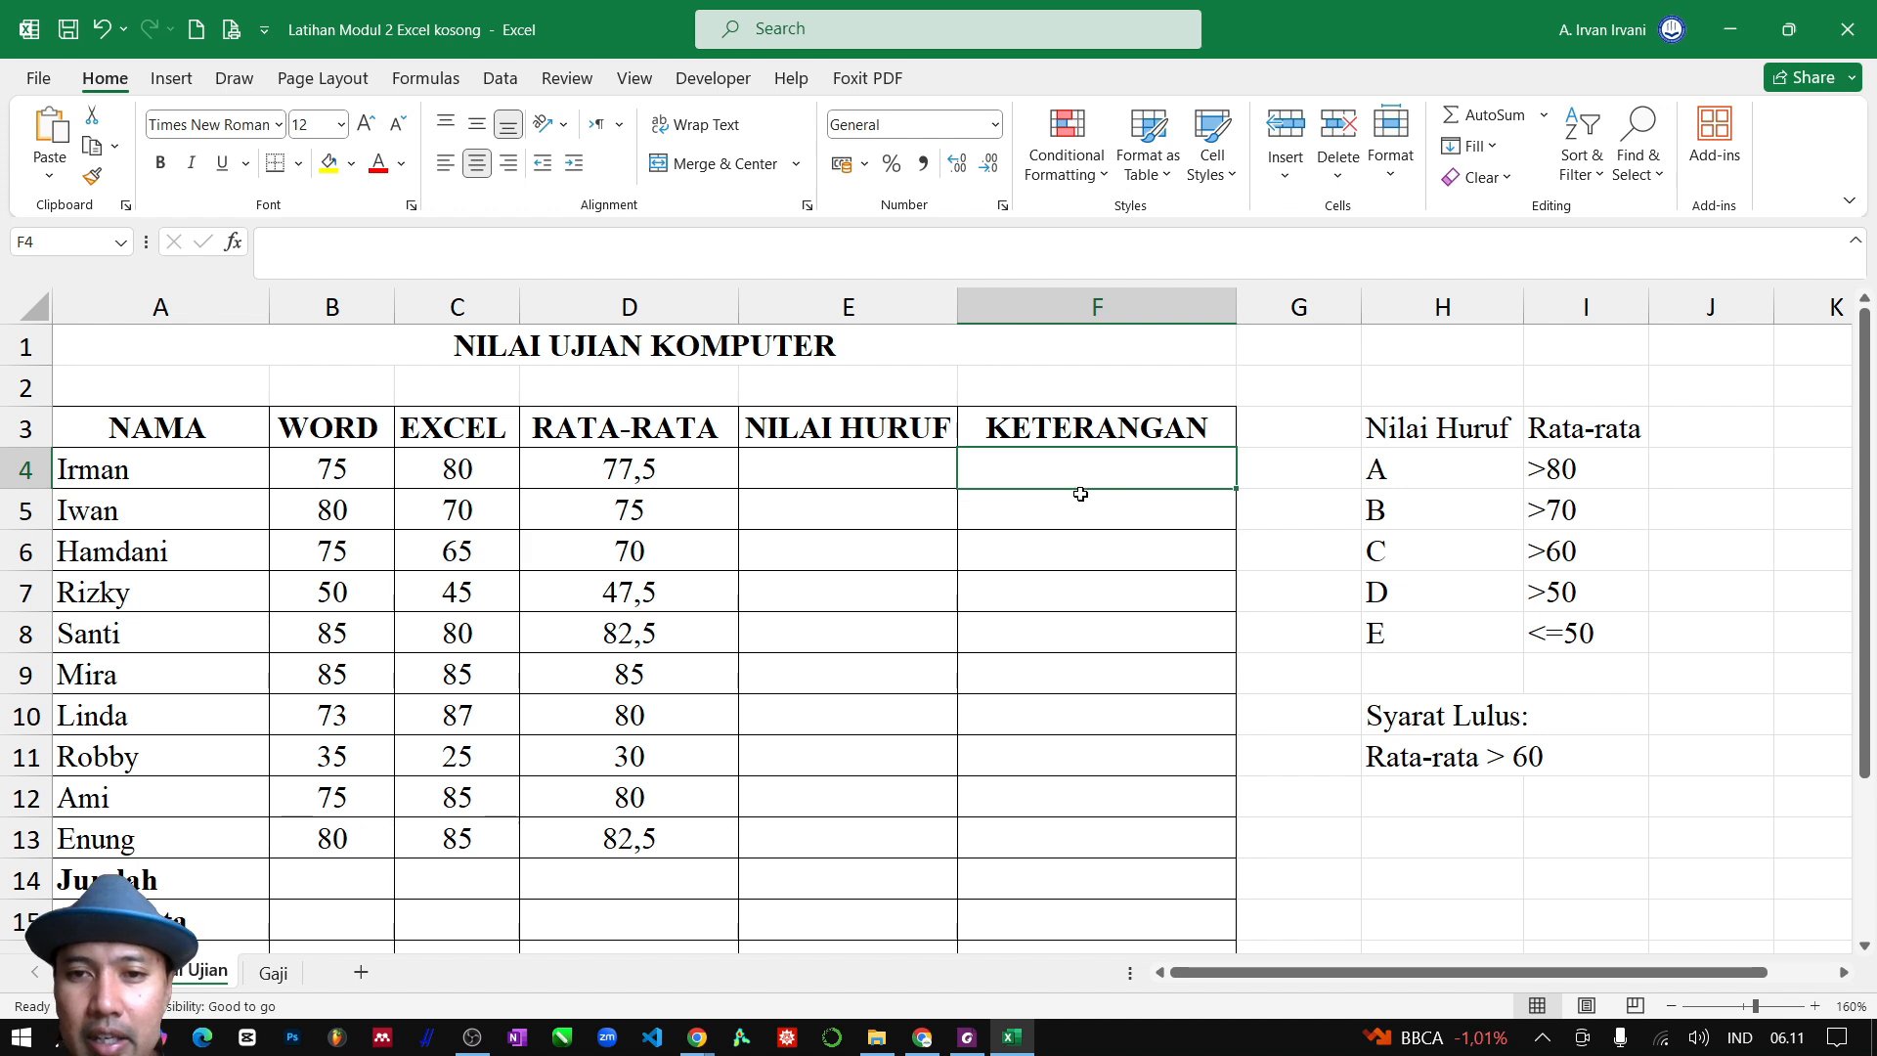
{"action": "type", "text": "="}
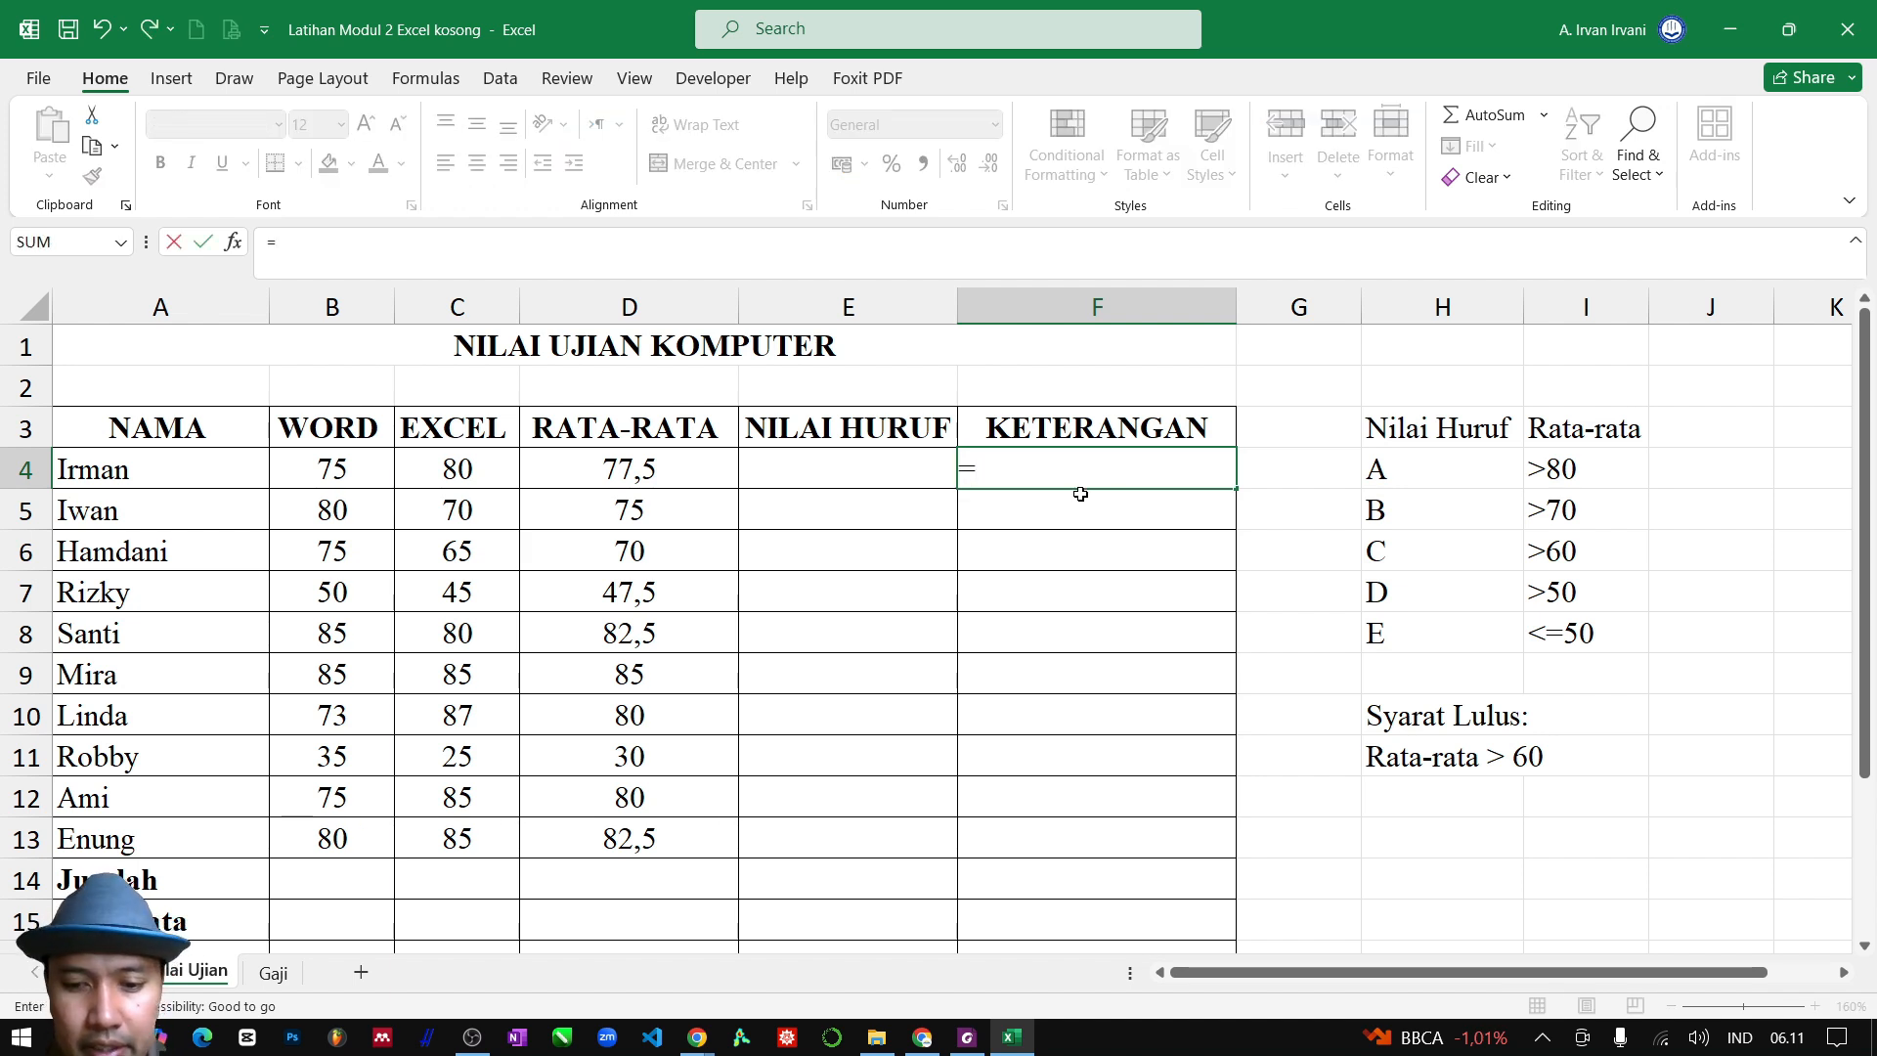
{"action": "type", "text": "IF("}
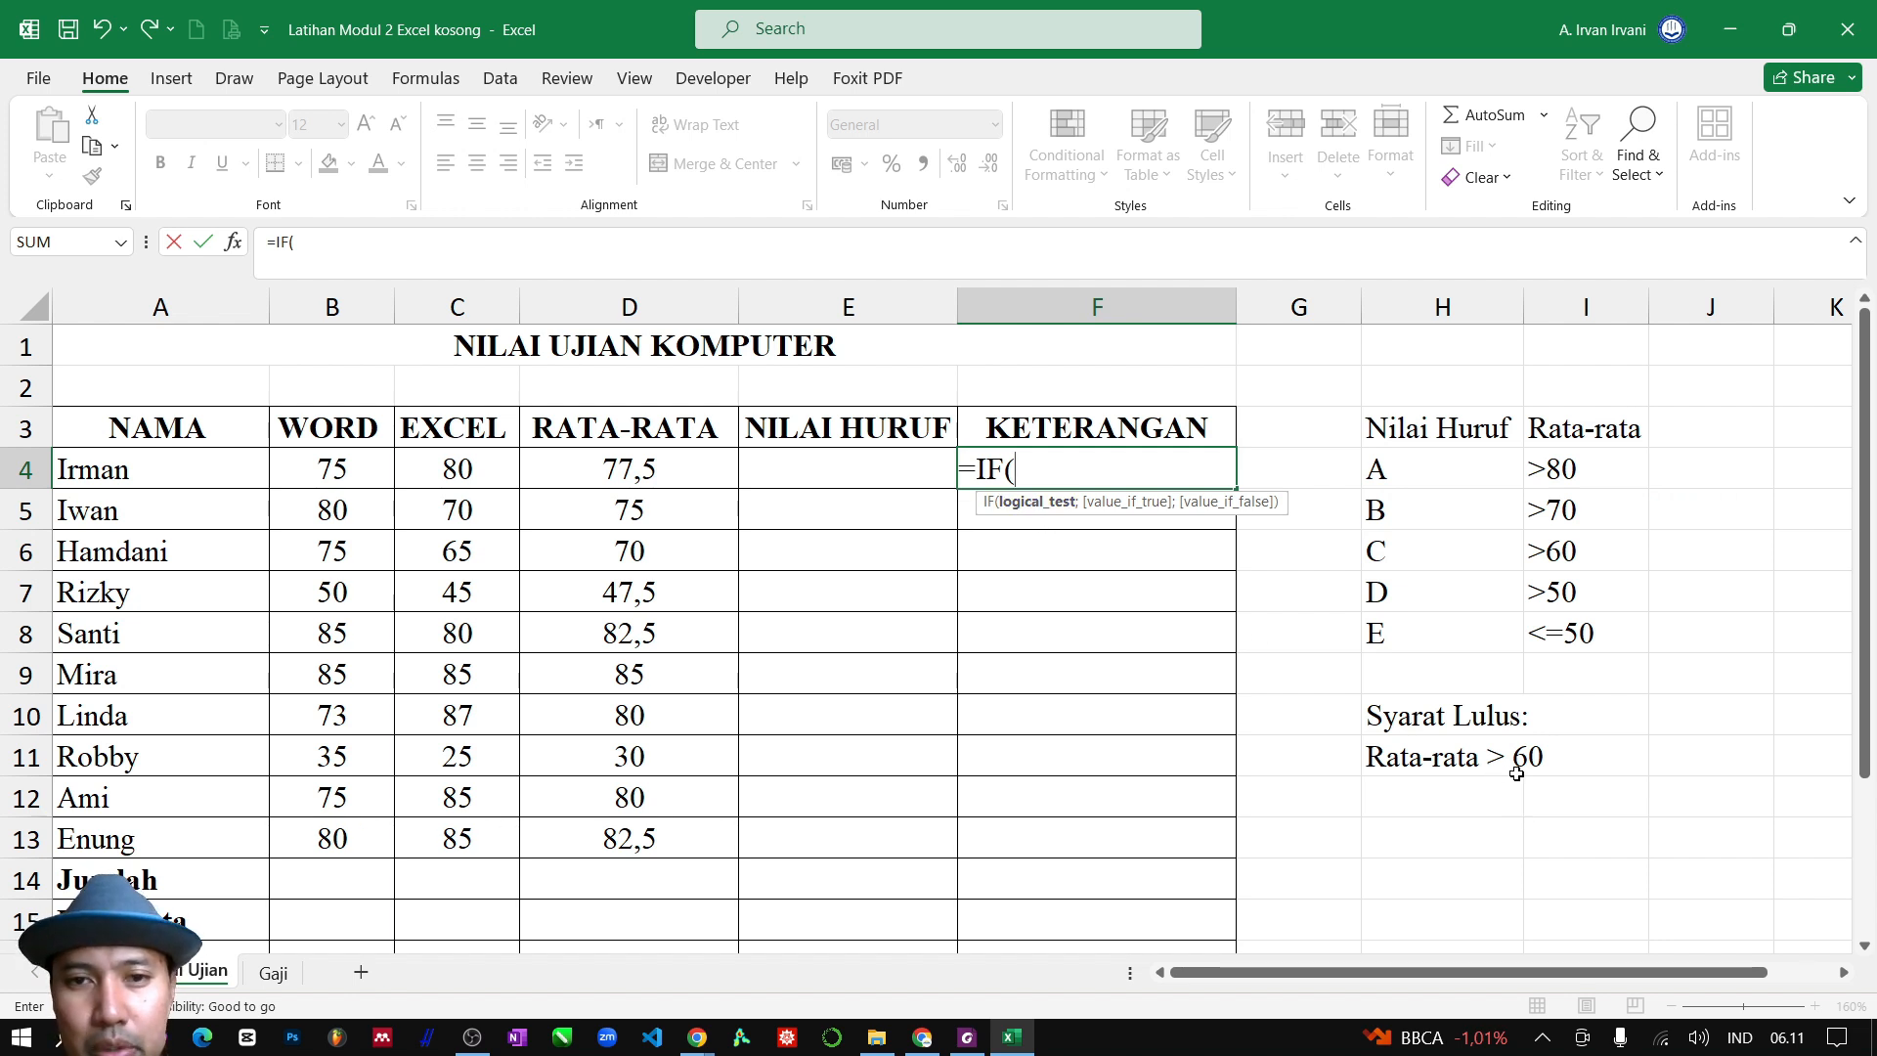
{"action": "left_click", "coordinate": [616, 471]}
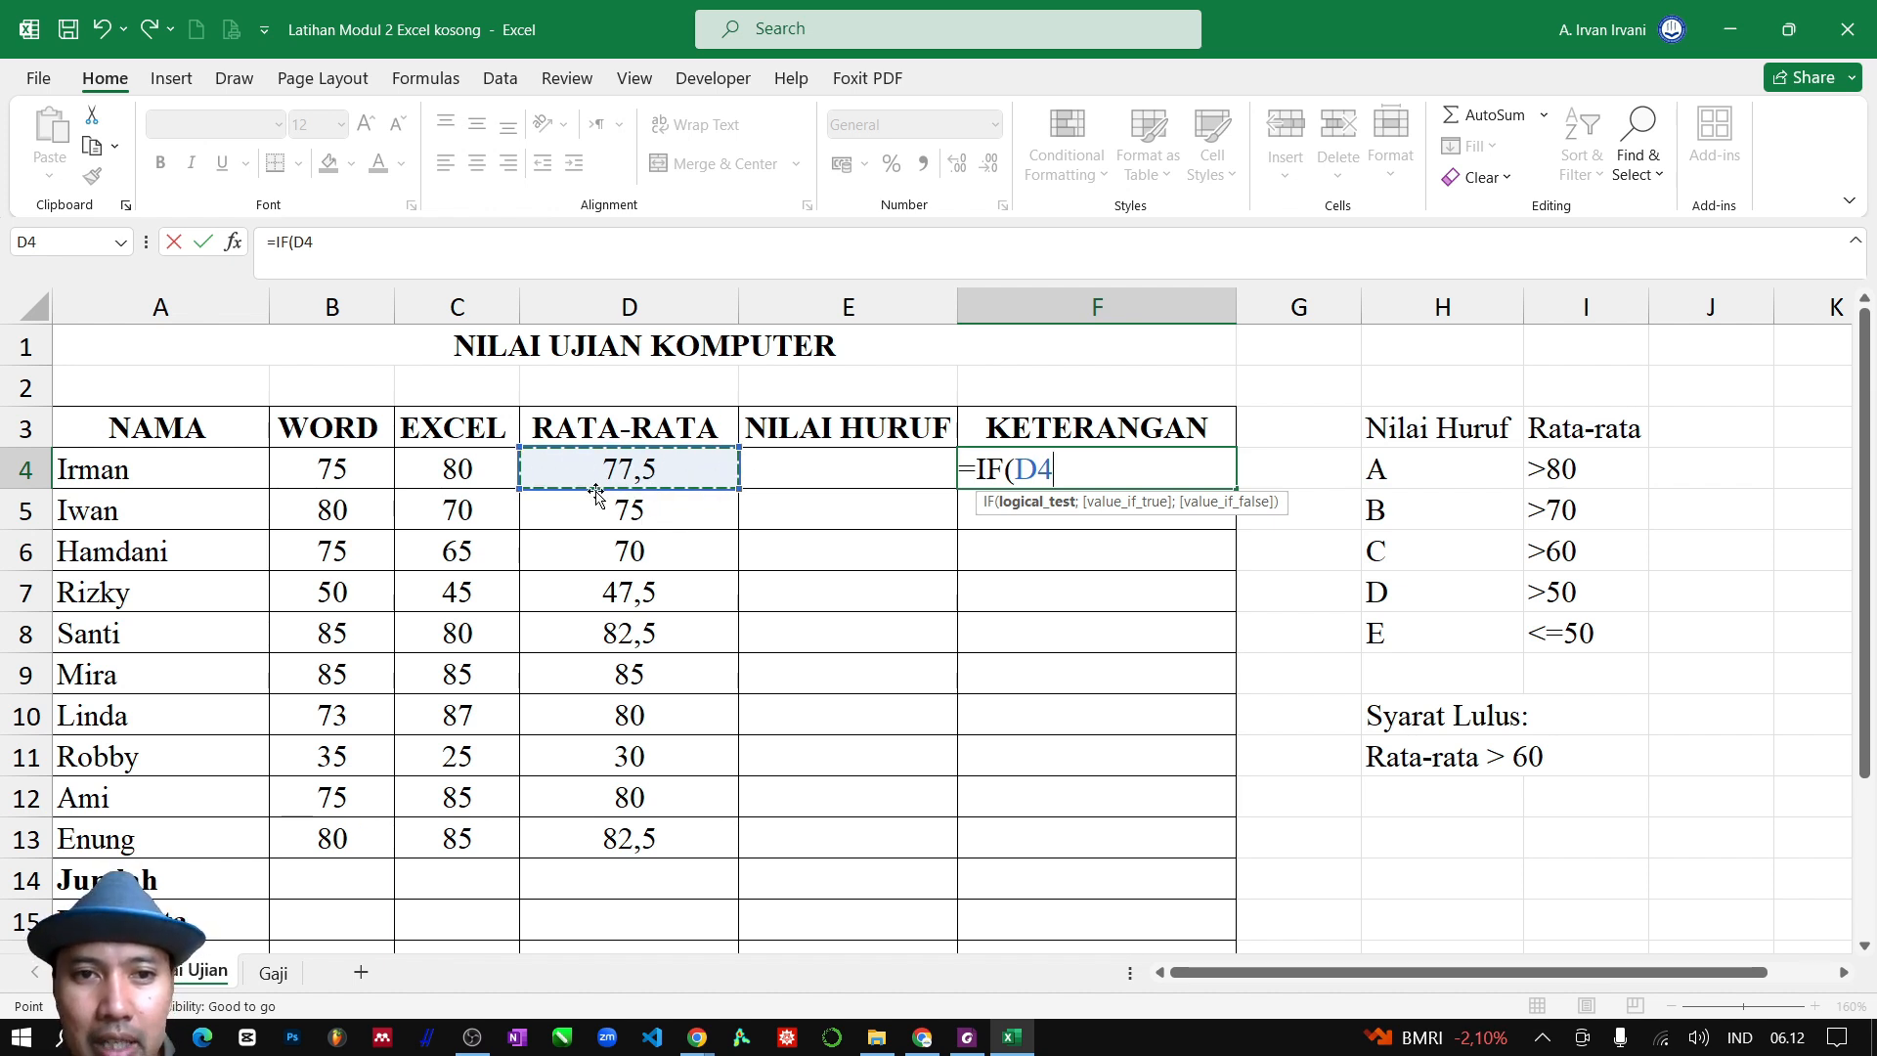
{"action": "type", "text": ">60"}
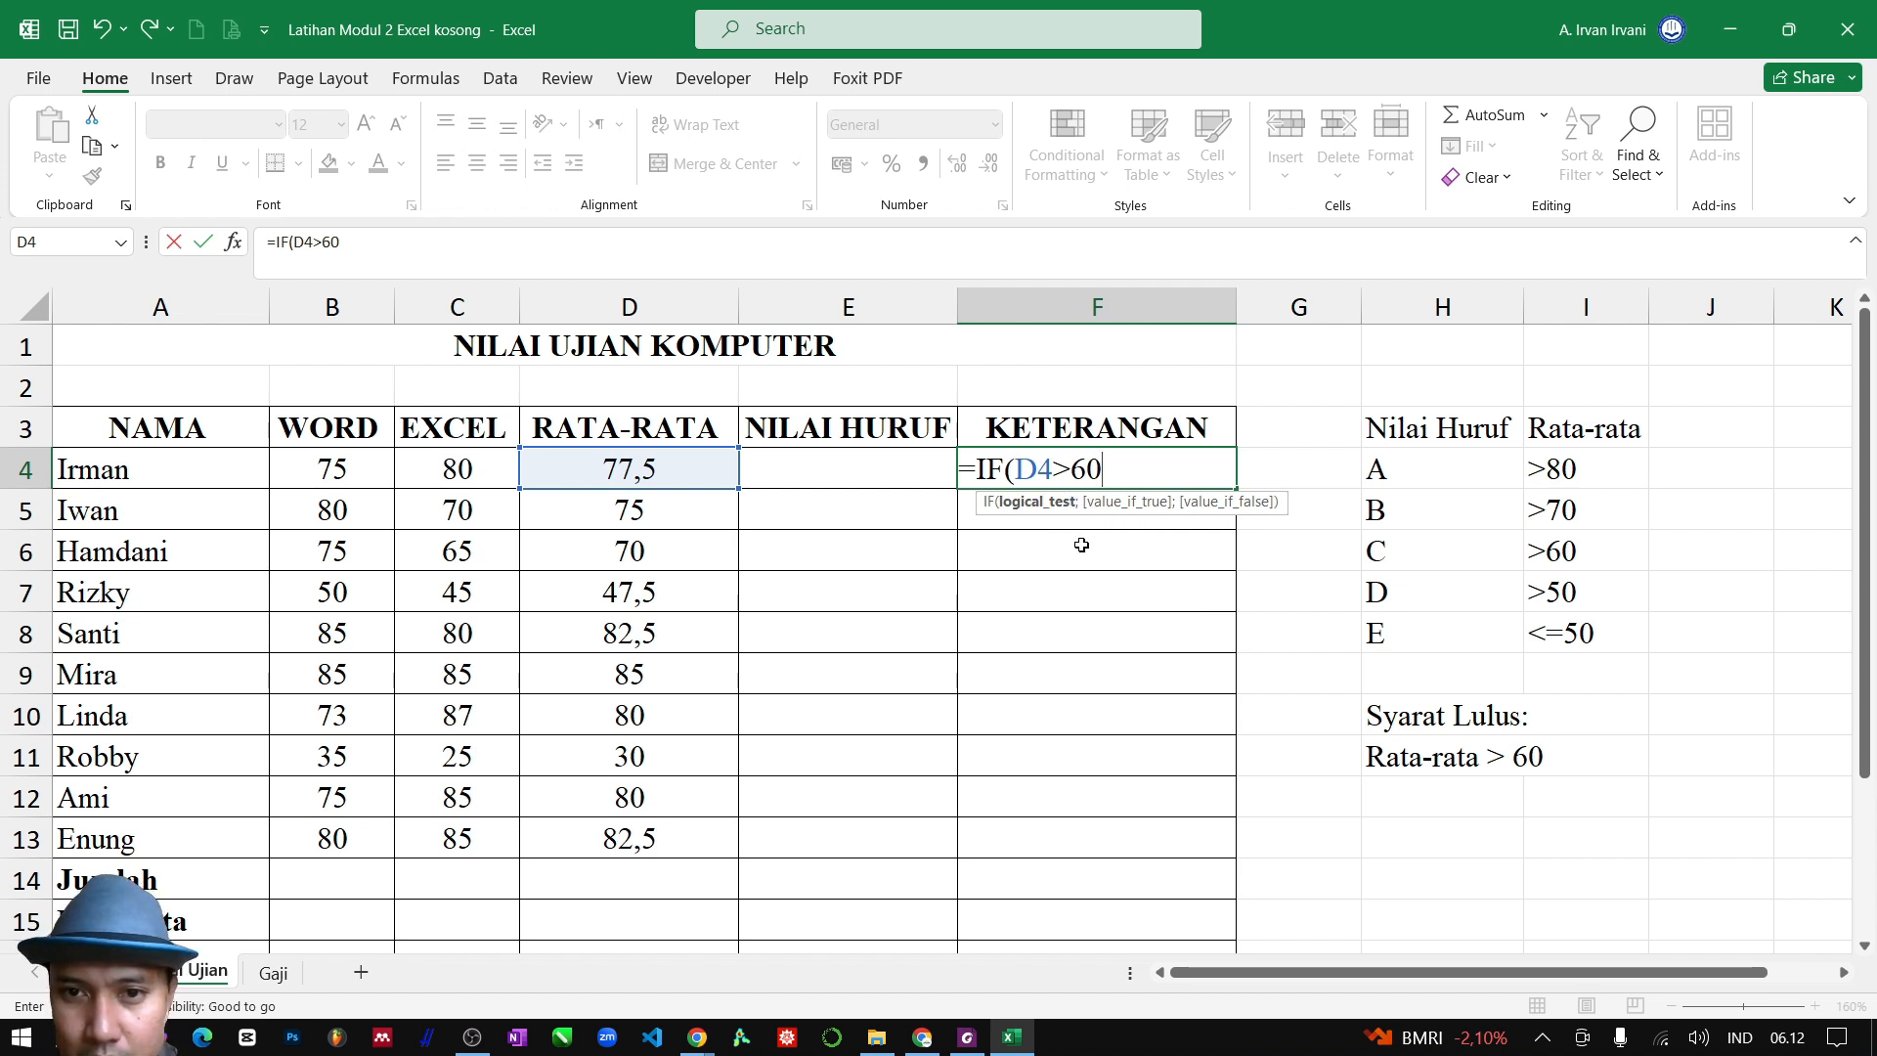
{"action": "type", "text": ";"}
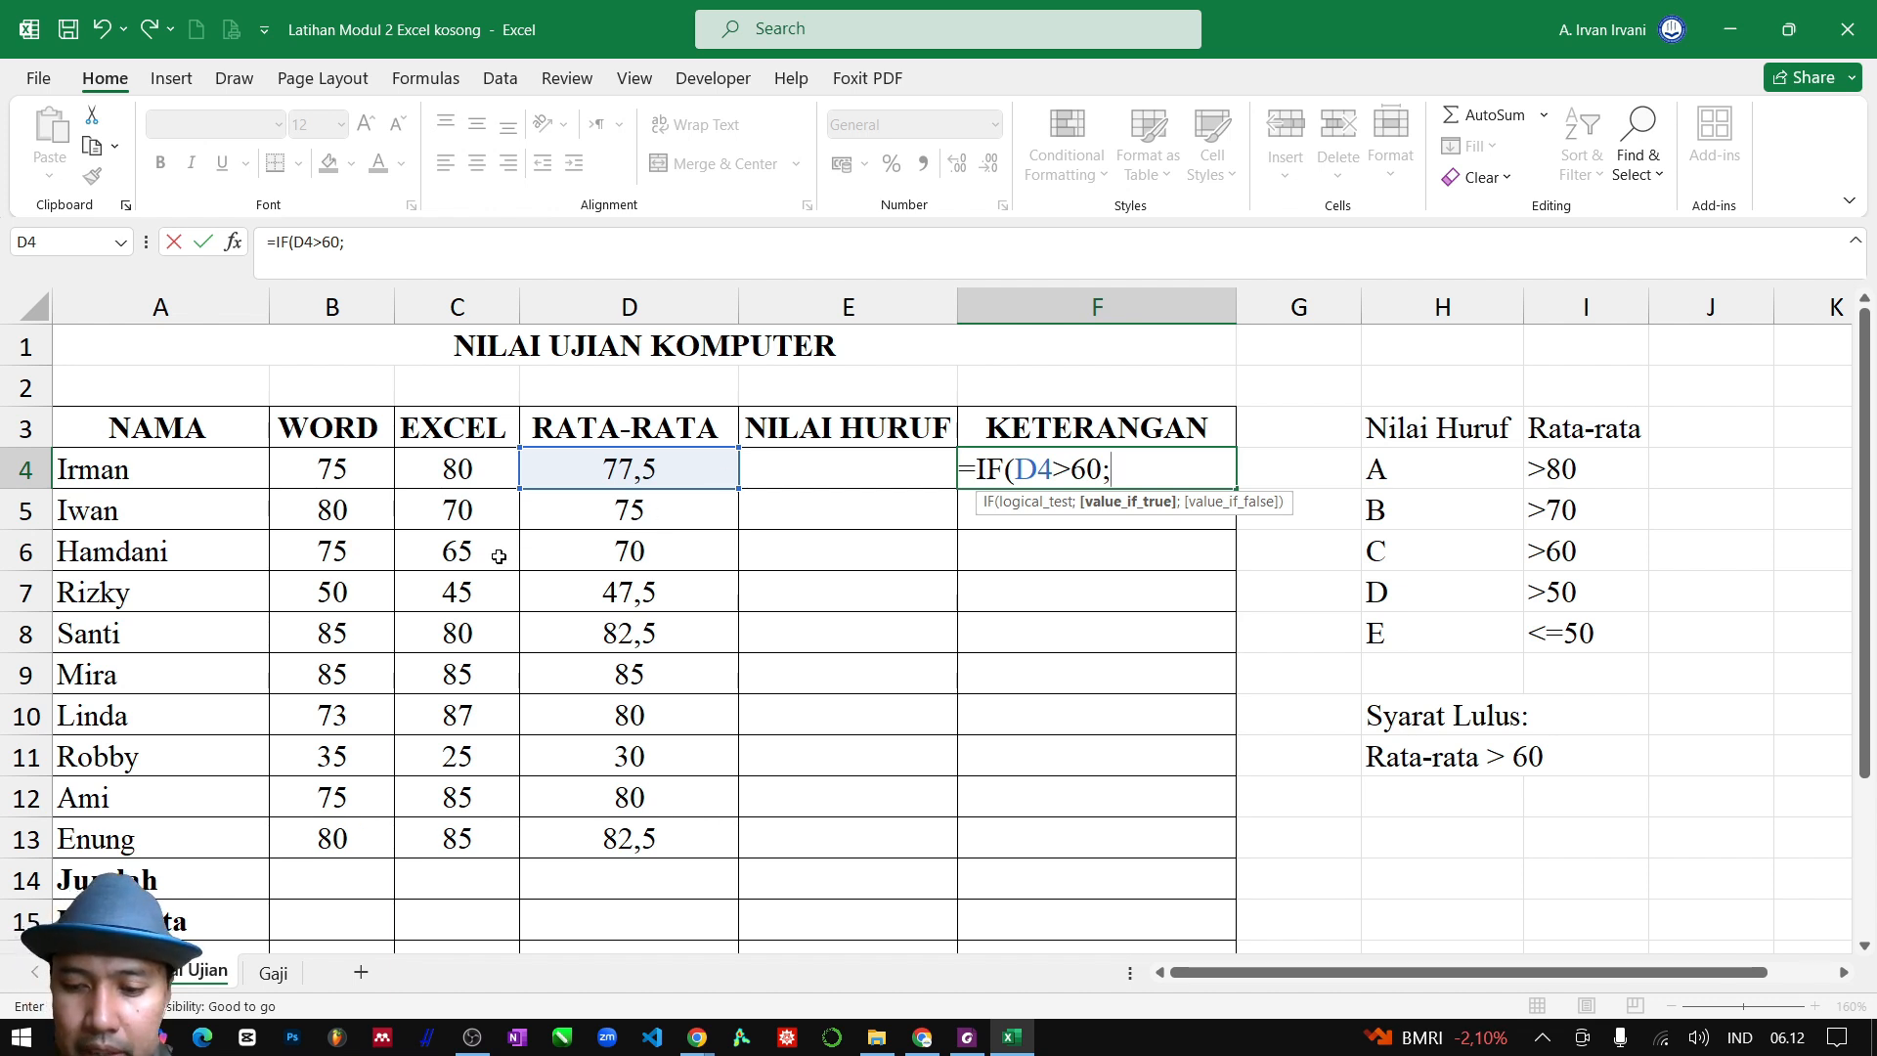
{"action": "type", "text": "LULUS"}
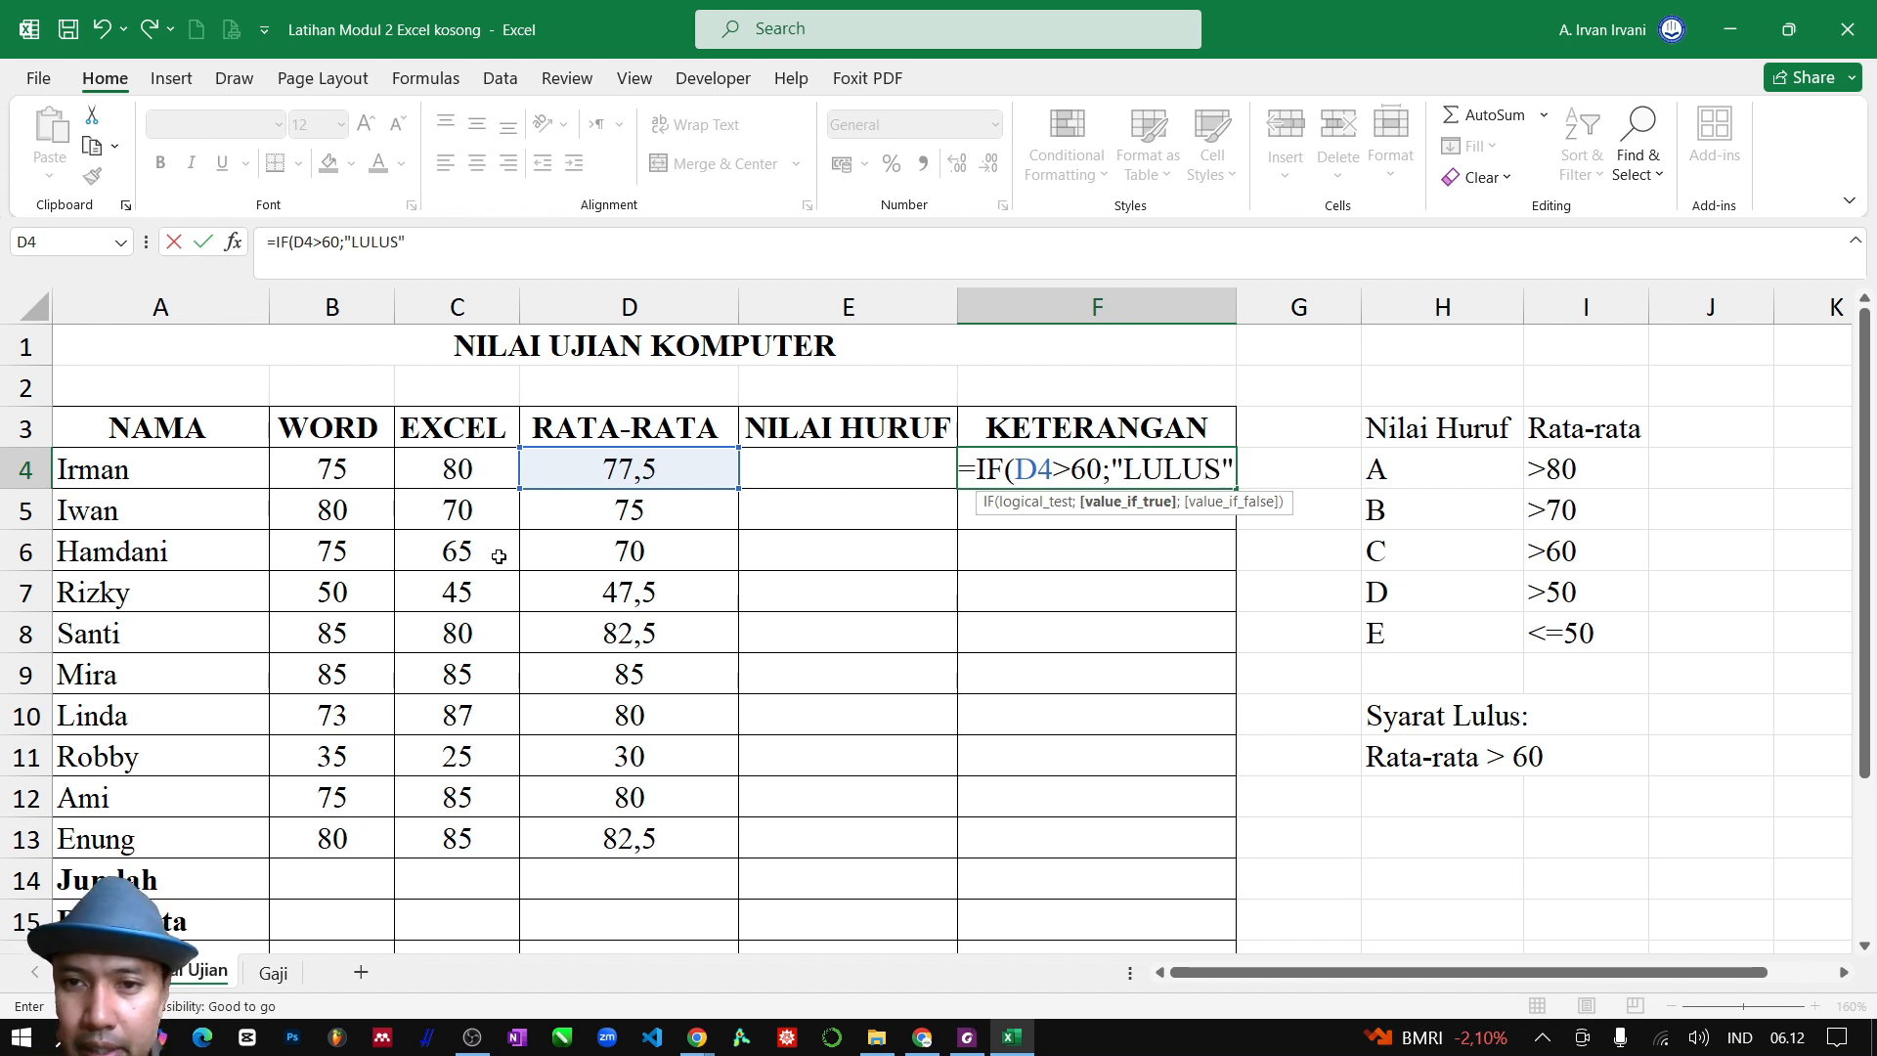
{"action": "type", "text": "\";"}
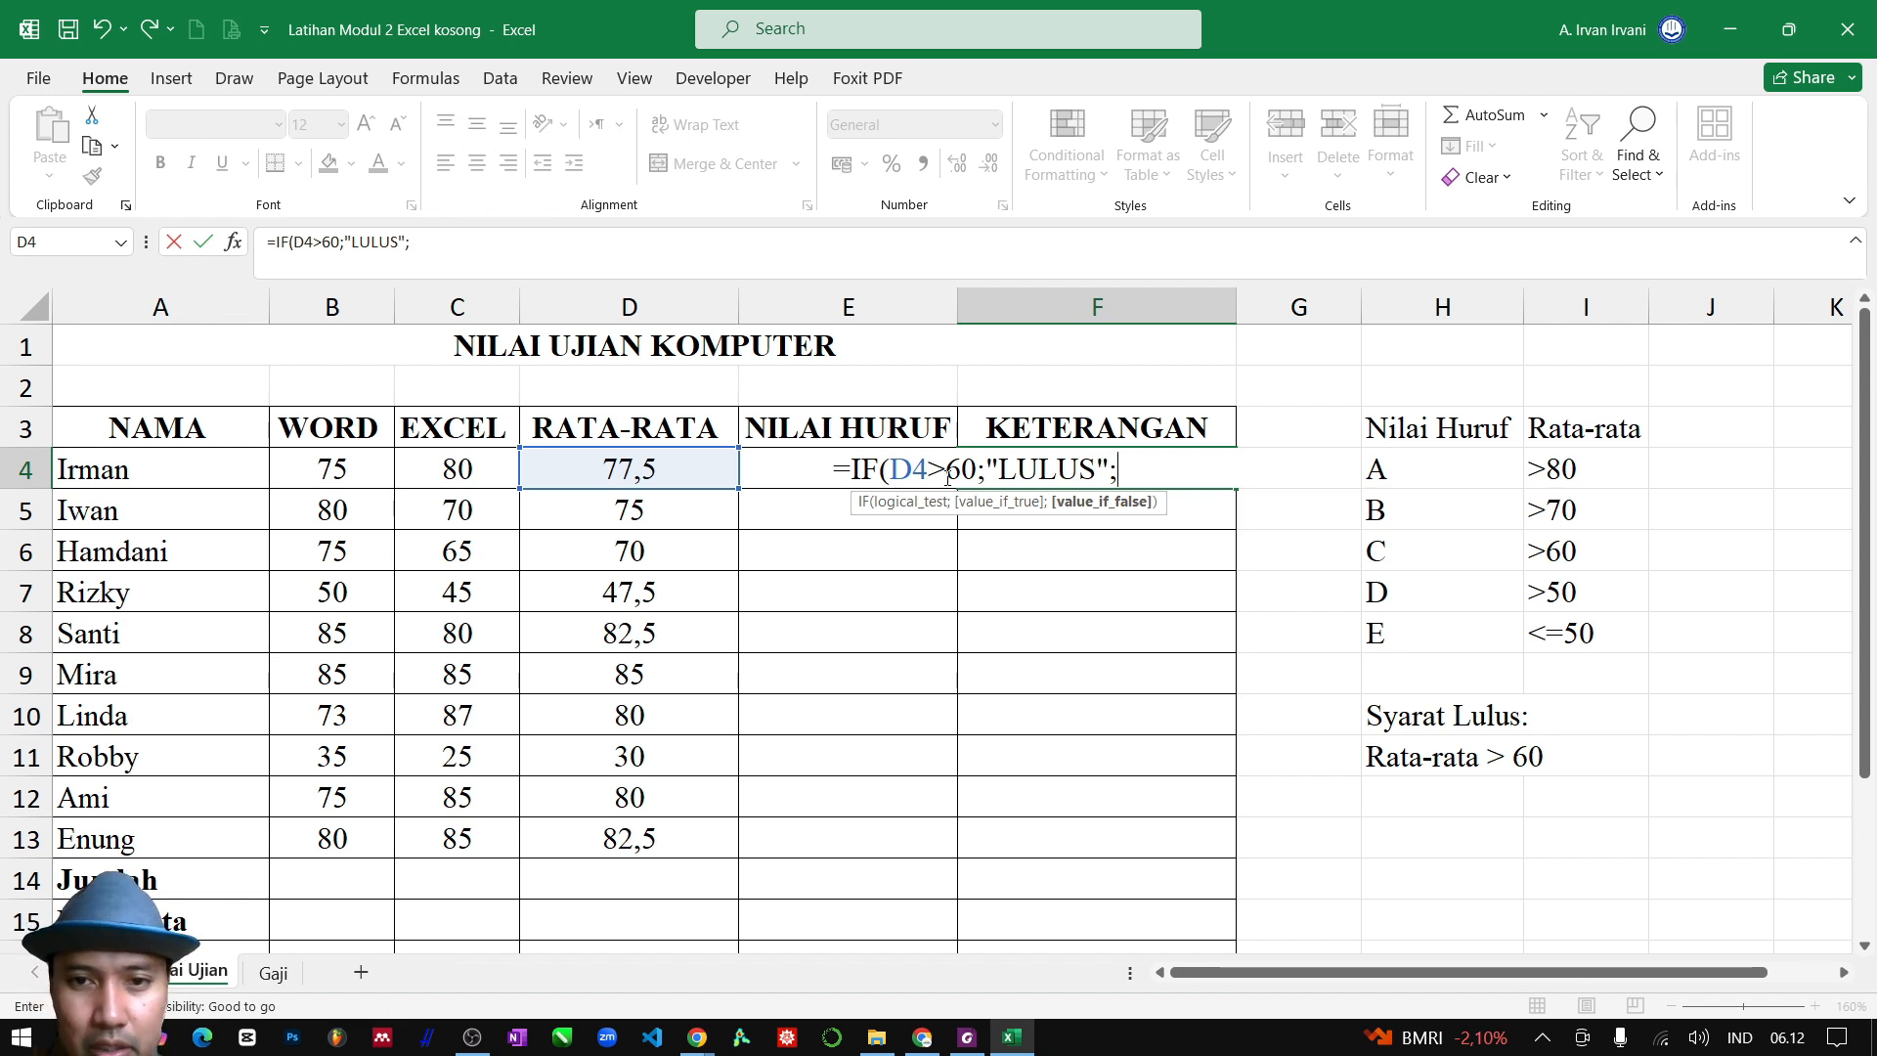
{"action": "type", "text": "\""}
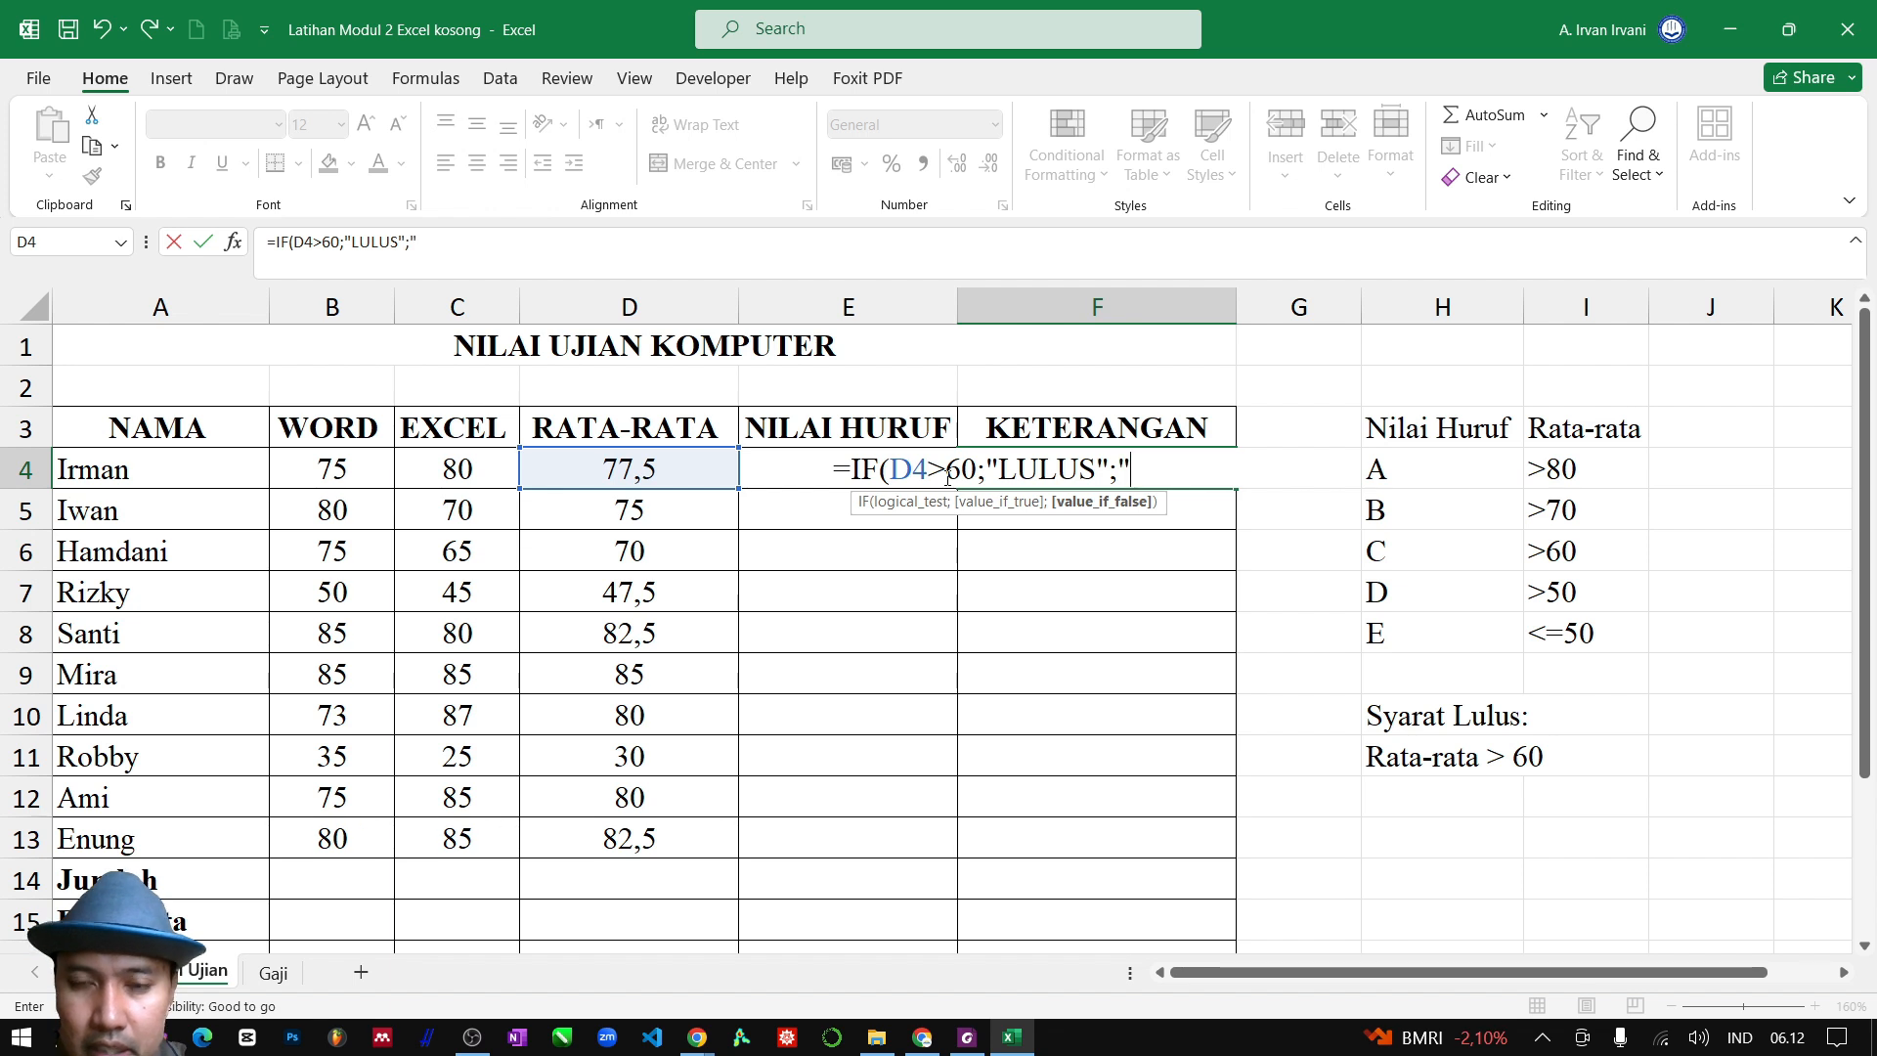
{"action": "type", "text": "GAGA"}
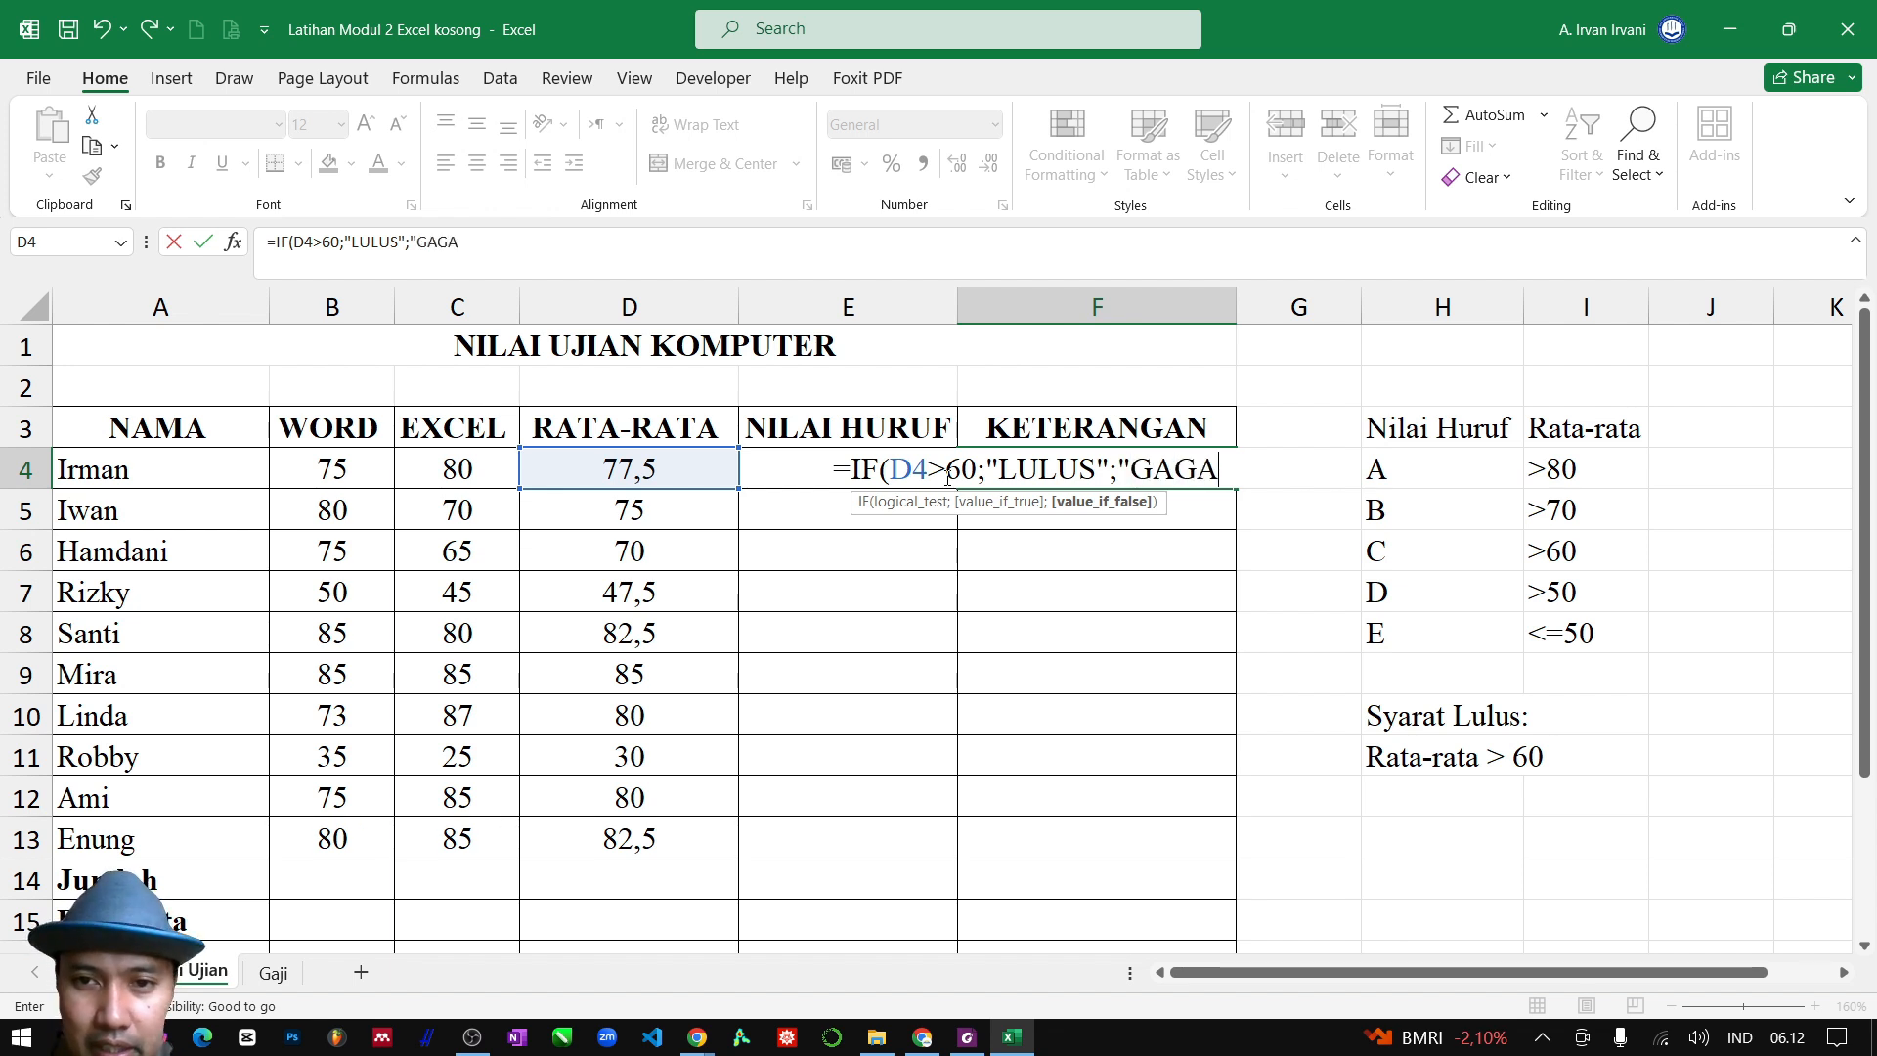
{"action": "type", "text": "L\""}
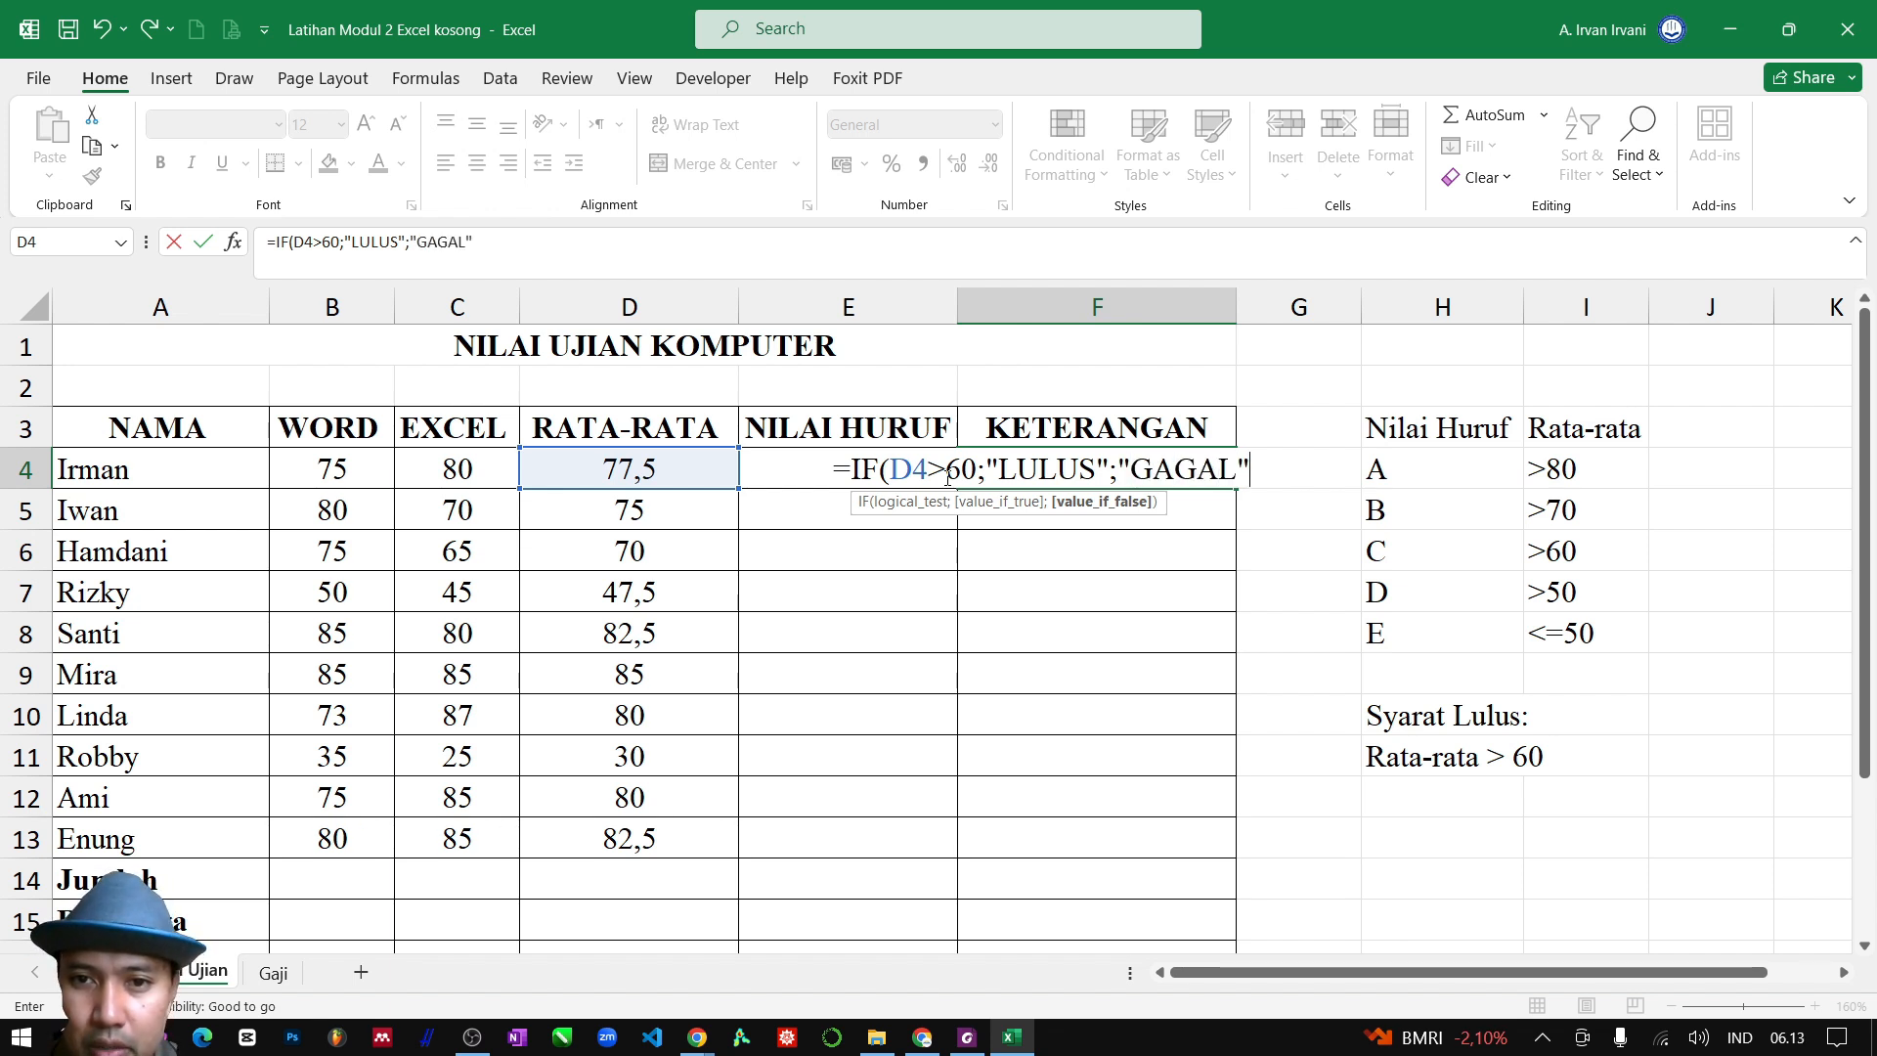
{"action": "type", "text": ")"}
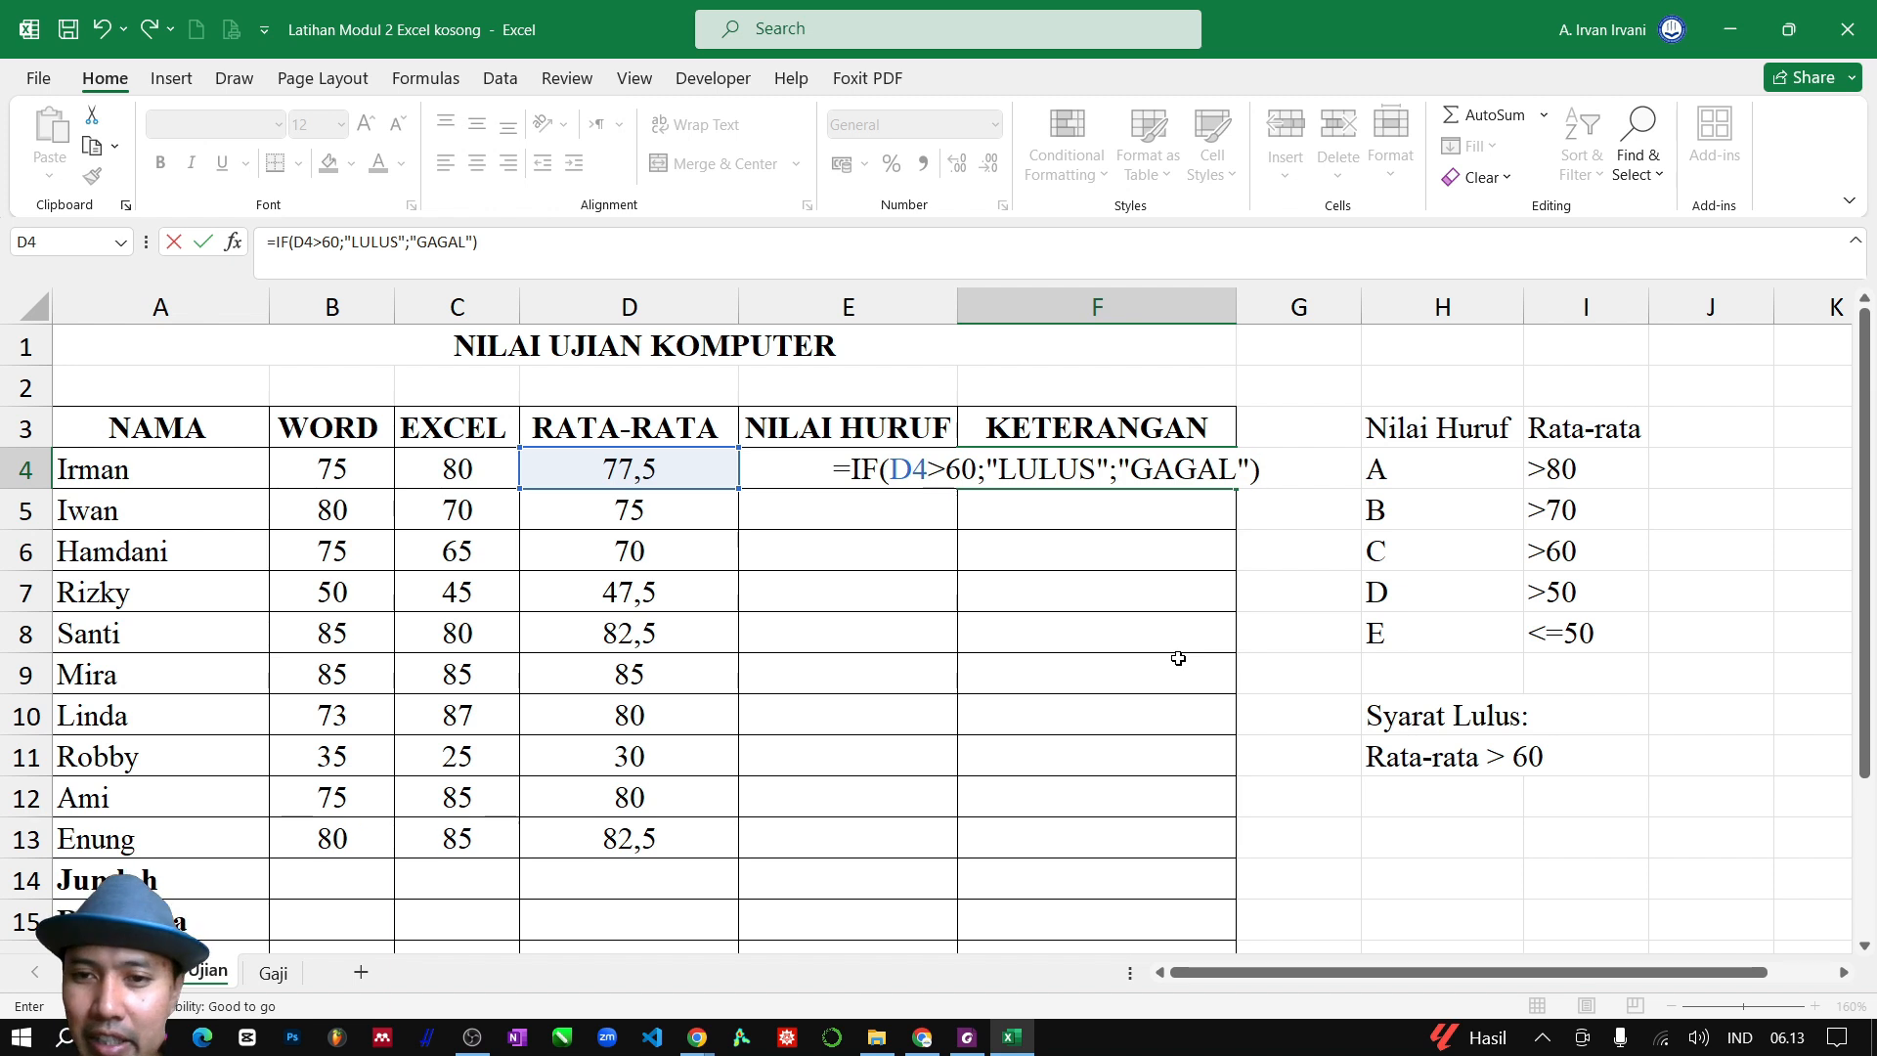
{"action": "key", "text": "Return"}
Fill the pass/fail formula from F4 down to F13 and check the remarks in rows 7 and 11
{"action": "left_click", "coordinate": [1093, 471]}
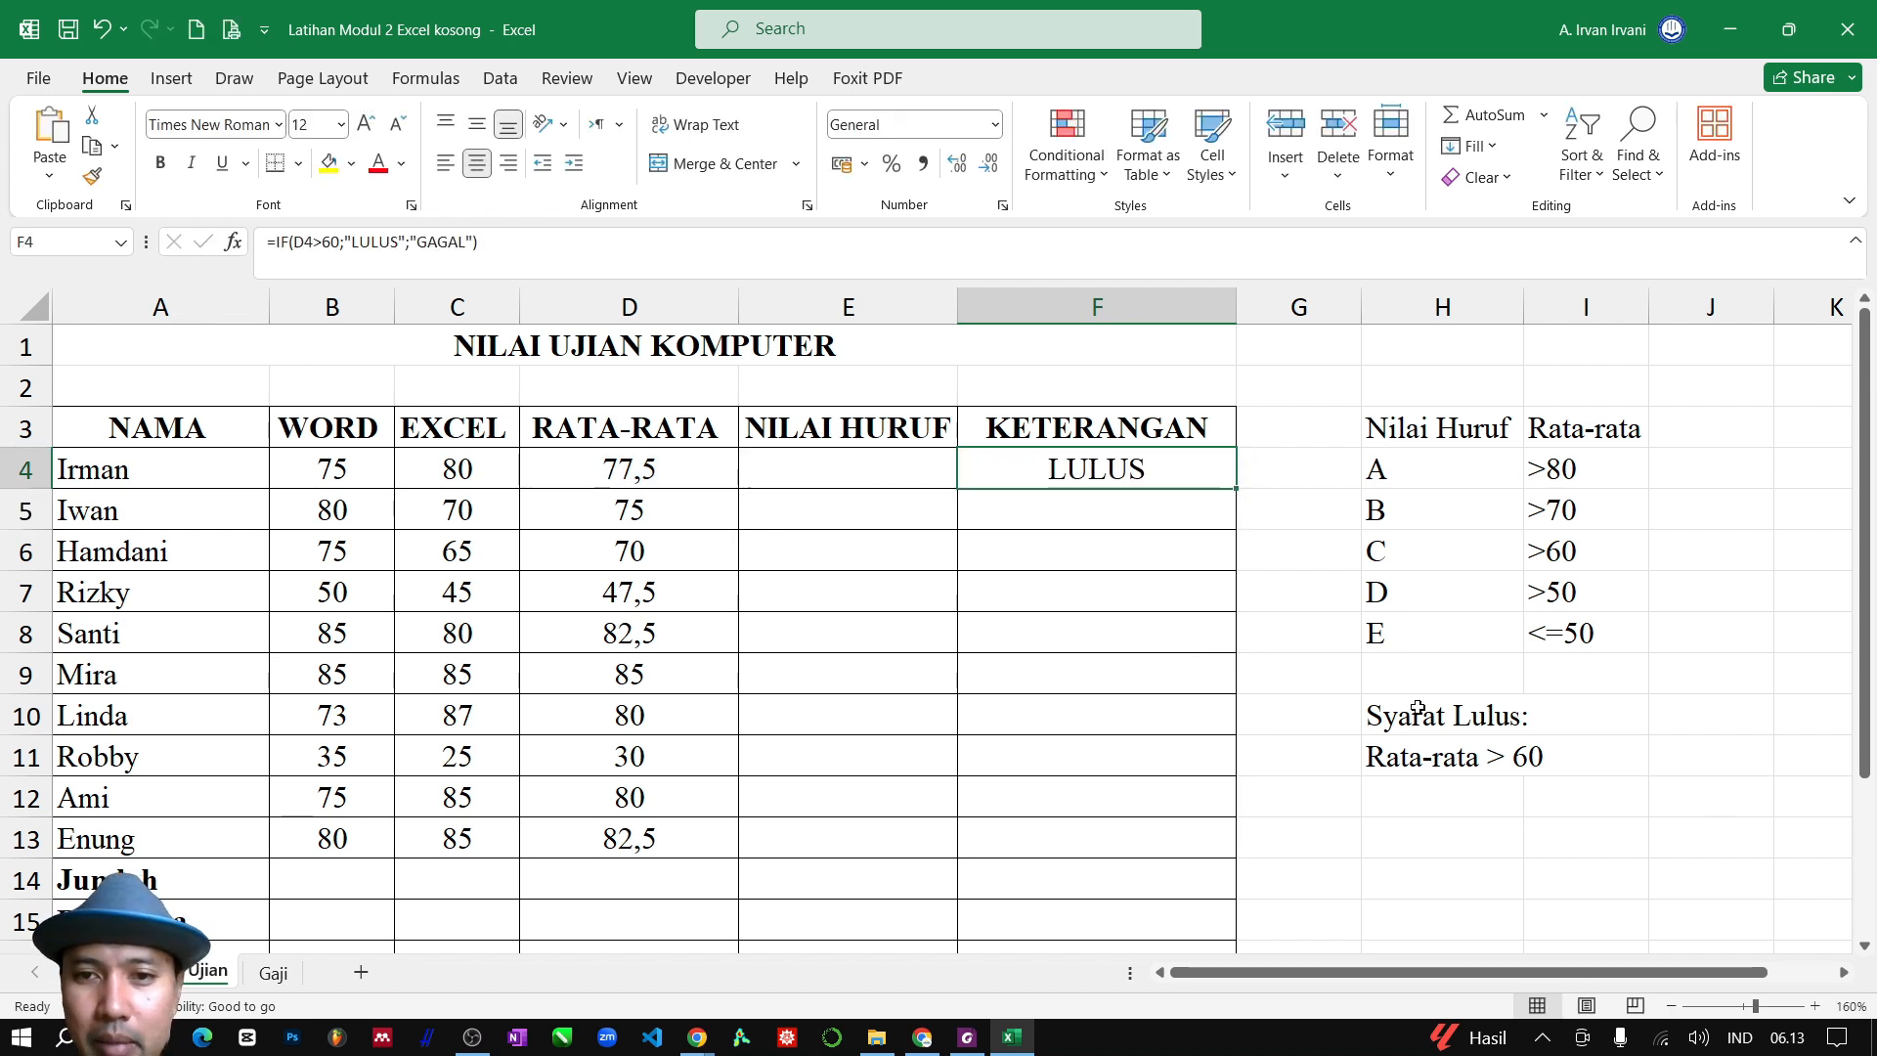
{"action": "left_click", "coordinate": [616, 591]}
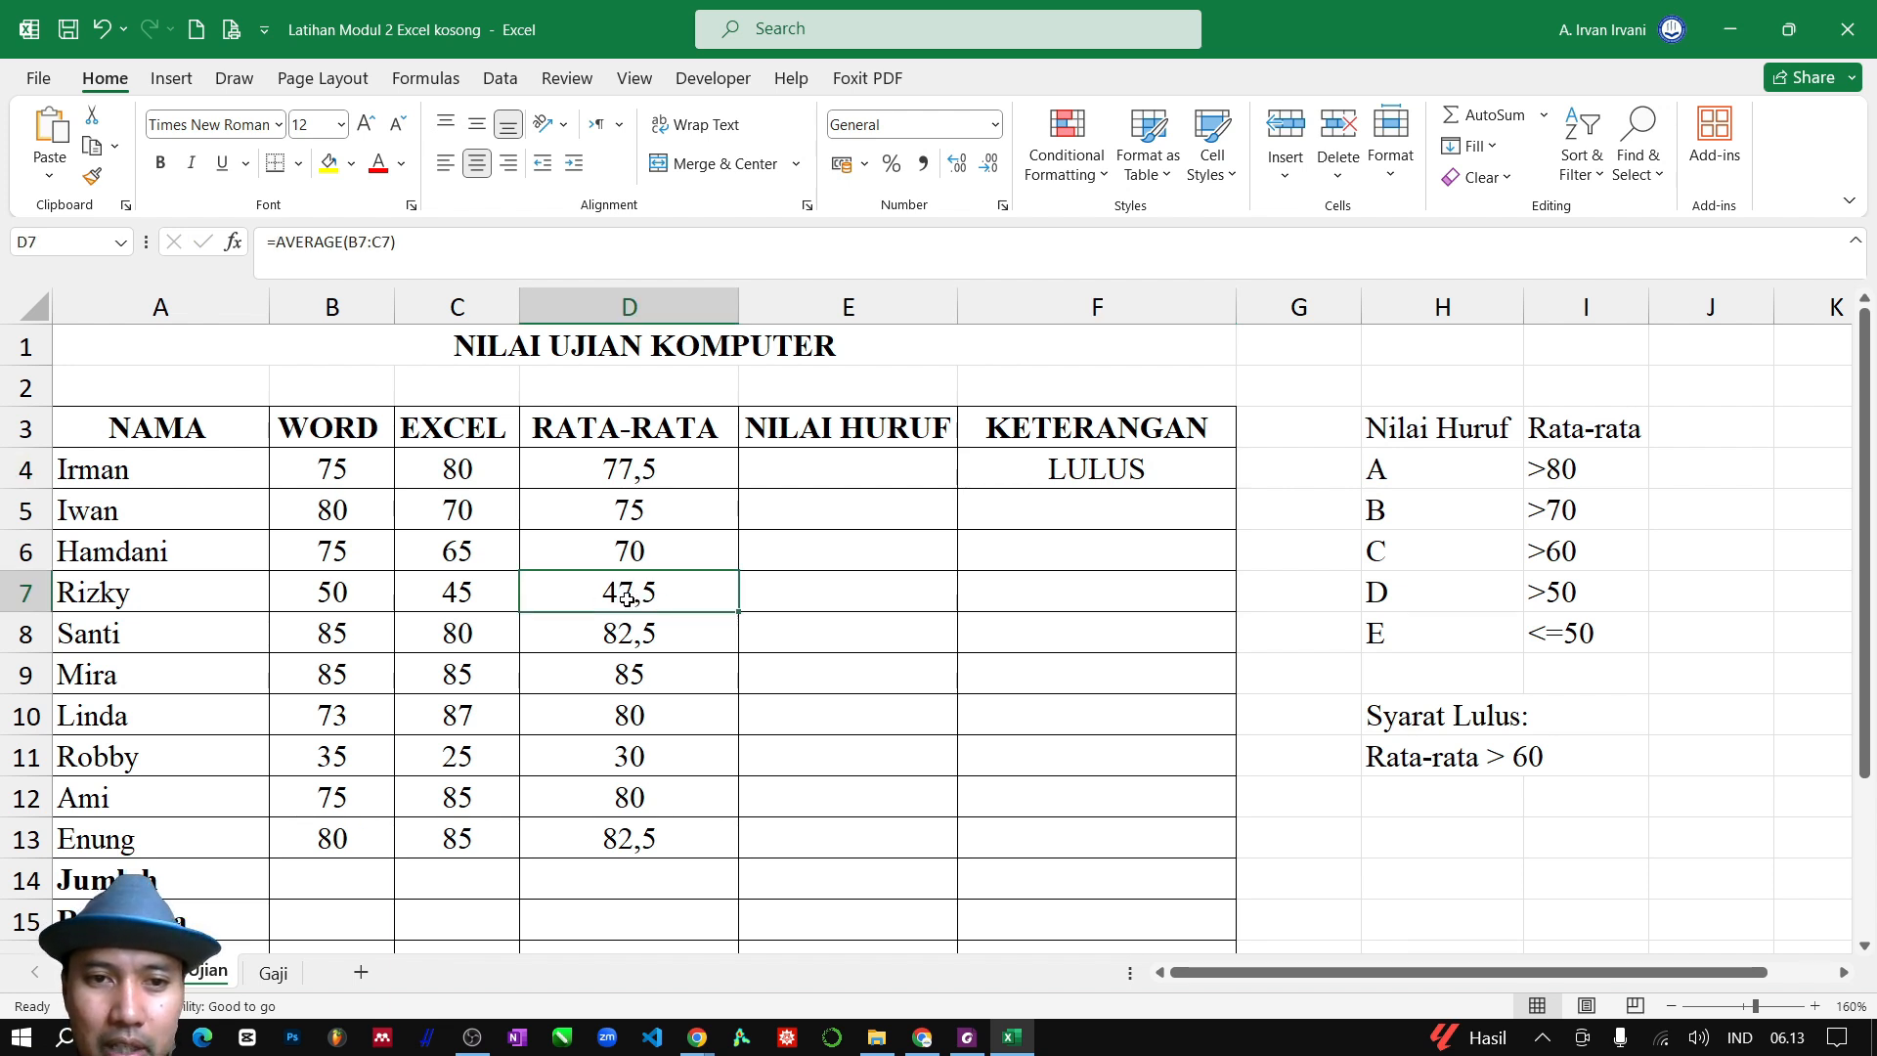
{"action": "left_click", "coordinate": [1219, 476]}
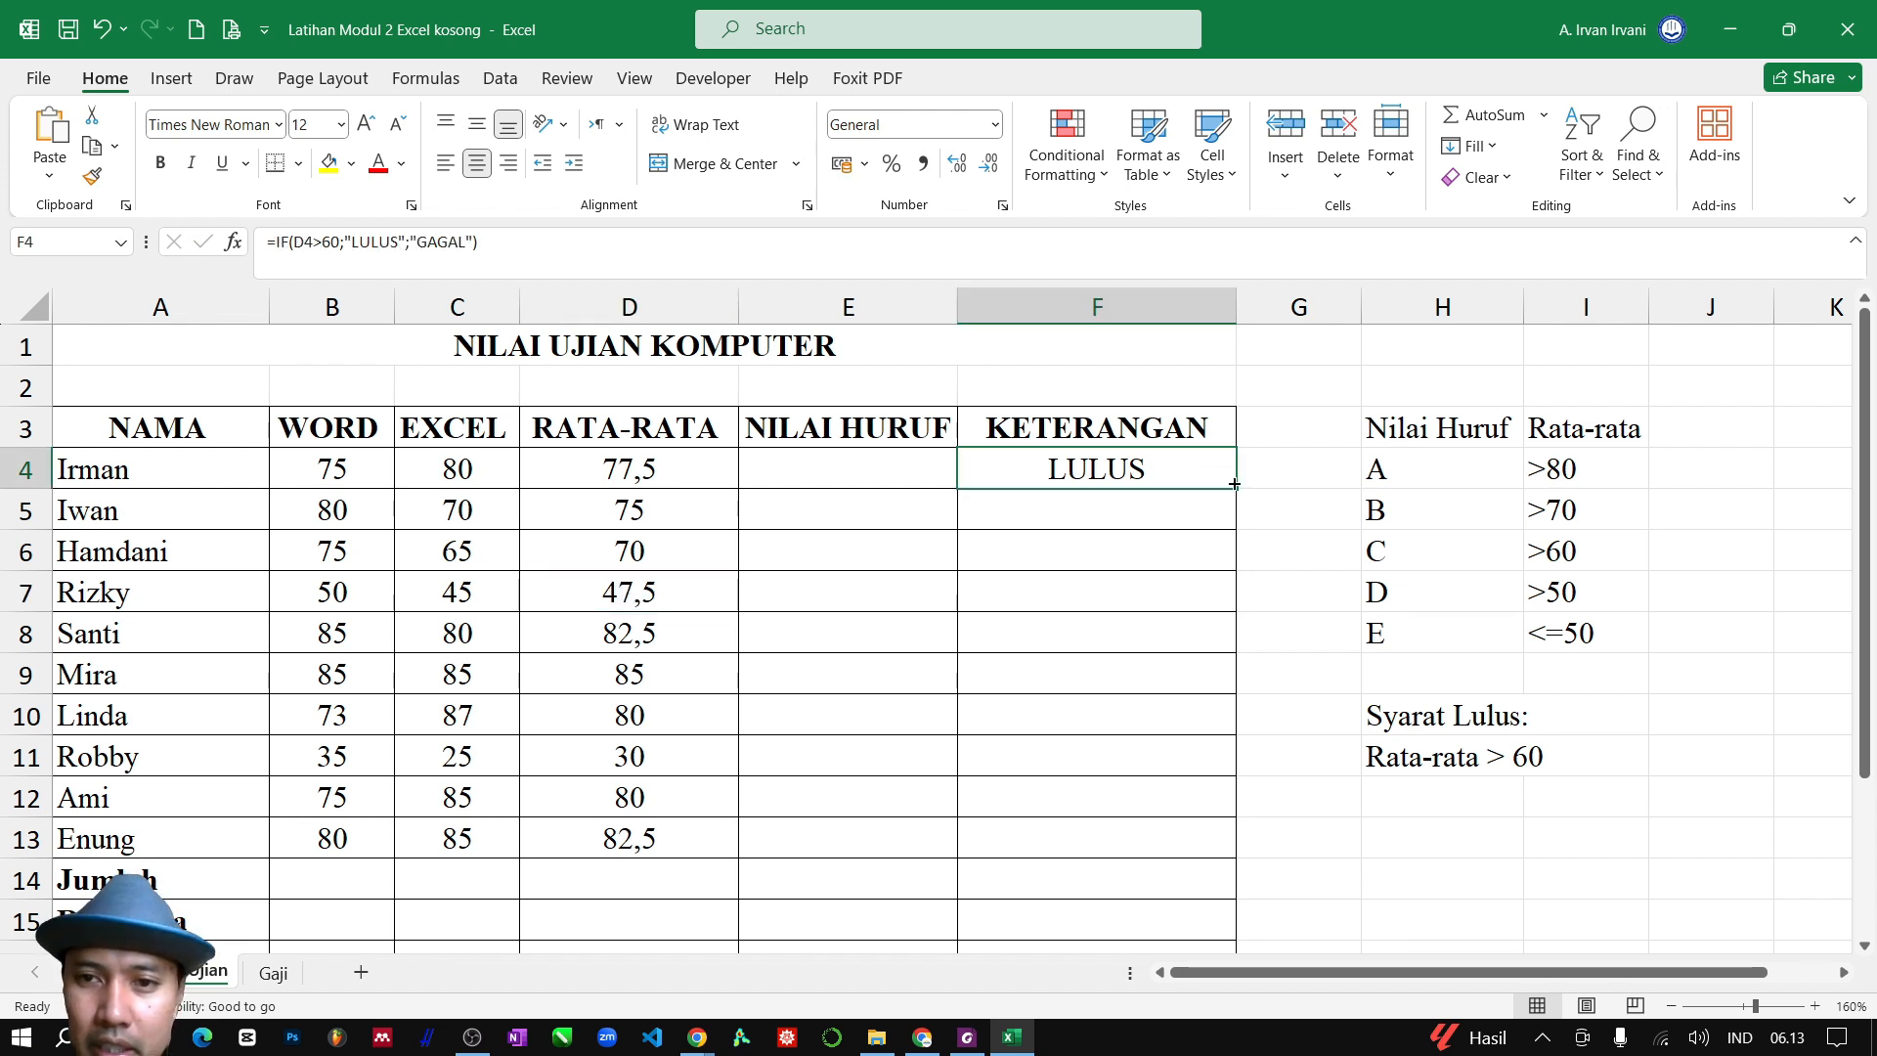
{"action": "left_click_drag", "start_coordinate": [1235, 493], "coordinate": [1183, 850]}
{"action": "left_click", "coordinate": [950, 585]}
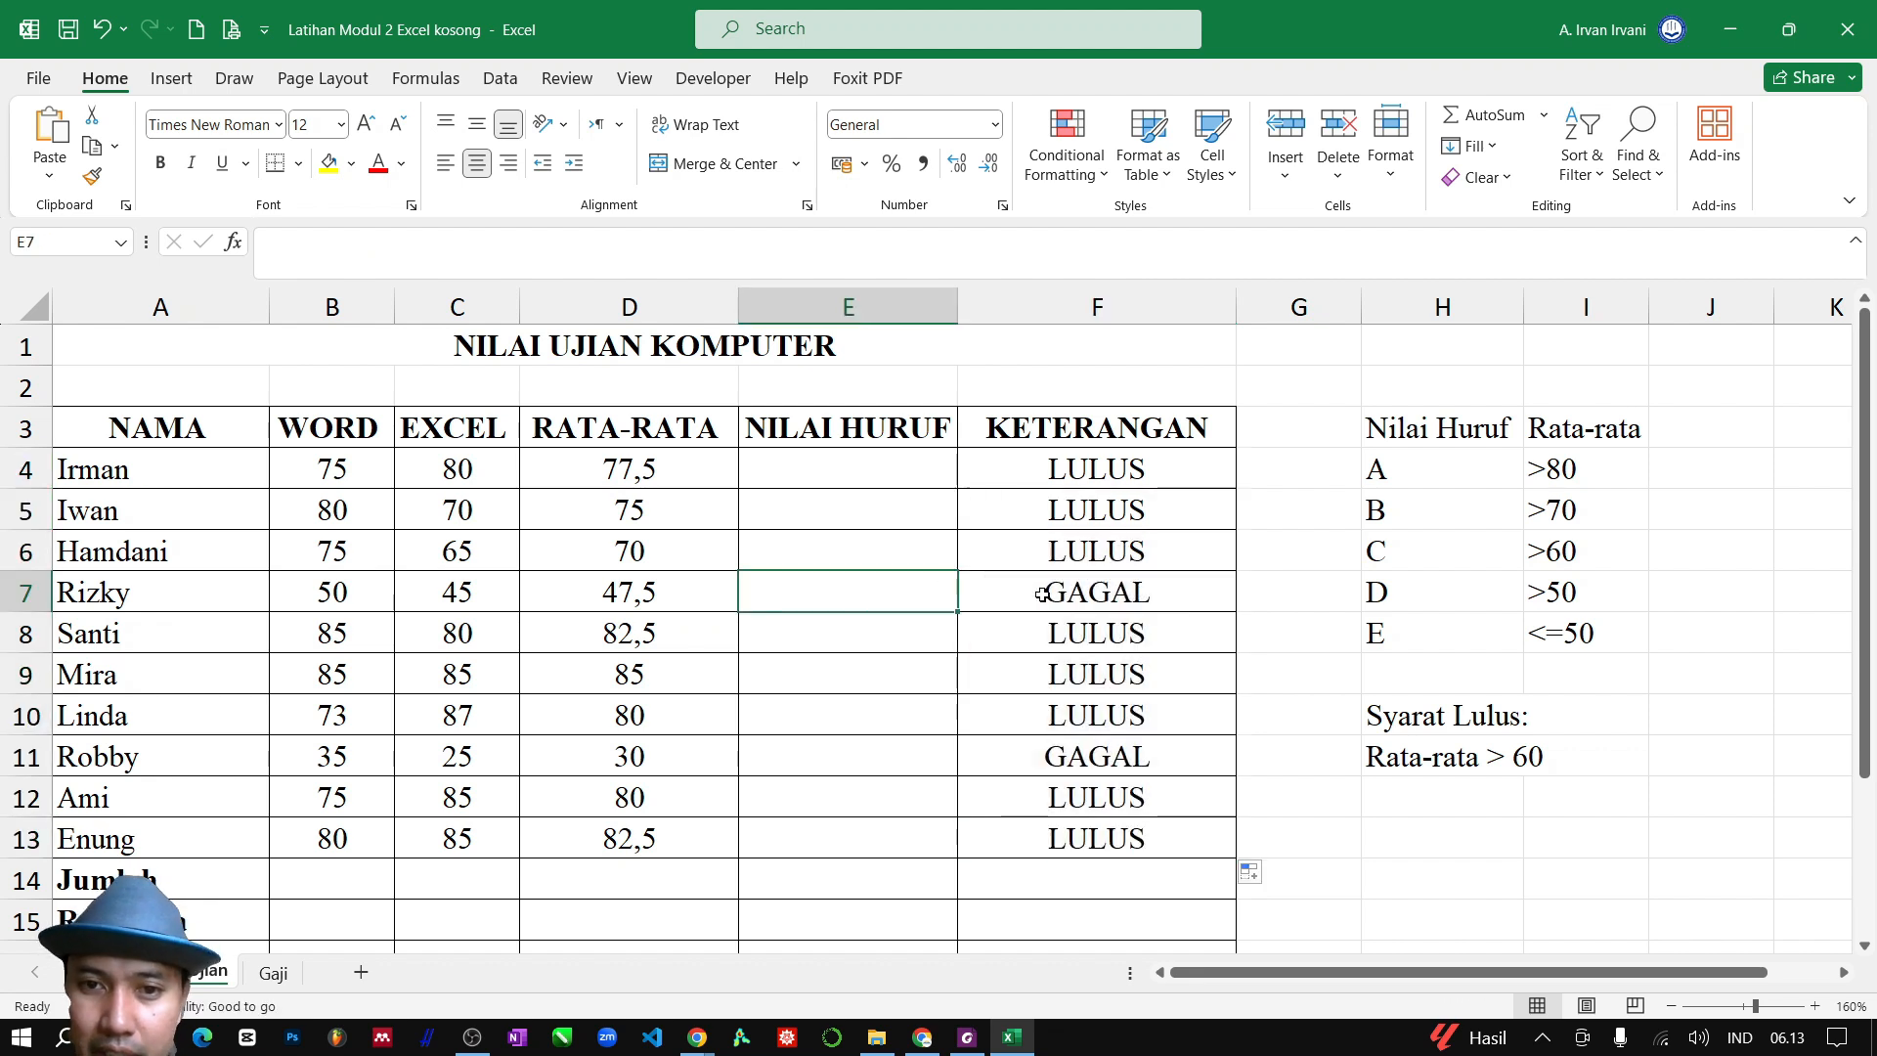
{"action": "left_click", "coordinate": [1115, 582]}
{"action": "left_click", "coordinate": [961, 760]}
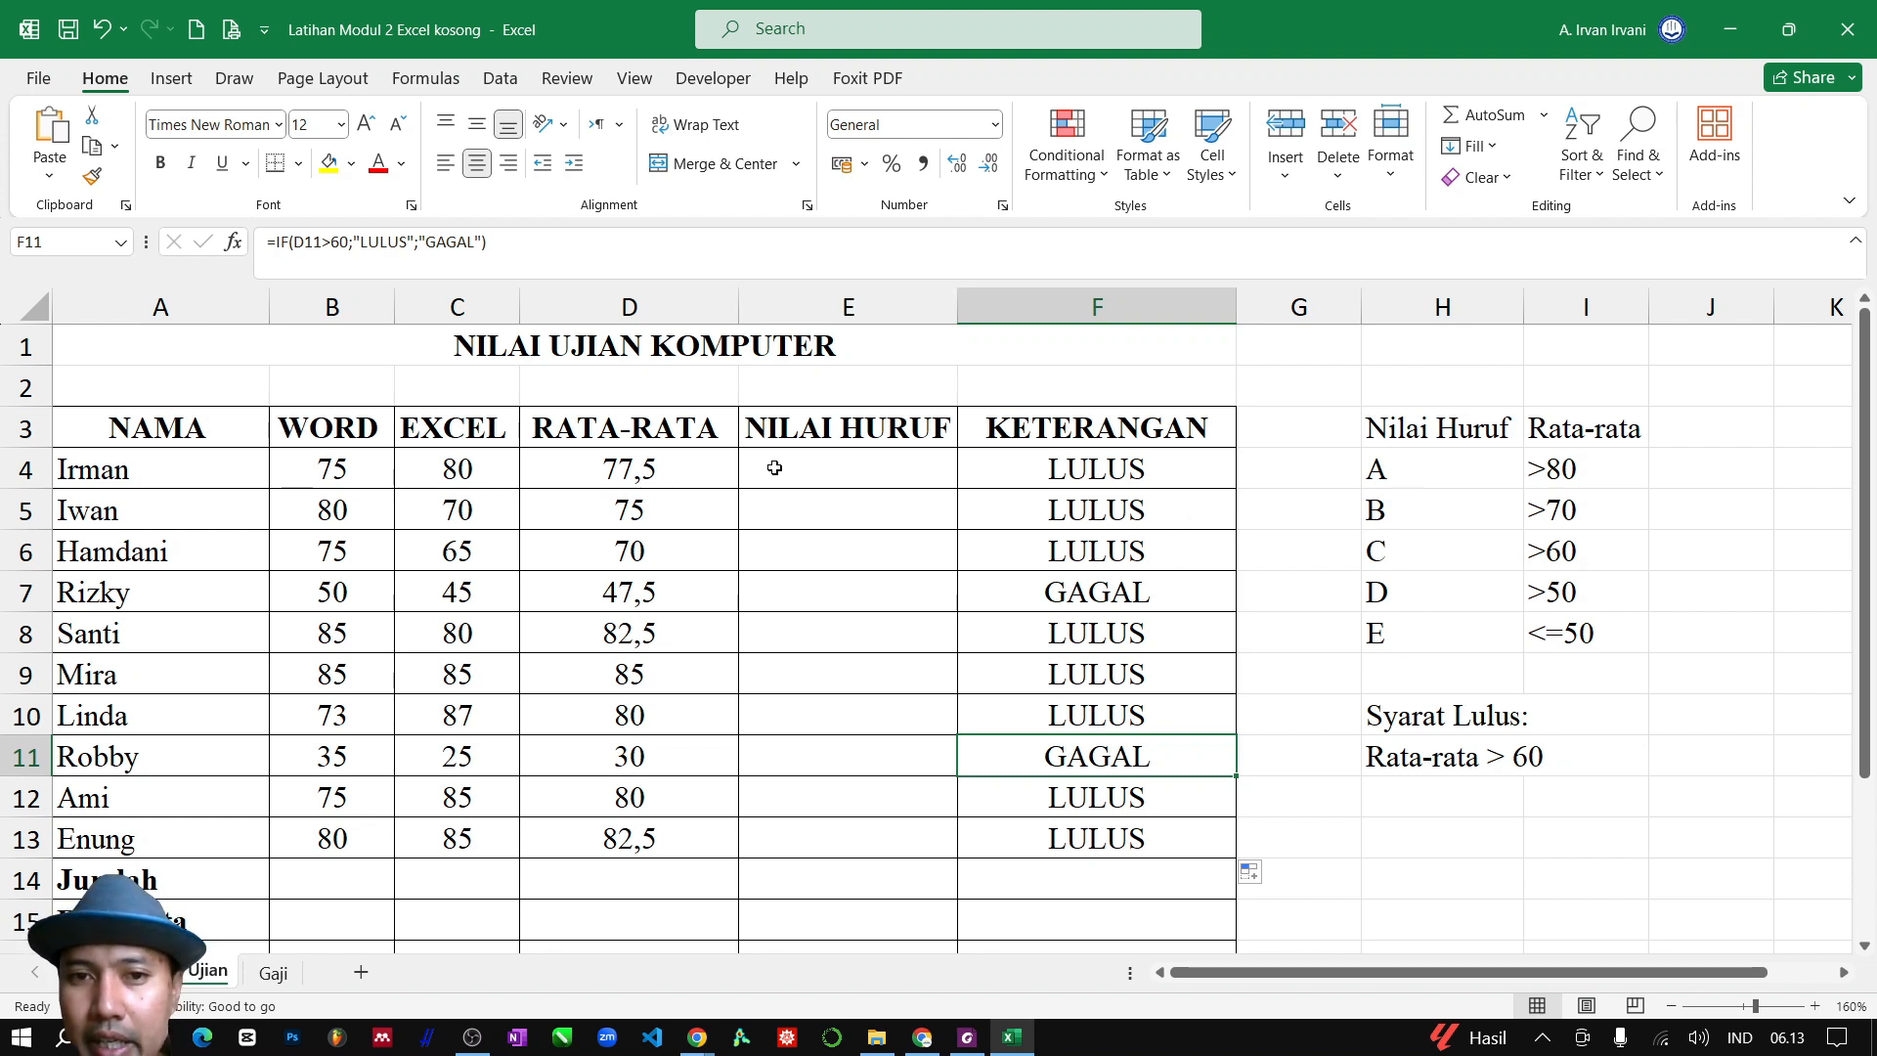
Start the NILAI HURUF formula in E4 with =IF(D4>80;"A"; to grade averages above 80 as A
{"action": "left_click", "coordinate": [886, 466]}
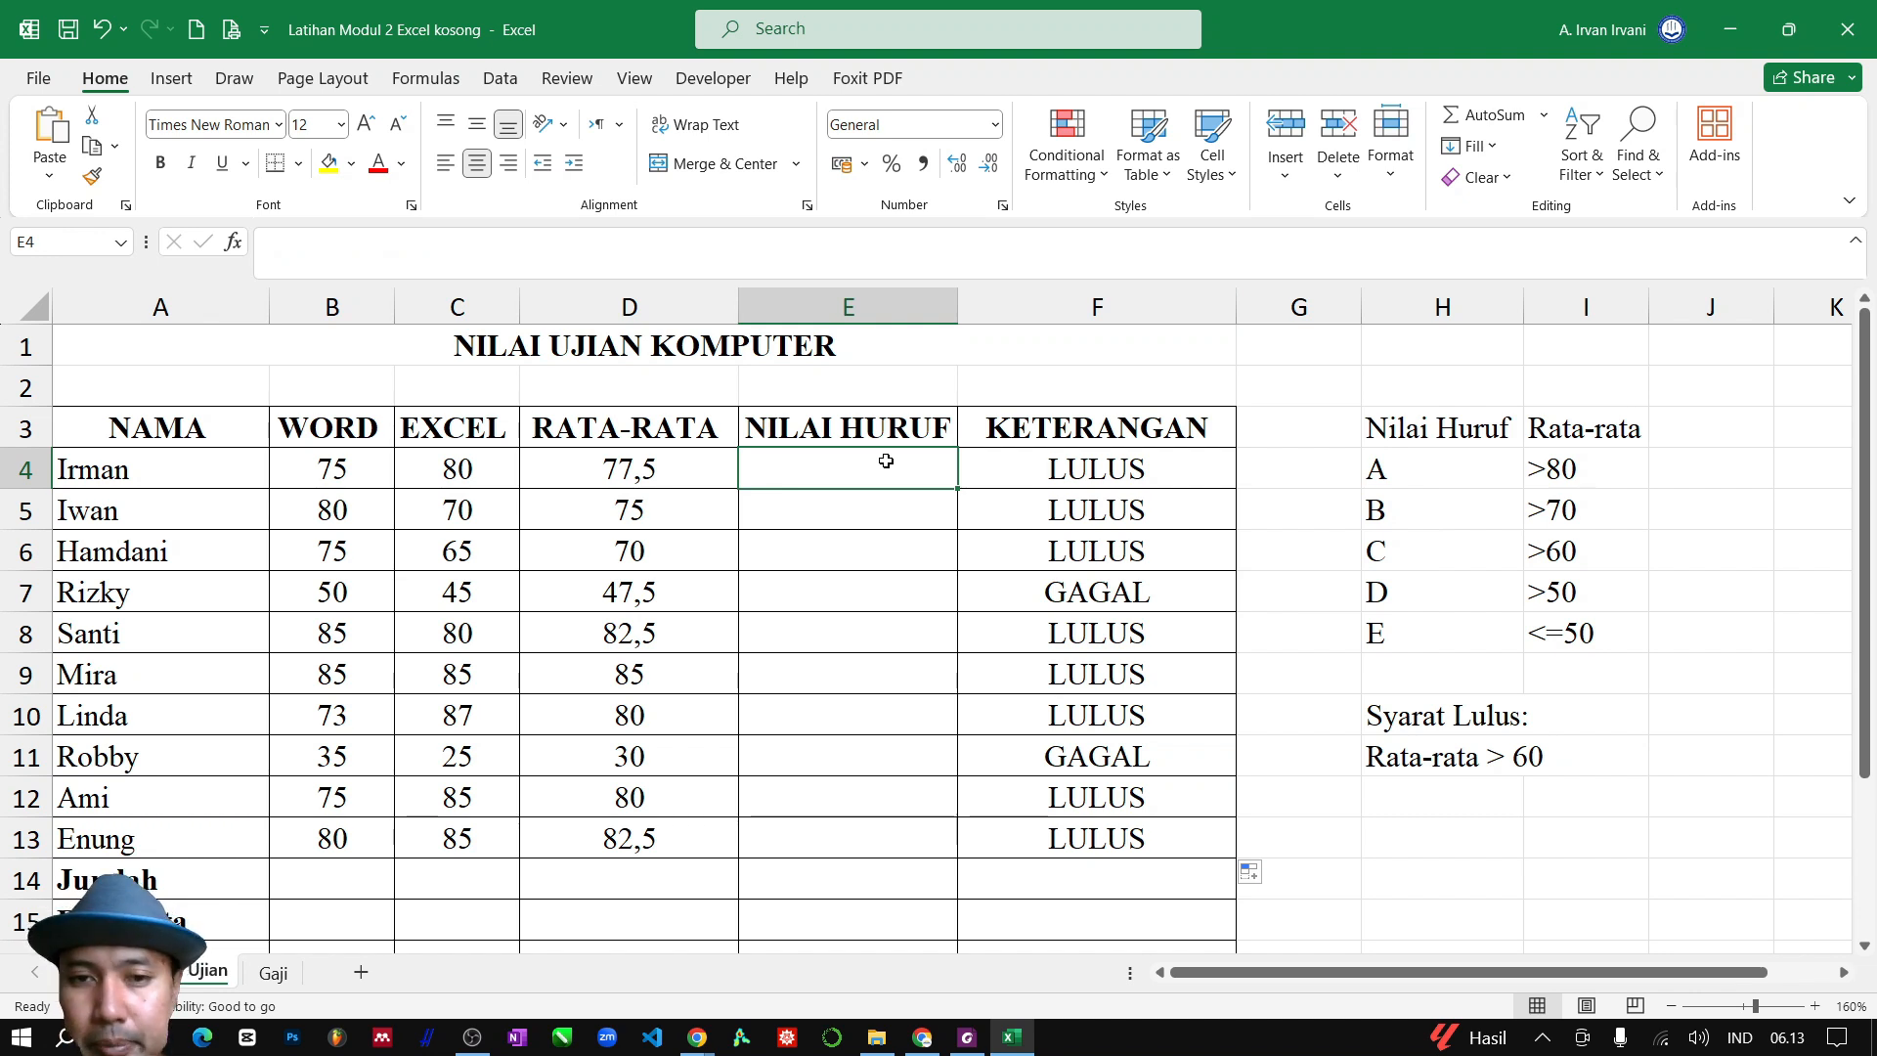
{"action": "type", "text": "="}
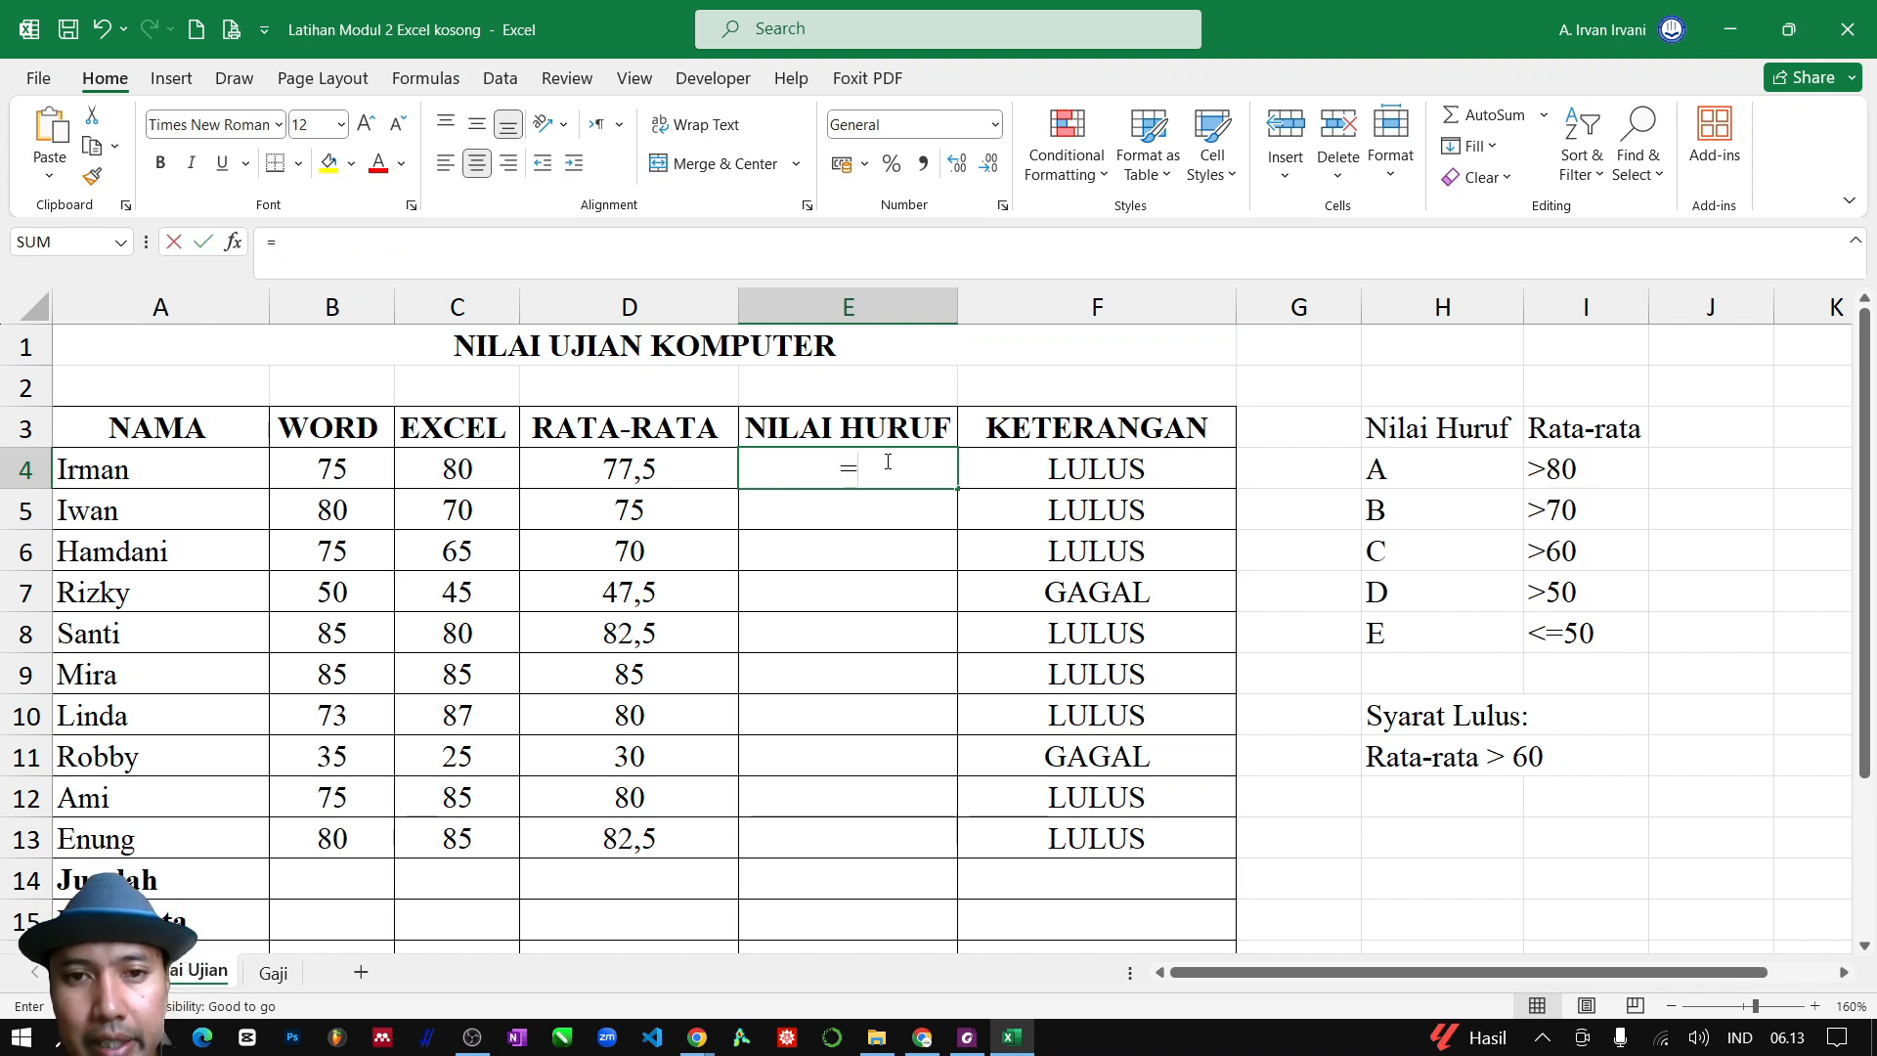
{"action": "type", "text": "I"}
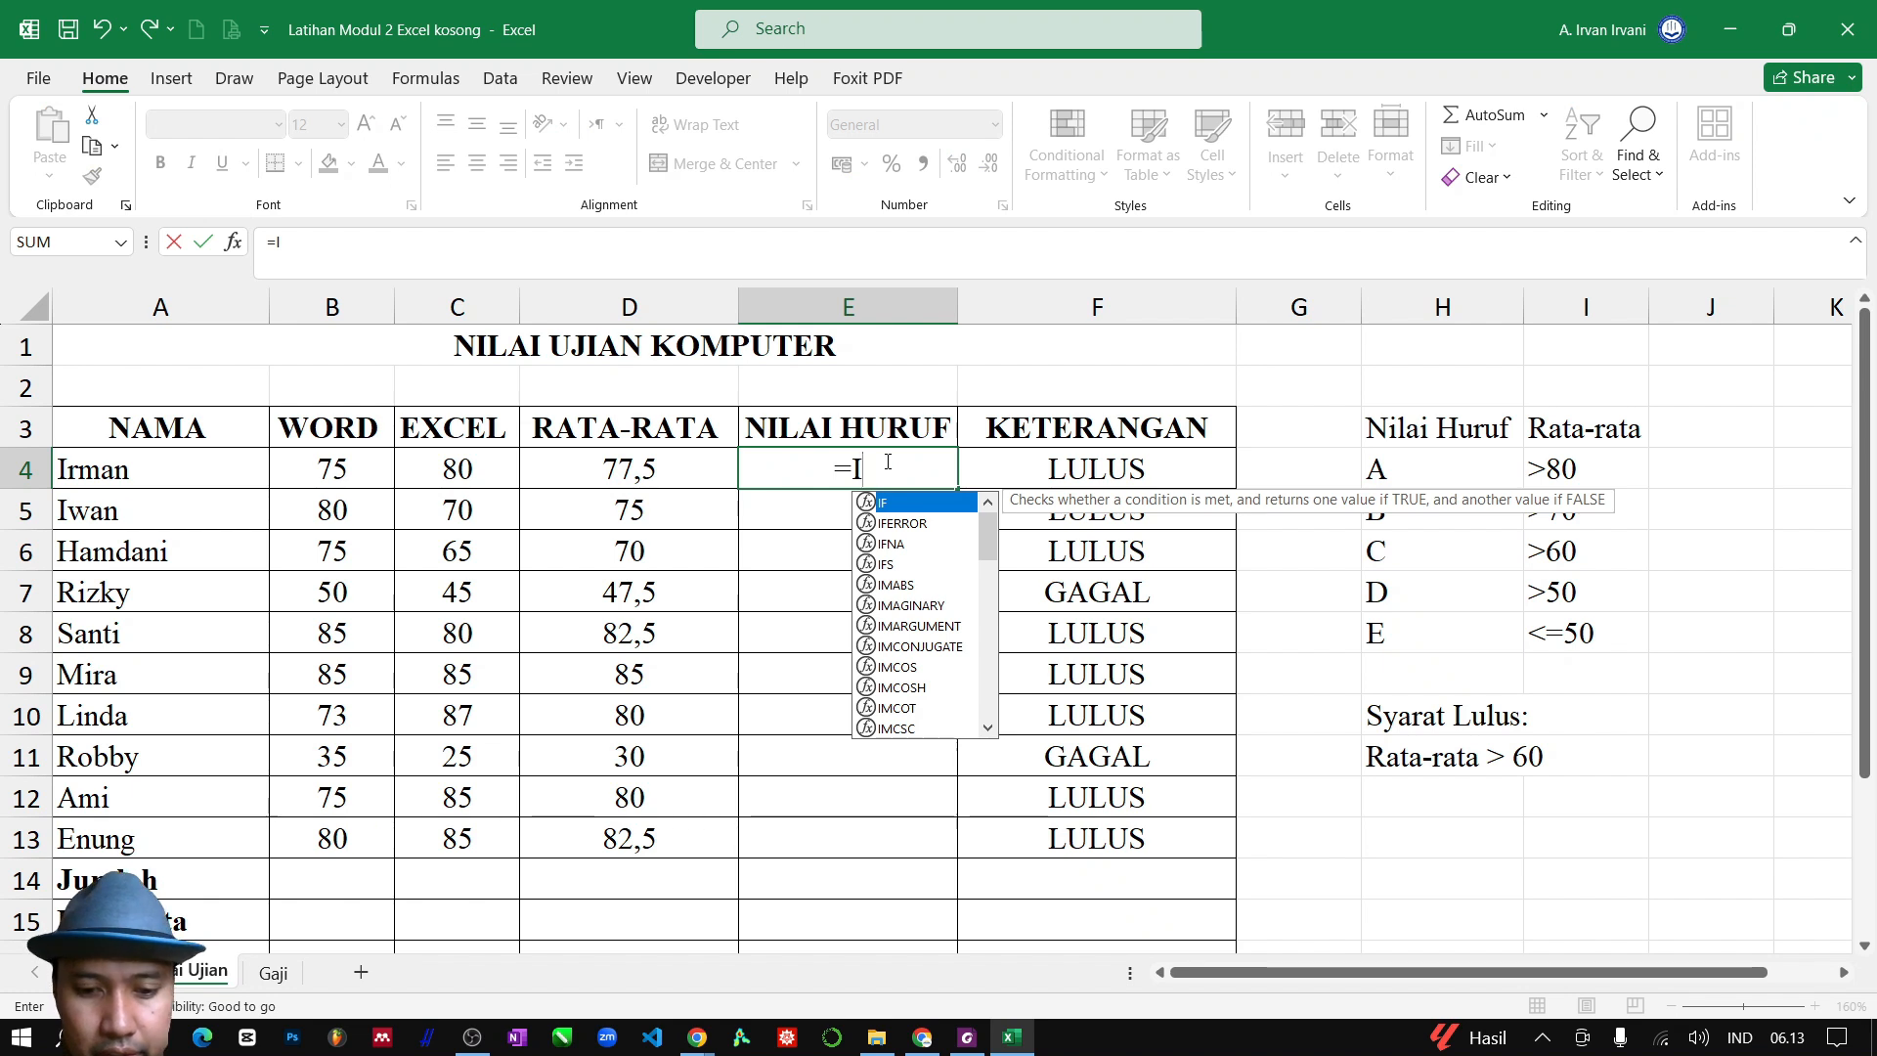
{"action": "type", "text": "F("}
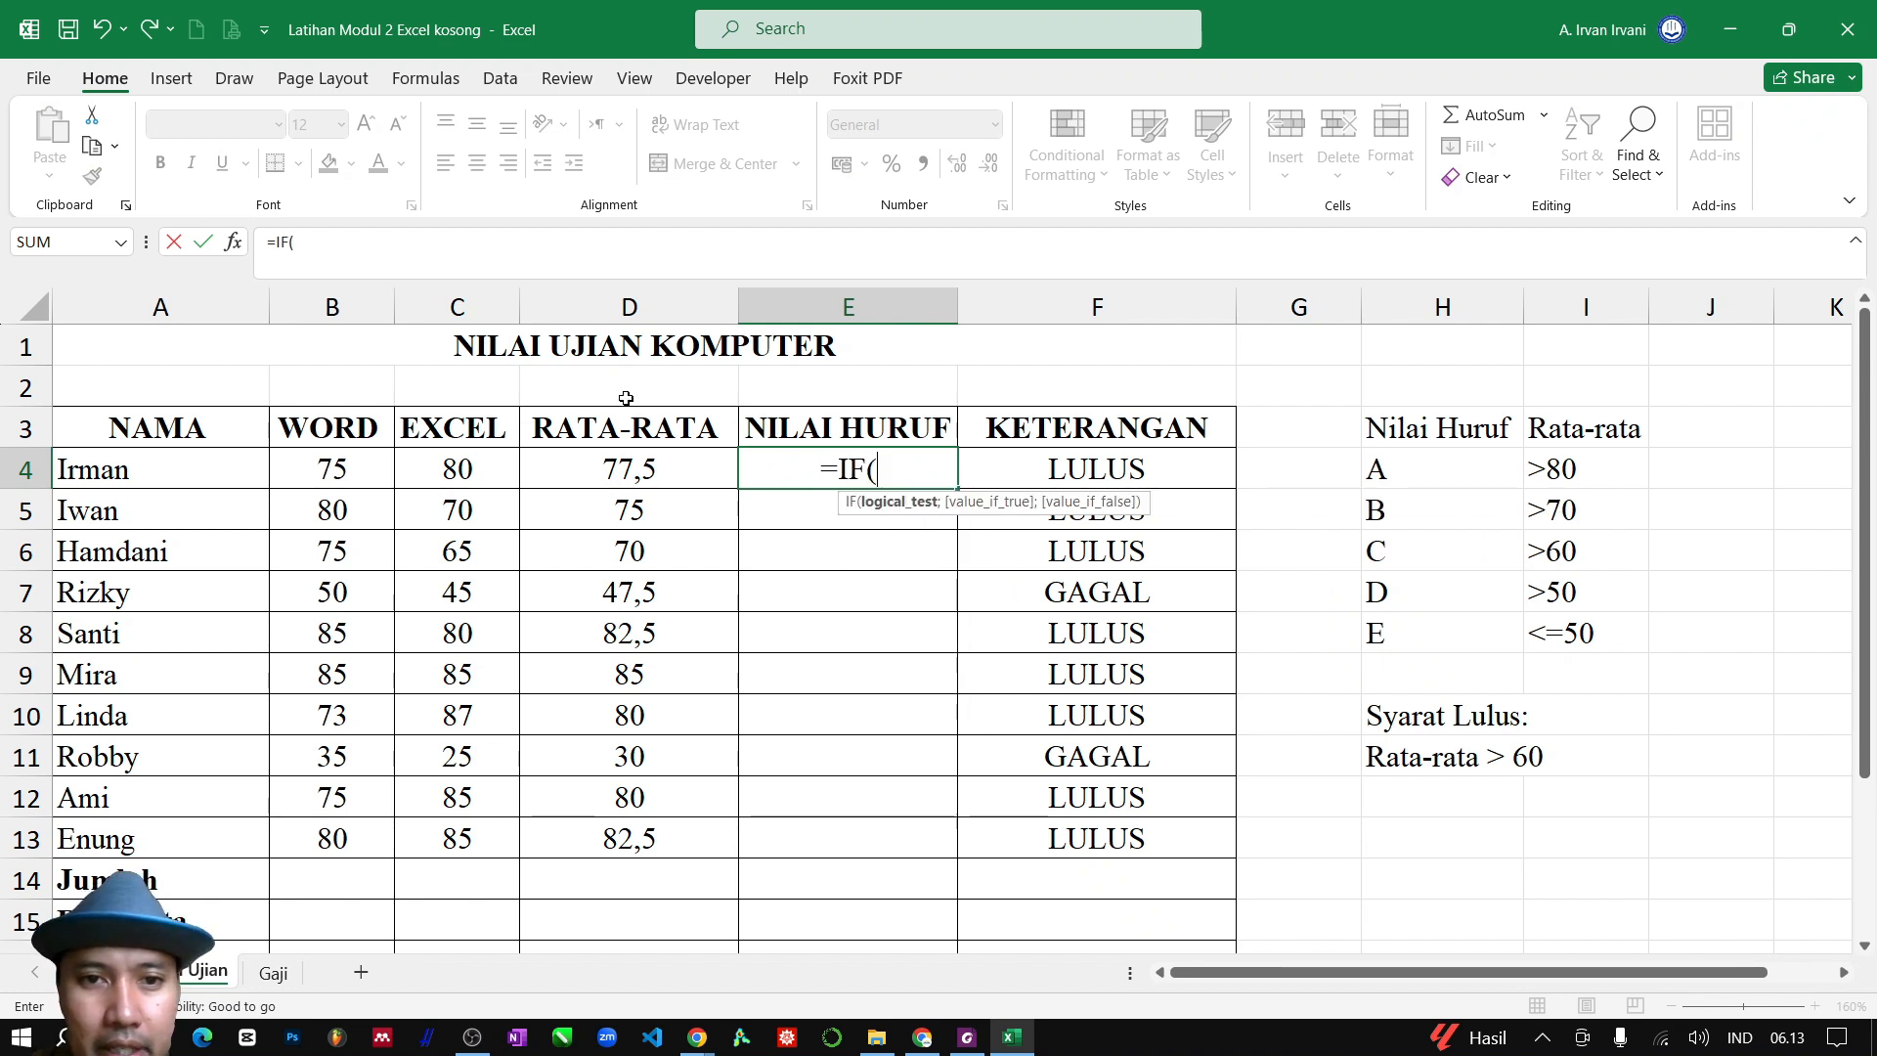
{"action": "left_click", "coordinate": [601, 470]}
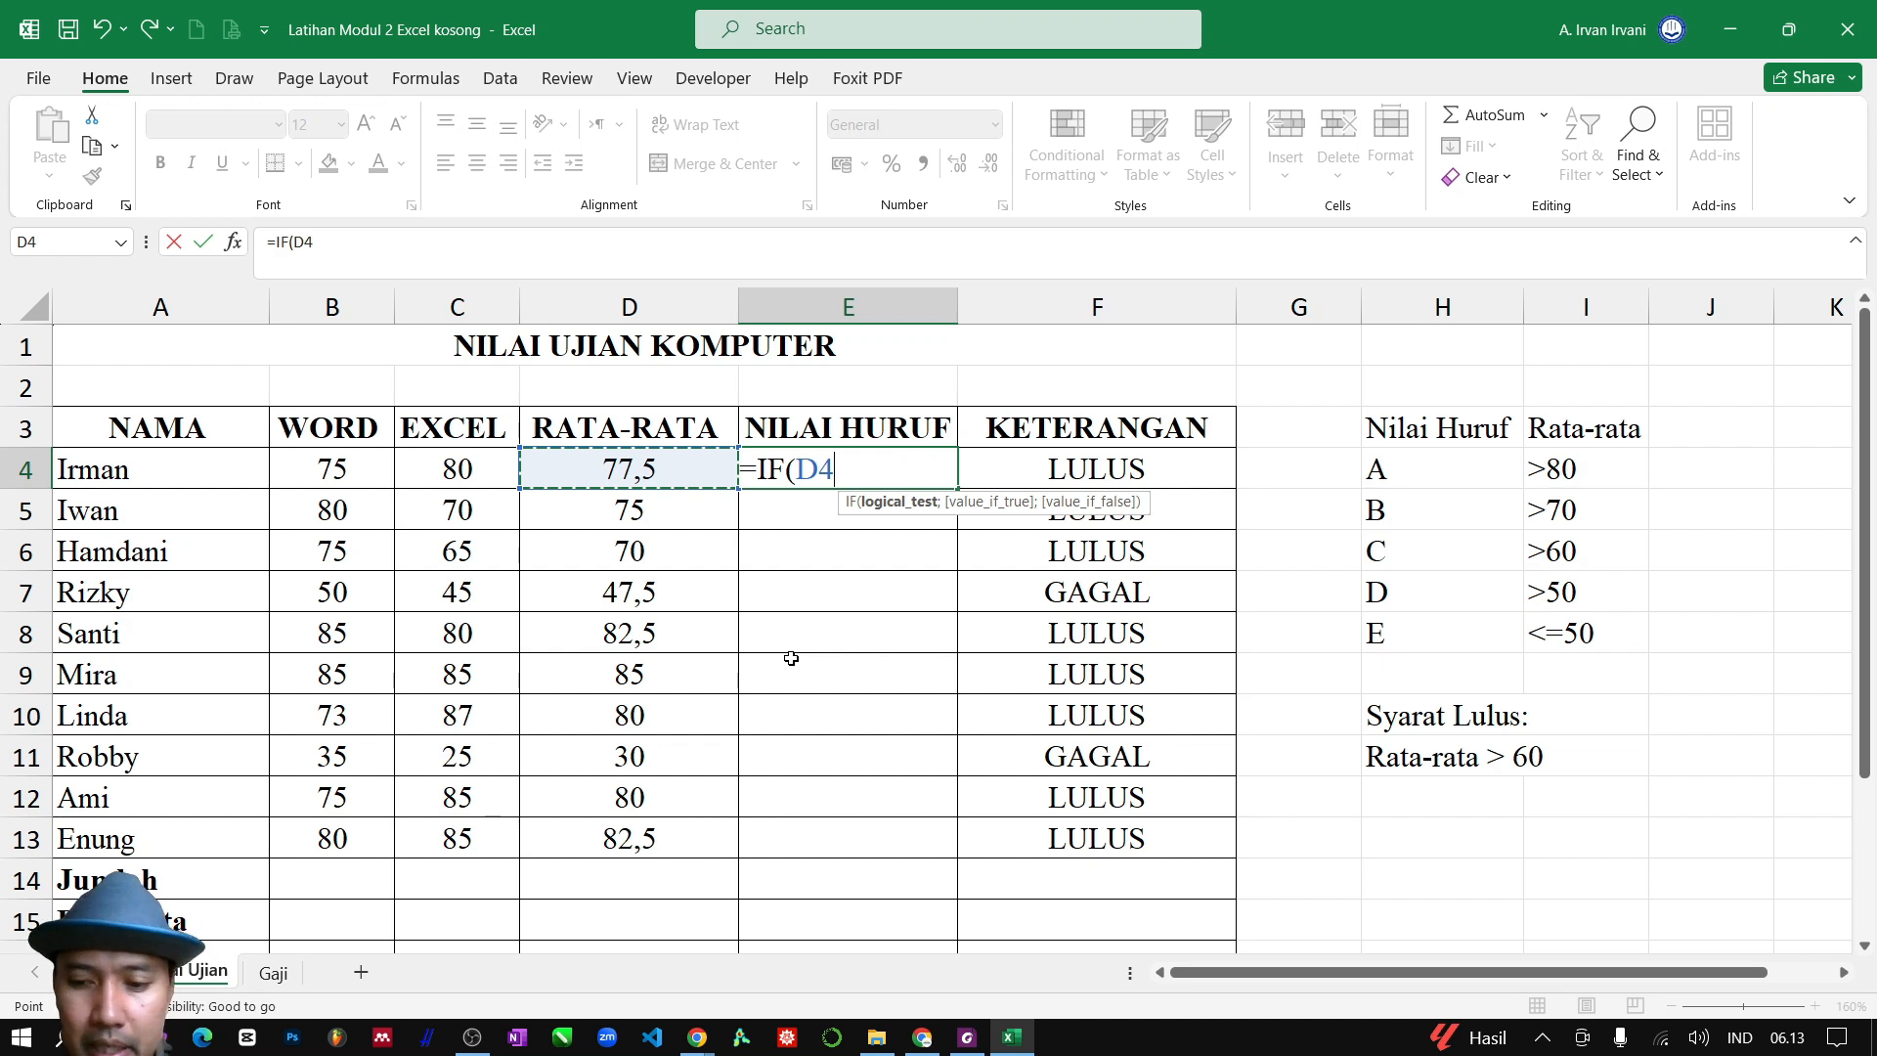
{"action": "type", "text": ">"}
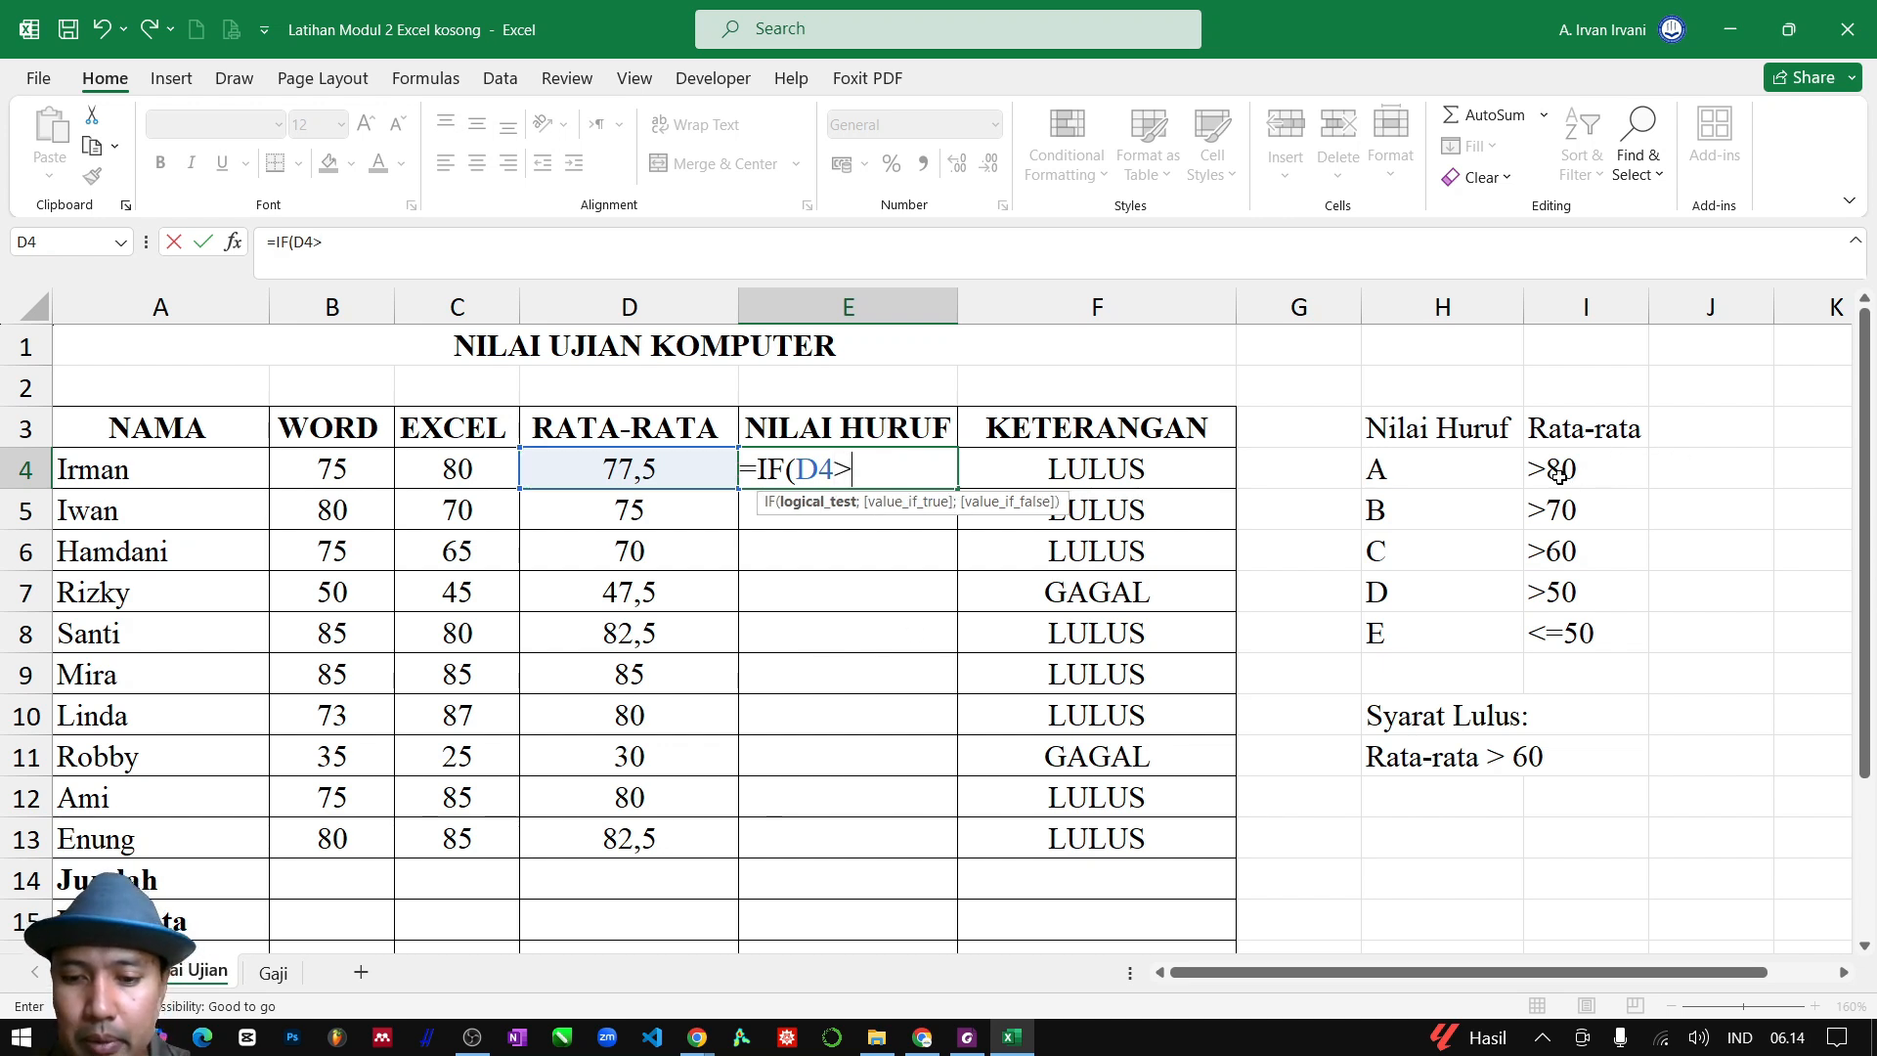
{"action": "type", "text": "80"}
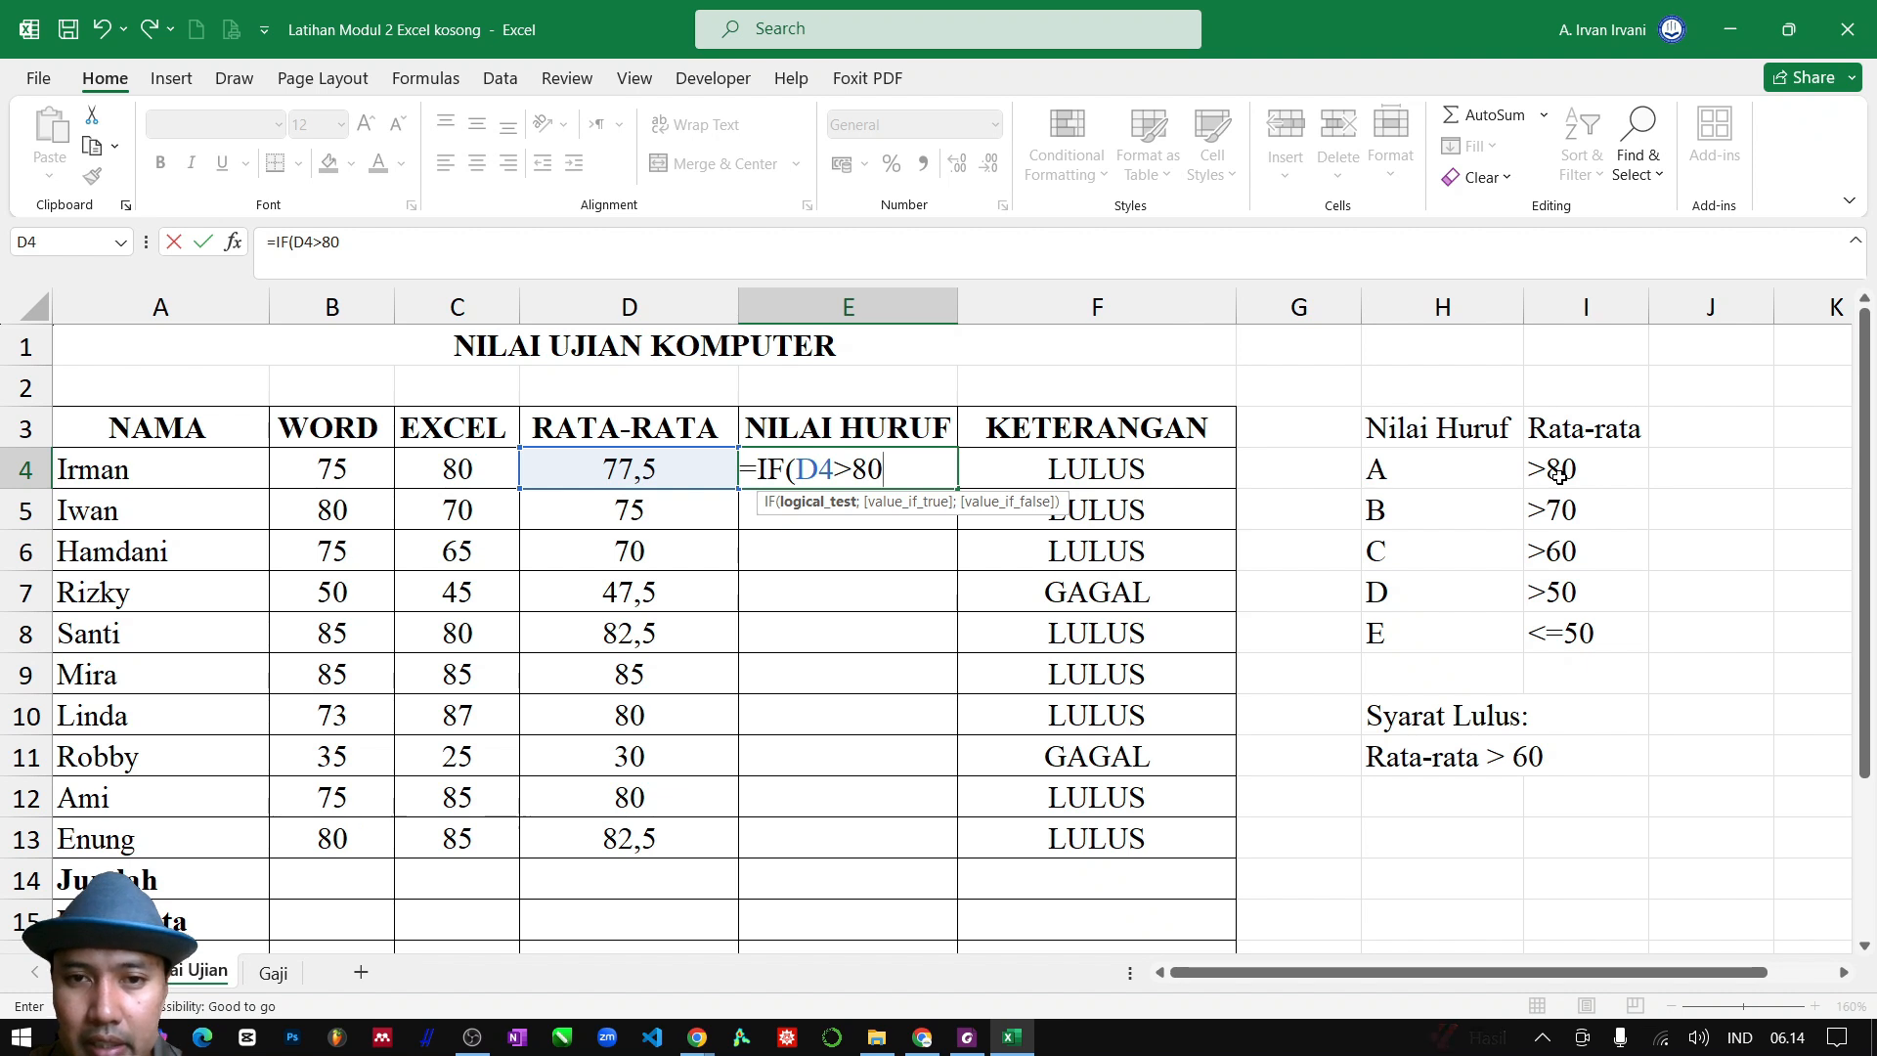
{"action": "type", "text": ";"}
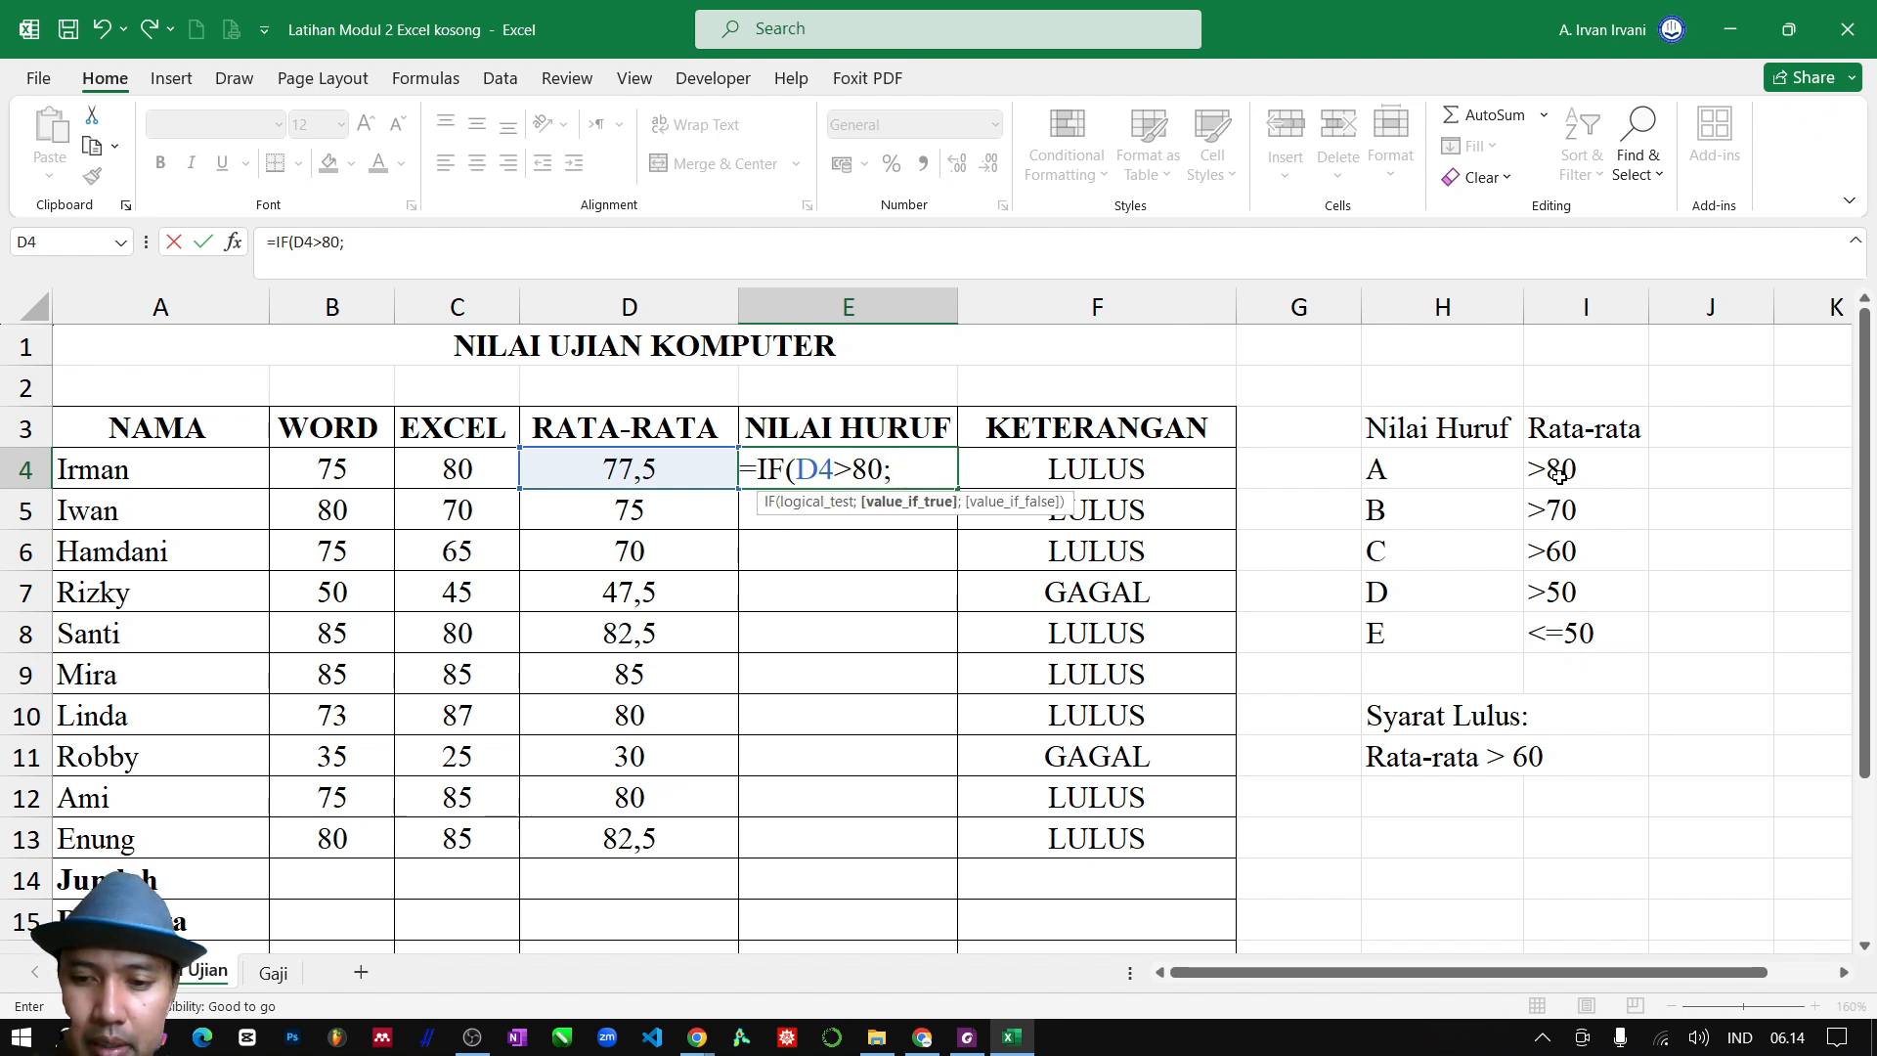
{"action": "type", "text": "\"A"}
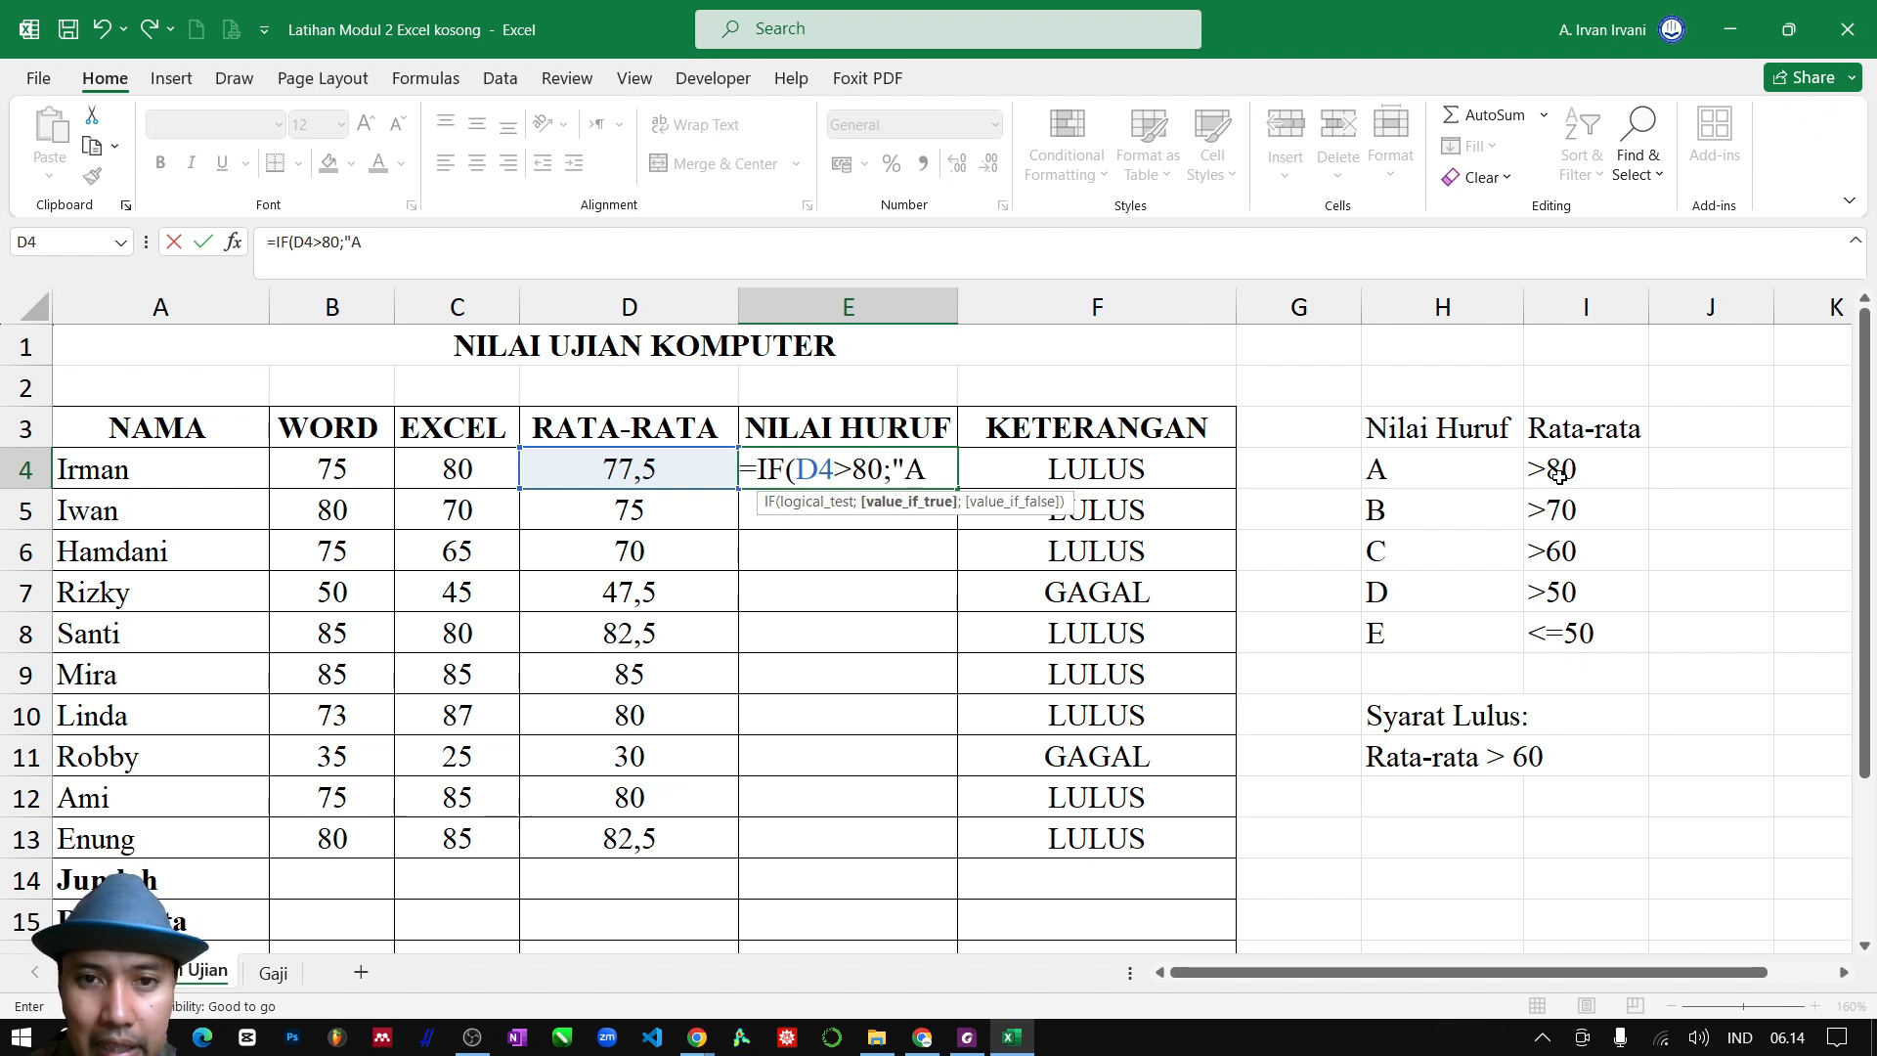
{"action": "type", "text": "\";"}
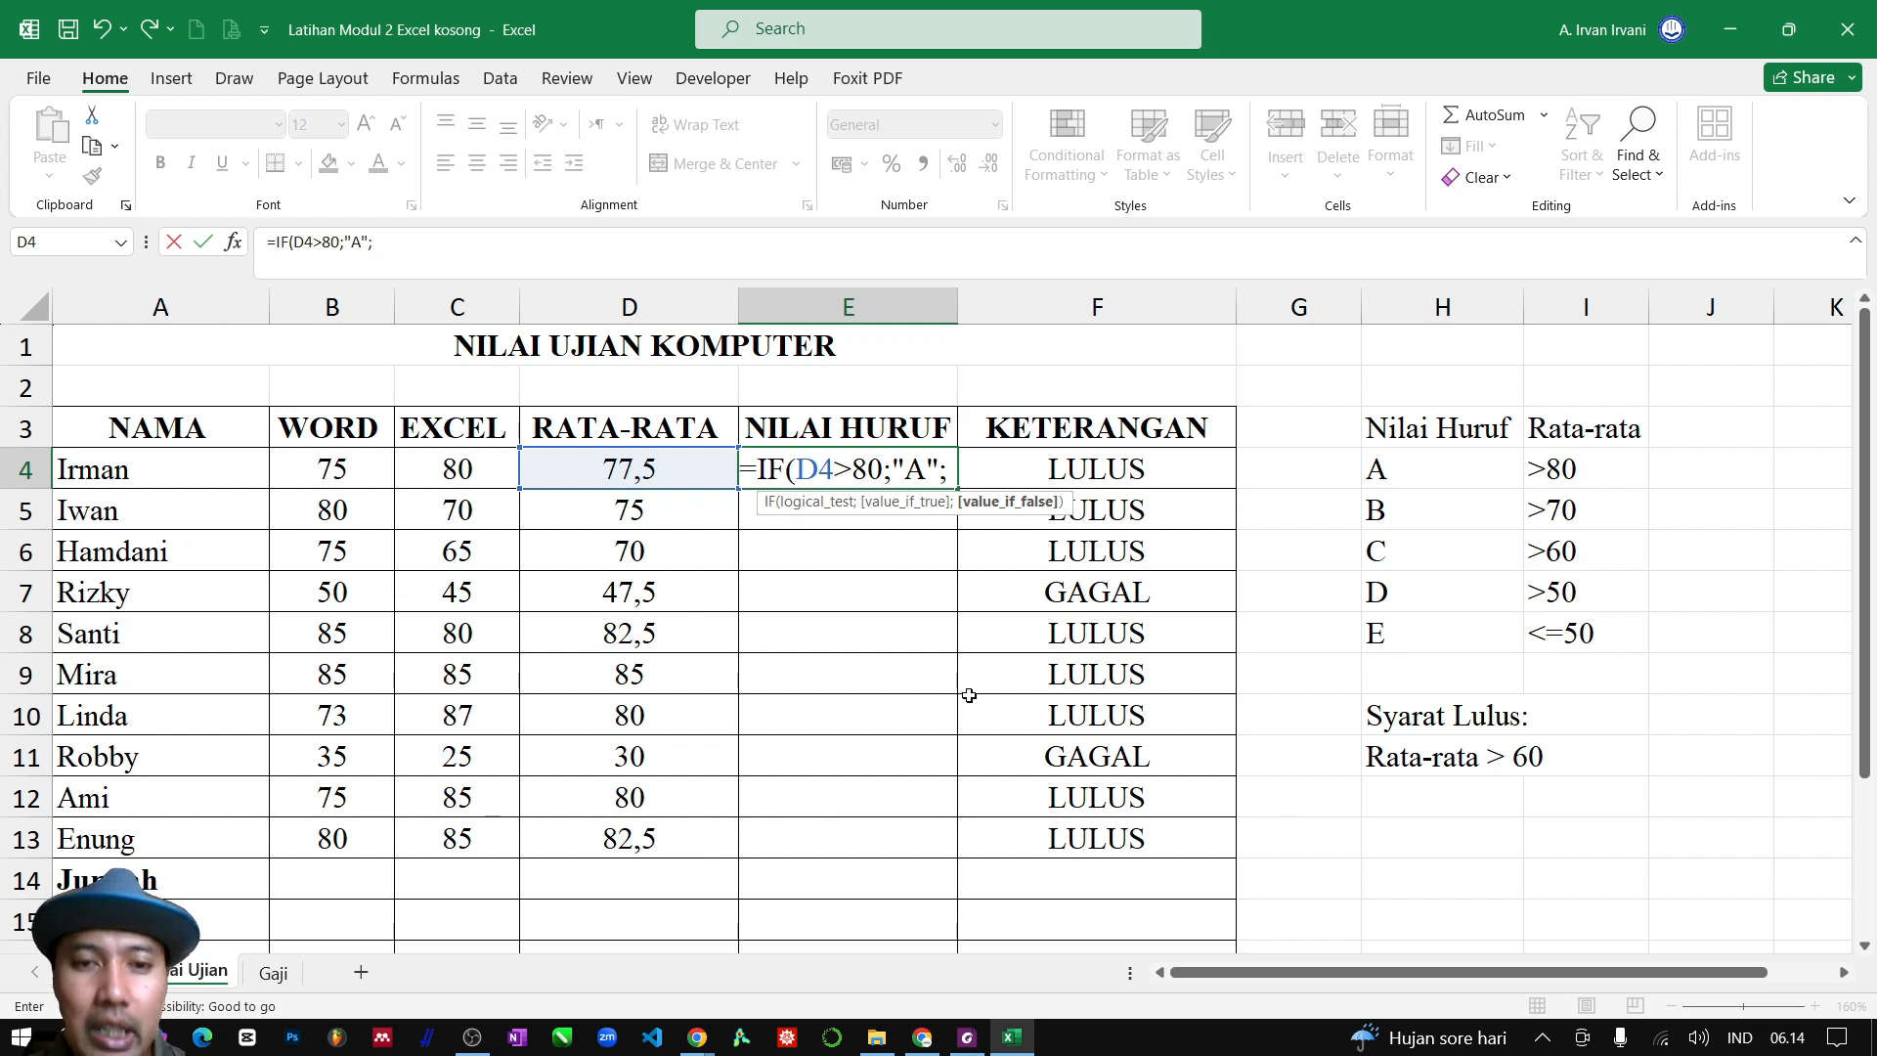
Nest a second condition in the E4 formula with IF(D4>70;"B"; to grade averages above 70 as B
{"action": "type", "text": "I"}
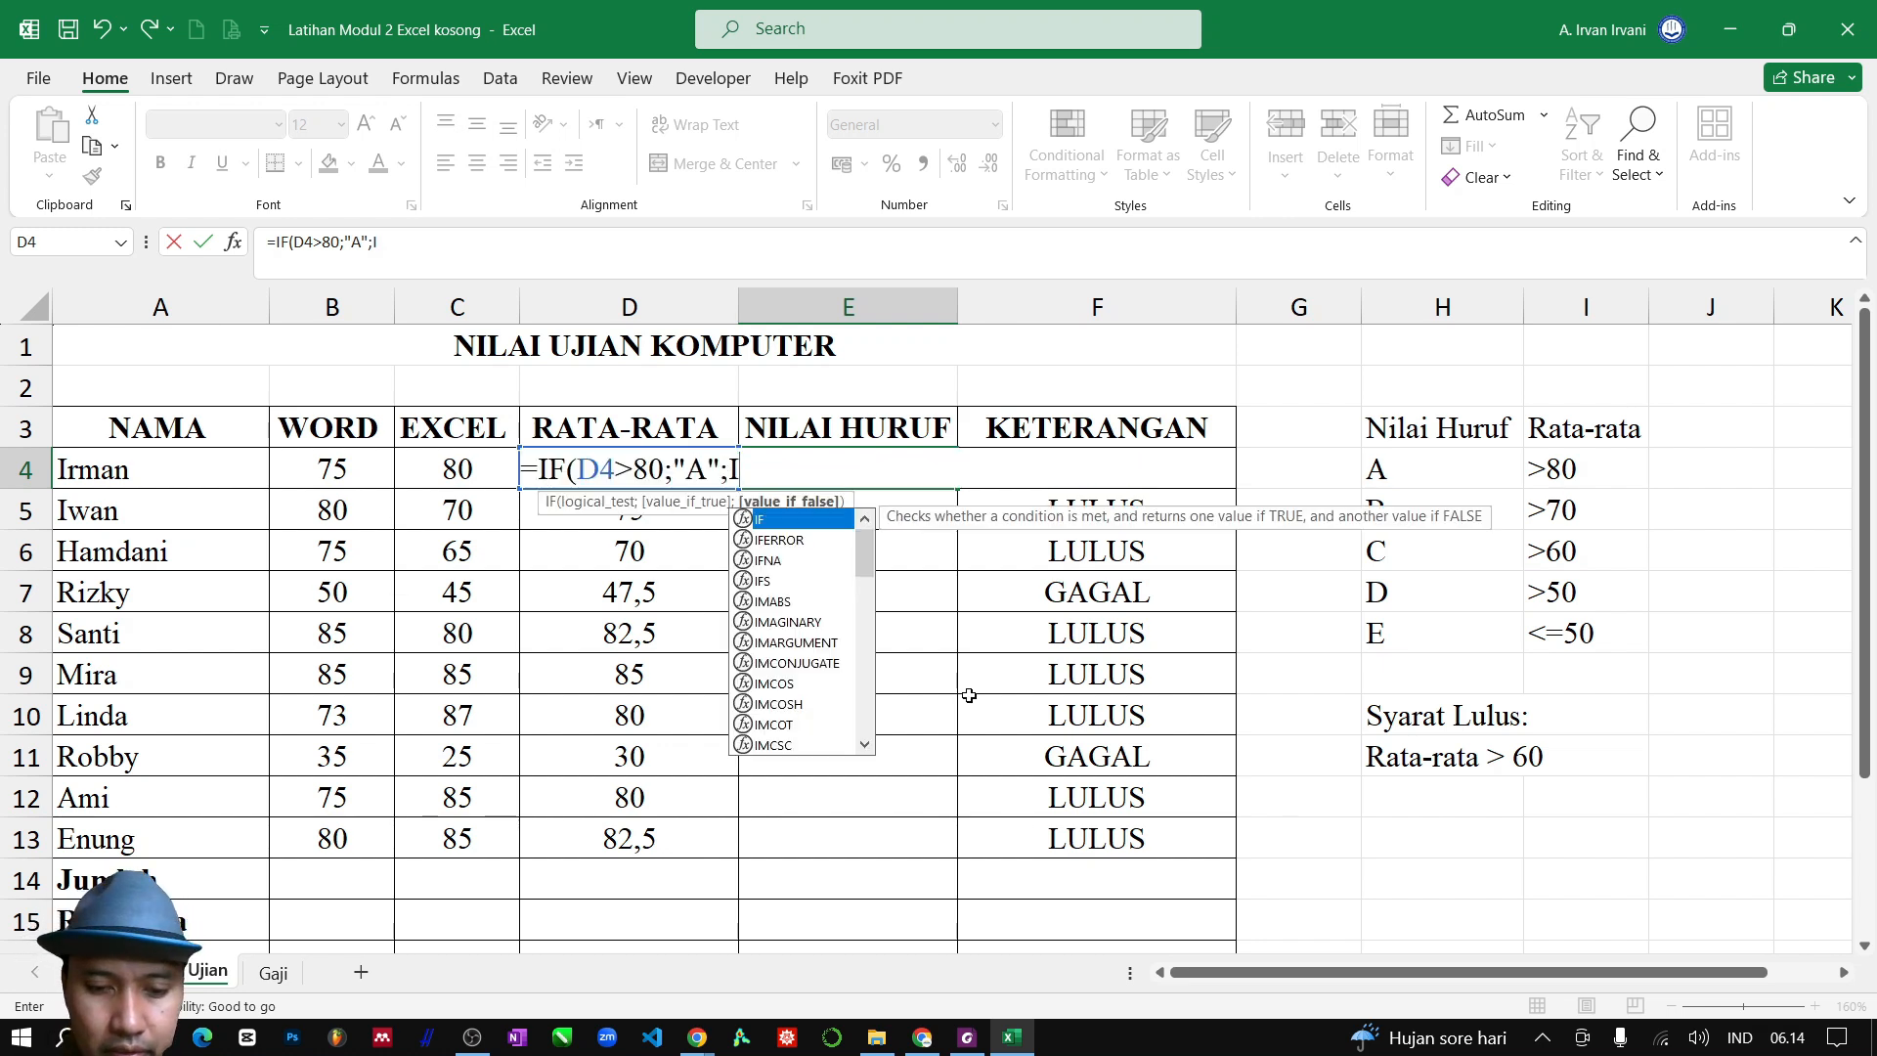
{"action": "type", "text": "F("}
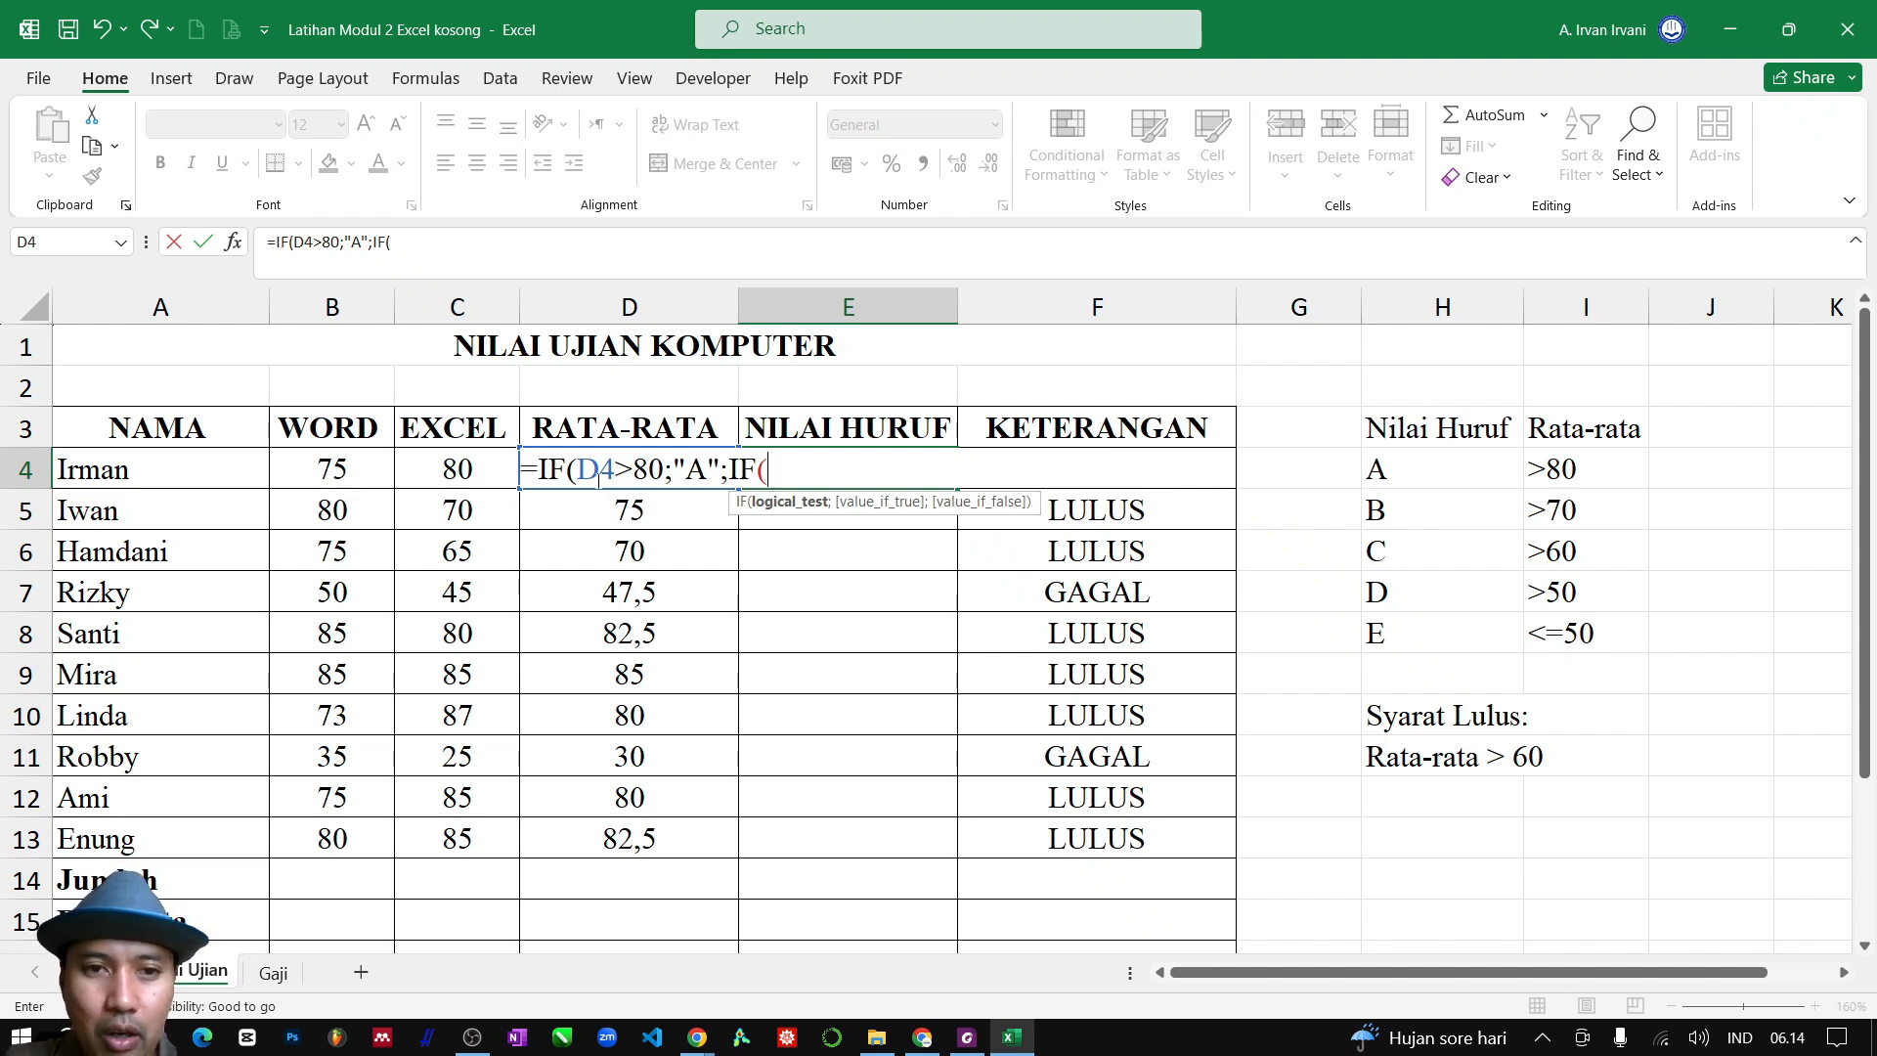
{"action": "type", "text": "D4"}
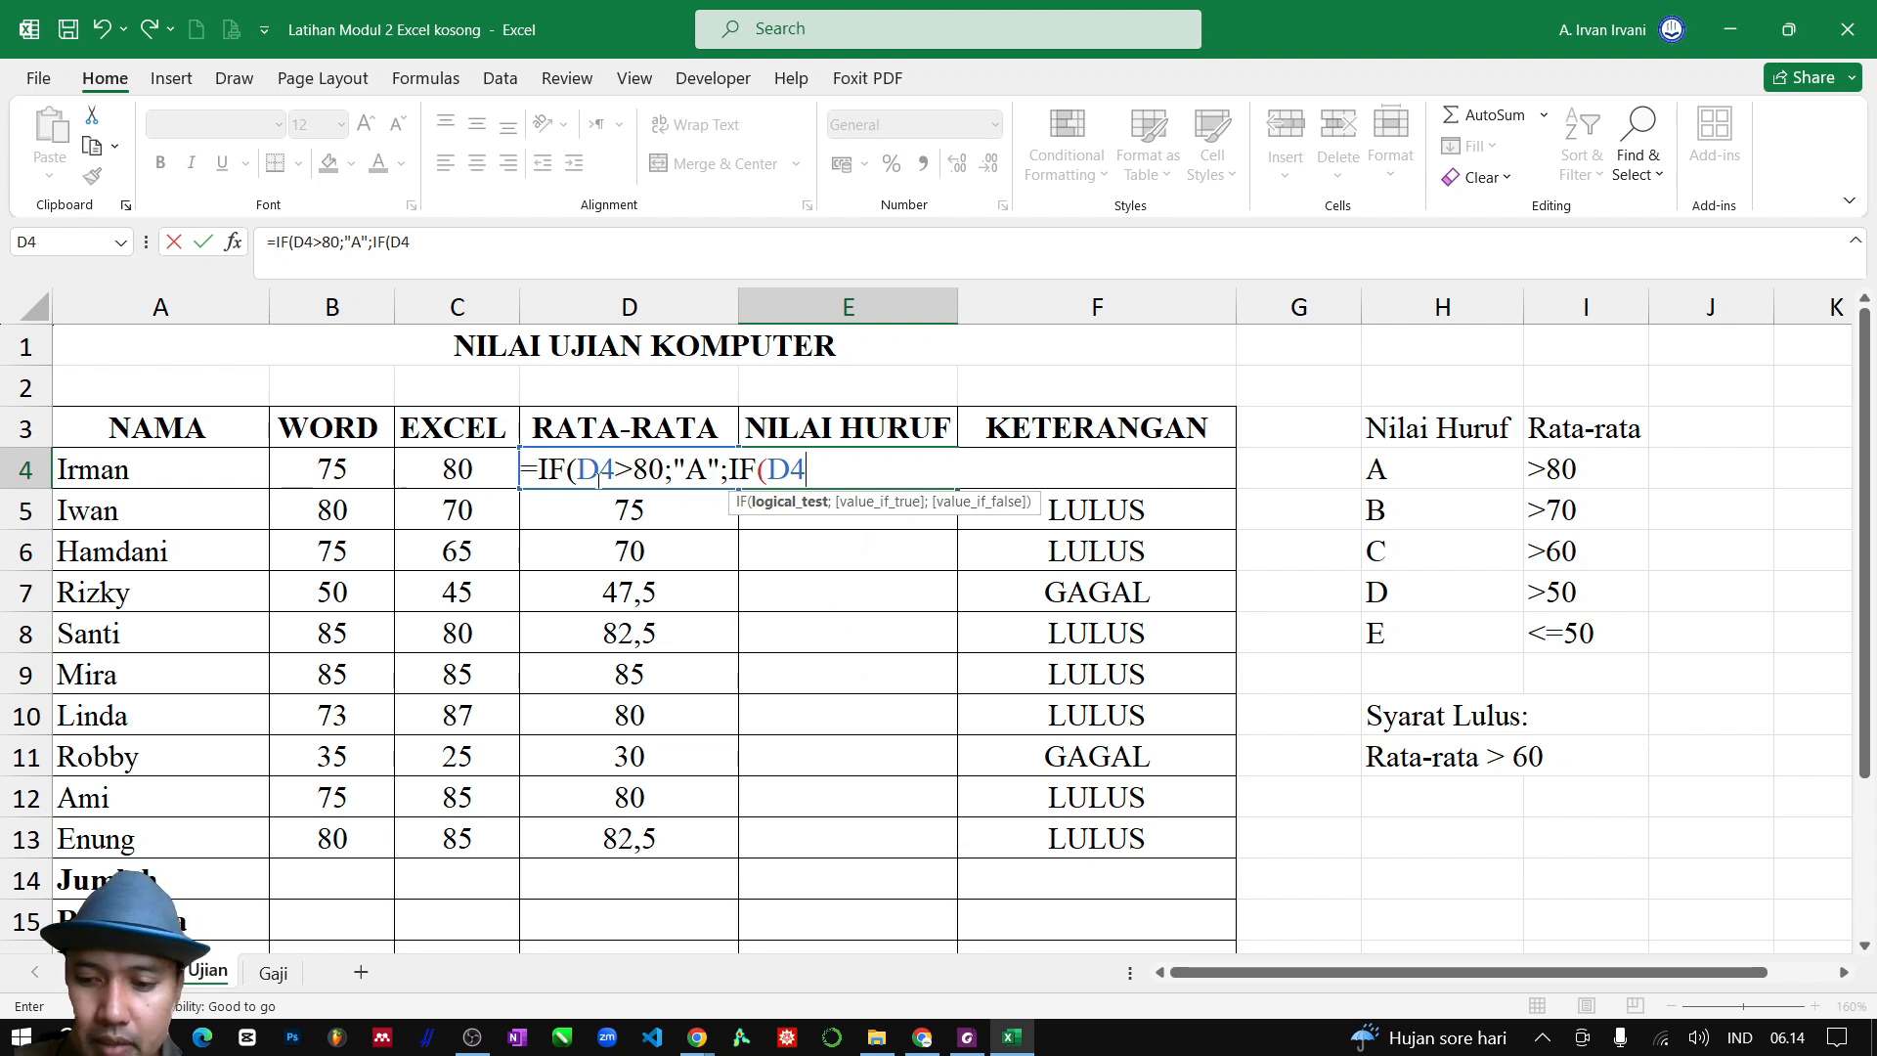
{"action": "type", "text": ">"}
{"action": "type", "text": "7"}
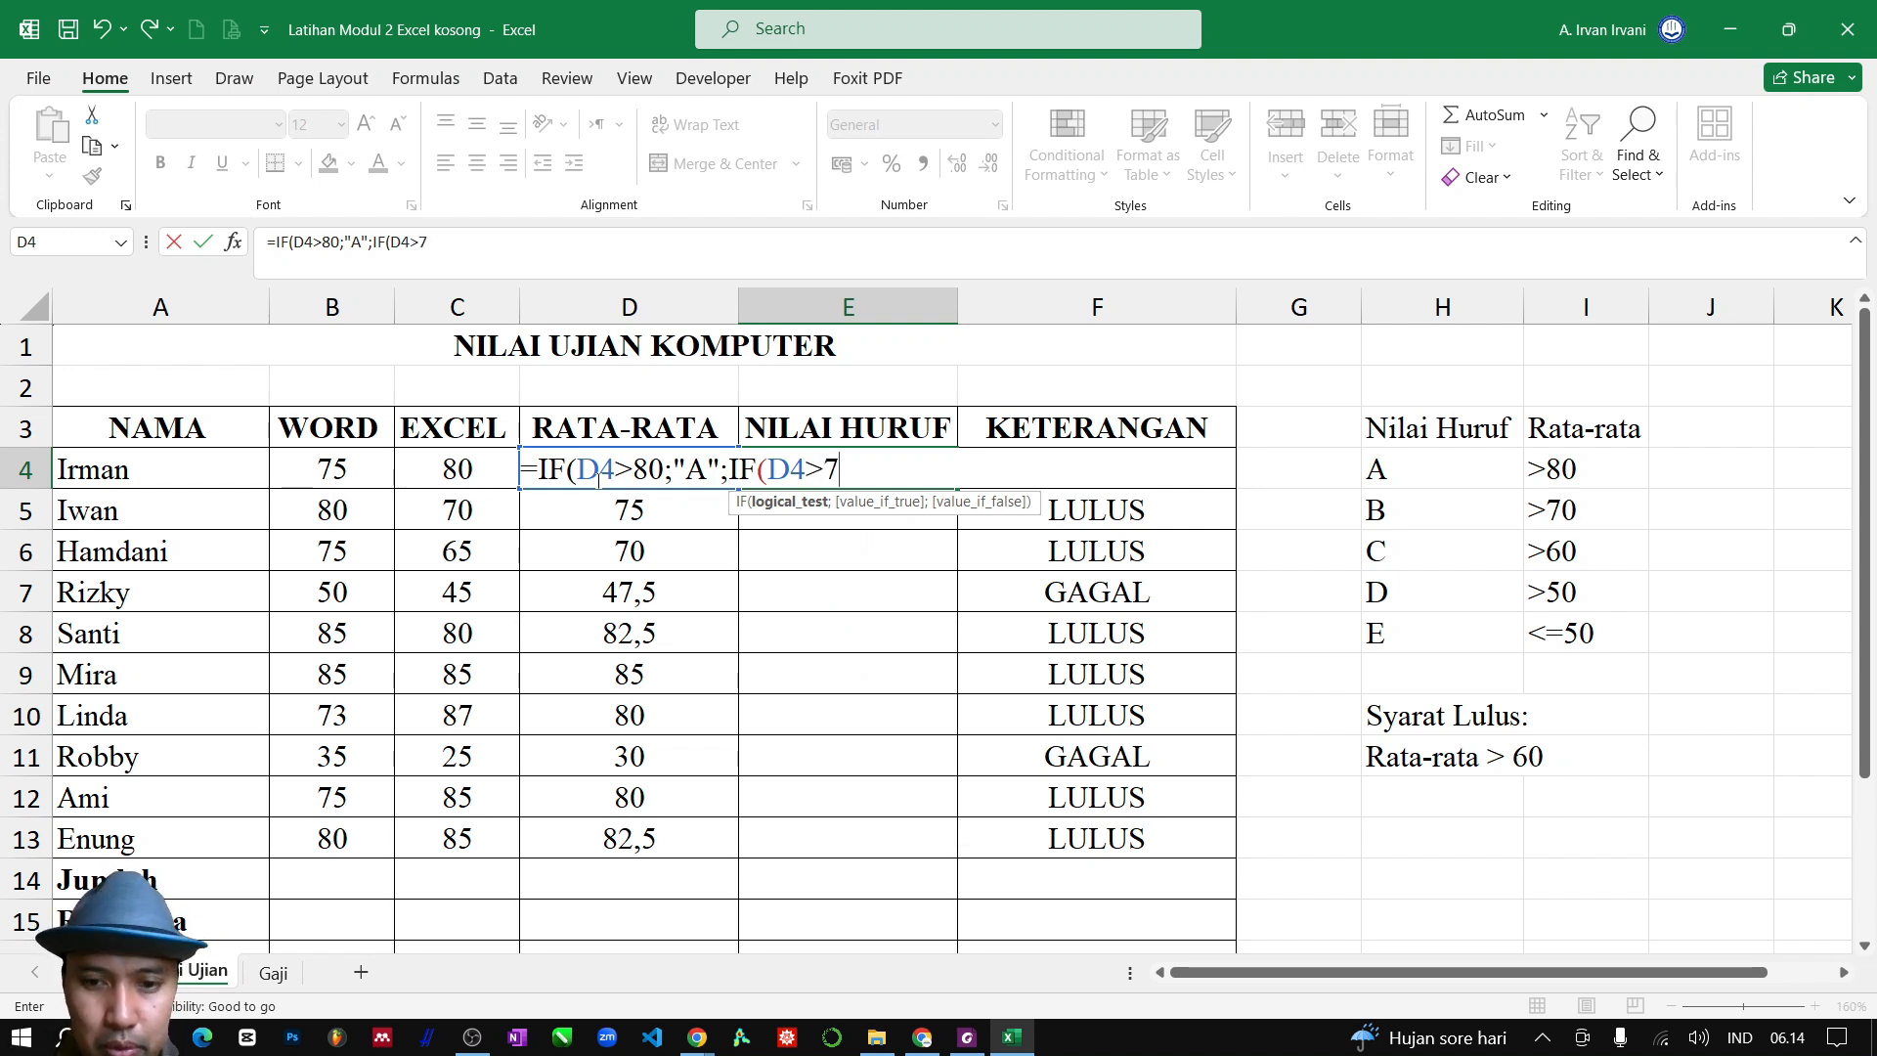
{"action": "type", "text": "0;"}
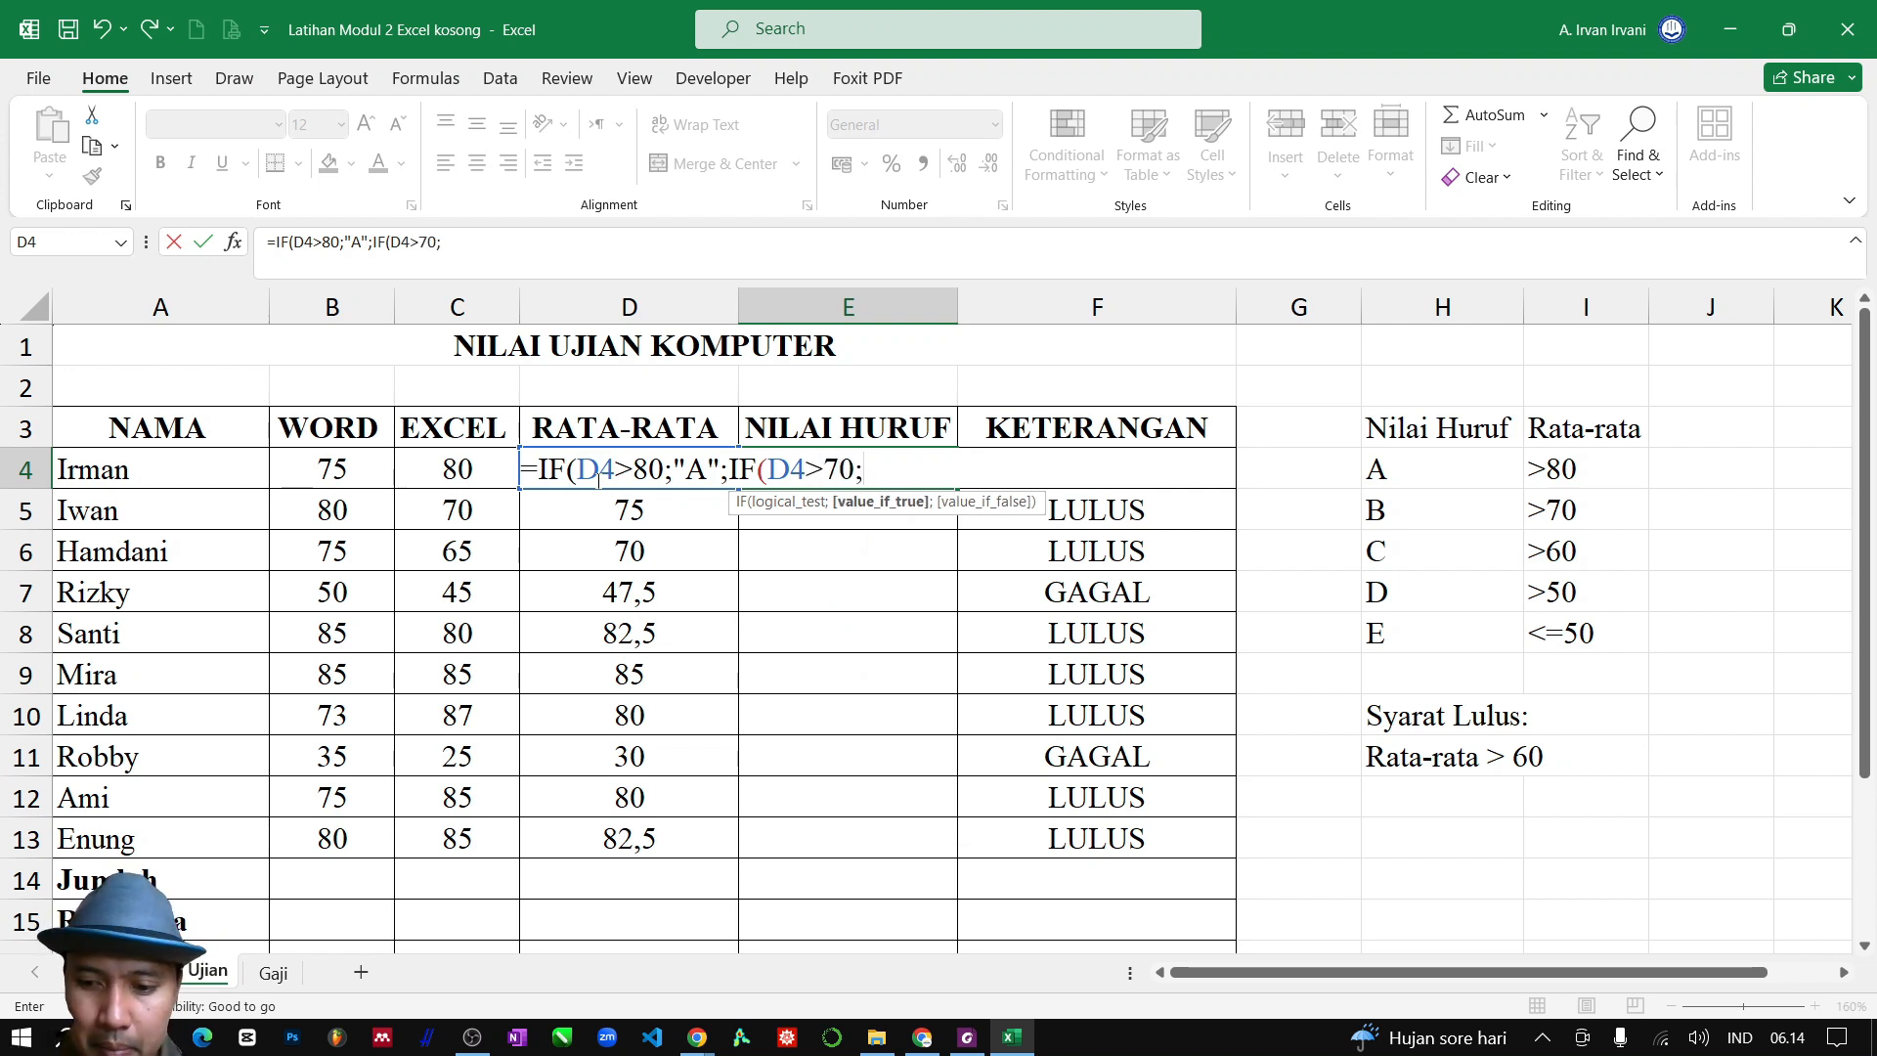
{"action": "type", "text": "\"B"}
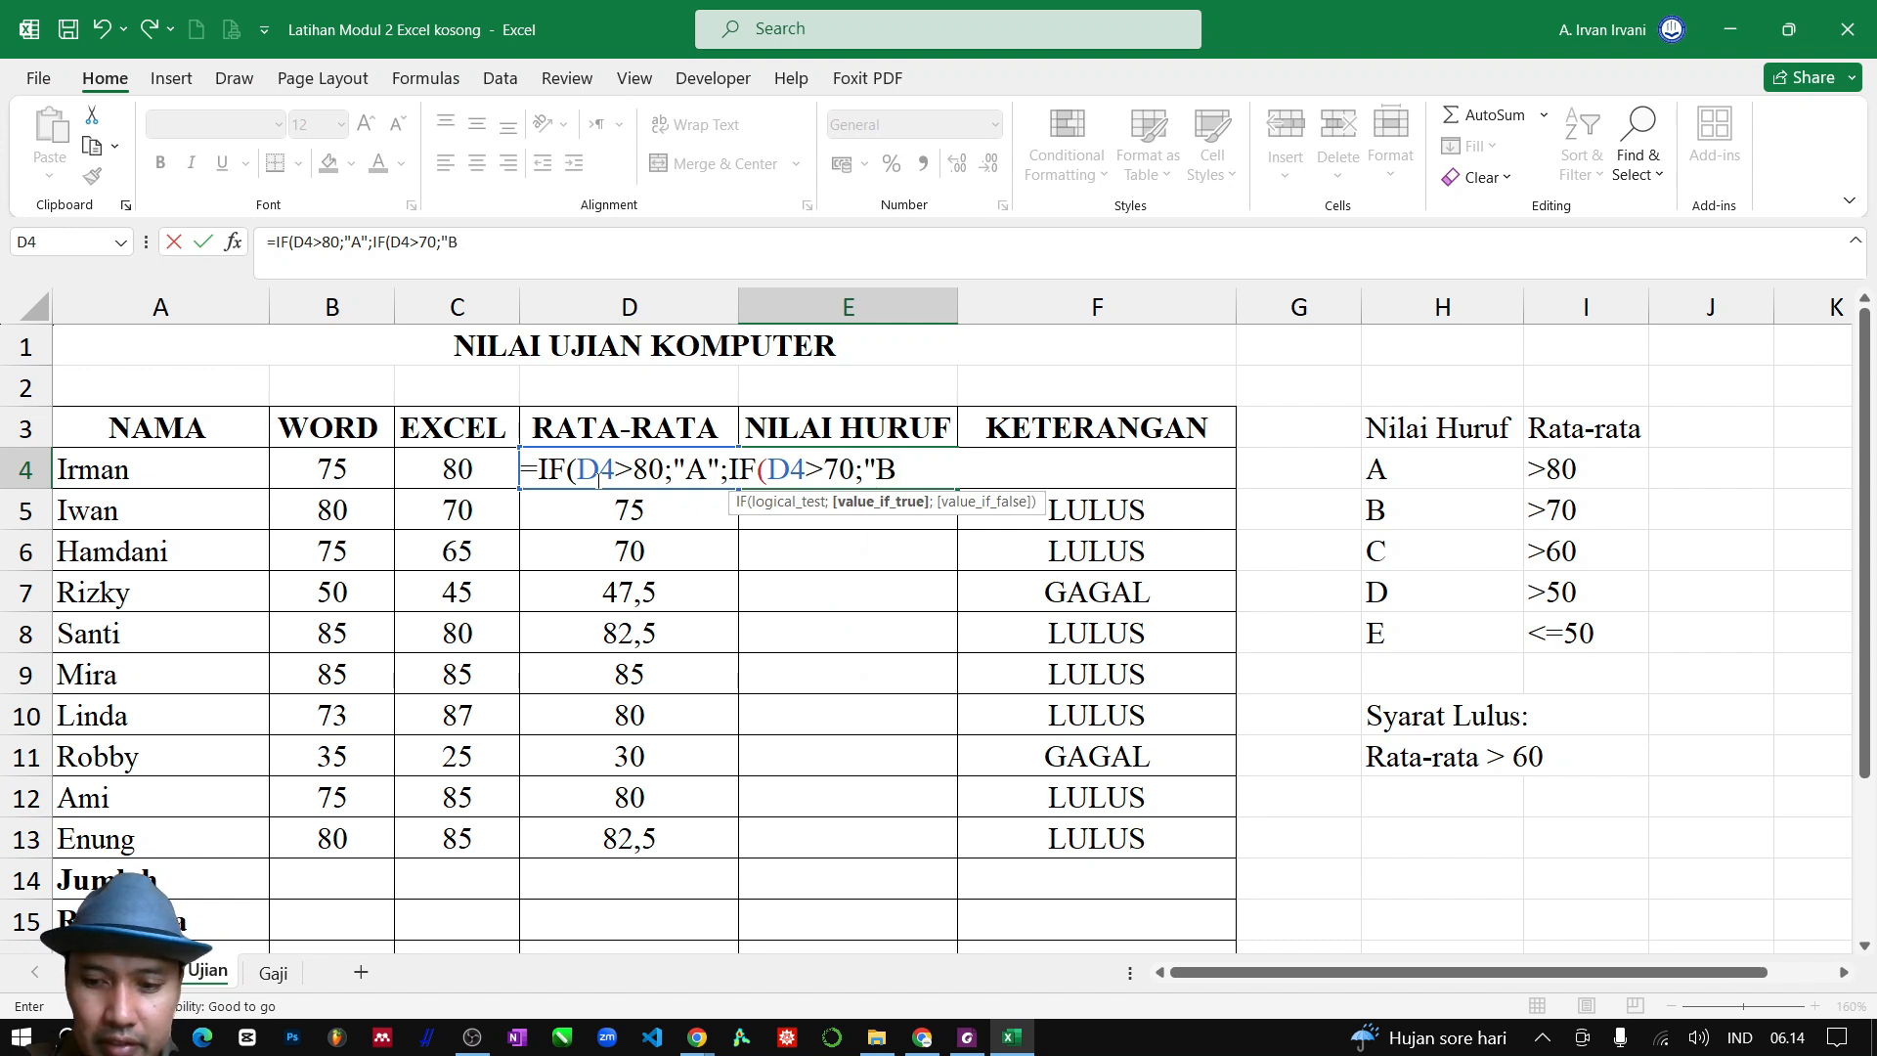
{"action": "type", "text": "\""}
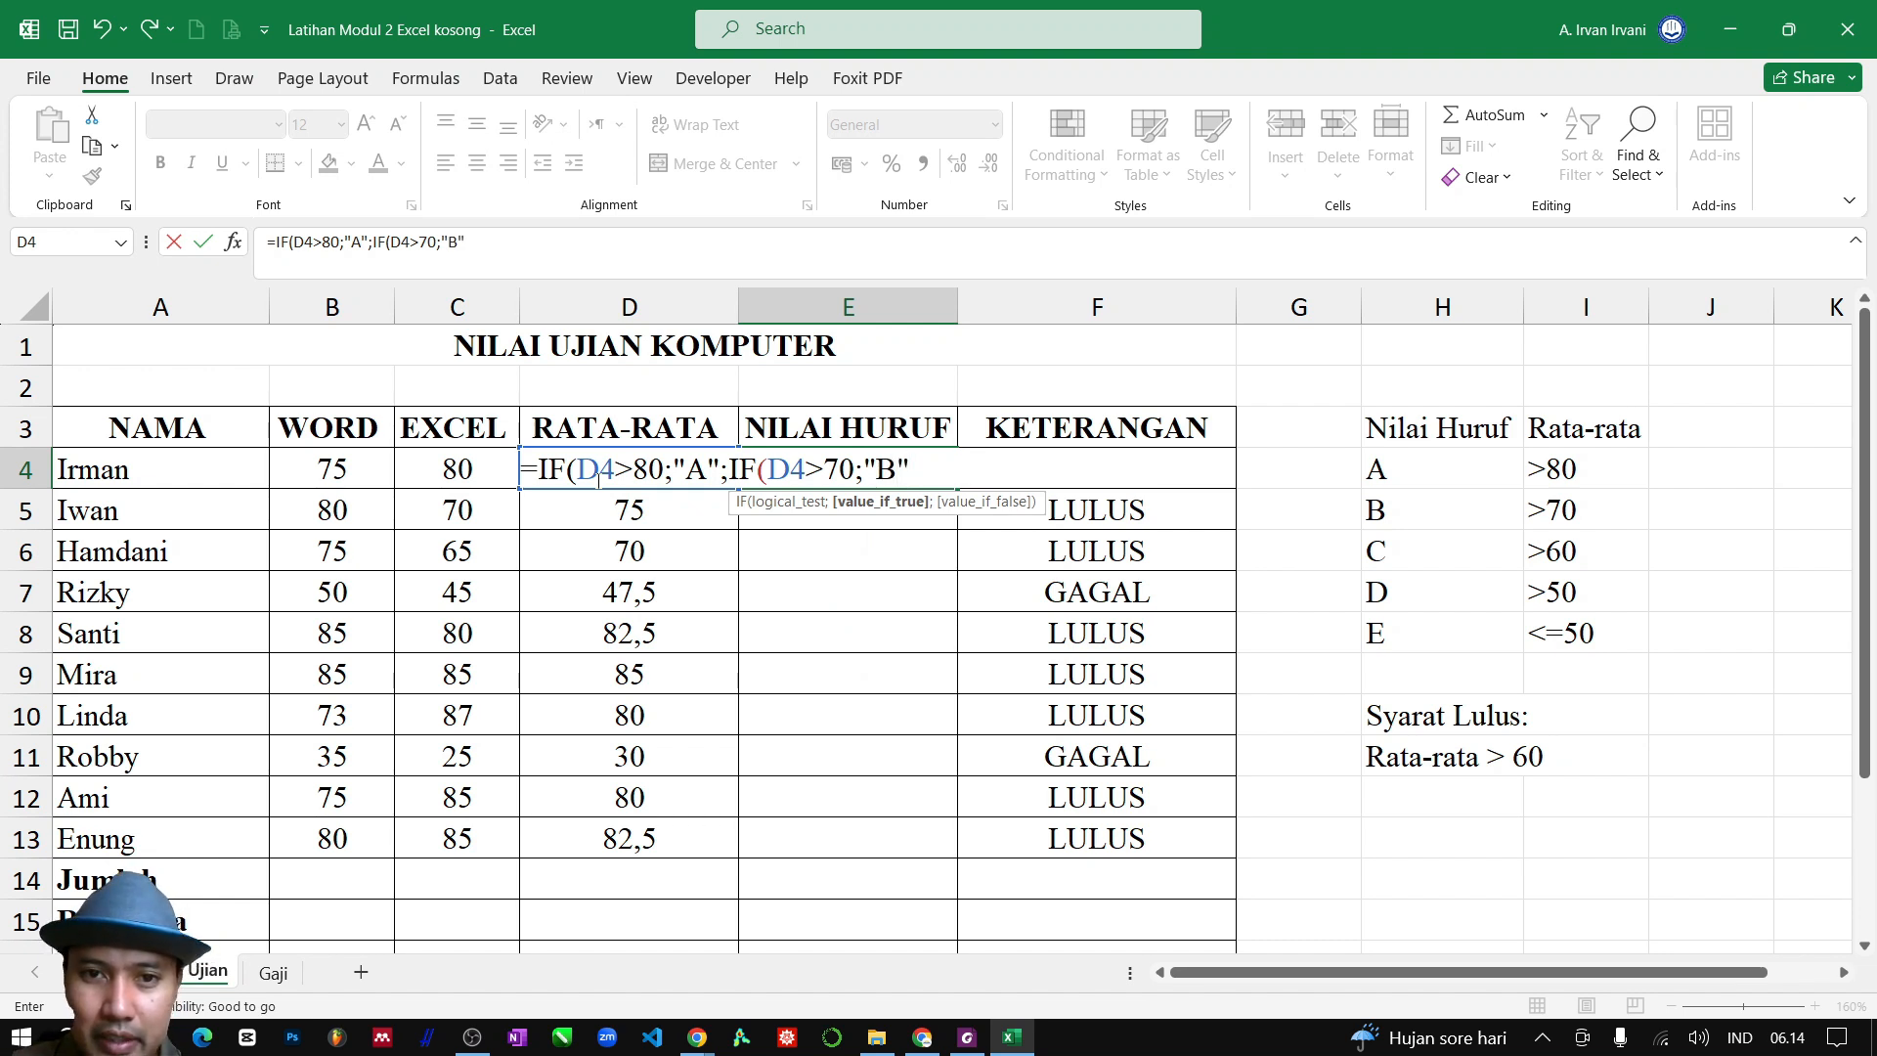
{"action": "type", "text": ";"}
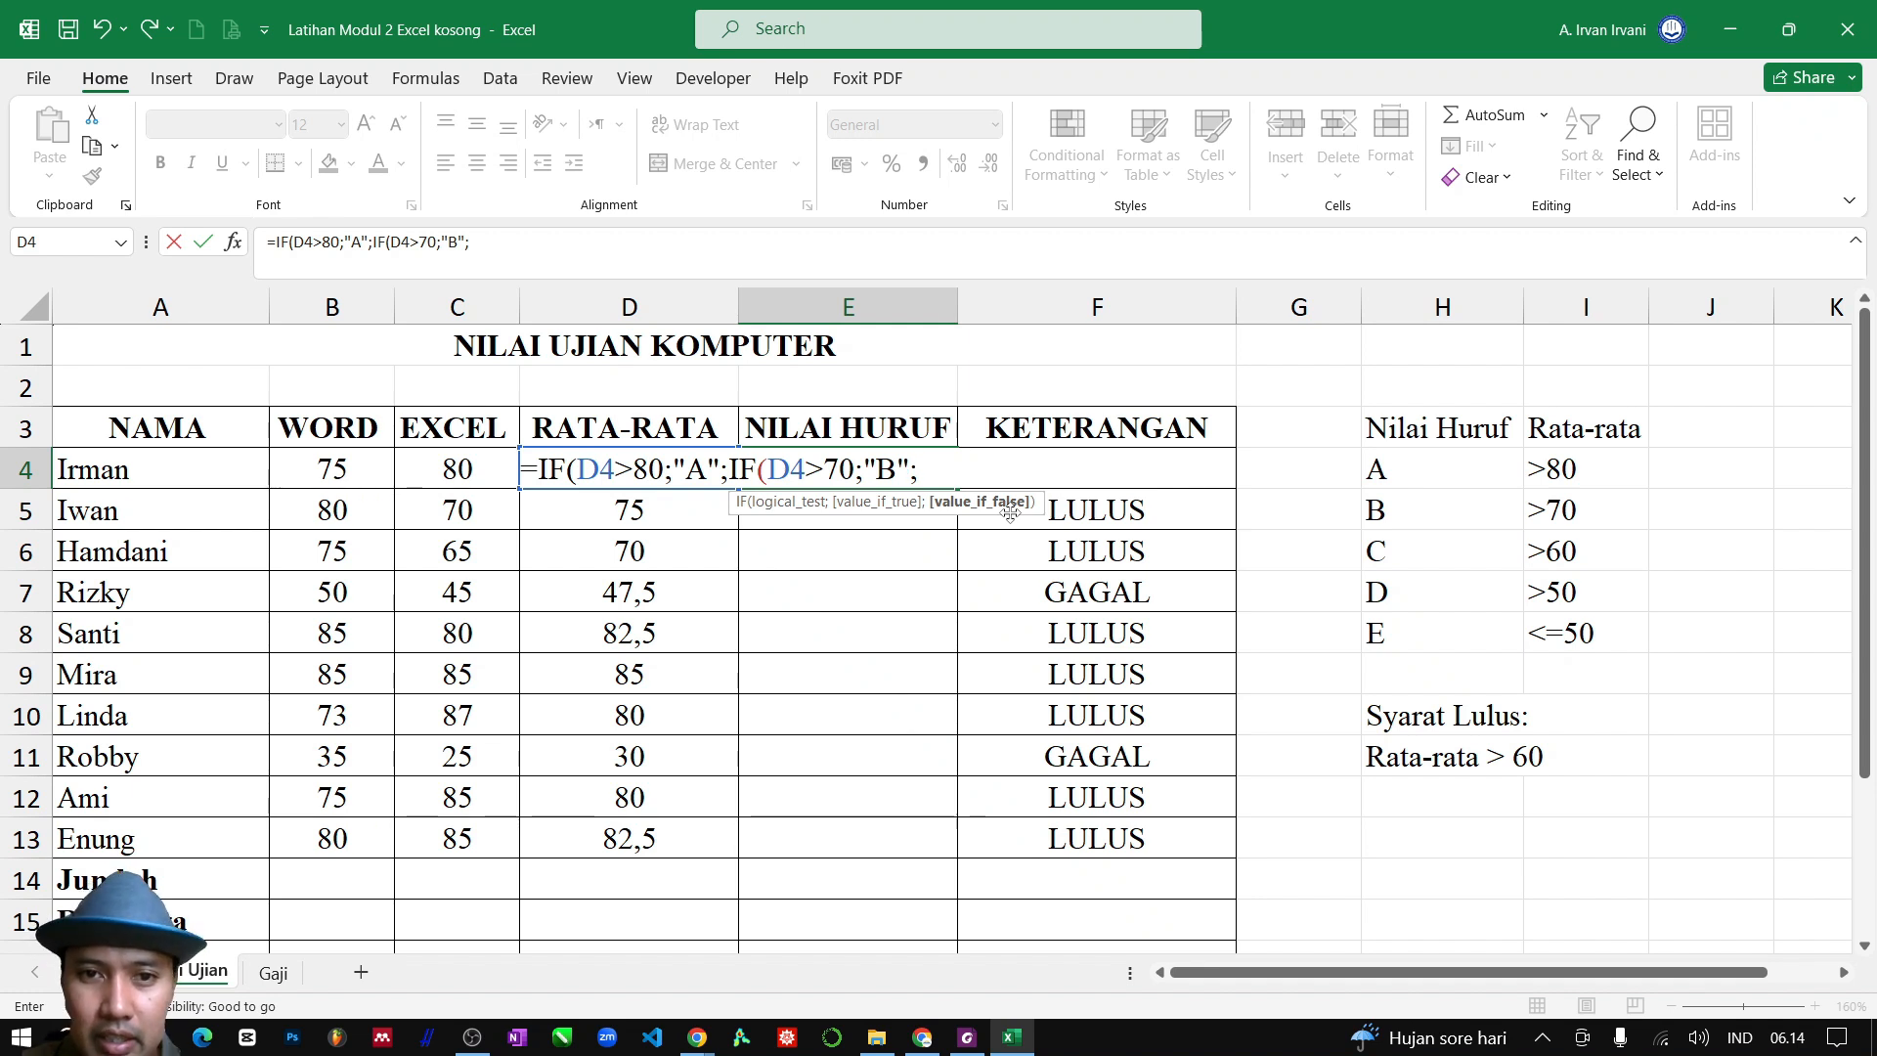
Nest a third condition in the E4 formula with IF(D4>60;"C"; to grade averages above 60 as C
{"action": "type", "text": "IF("}
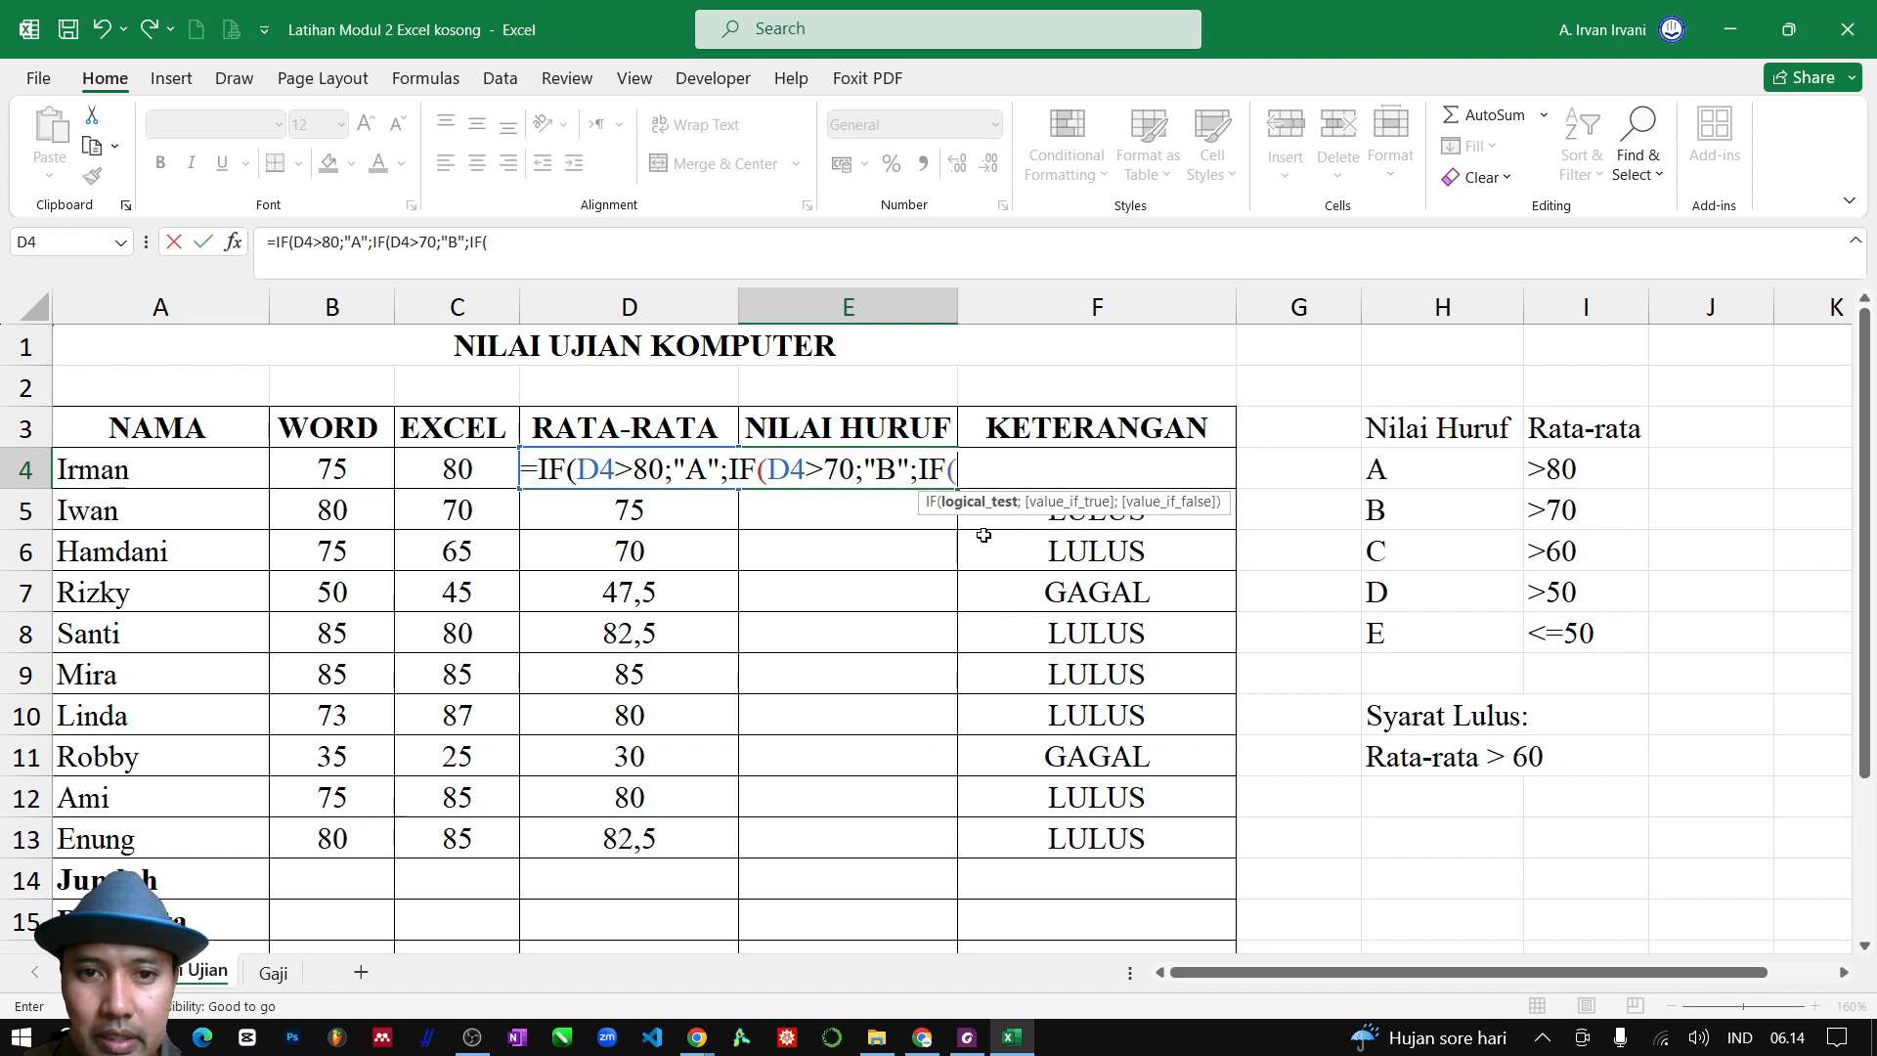
{"action": "type", "text": "D4"}
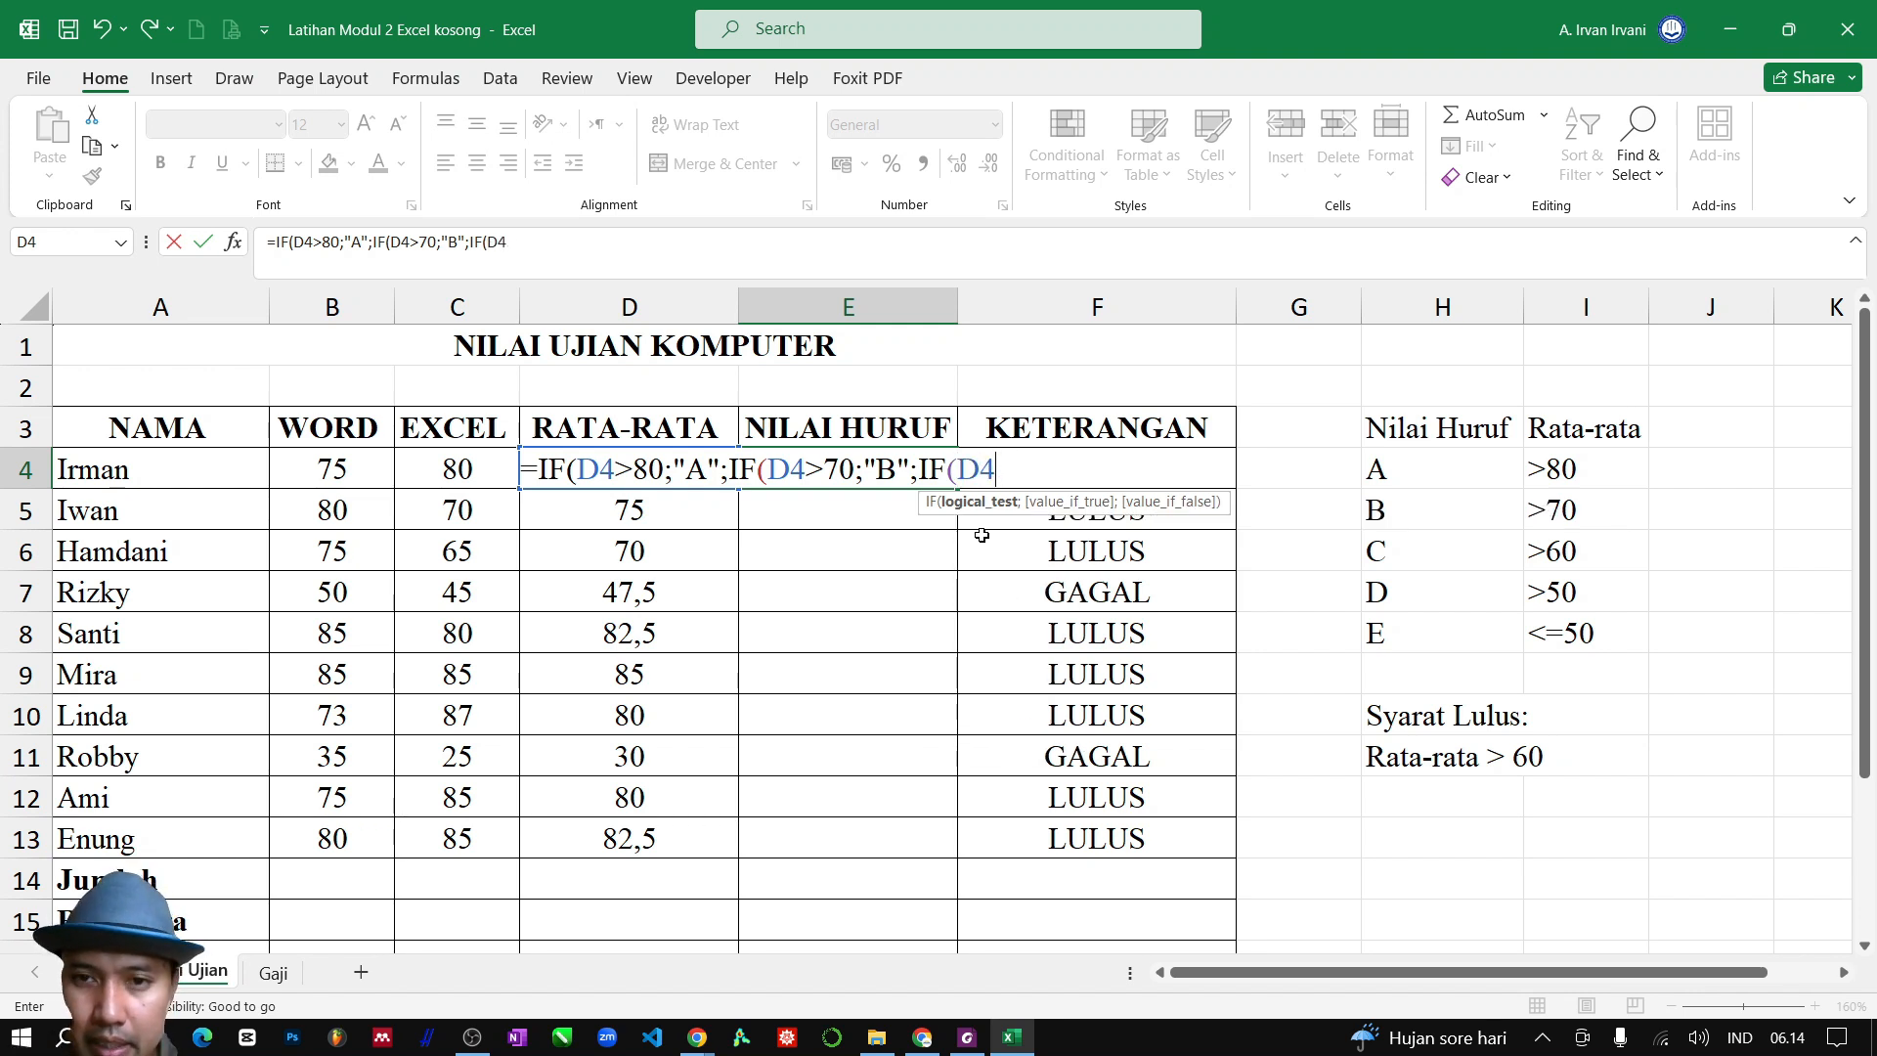
{"action": "type", "text": ">6"}
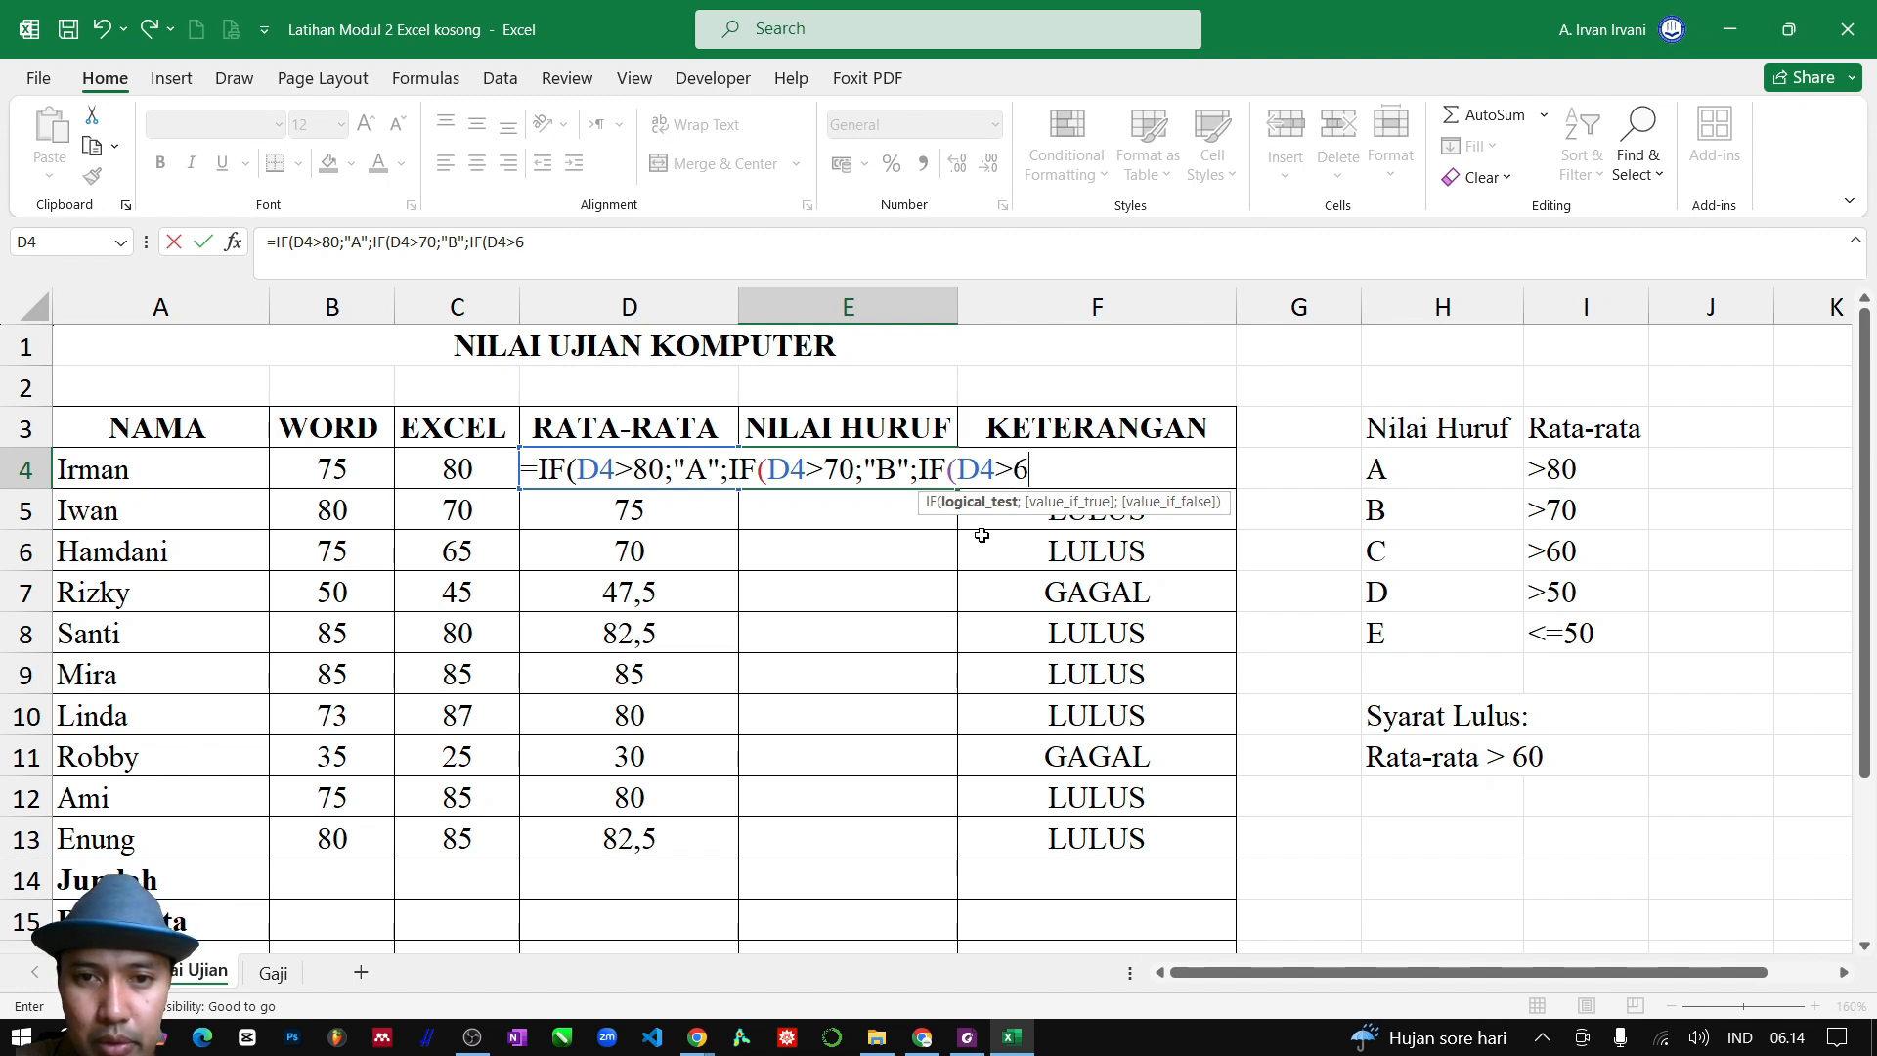
{"action": "type", "text": "0;"}
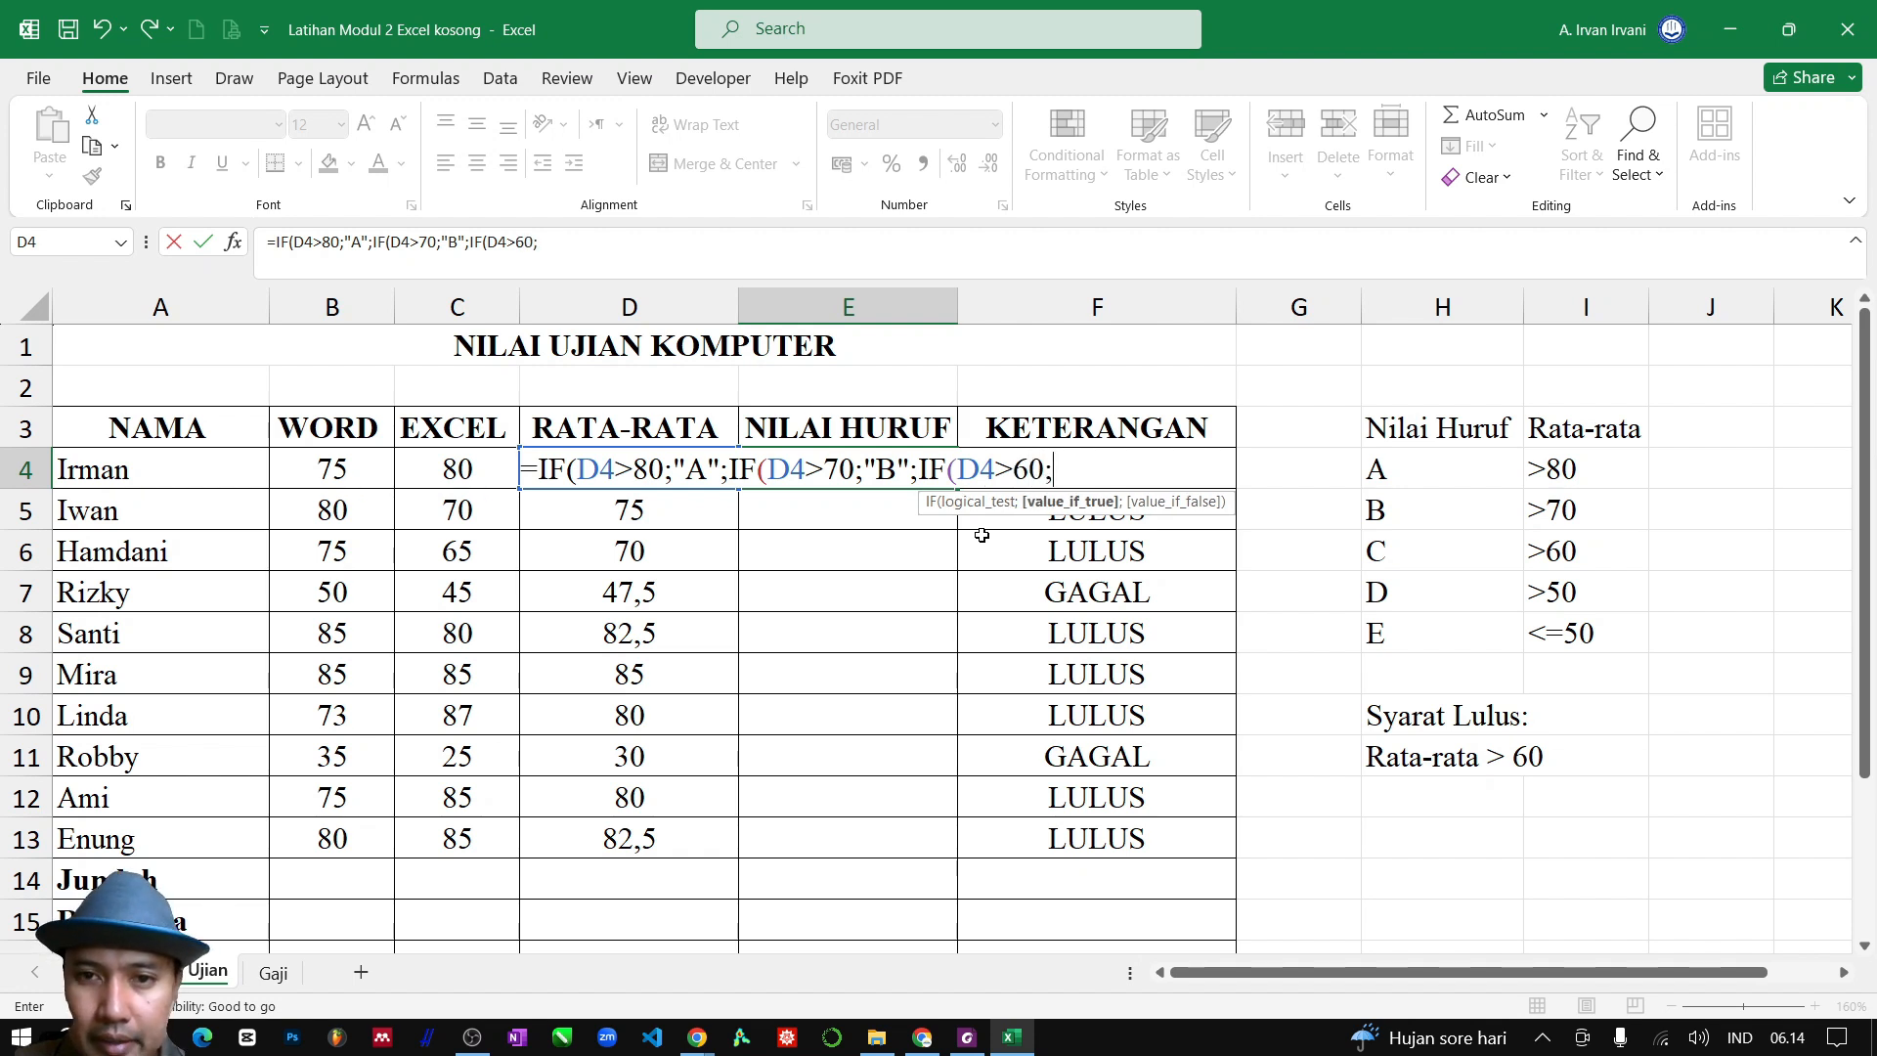
{"action": "type", "text": "\""}
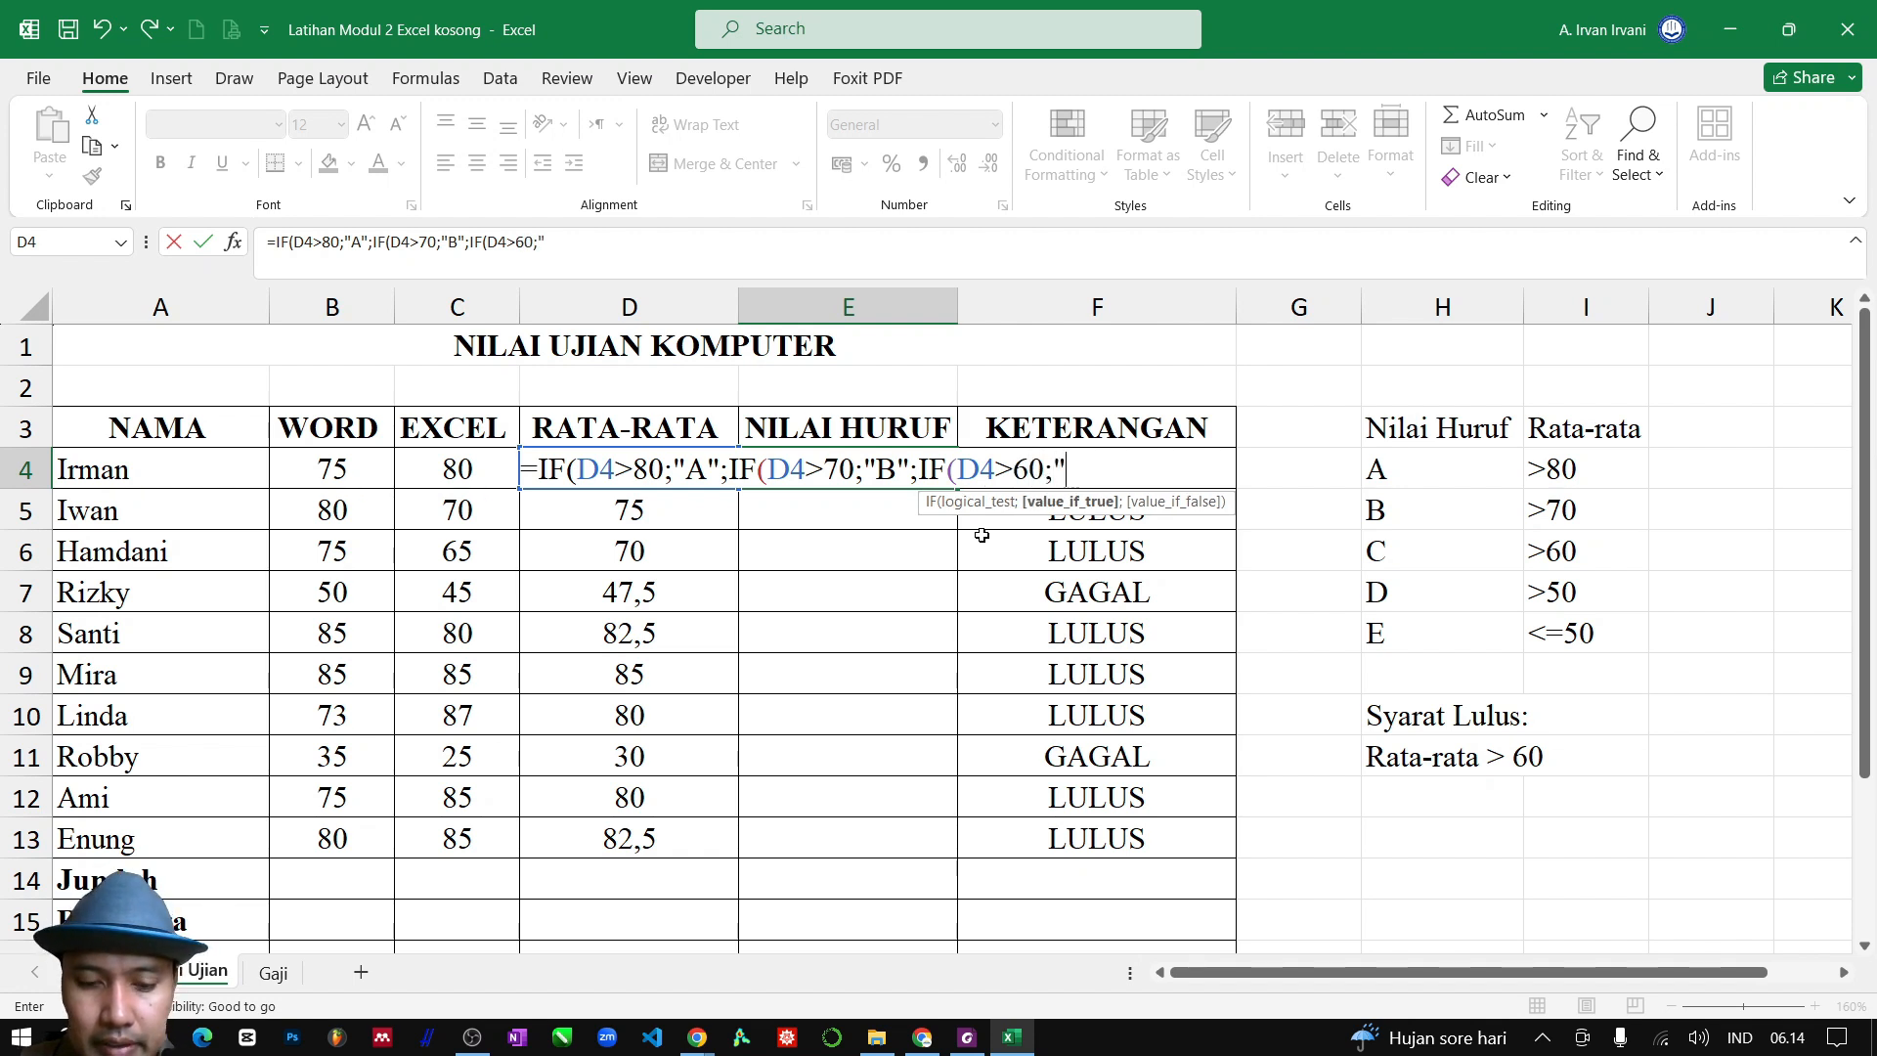
{"action": "type", "text": "C\""}
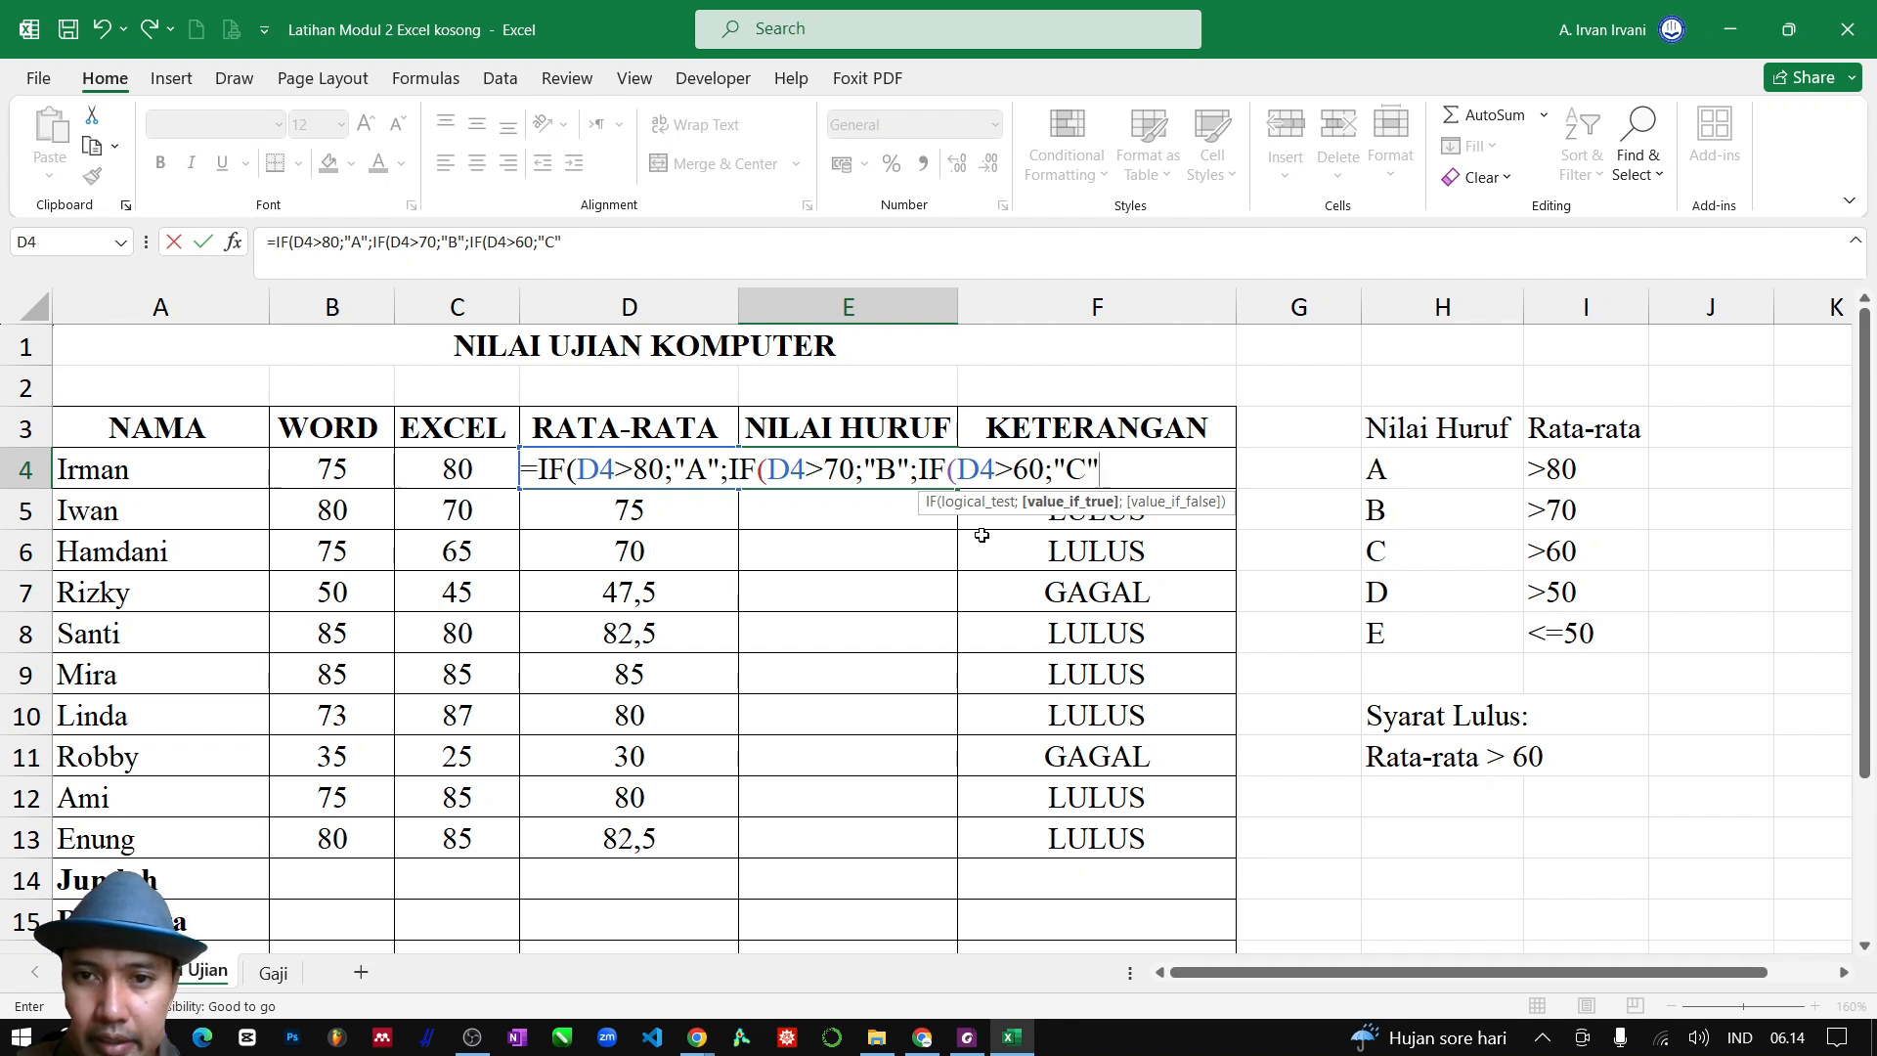
{"action": "type", "text": ";"}
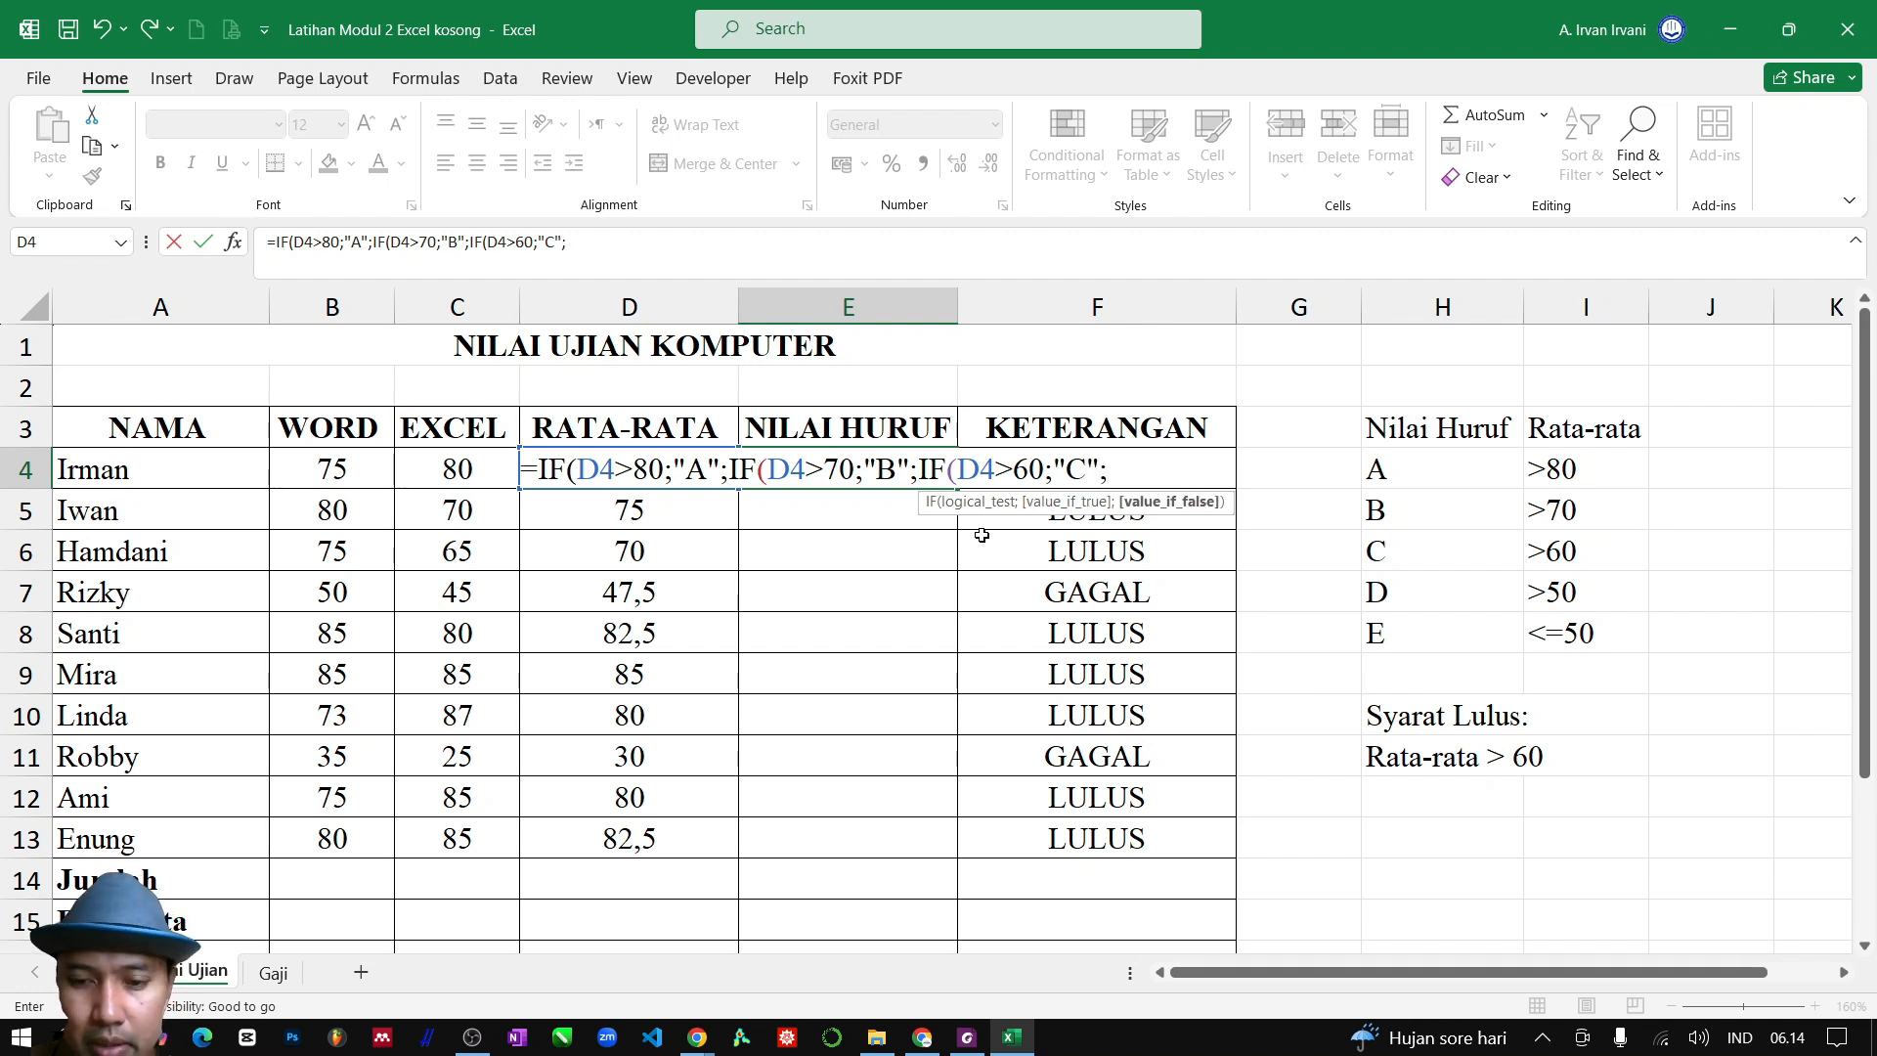
{"action": "type", "text": "IF("}
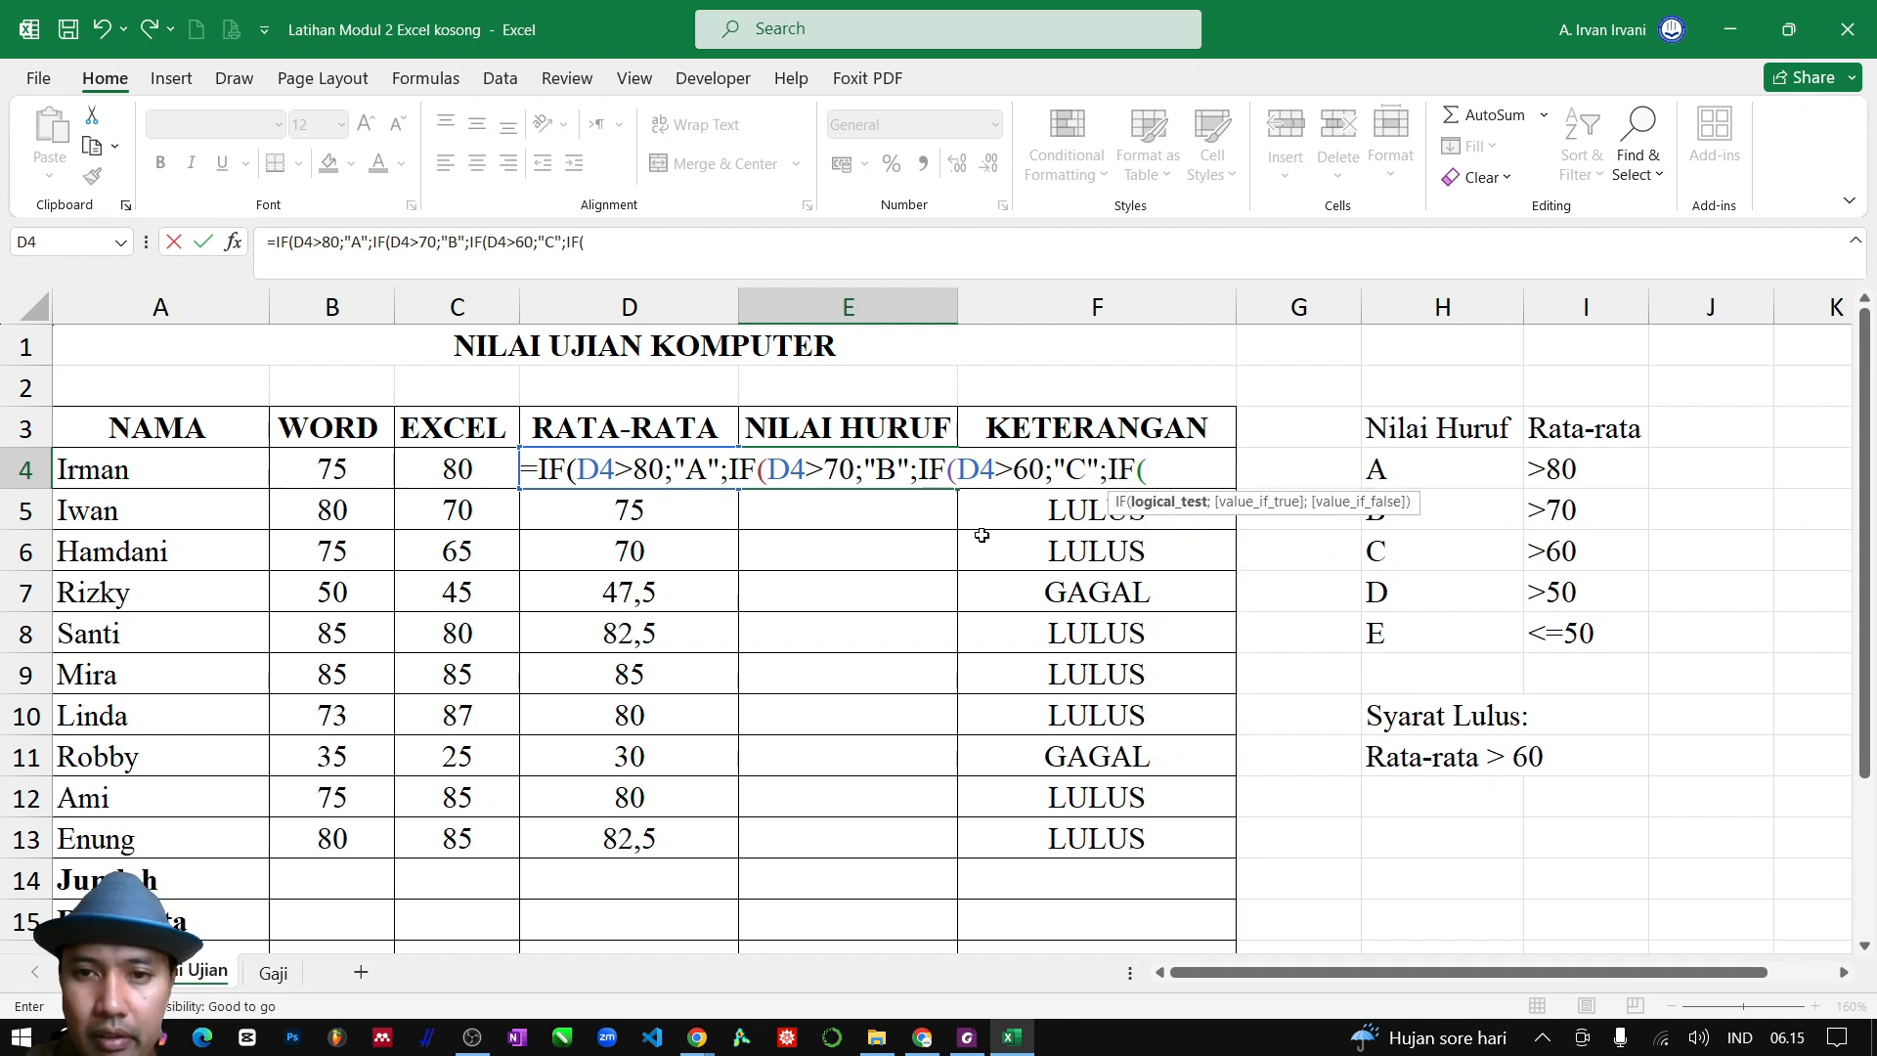
{"action": "type", "text": "D"}
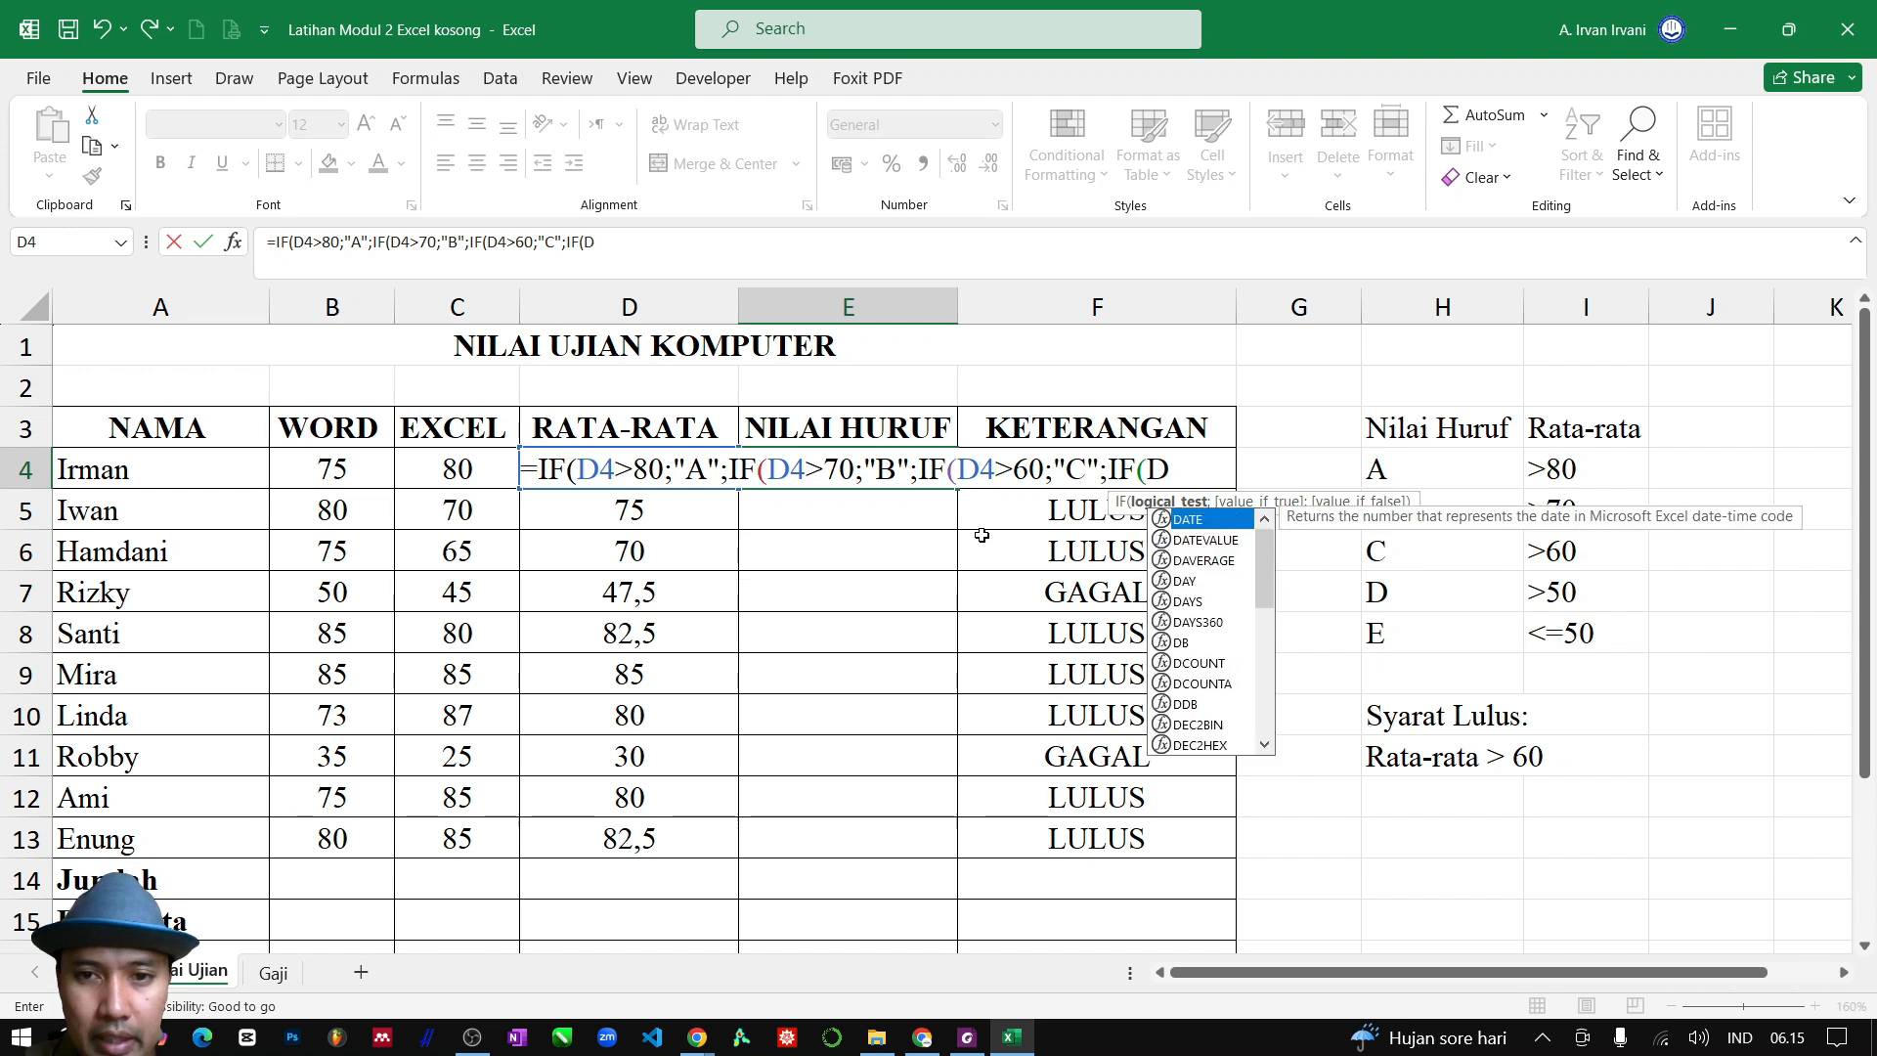
{"action": "type", "text": "4"}
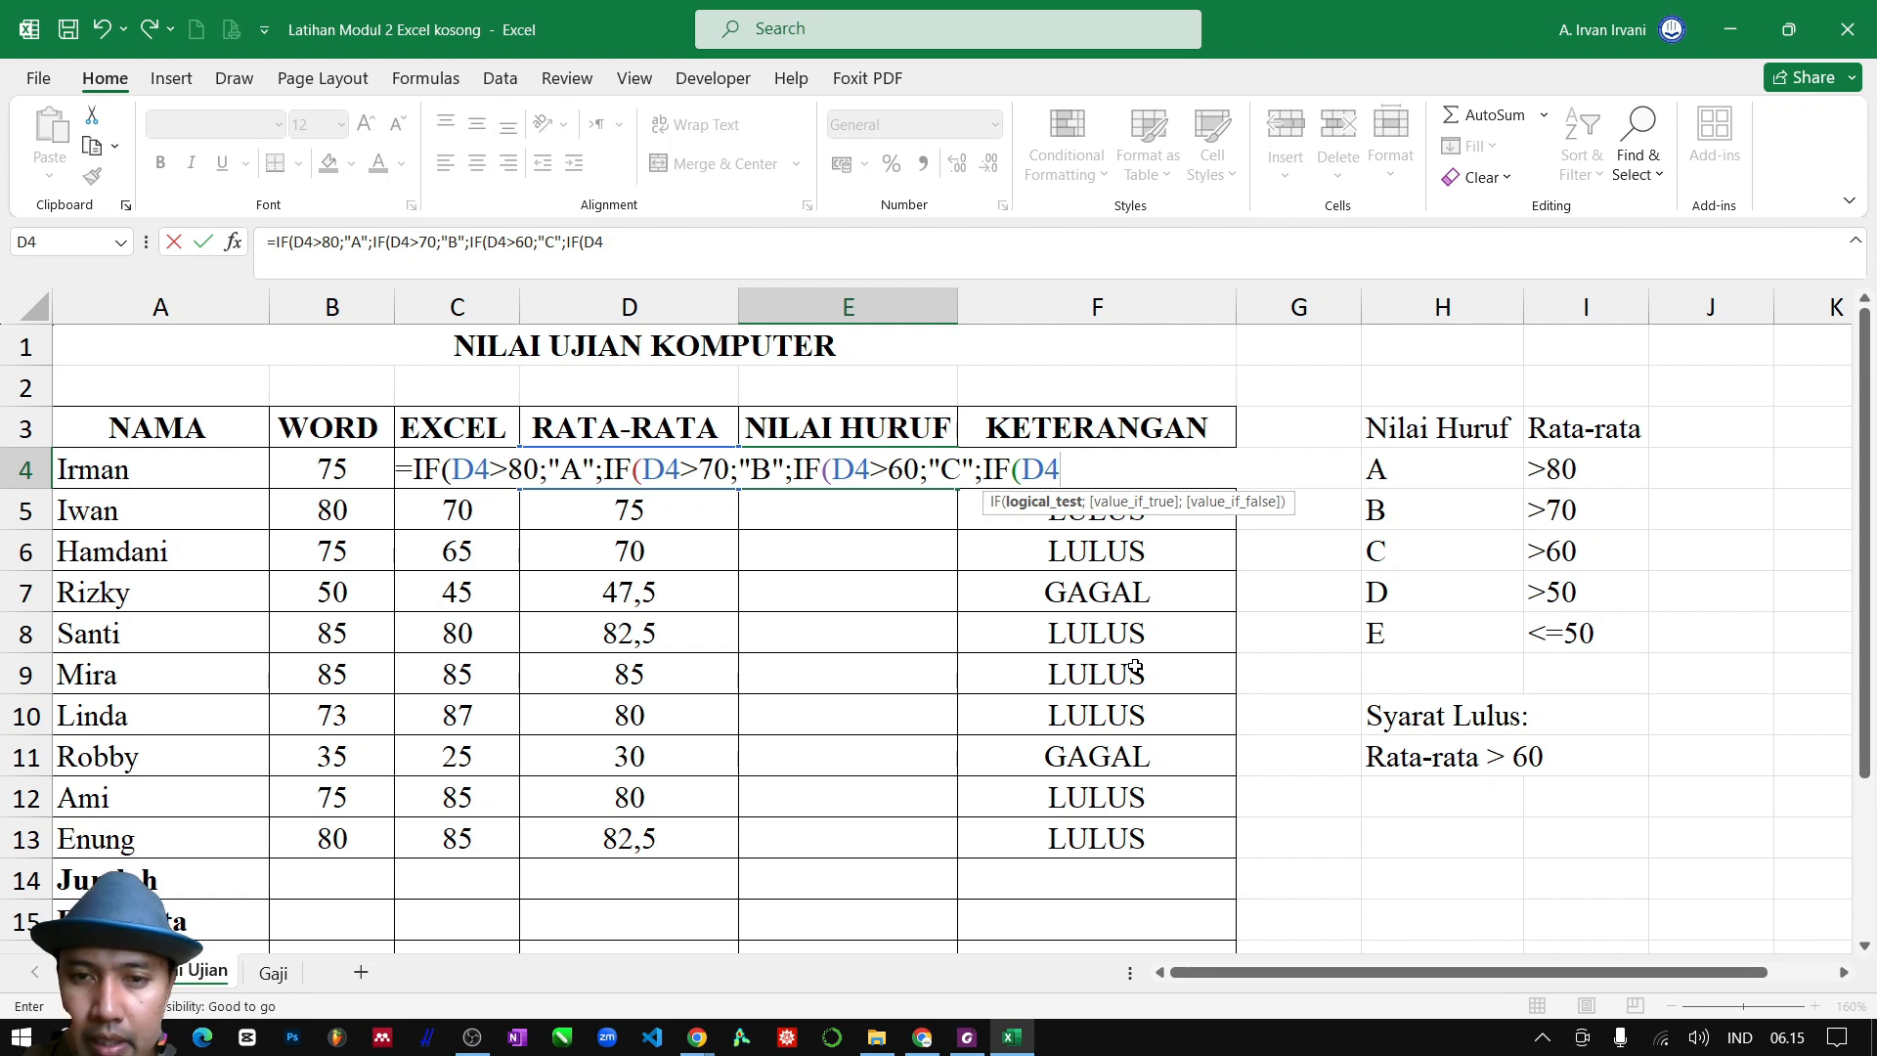
{"action": "type", "text": ">"}
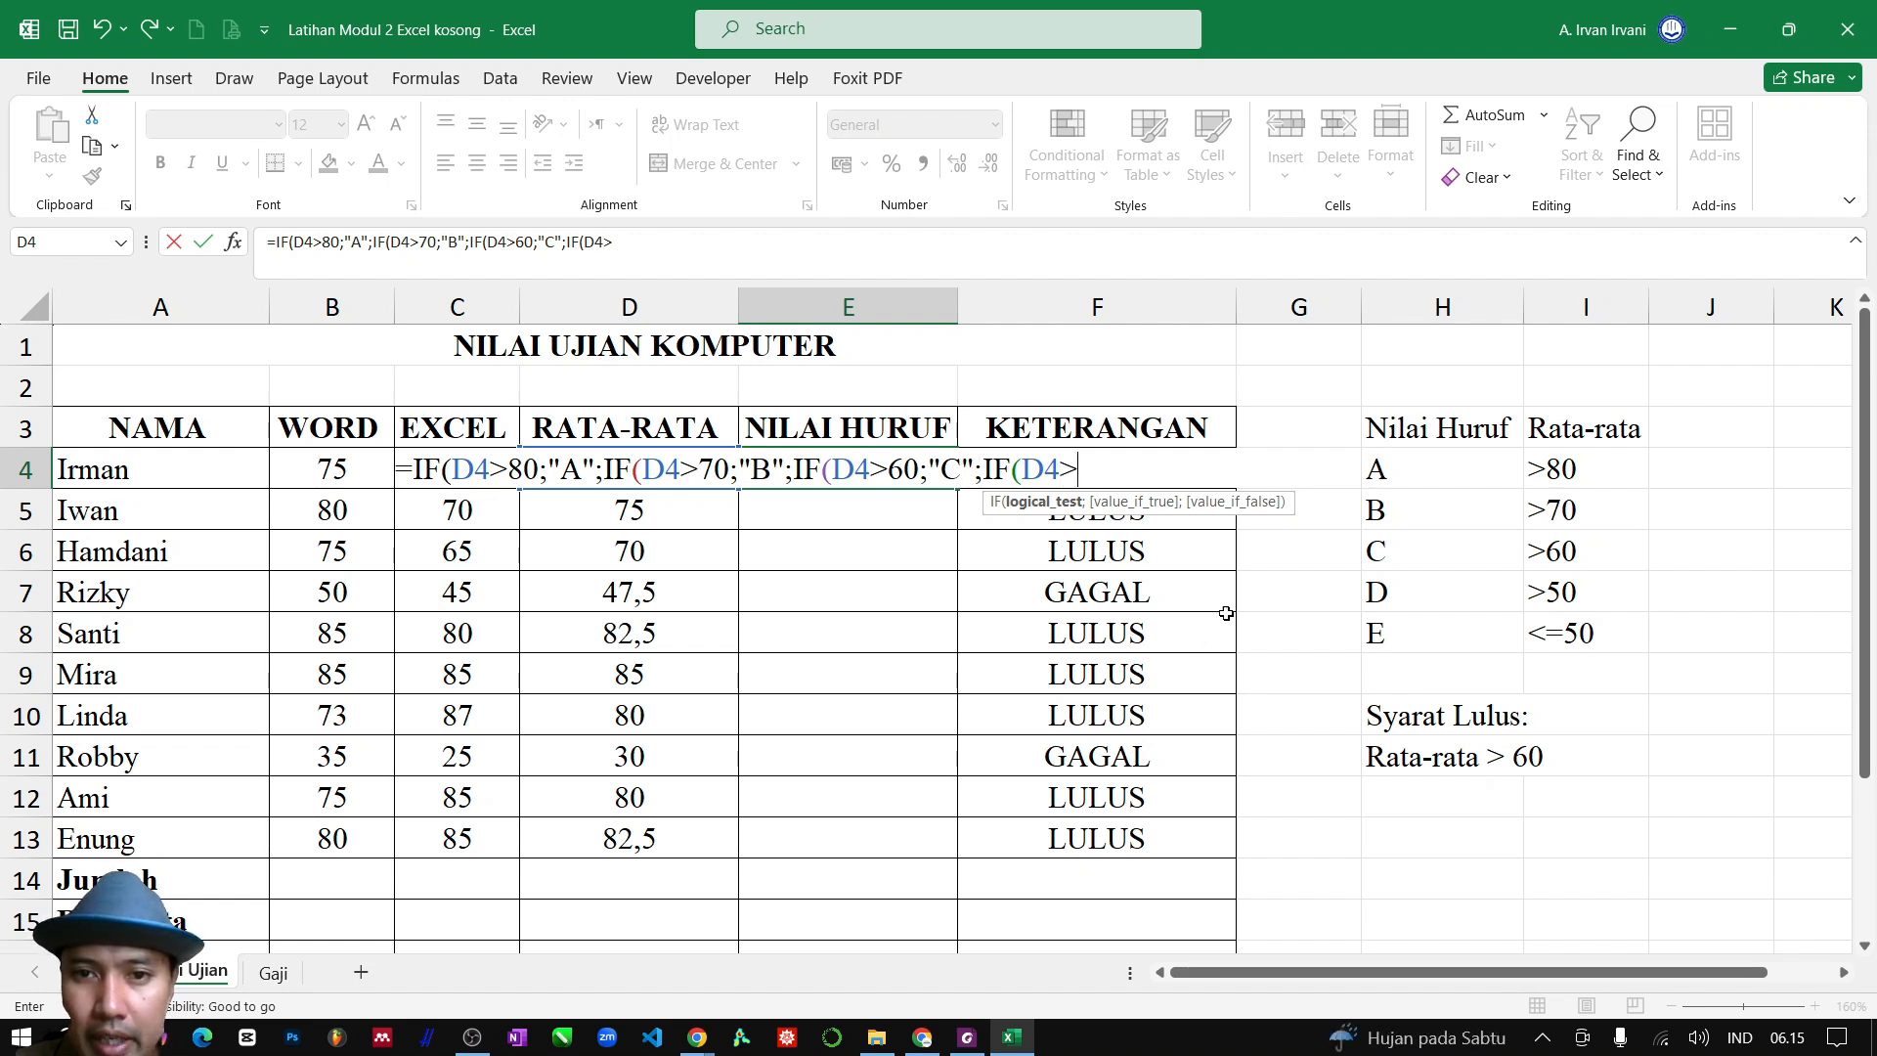
{"action": "type", "text": "50"}
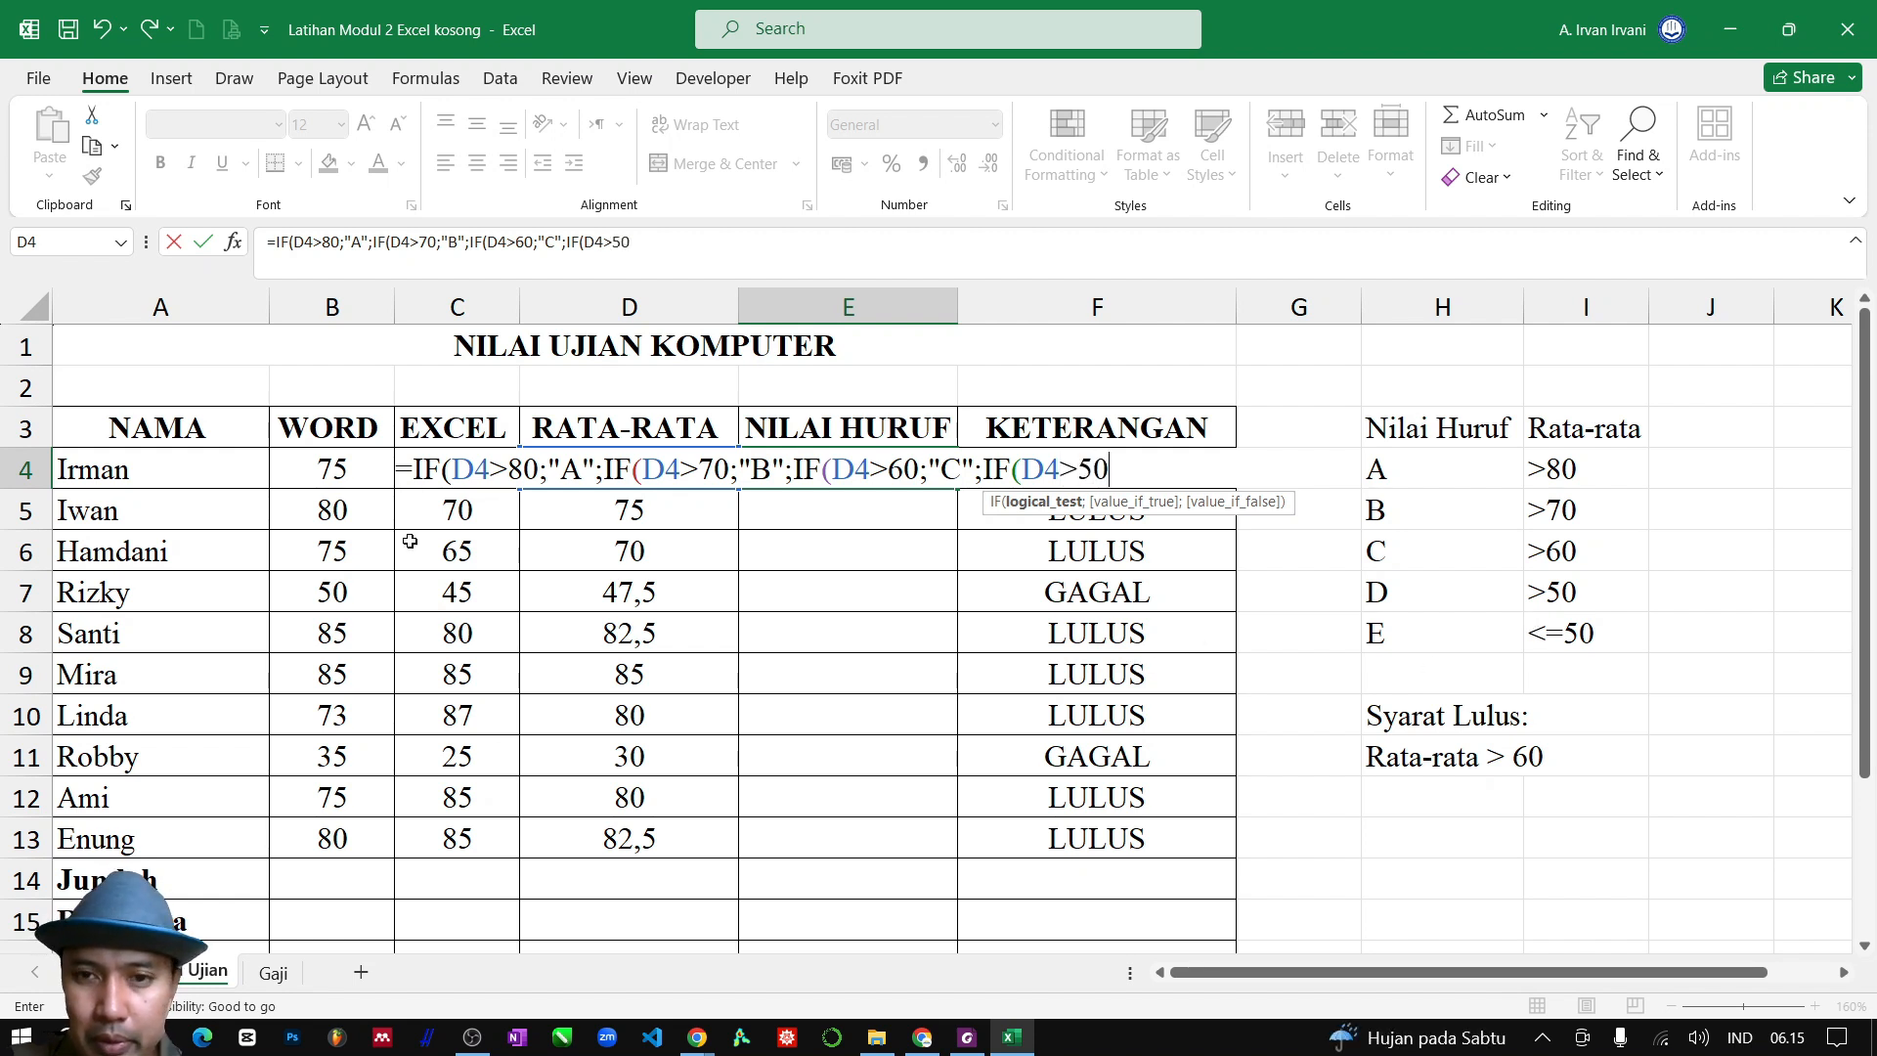
{"action": "type", "text": ";"}
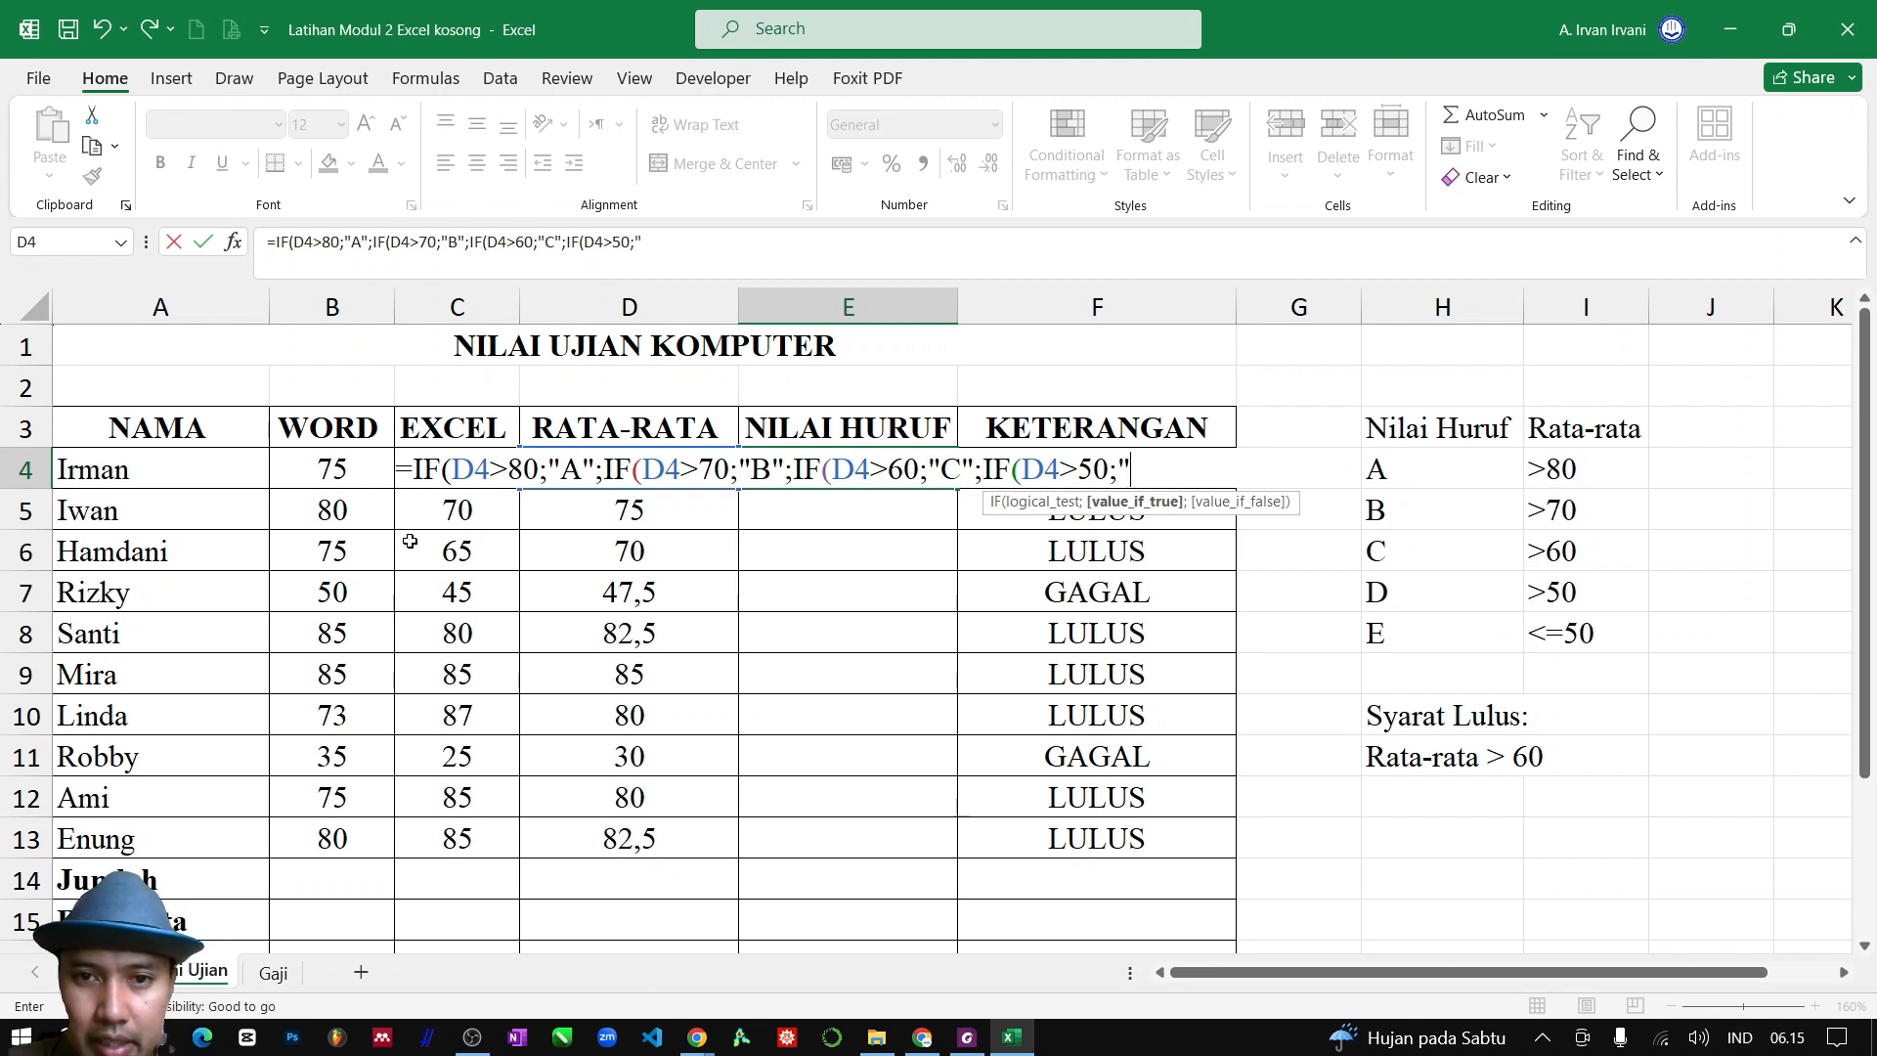
{"action": "type", "text": "\"D"}
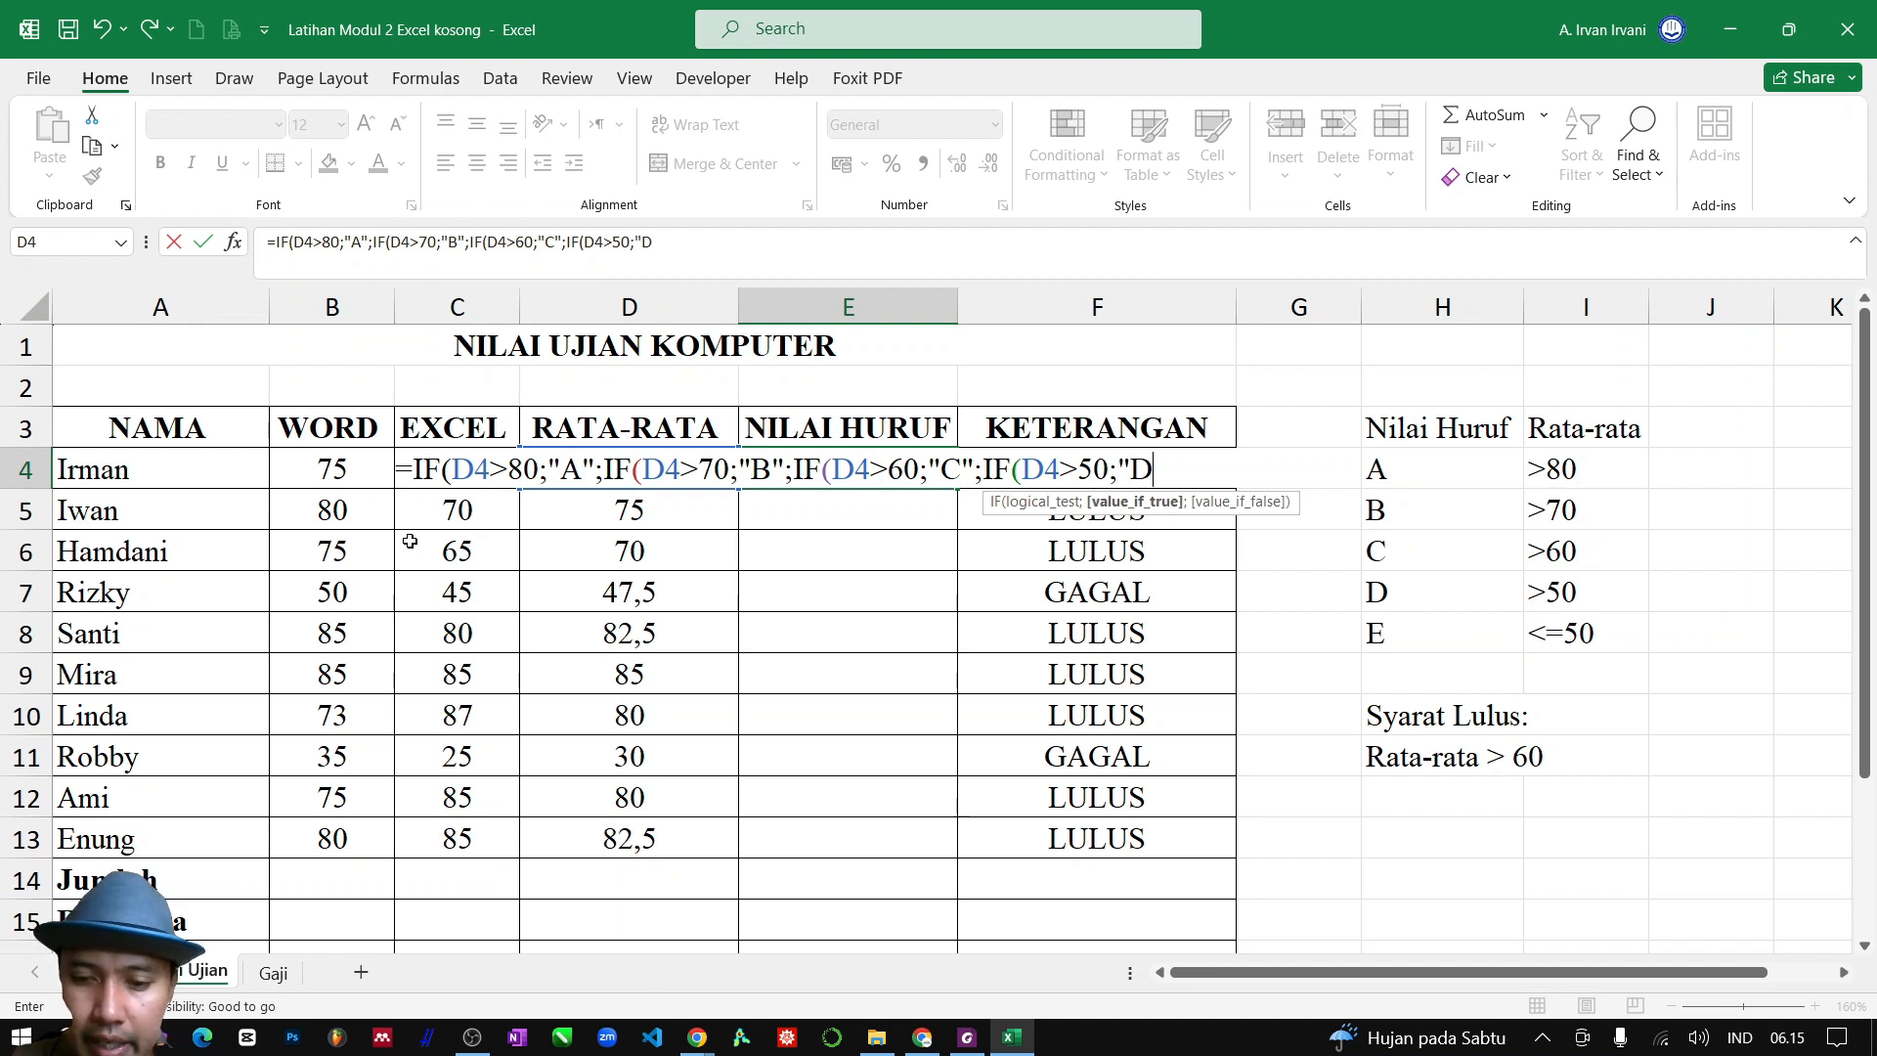
{"action": "type", "text": "\";\"E"}
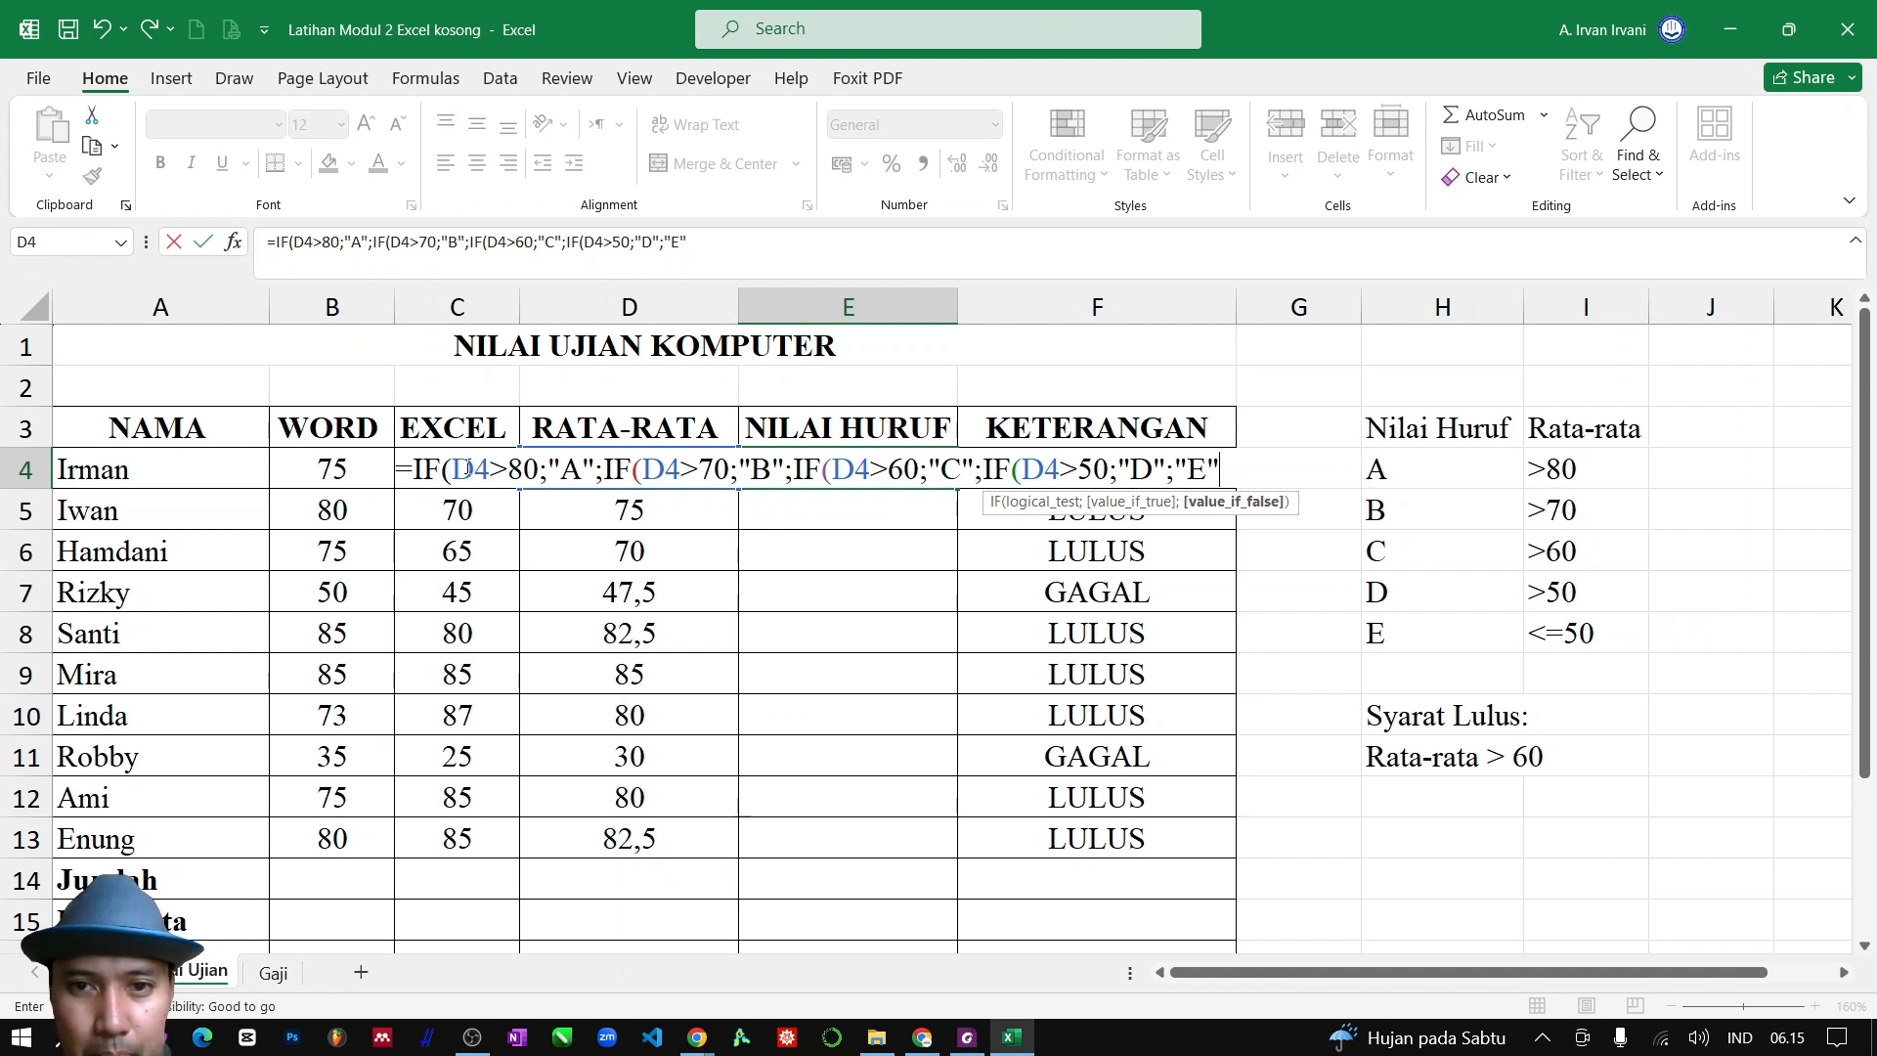
Complete the E4 formula with "E" as the fallback grade and four closing parentheses, keeping E4 selected on entry
{"action": "type", "text": ")"}
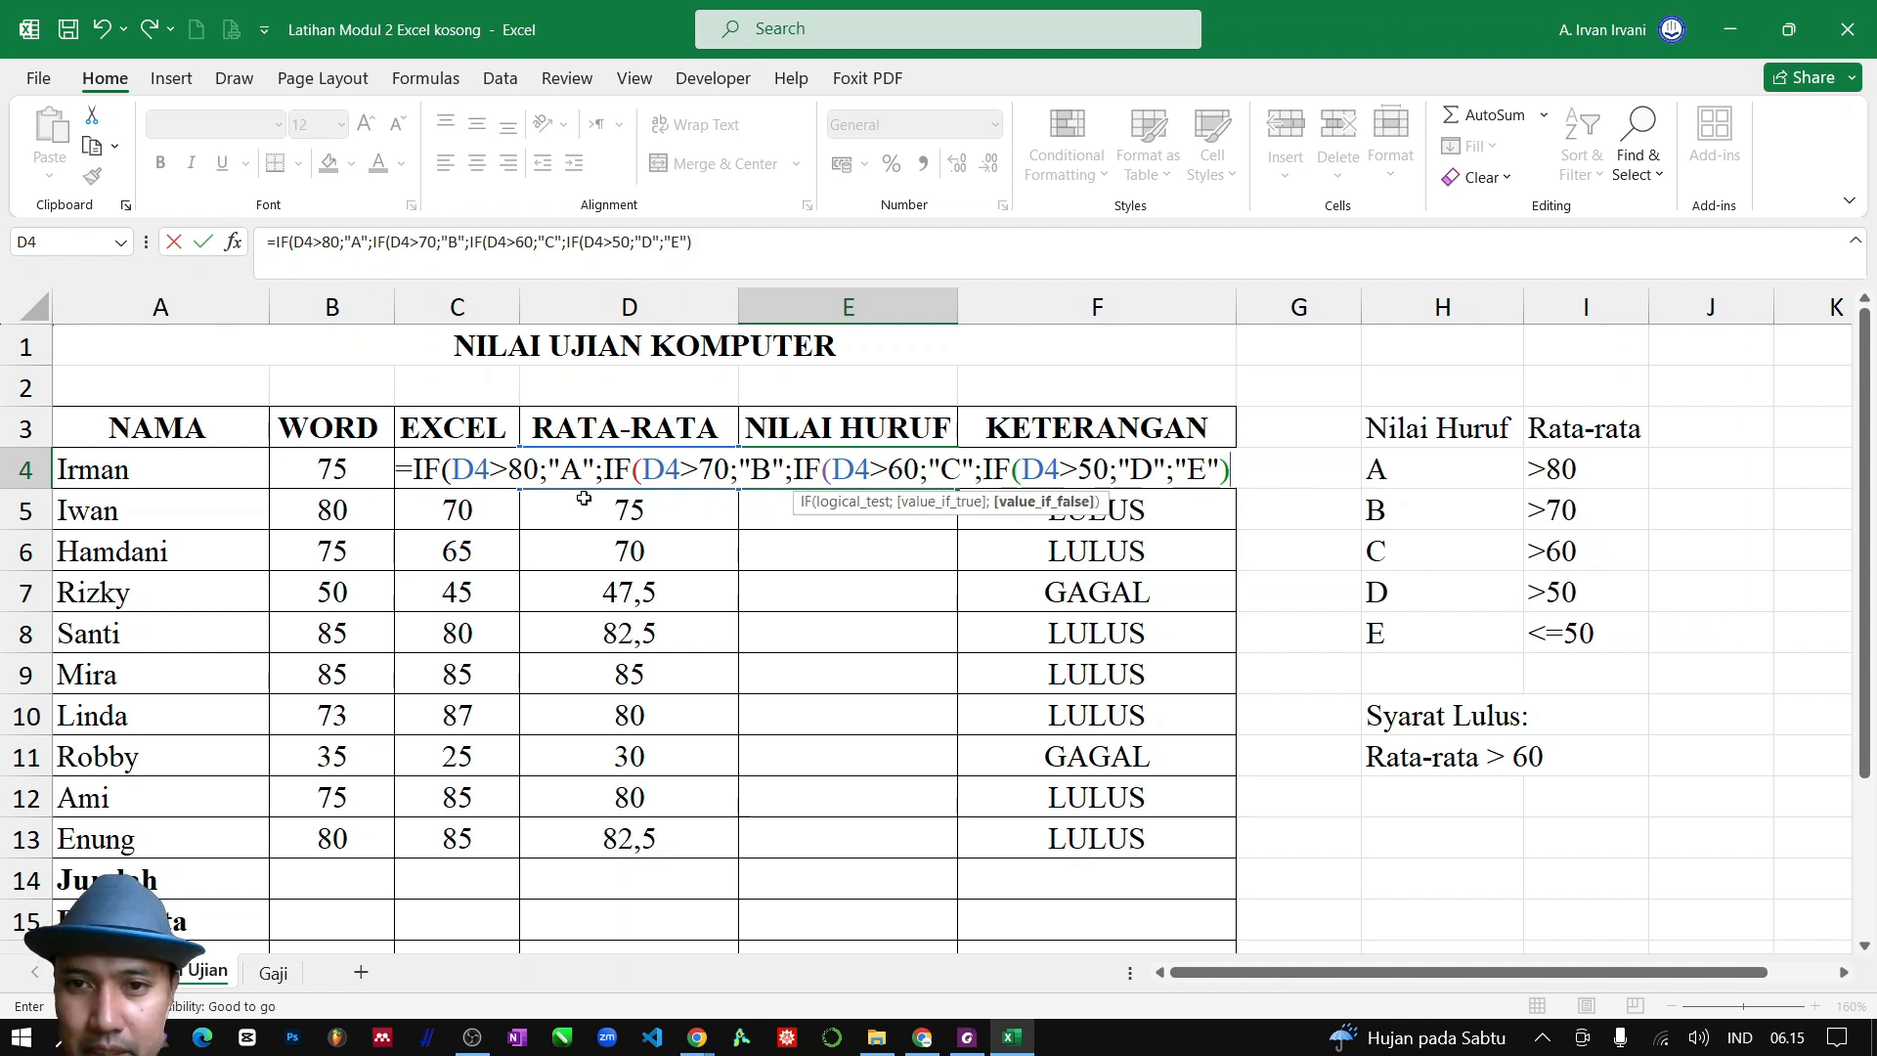
{"action": "type", "text": ")))"}
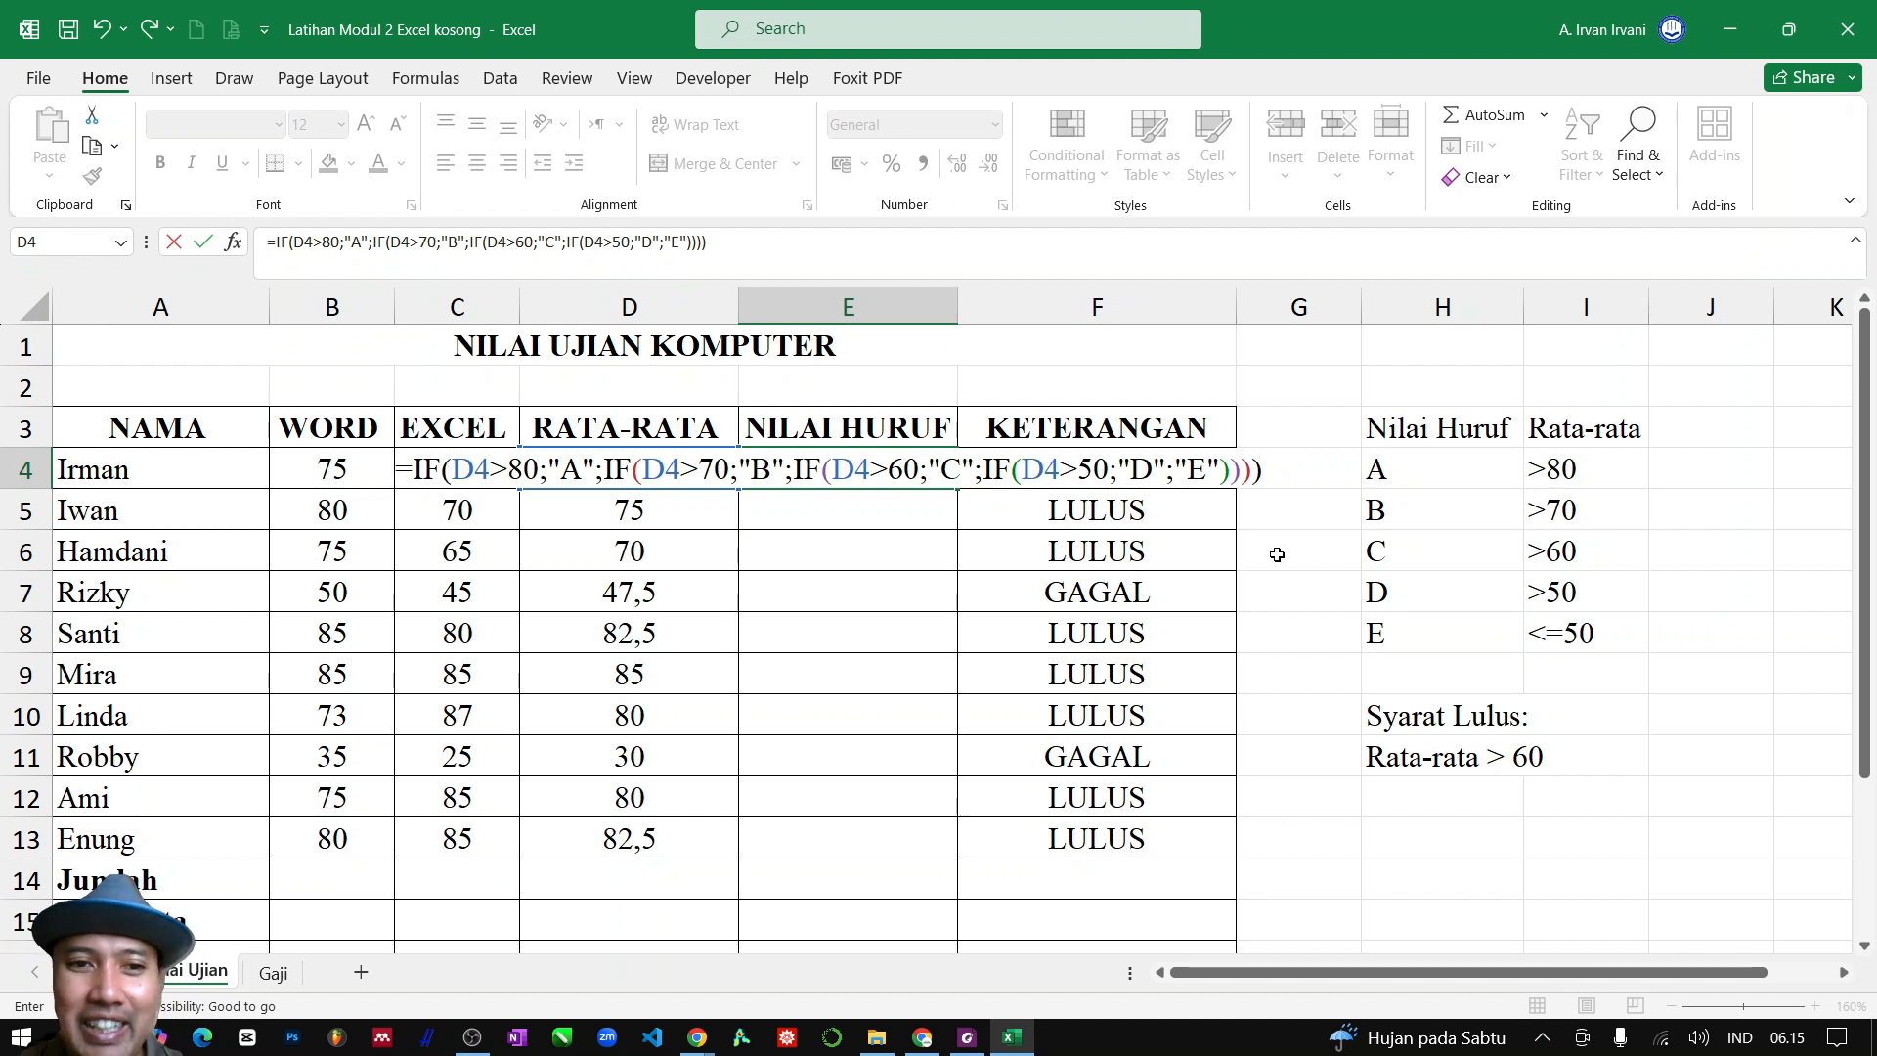
{"action": "key", "text": "ctrl+Return"}
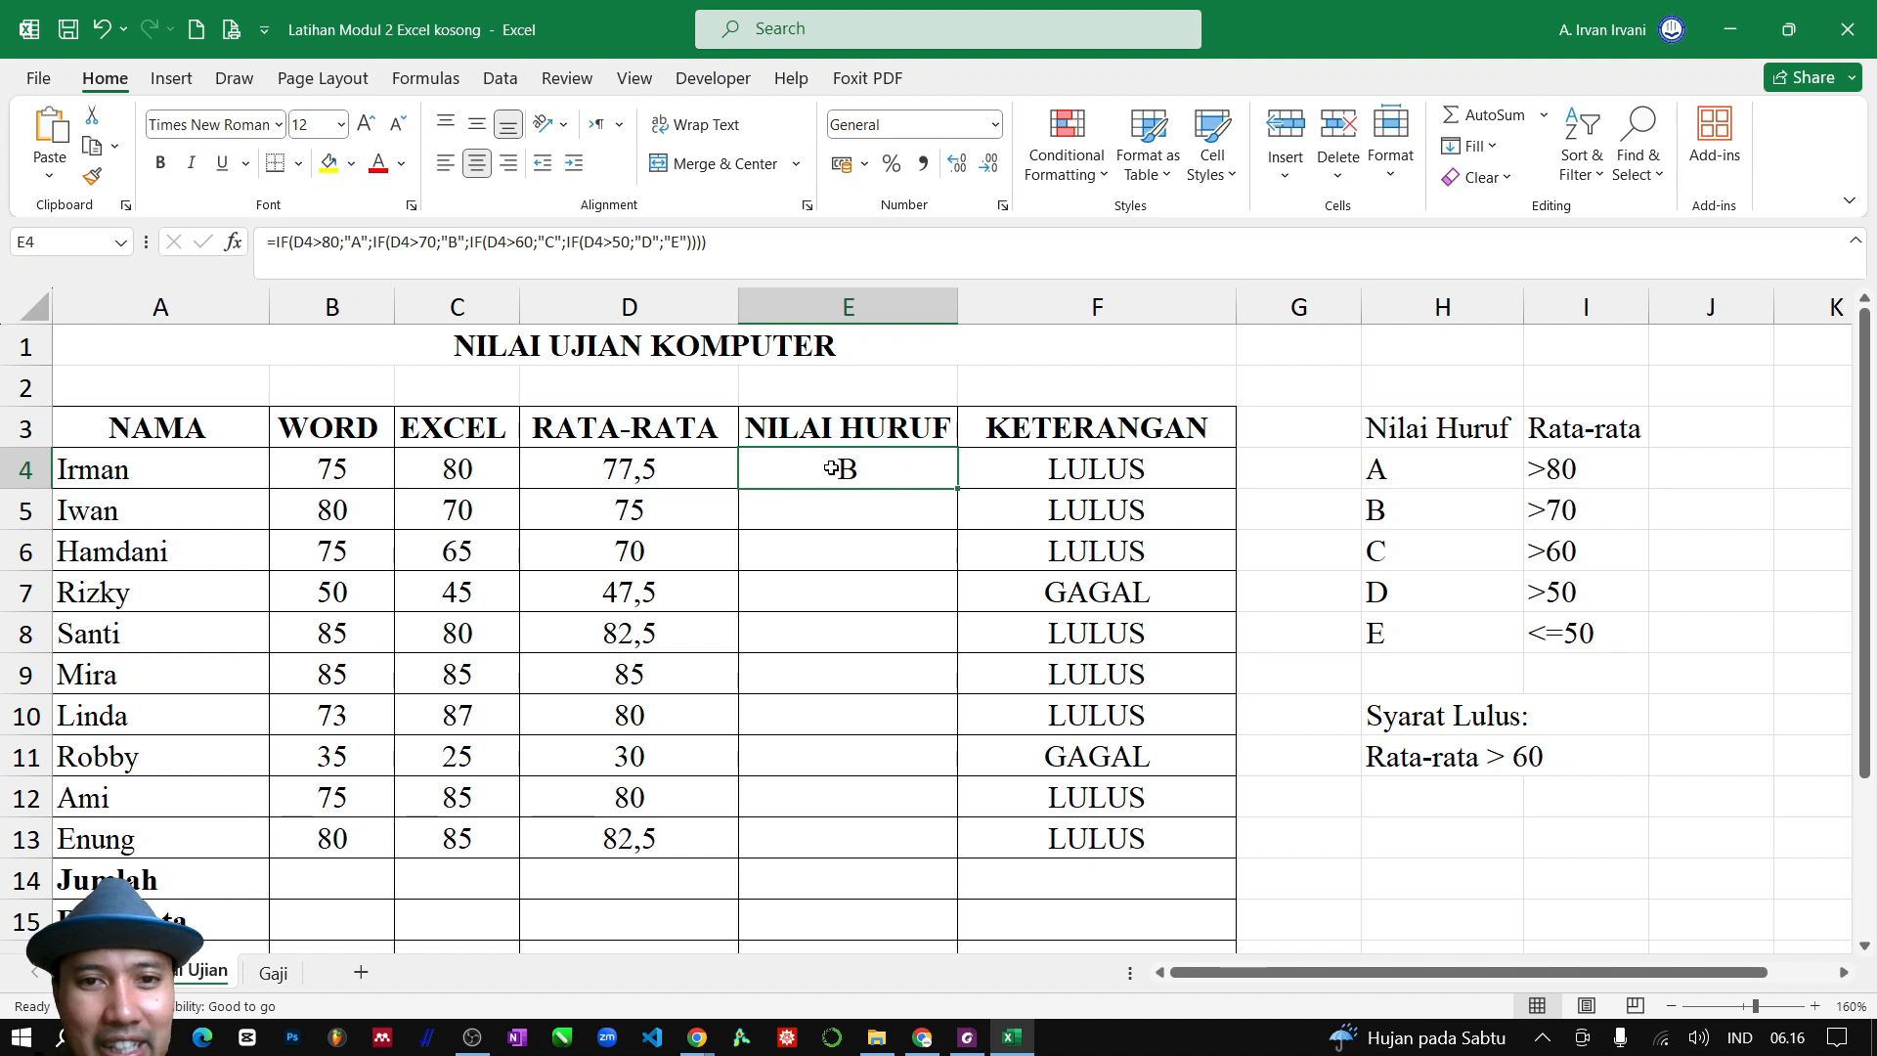
Fill the letter-grade formula from E4 down to E13 and check the grades in rows 9, 6, 7 and 11
{"action": "left_click_drag", "start_coordinate": [960, 487], "coordinate": [954, 865]}
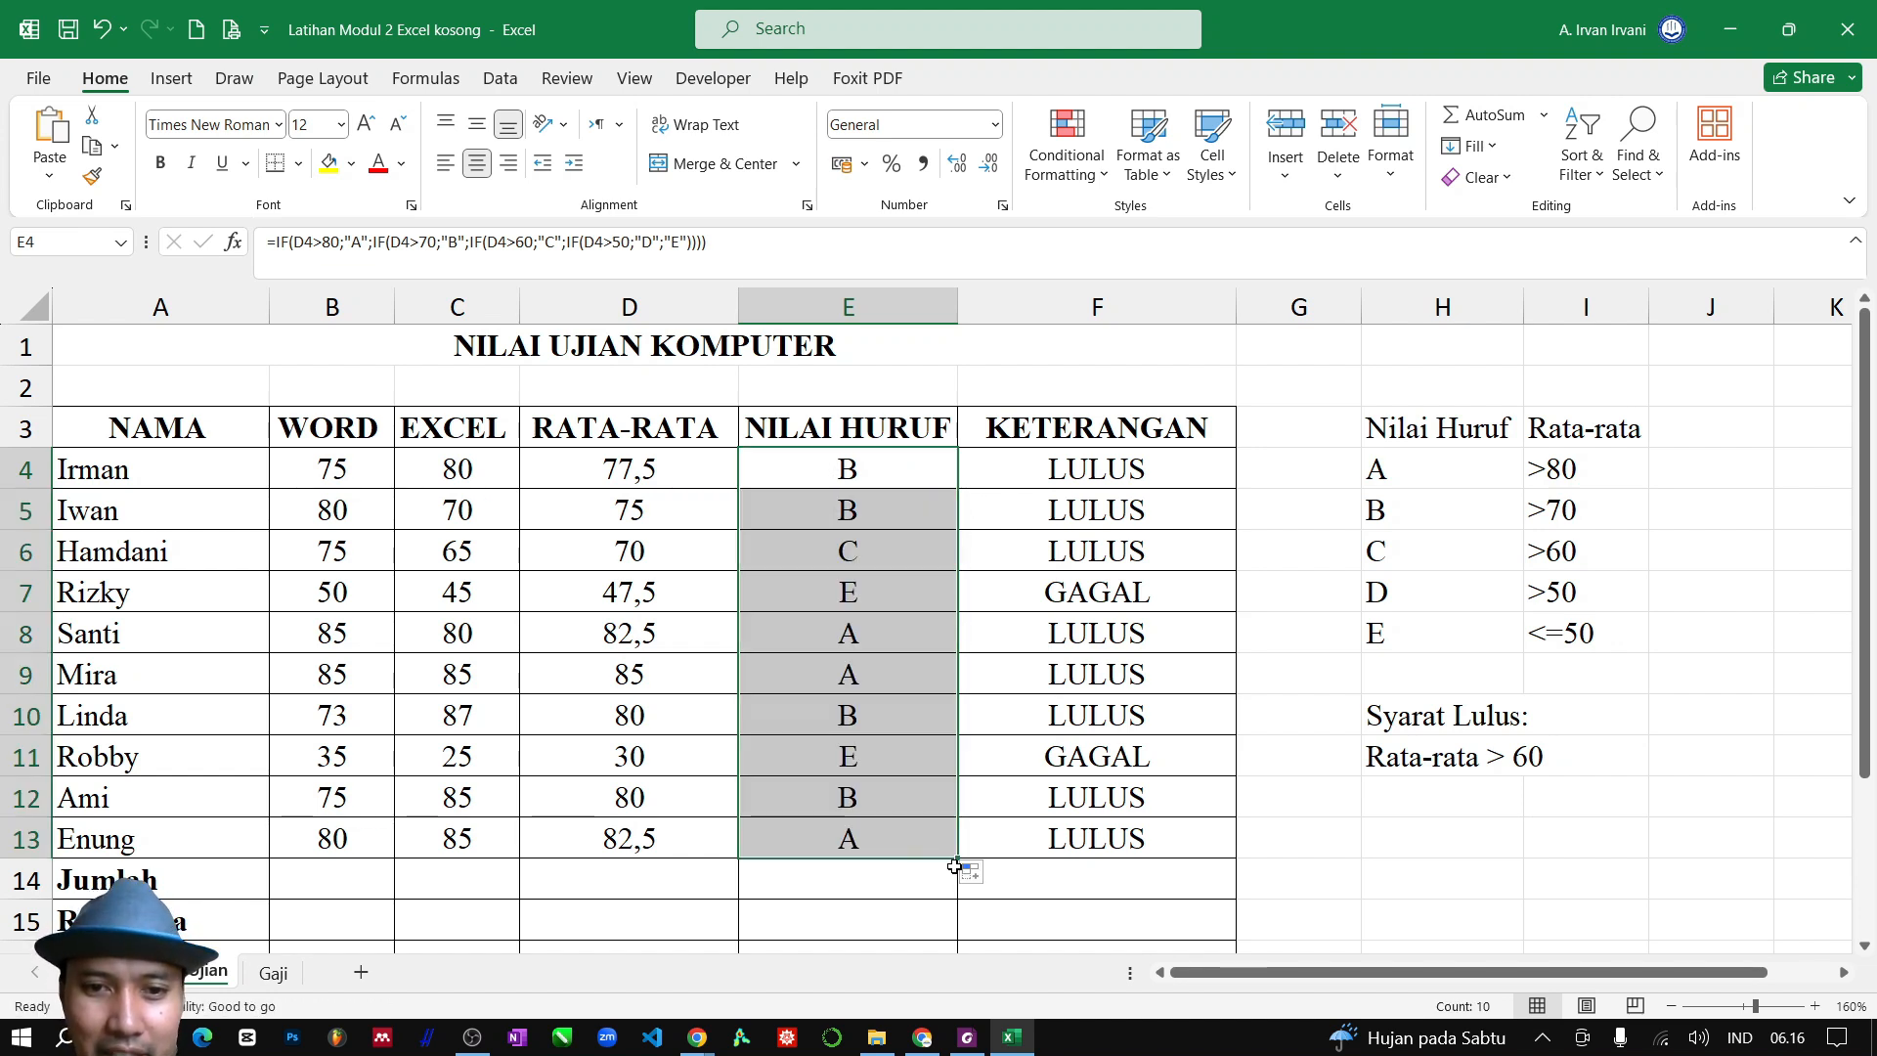
{"action": "left_click", "coordinate": [878, 681]}
{"action": "left_click", "coordinate": [832, 555]}
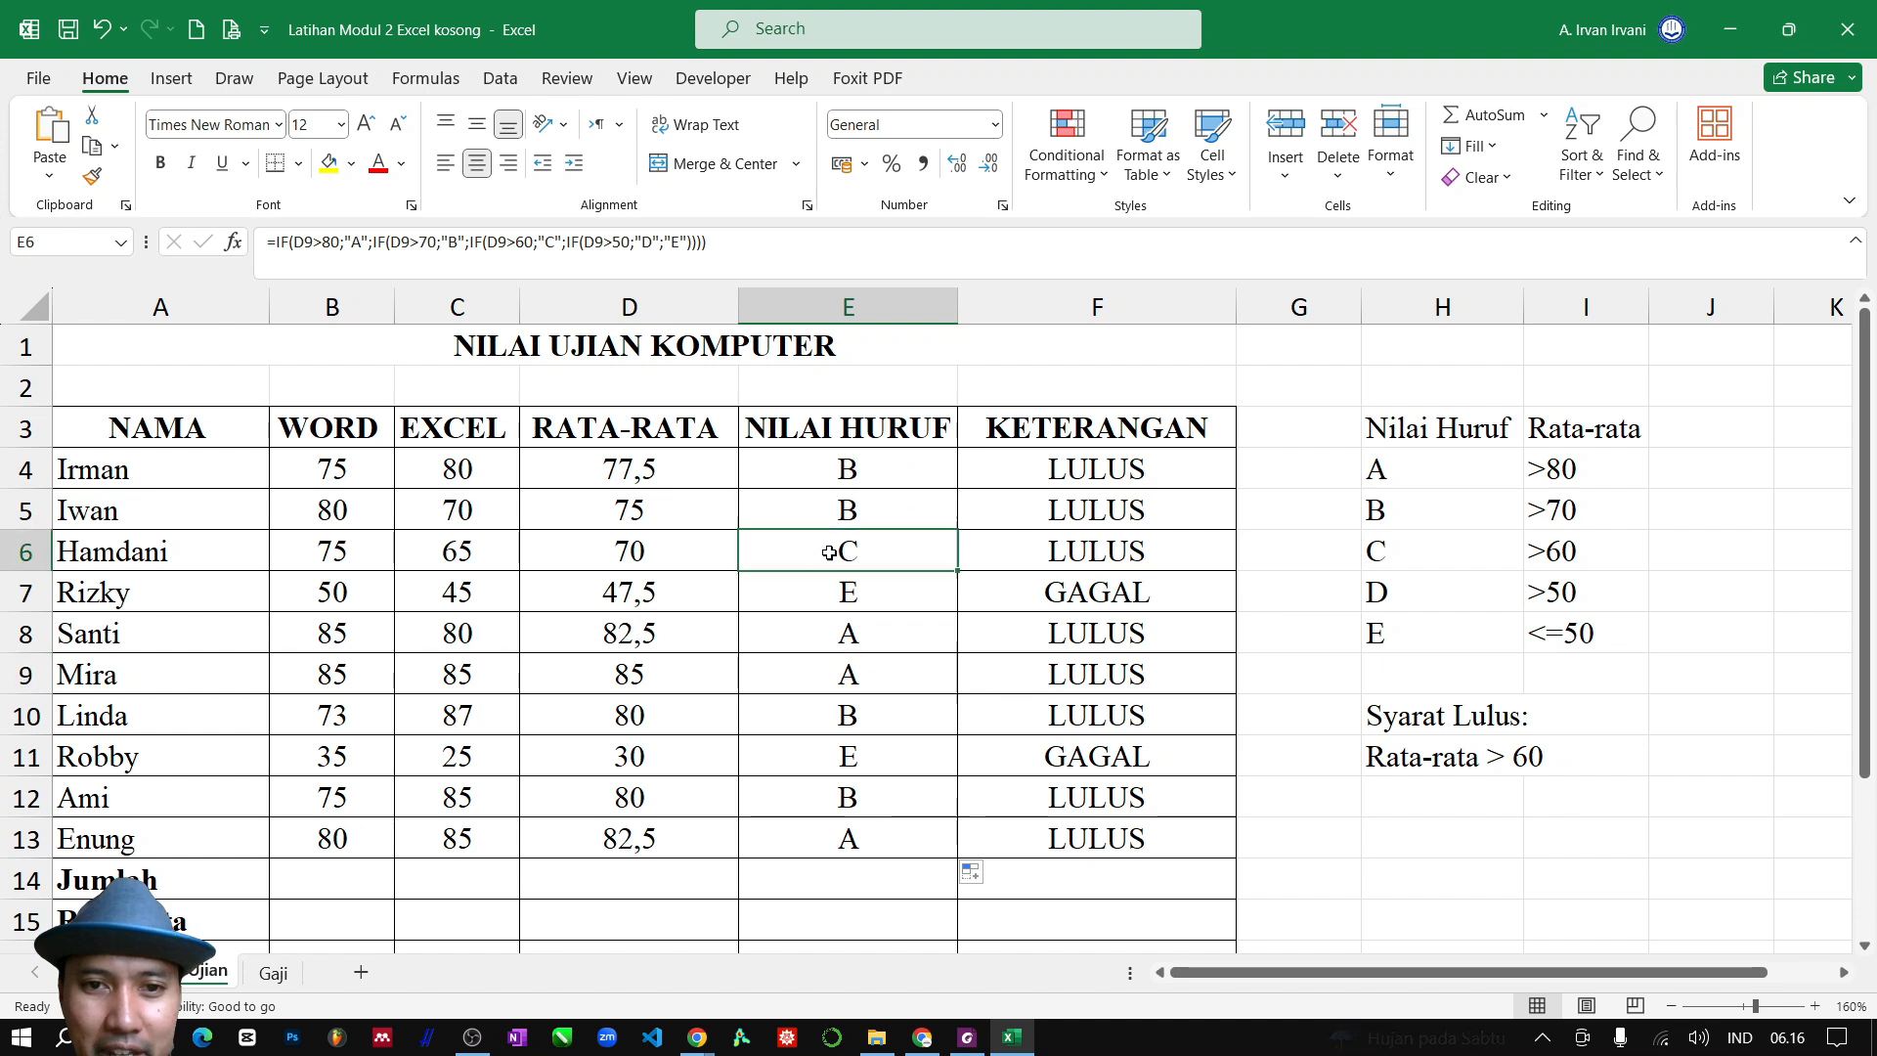
{"action": "left_click", "coordinate": [837, 594]}
{"action": "left_click", "coordinate": [854, 776]}
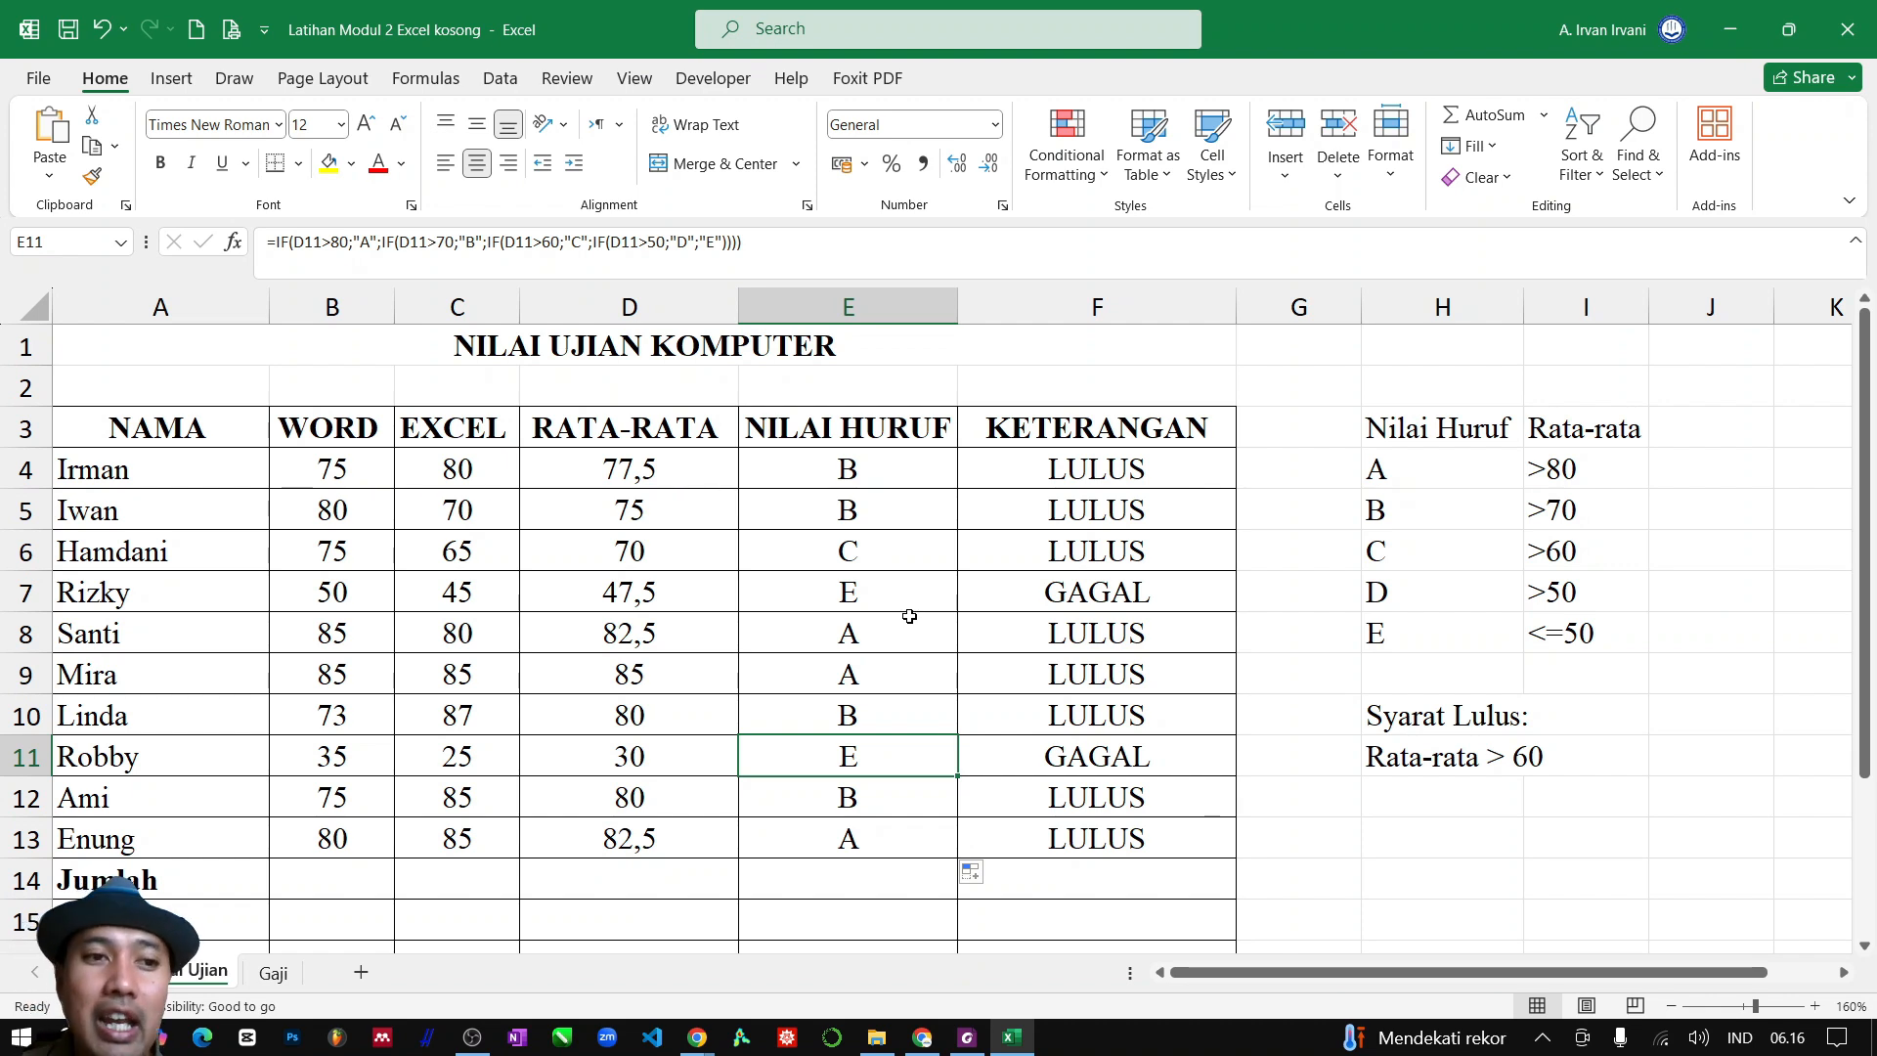
Enter a SUM formula over B4:B13 in B14 for the Jumlah of the WORD scores
{"action": "scroll", "coordinate": [909, 616], "scroll_direction": "down", "scroll_amount": 3}
{"action": "scroll", "coordinate": [486, 613], "scroll_direction": "up", "scroll_amount": 1}
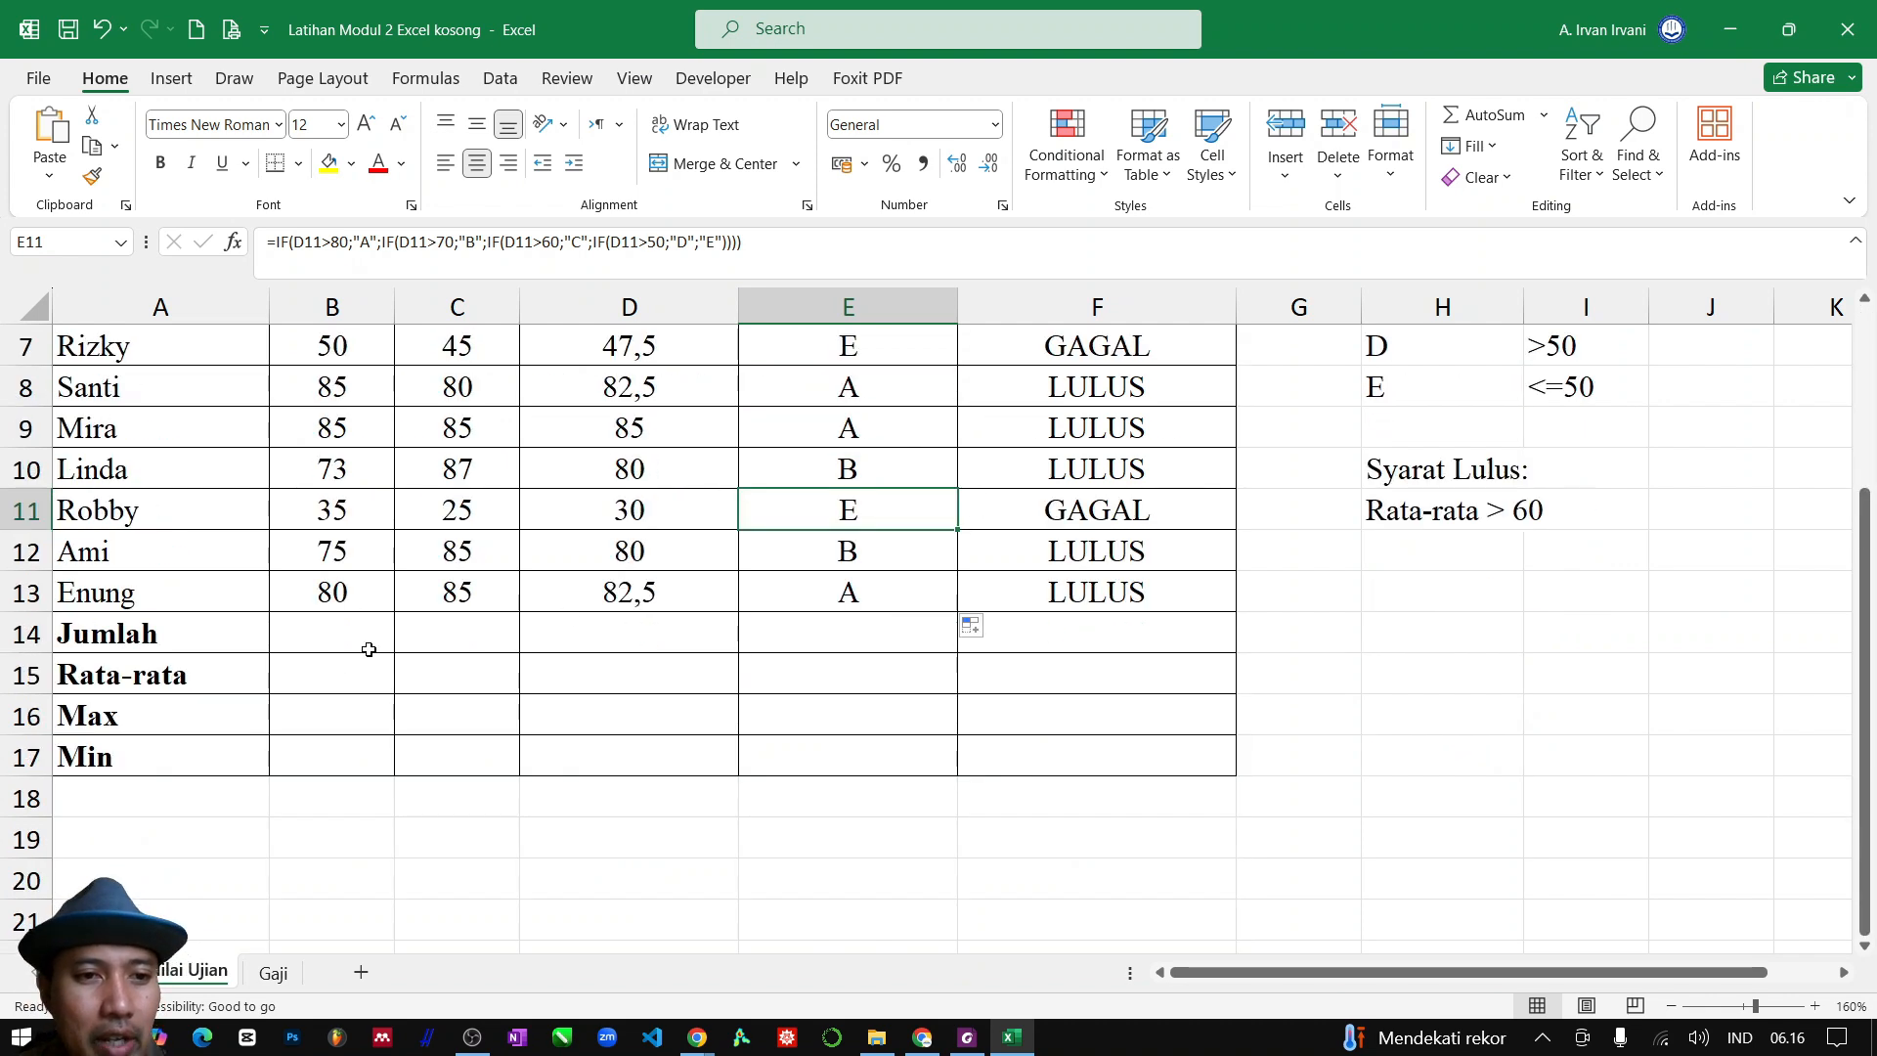
{"action": "left_click", "coordinate": [324, 641]}
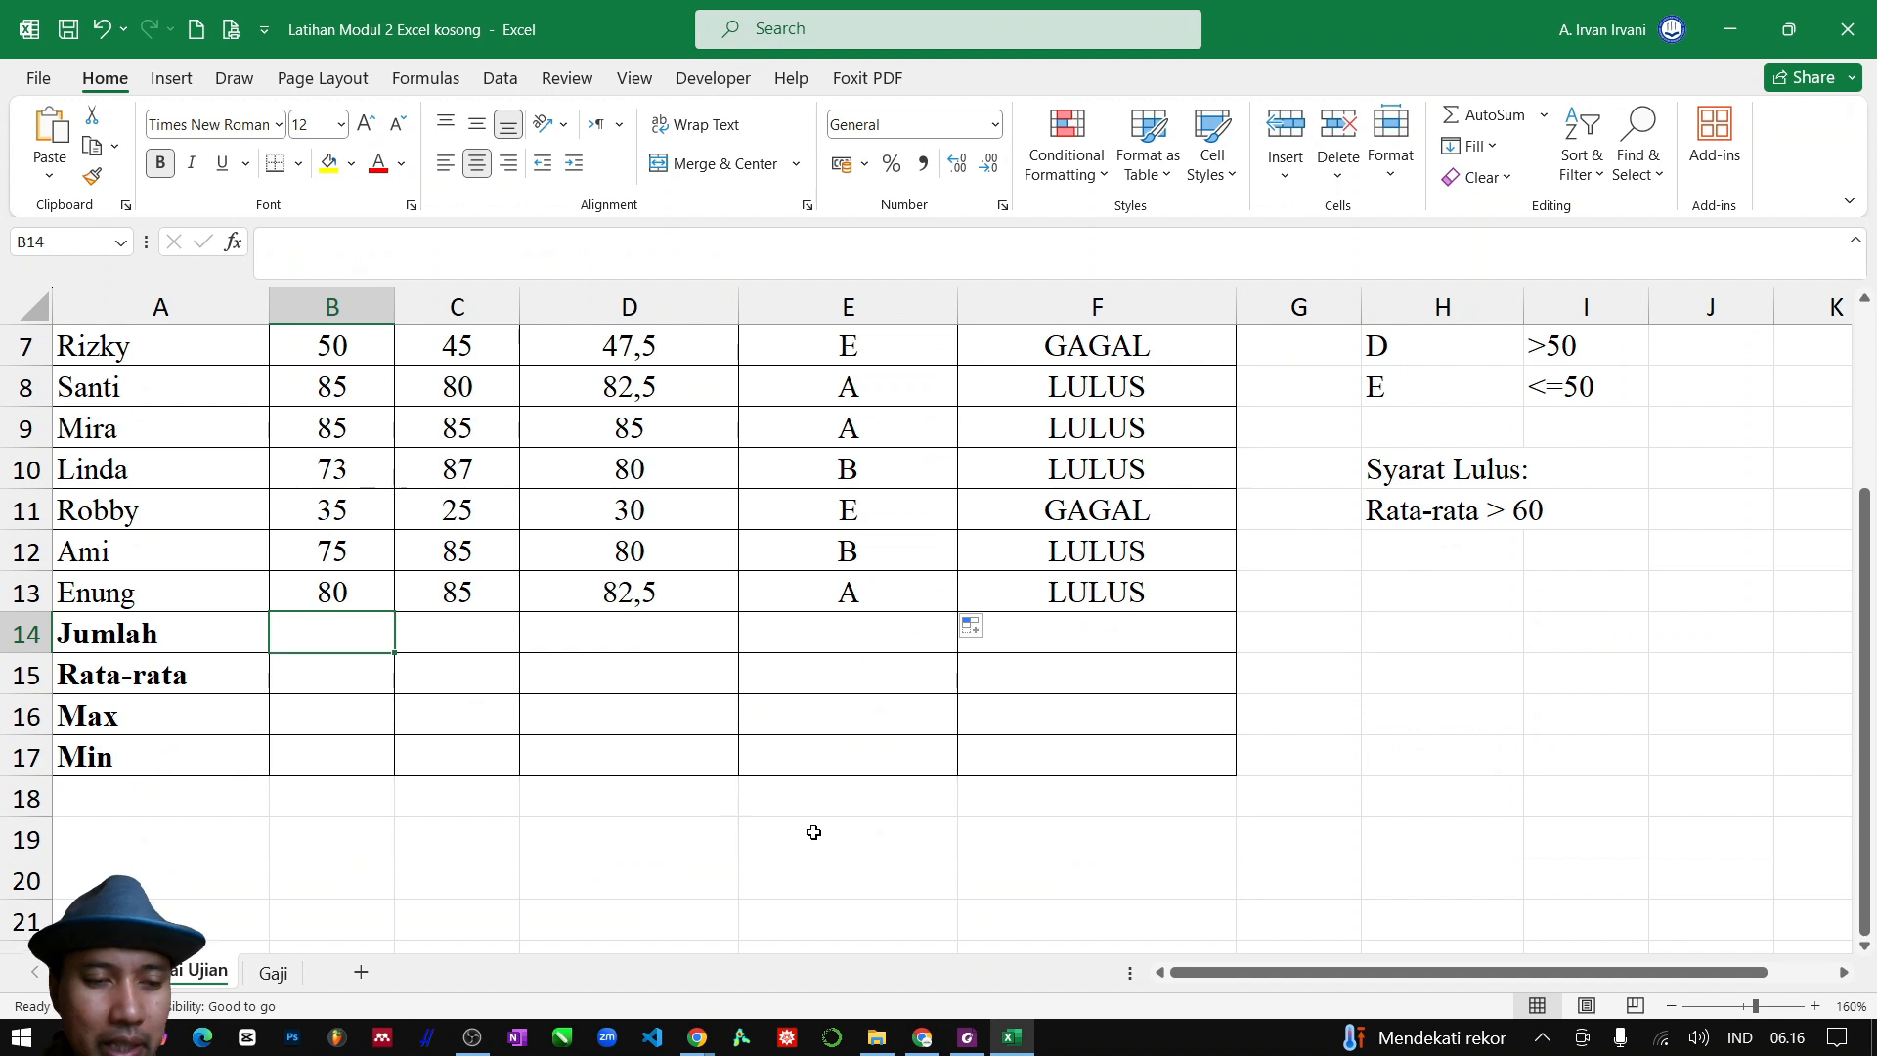
{"action": "scroll", "coordinate": [813, 837], "scroll_direction": "up", "scroll_amount": 1}
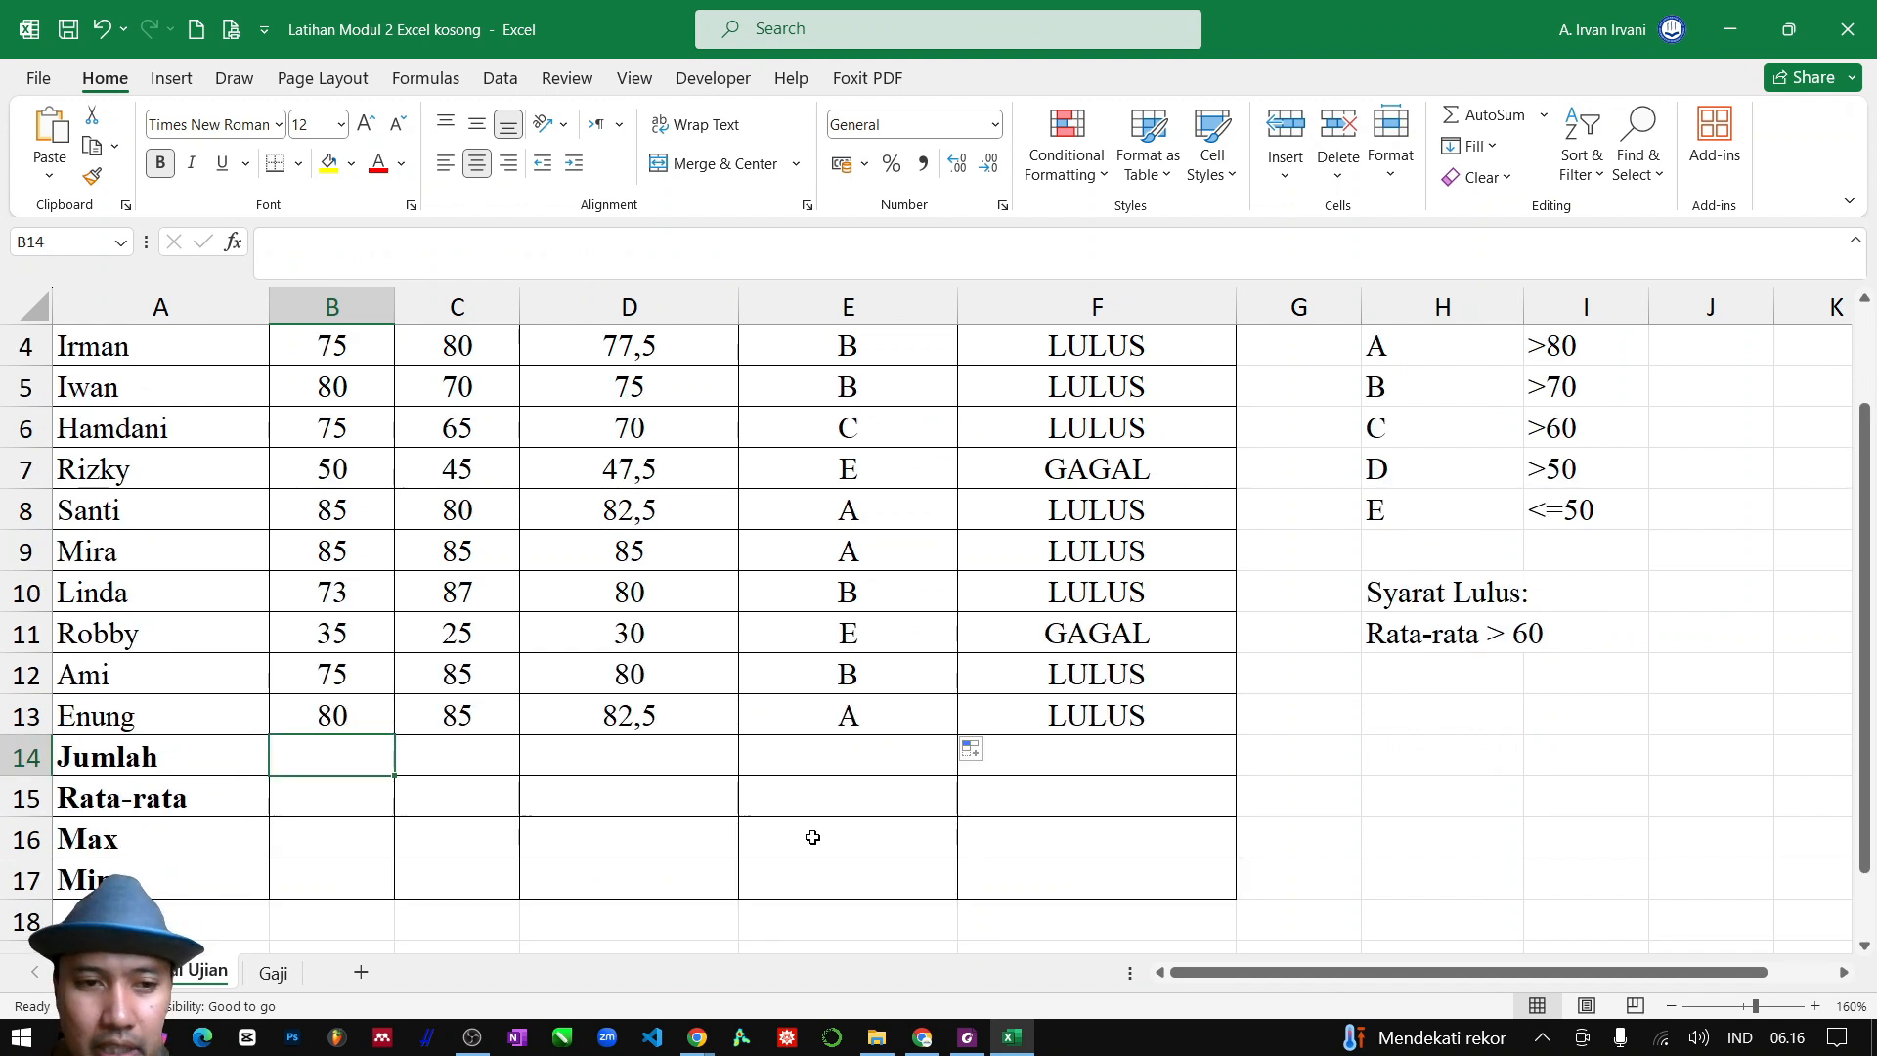
{"action": "type", "text": "=sum"}
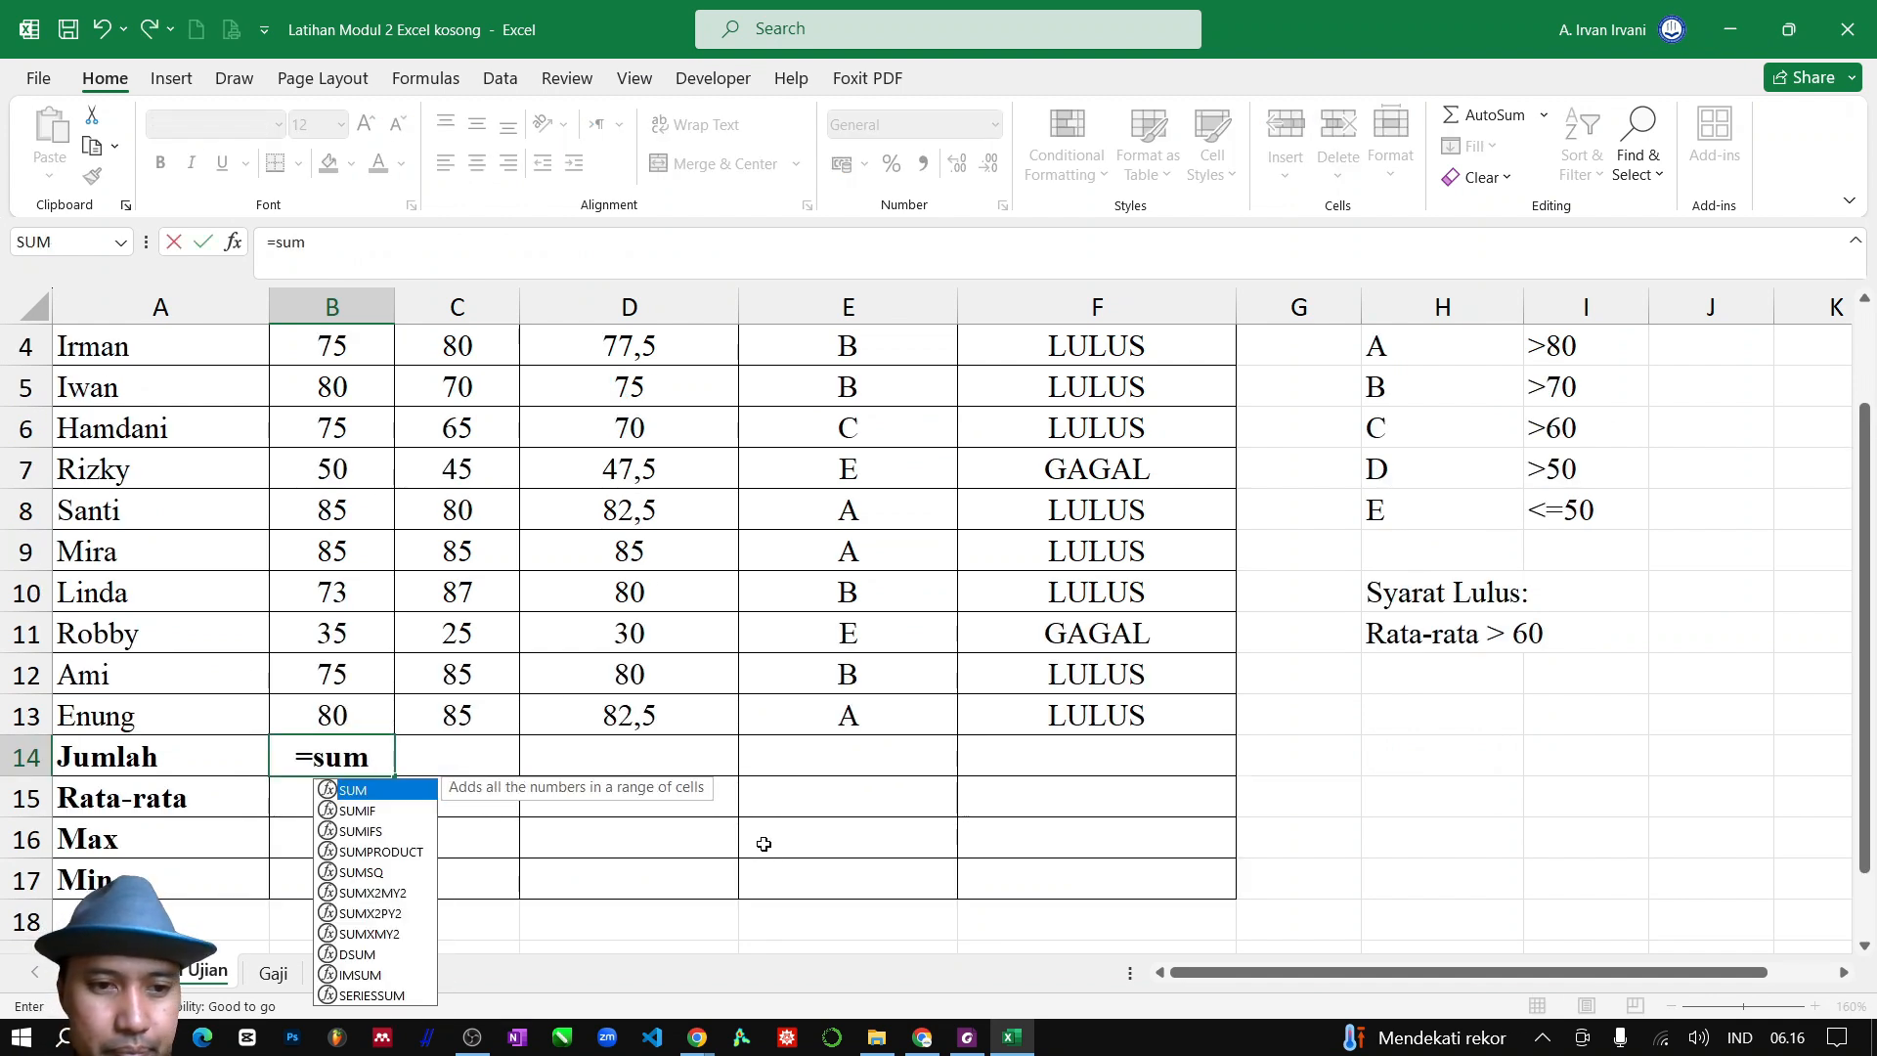
{"action": "double_click", "coordinate": [418, 792]}
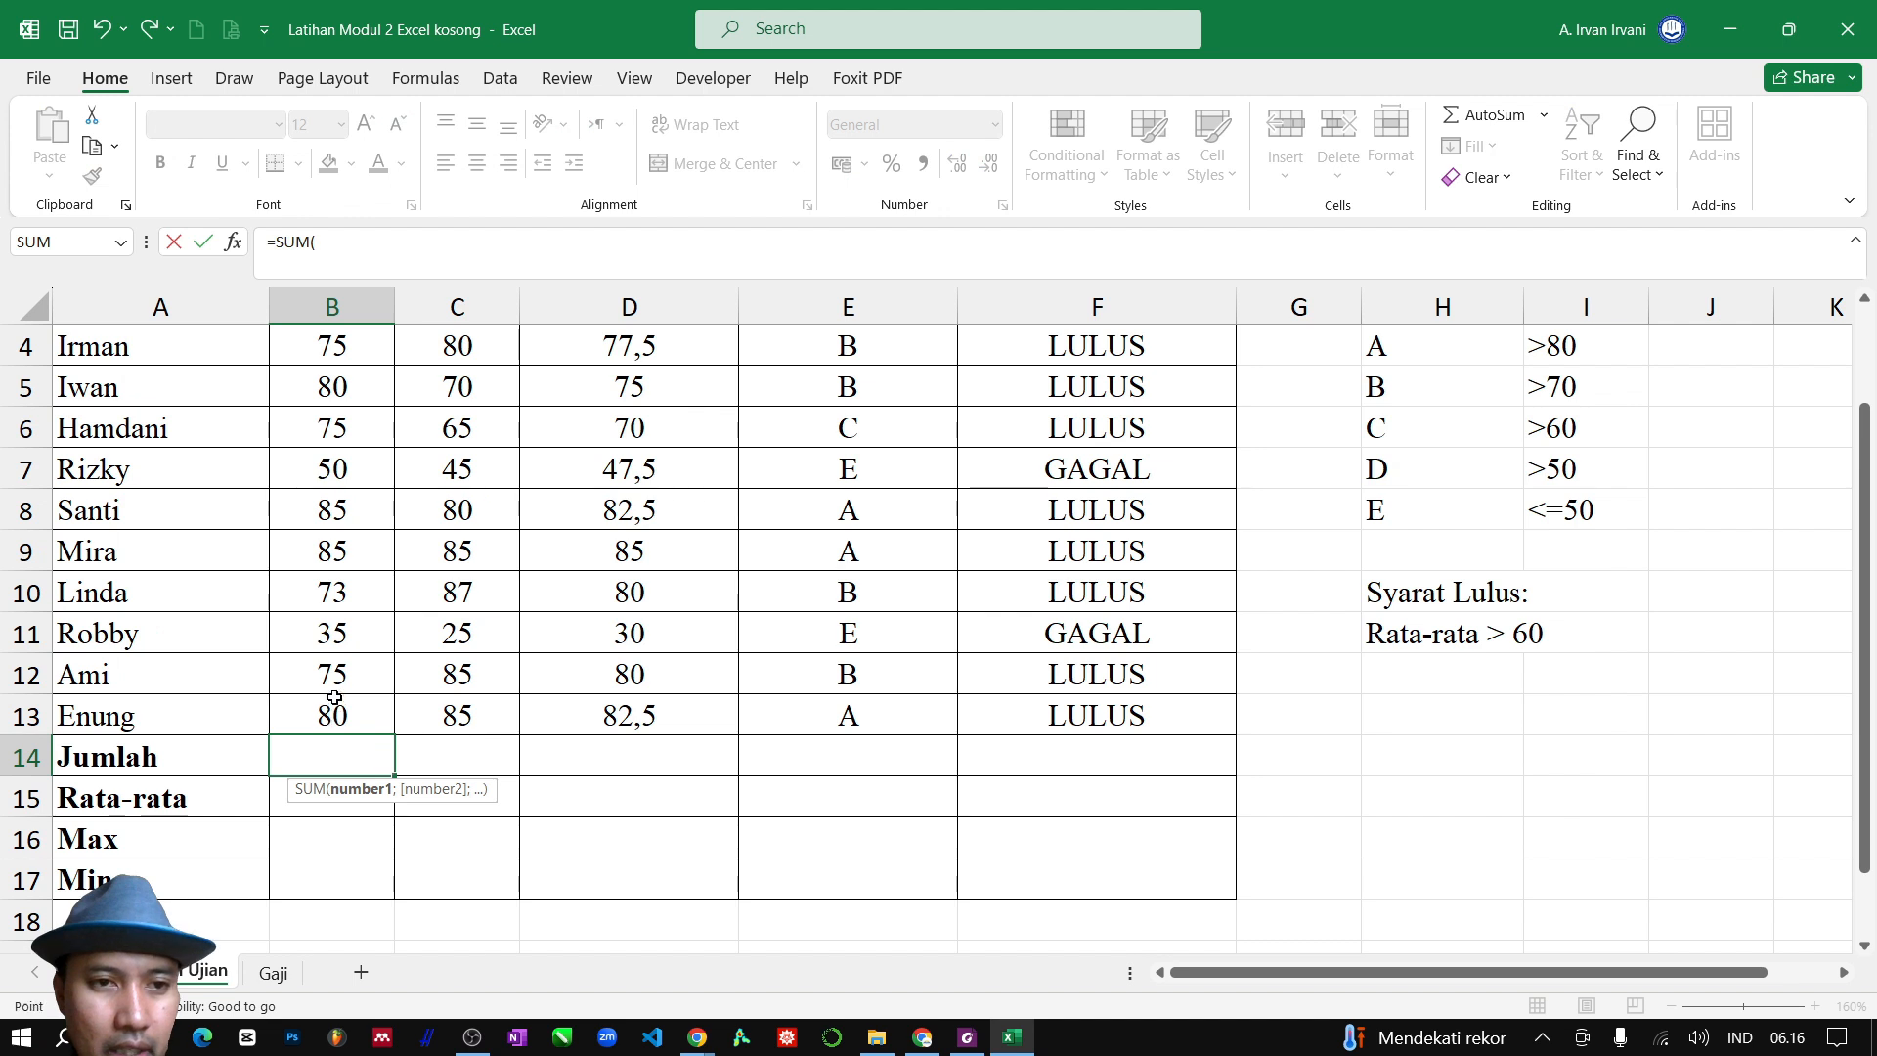
{"action": "left_click_drag", "start_coordinate": [334, 698], "coordinate": [339, 435]}
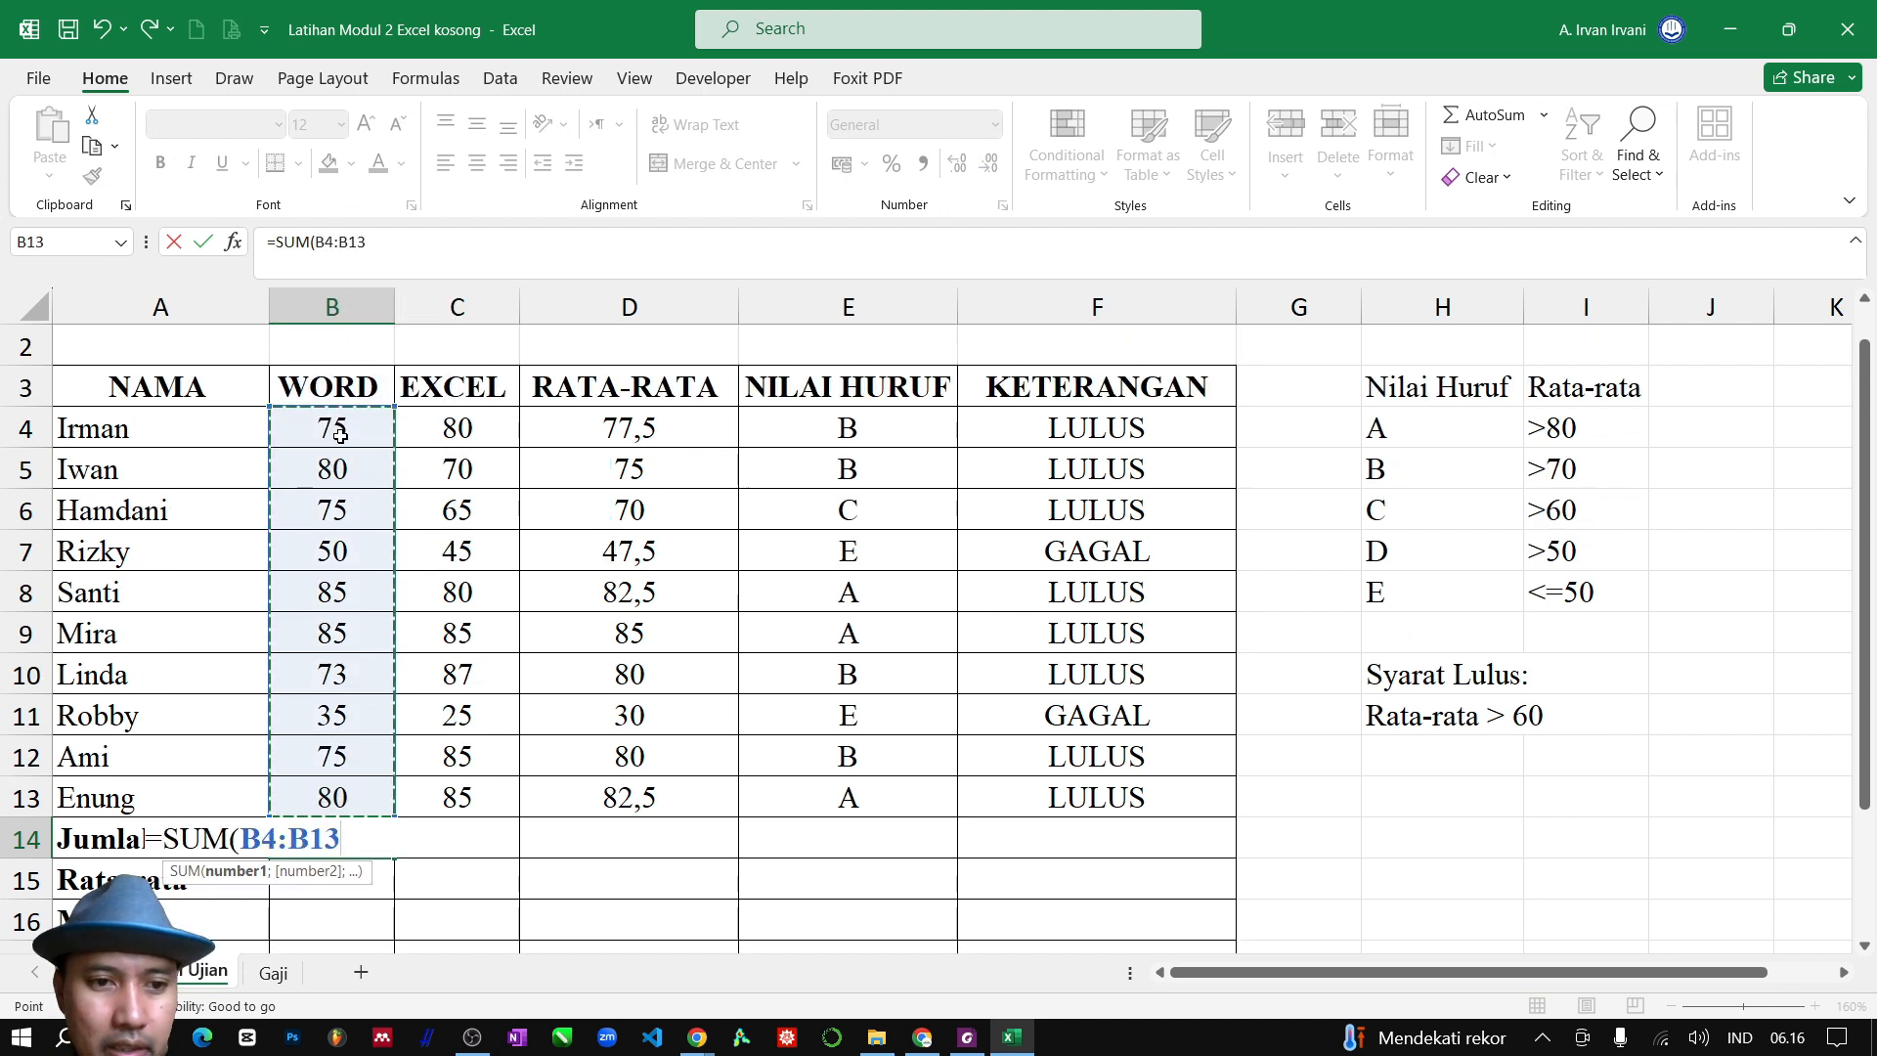
{"action": "key", "text": "Return"}
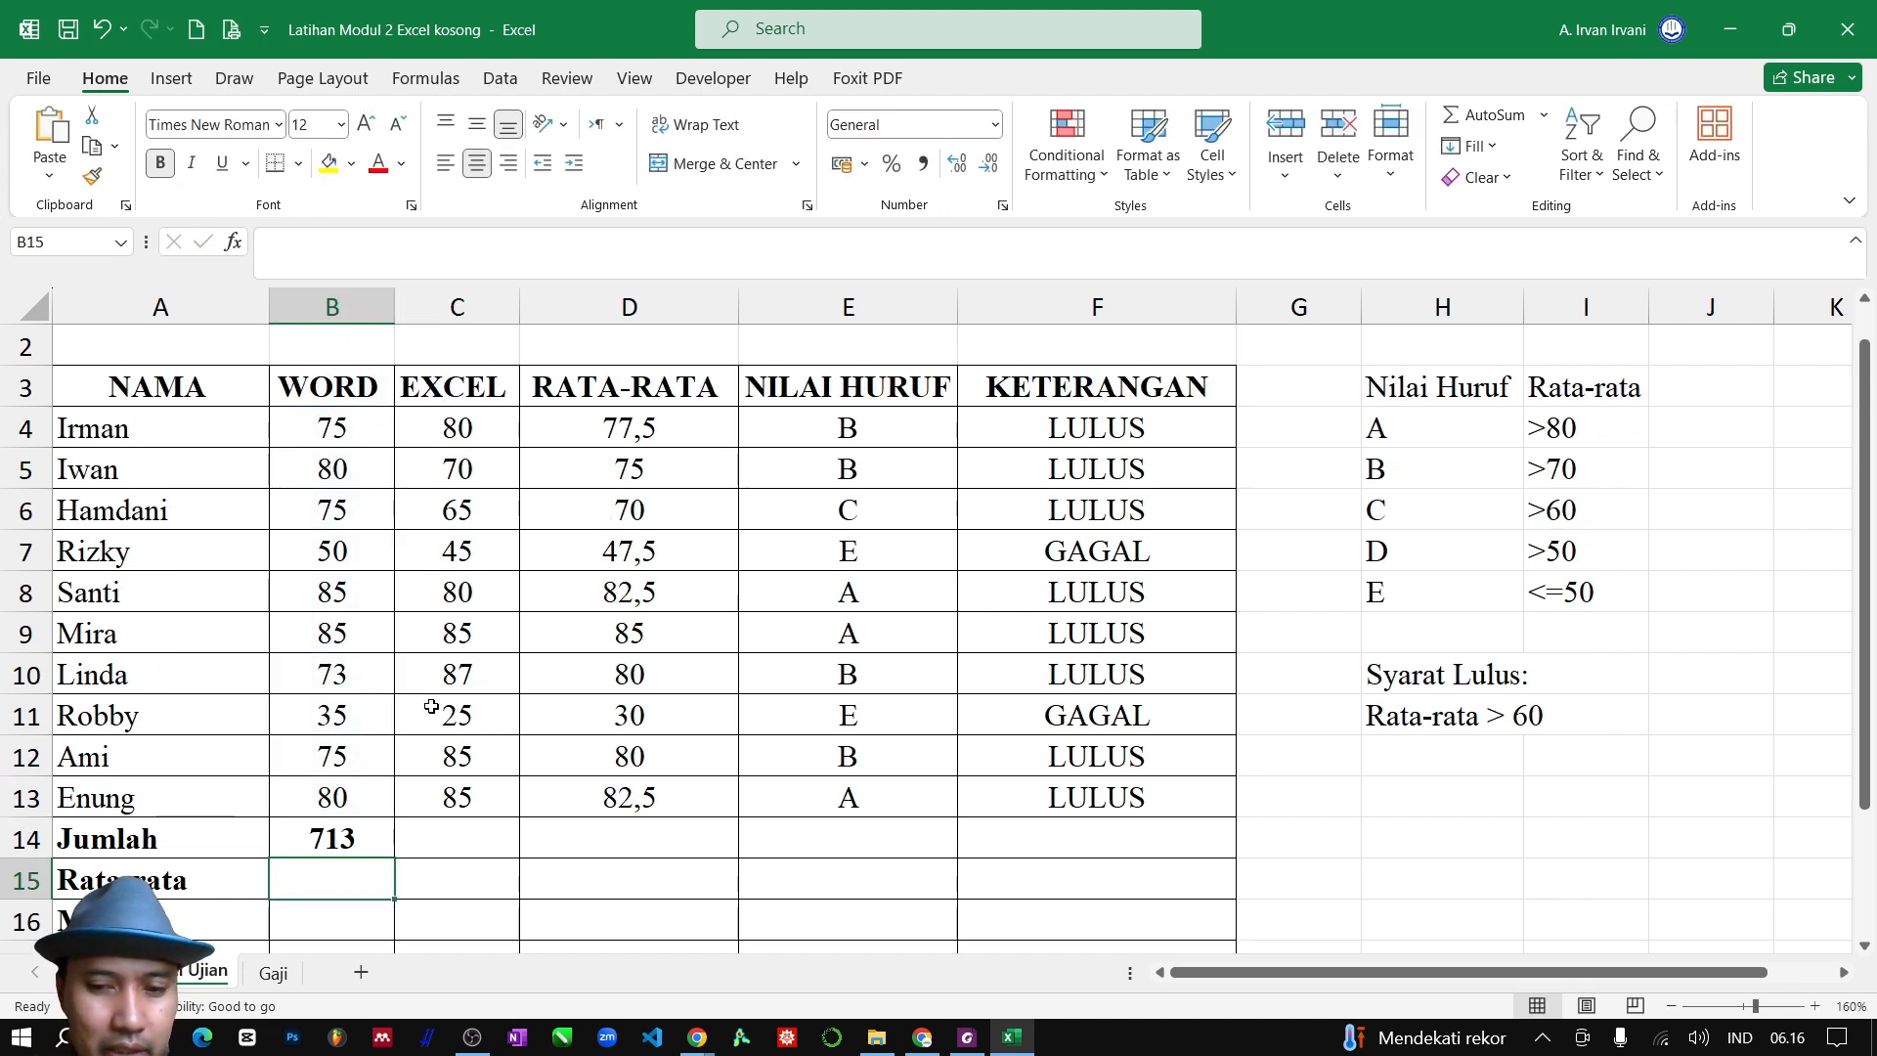
Enter the formula =AVERAGE(B4:B13) in B15 for the Rata-rata of the WORD scores
{"action": "type", "text": "=aver"}
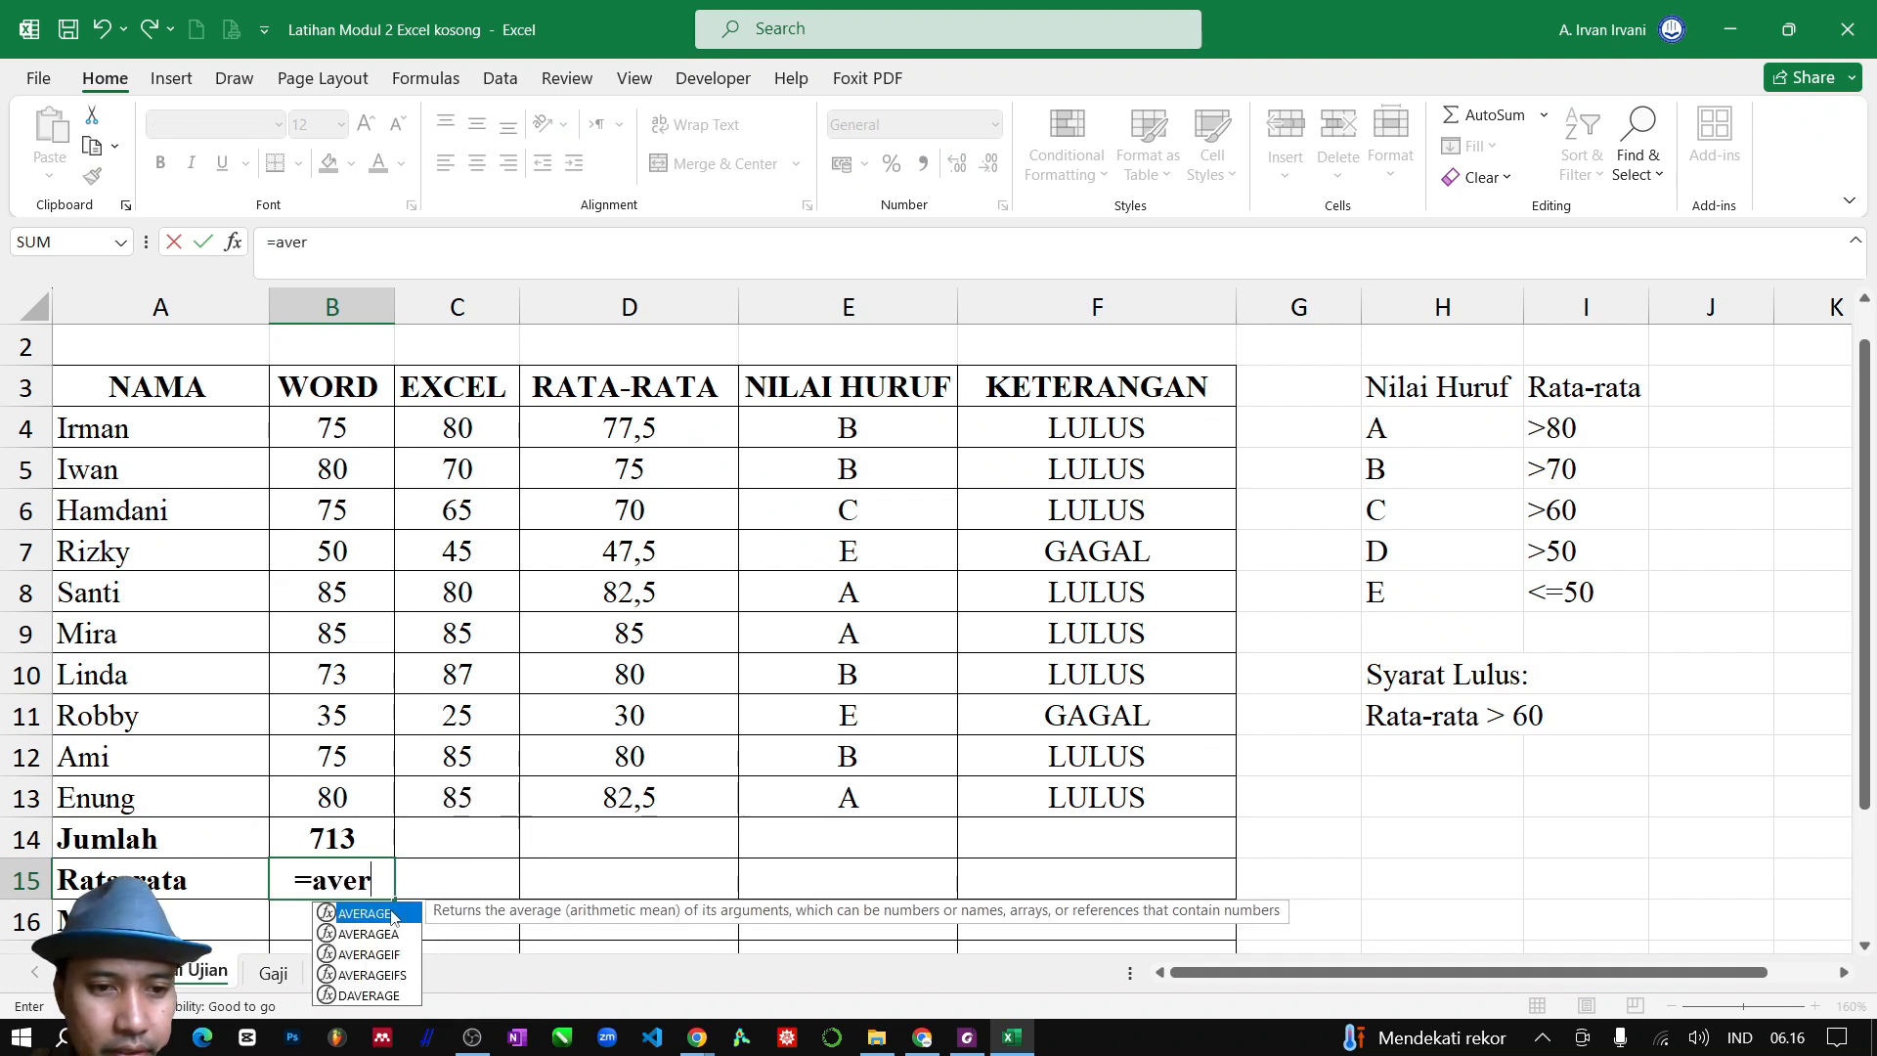
{"action": "key", "text": "Tab"}
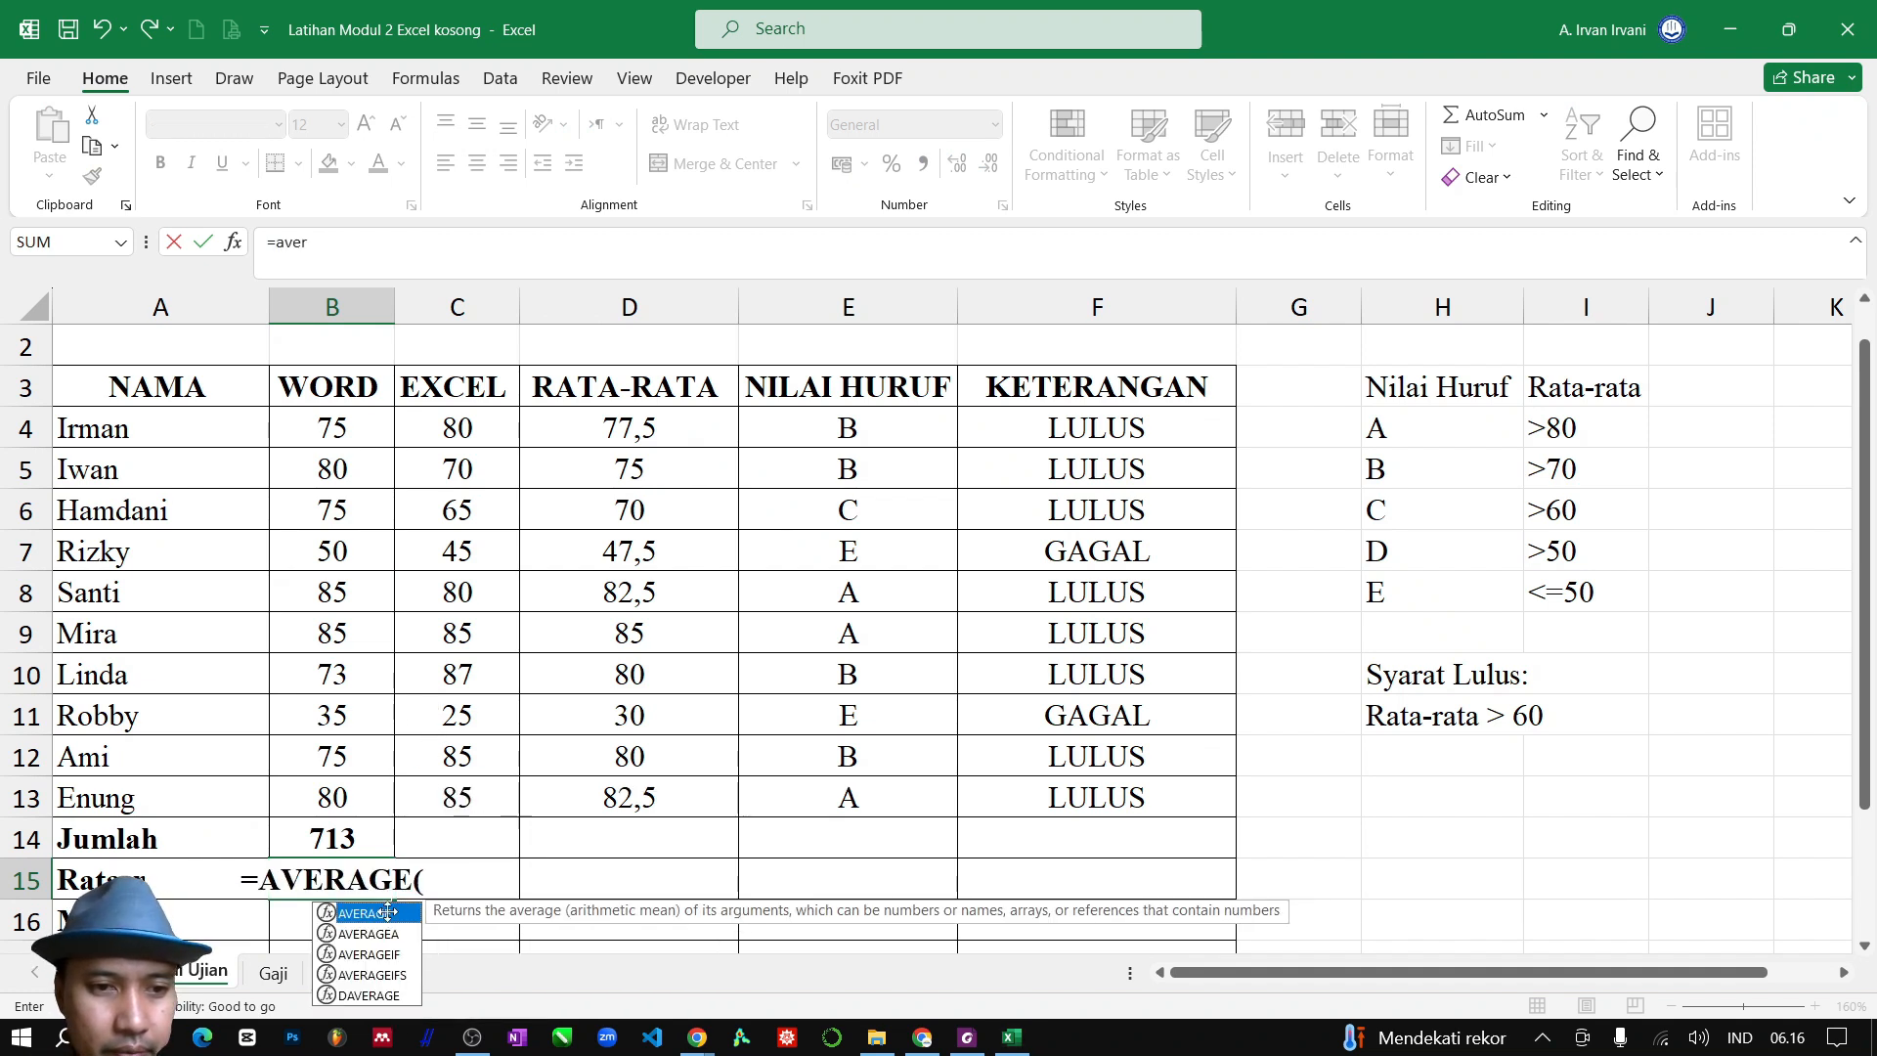
{"action": "left_click_drag", "start_coordinate": [337, 810], "coordinate": [330, 427]}
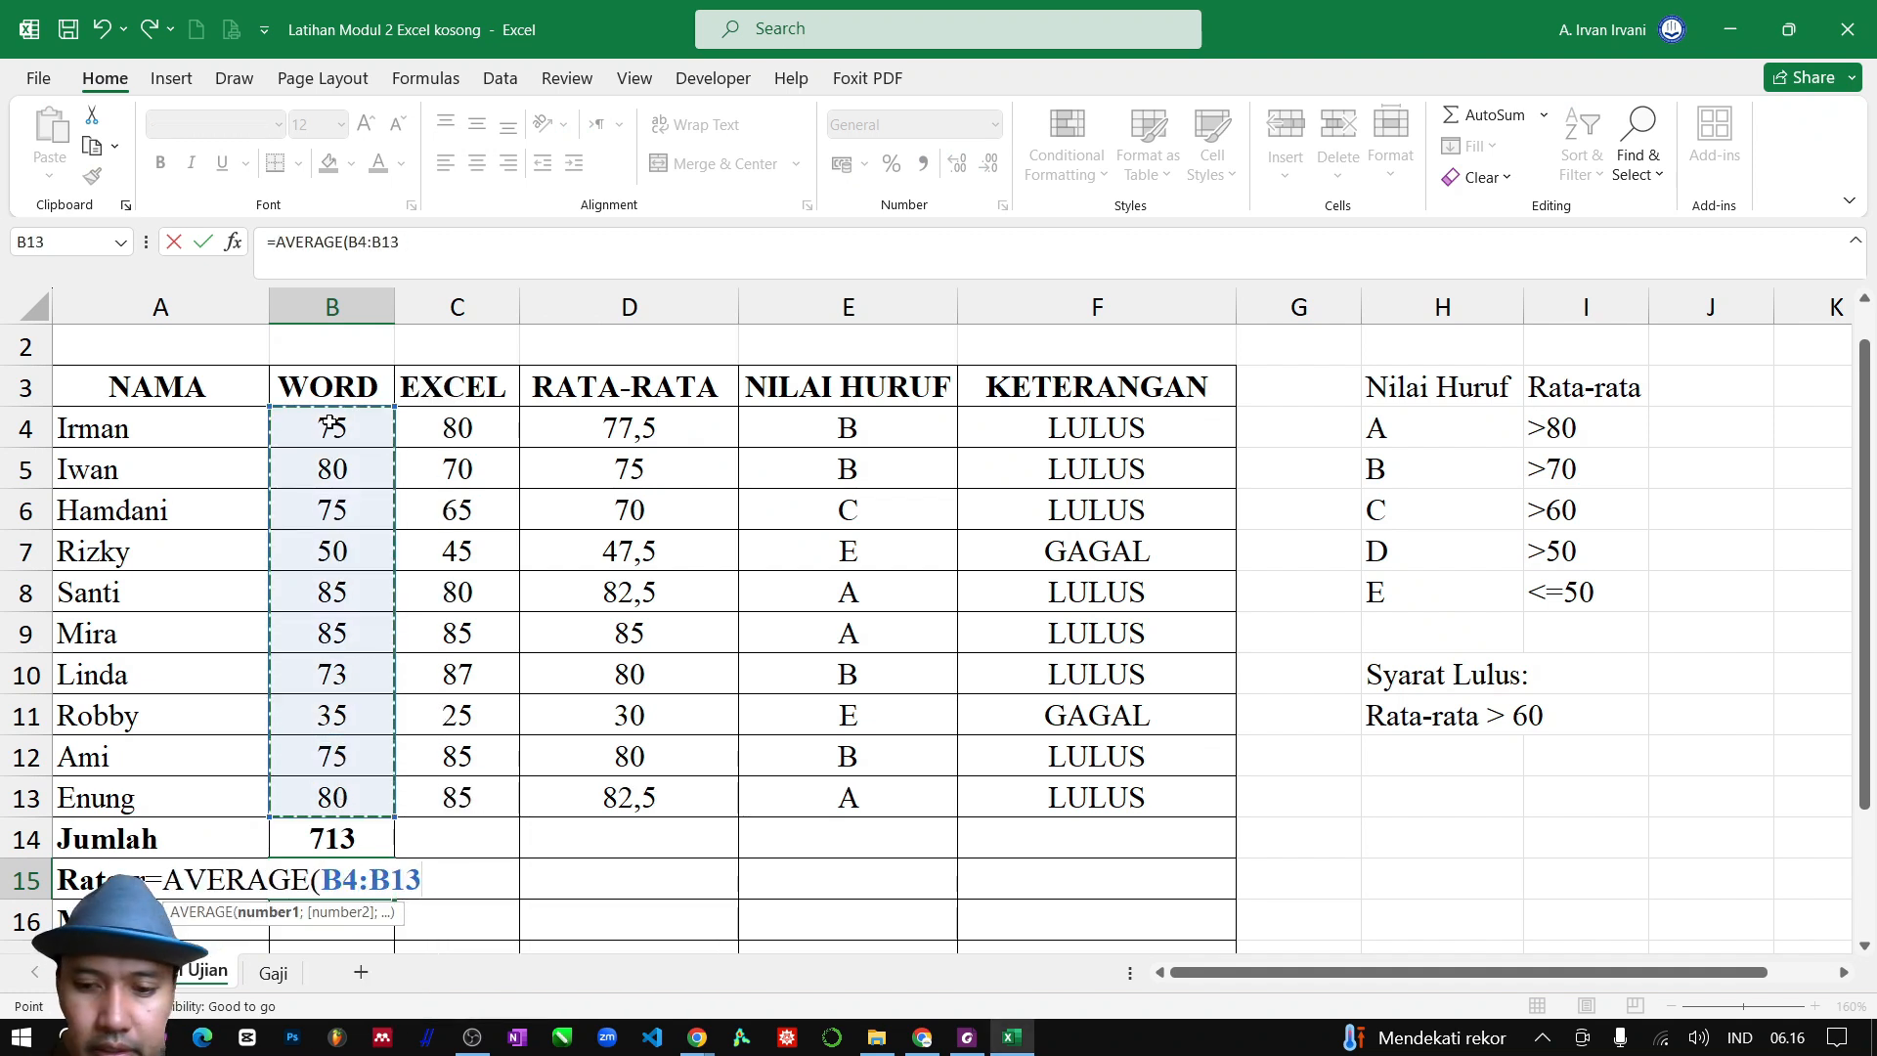
{"action": "type", "text": ")"}
{"action": "key", "text": "Return"}
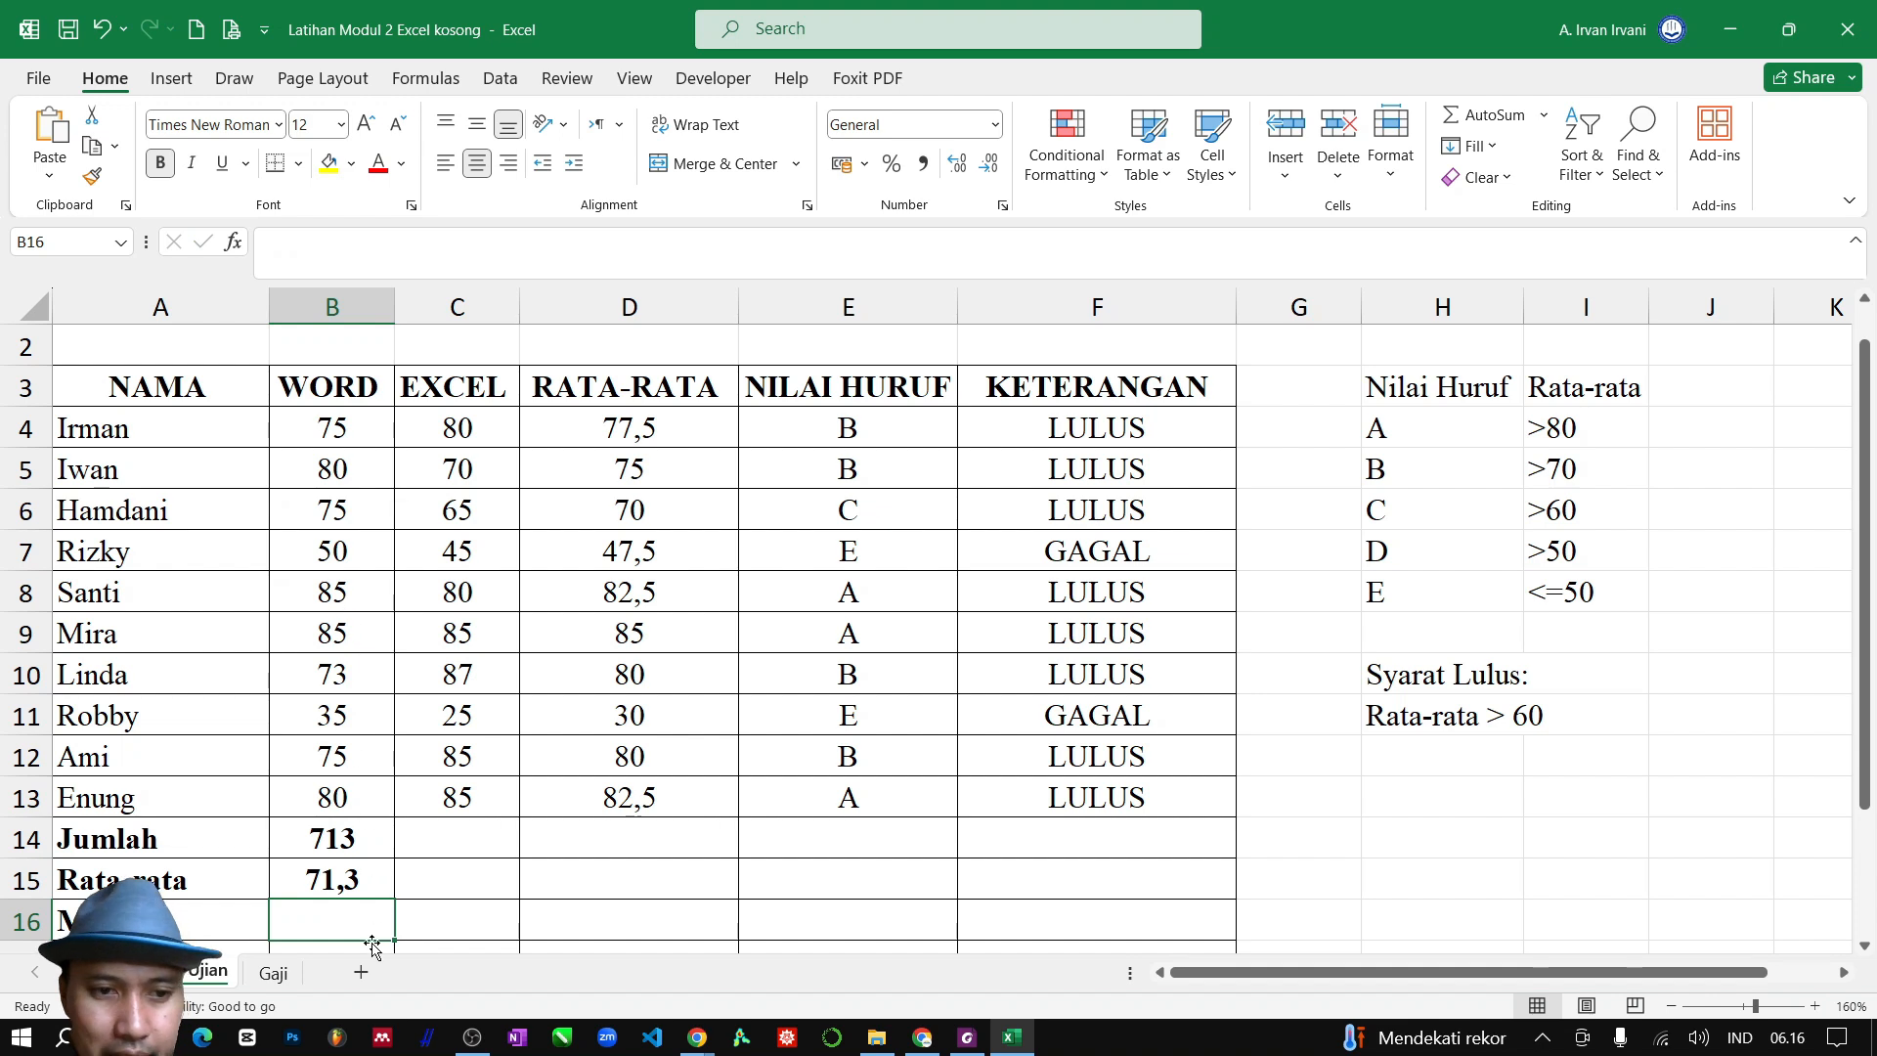
Enter the formula =MAX(B4:B13) in B16 for the Max of the WORD scores
{"action": "type", "text": "=max"}
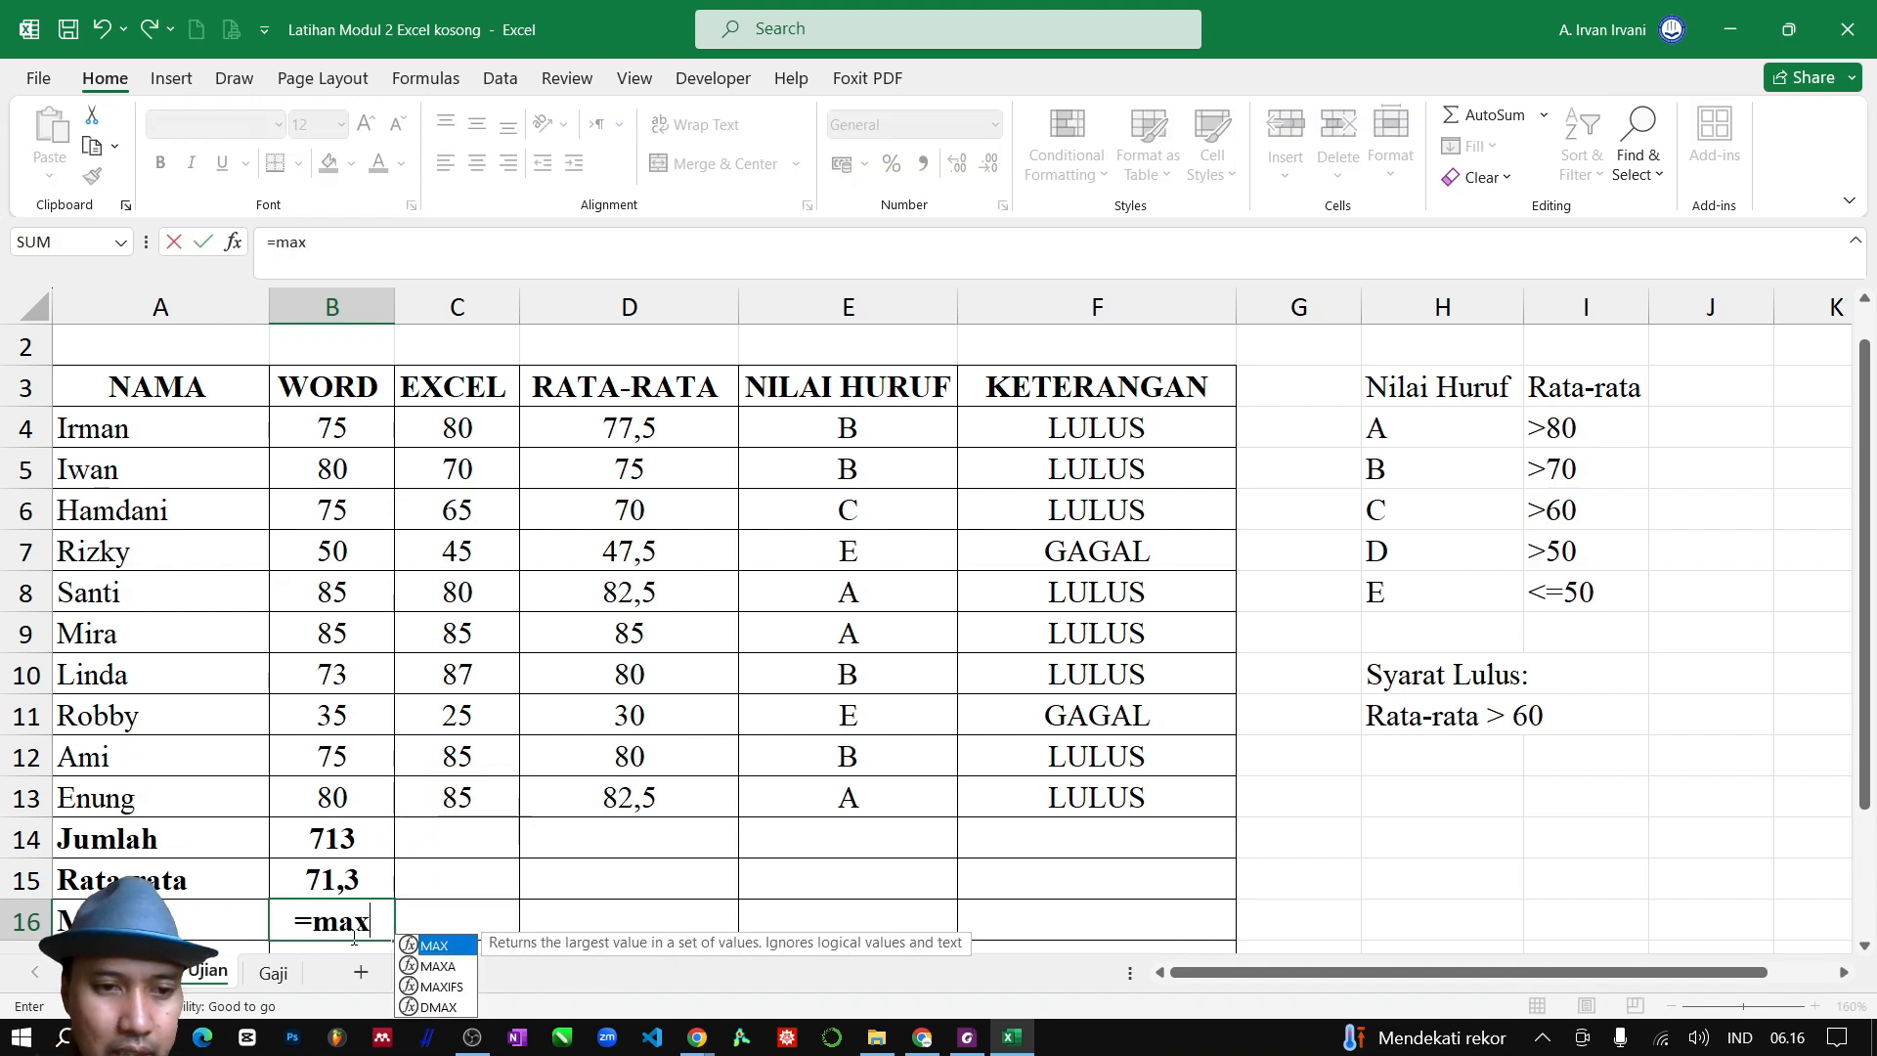
{"action": "key", "text": "Tab"}
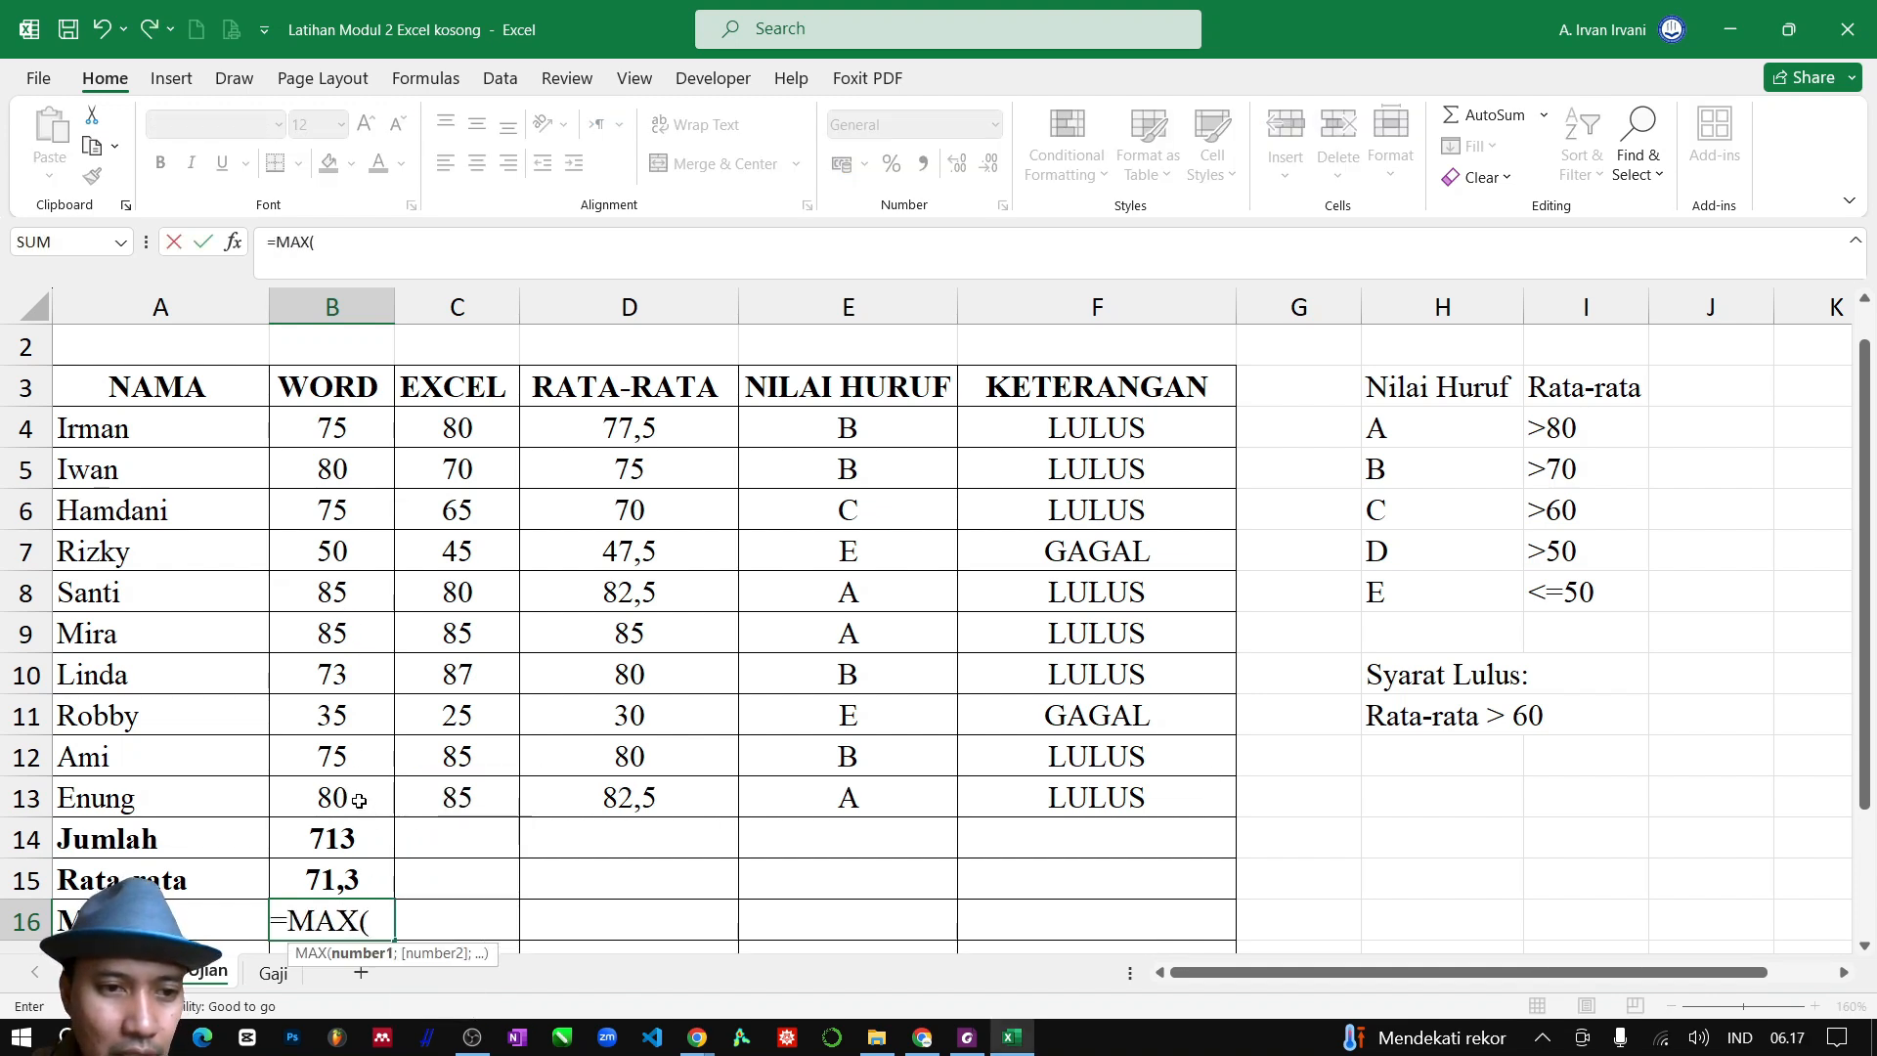
{"action": "left_click_drag", "start_coordinate": [364, 798], "coordinate": [360, 428]}
{"action": "type", "text": ")"}
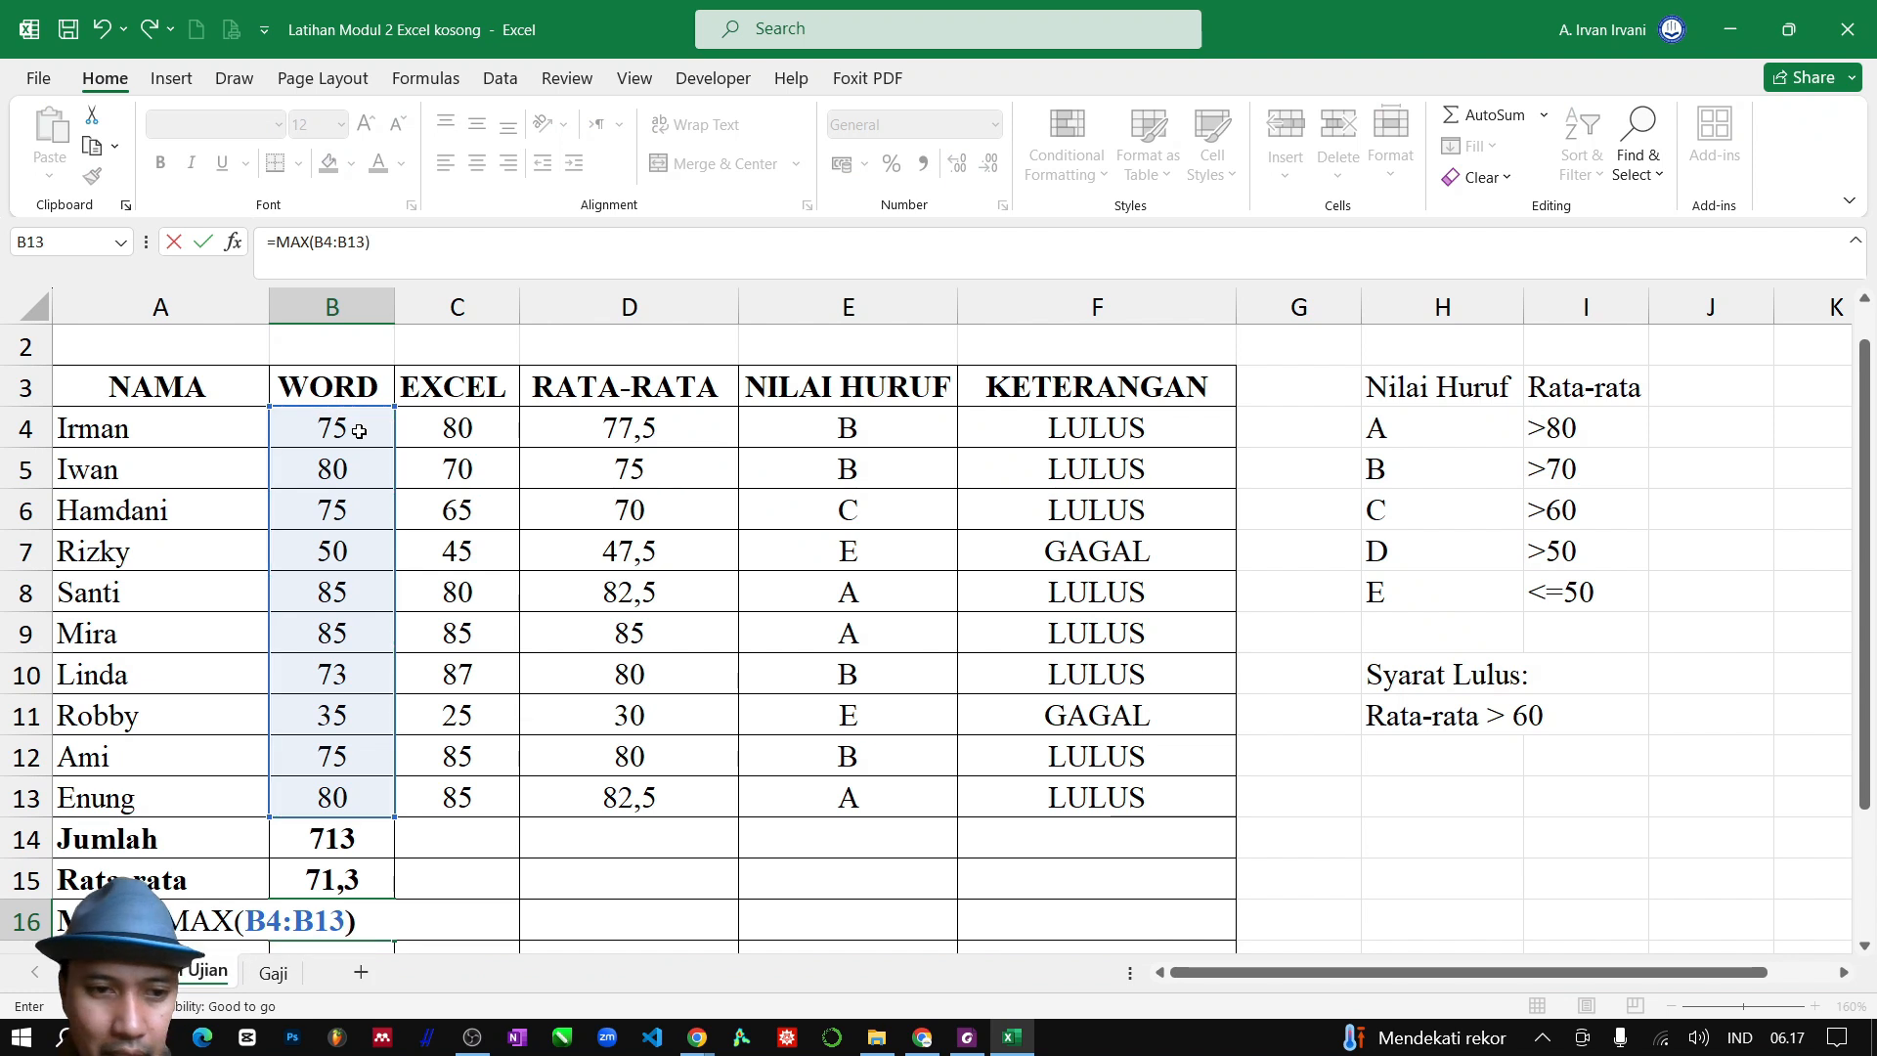
{"action": "key", "text": "Return"}
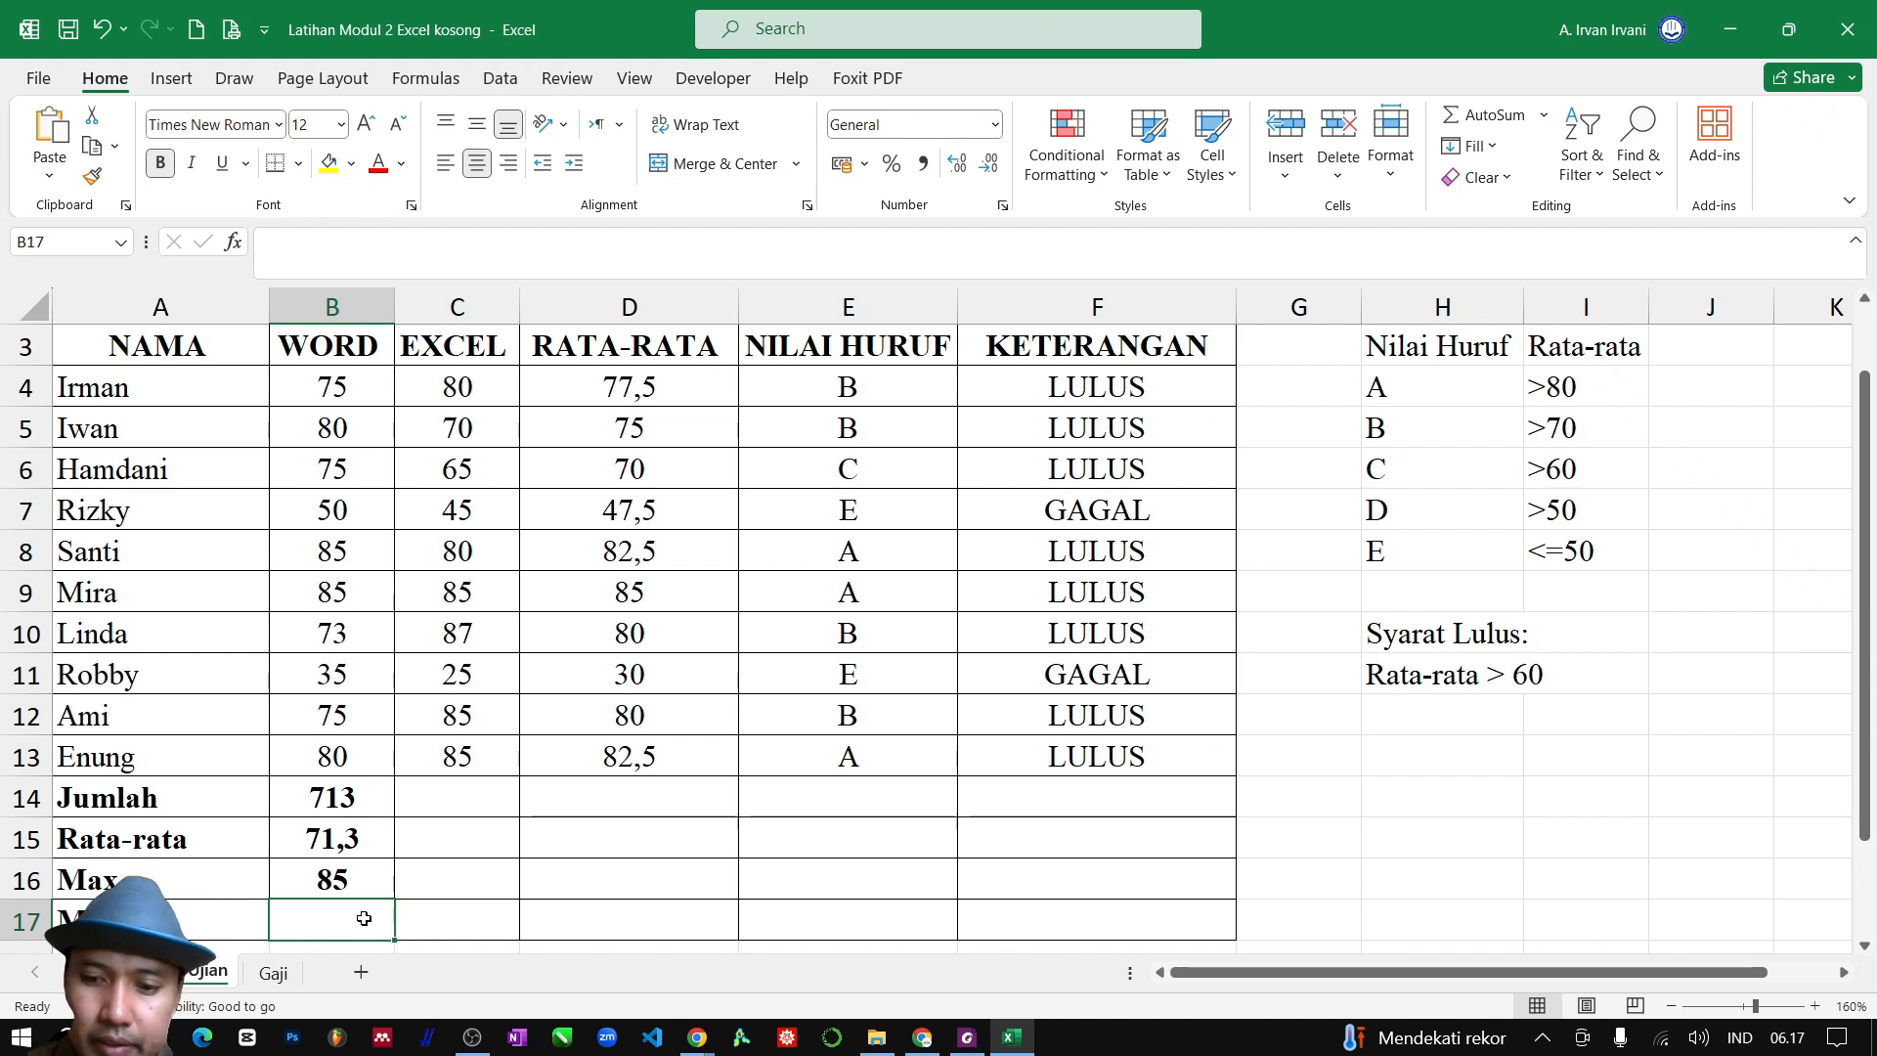
Enter the formula =MIN(B4:B13) in B17 for the Min of the WORD scores
{"action": "type", "text": "=min"}
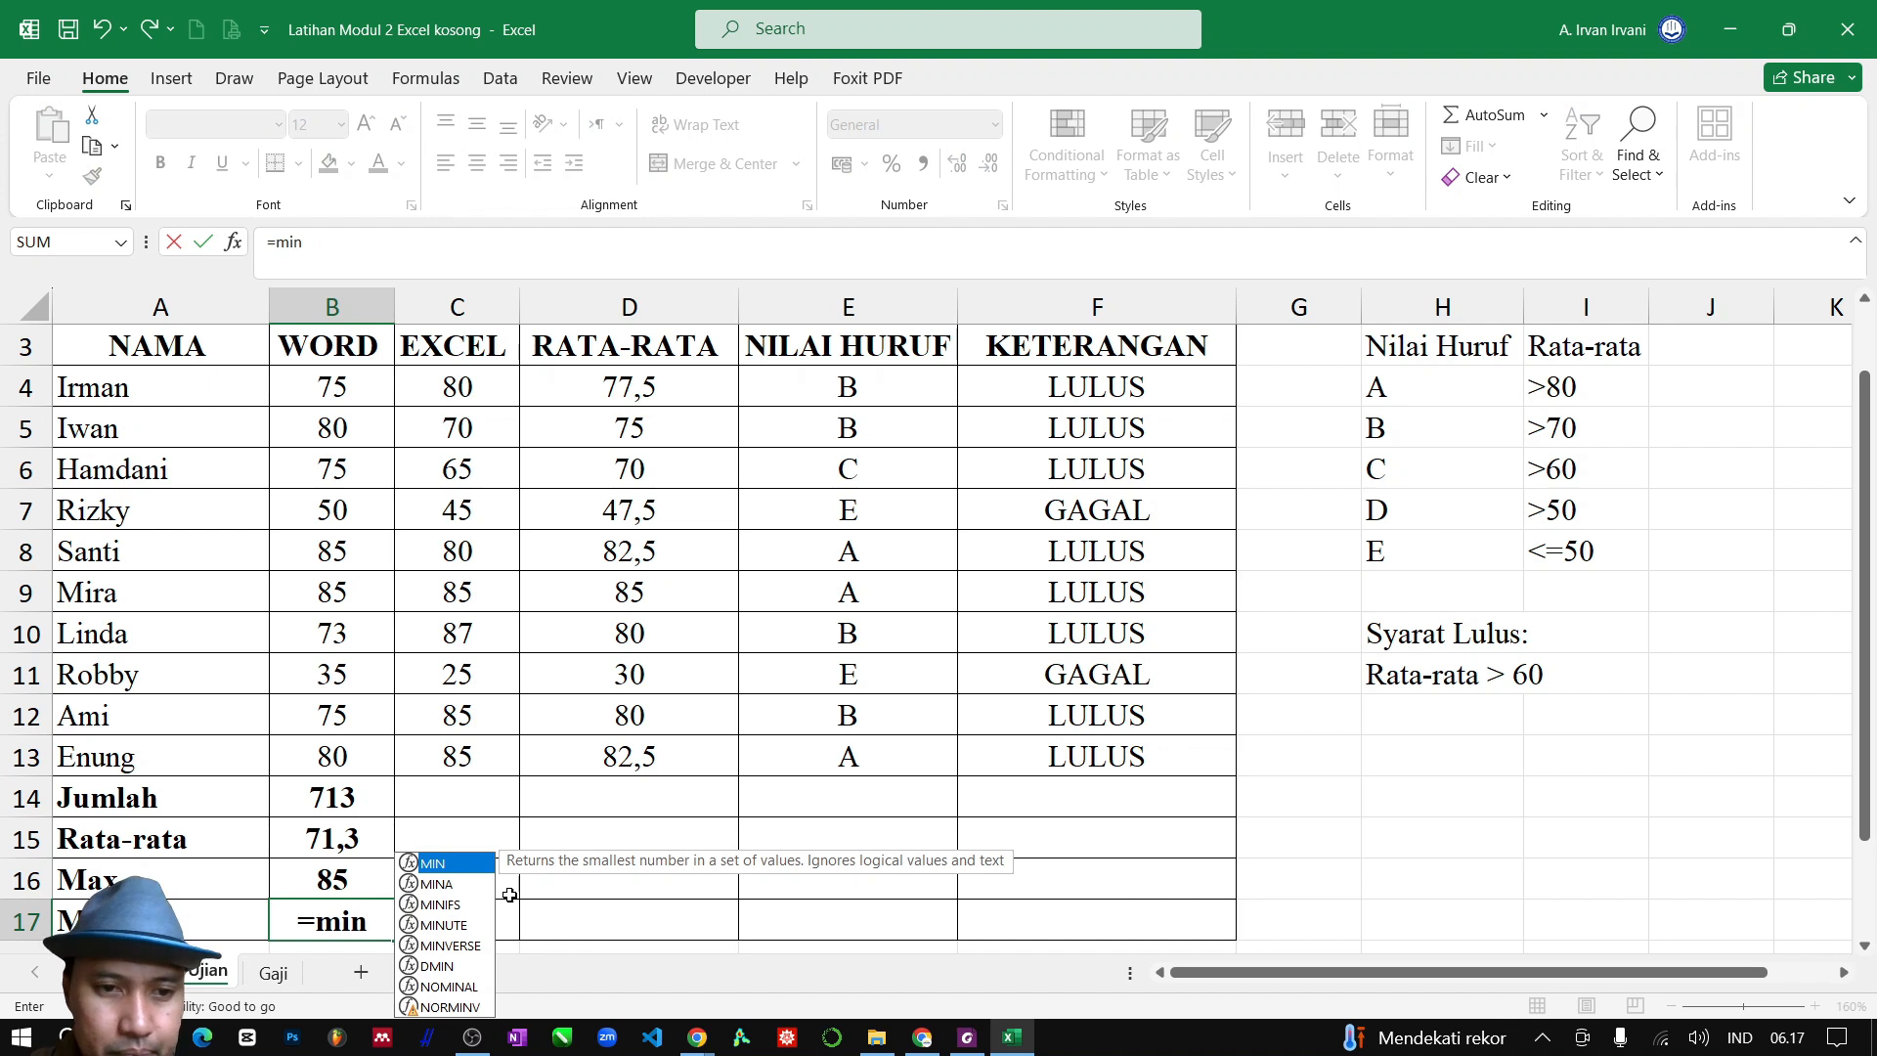
{"action": "double_click", "coordinate": [470, 863]}
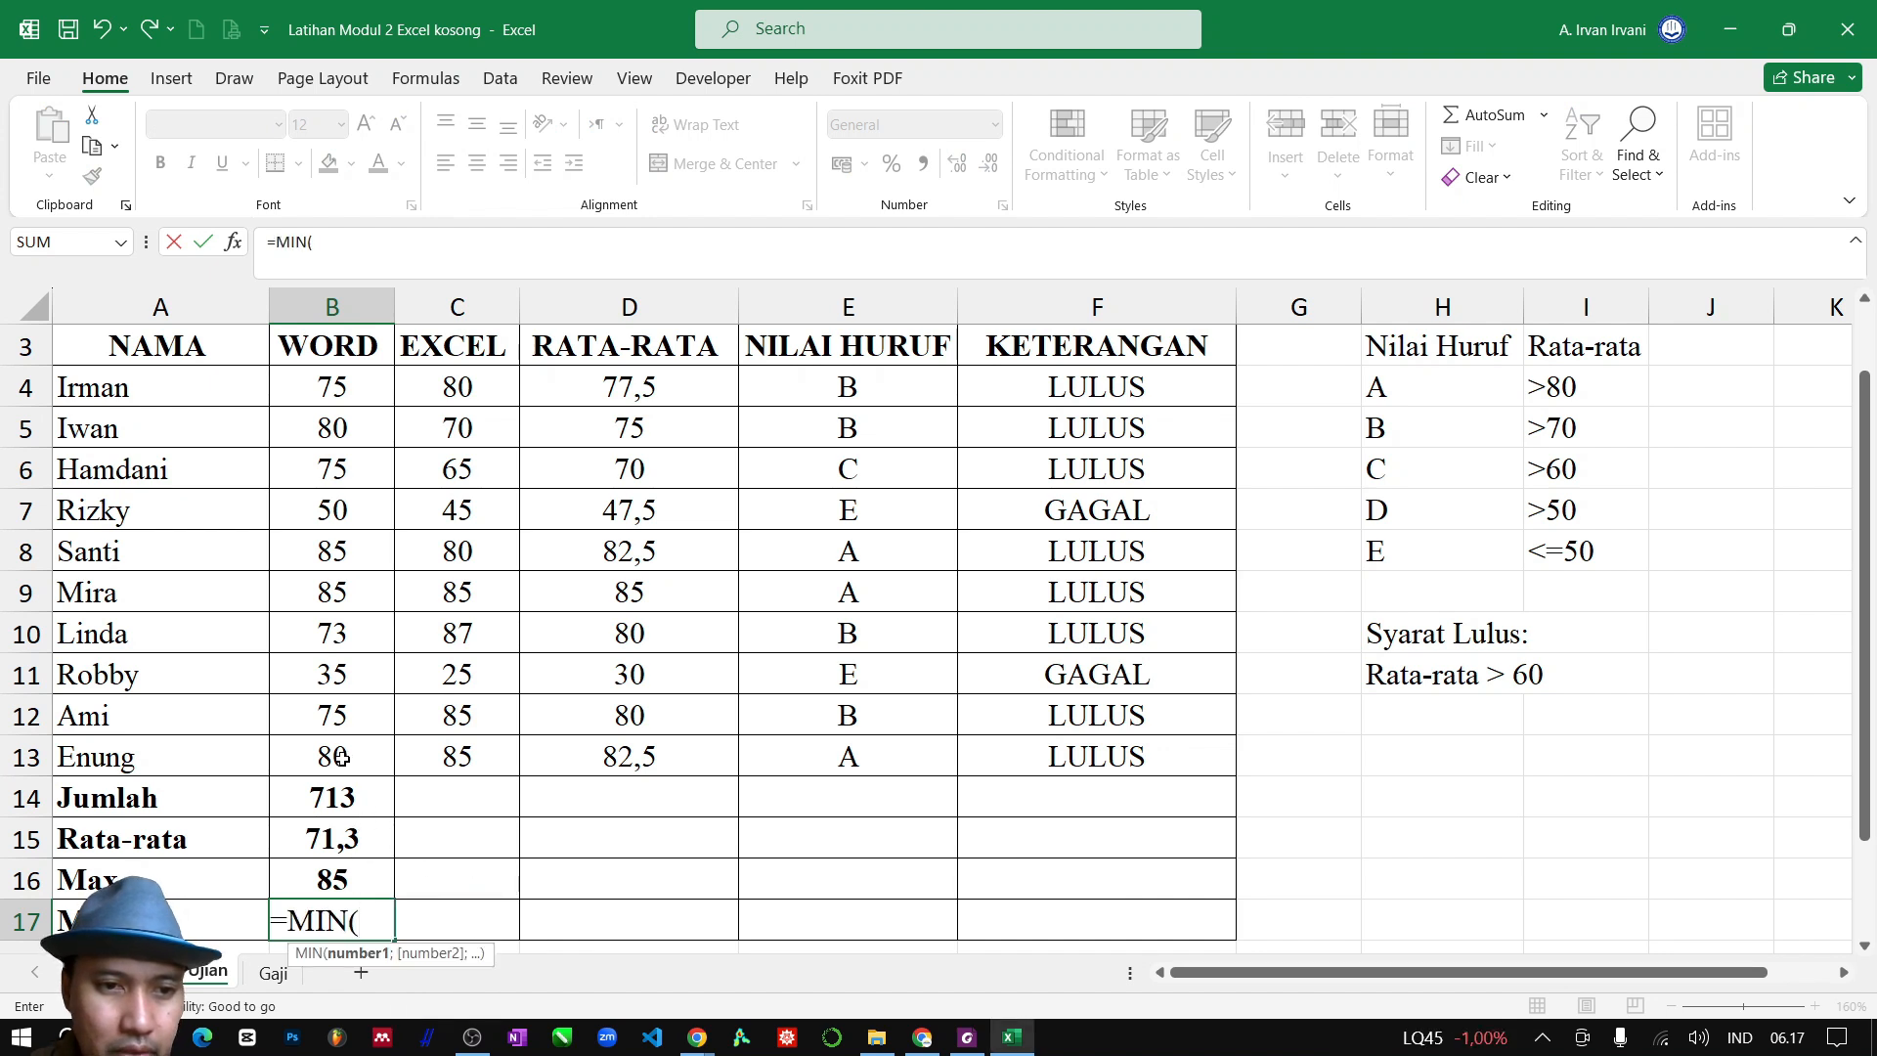
{"action": "left_click_drag", "start_coordinate": [333, 756], "coordinate": [340, 401]}
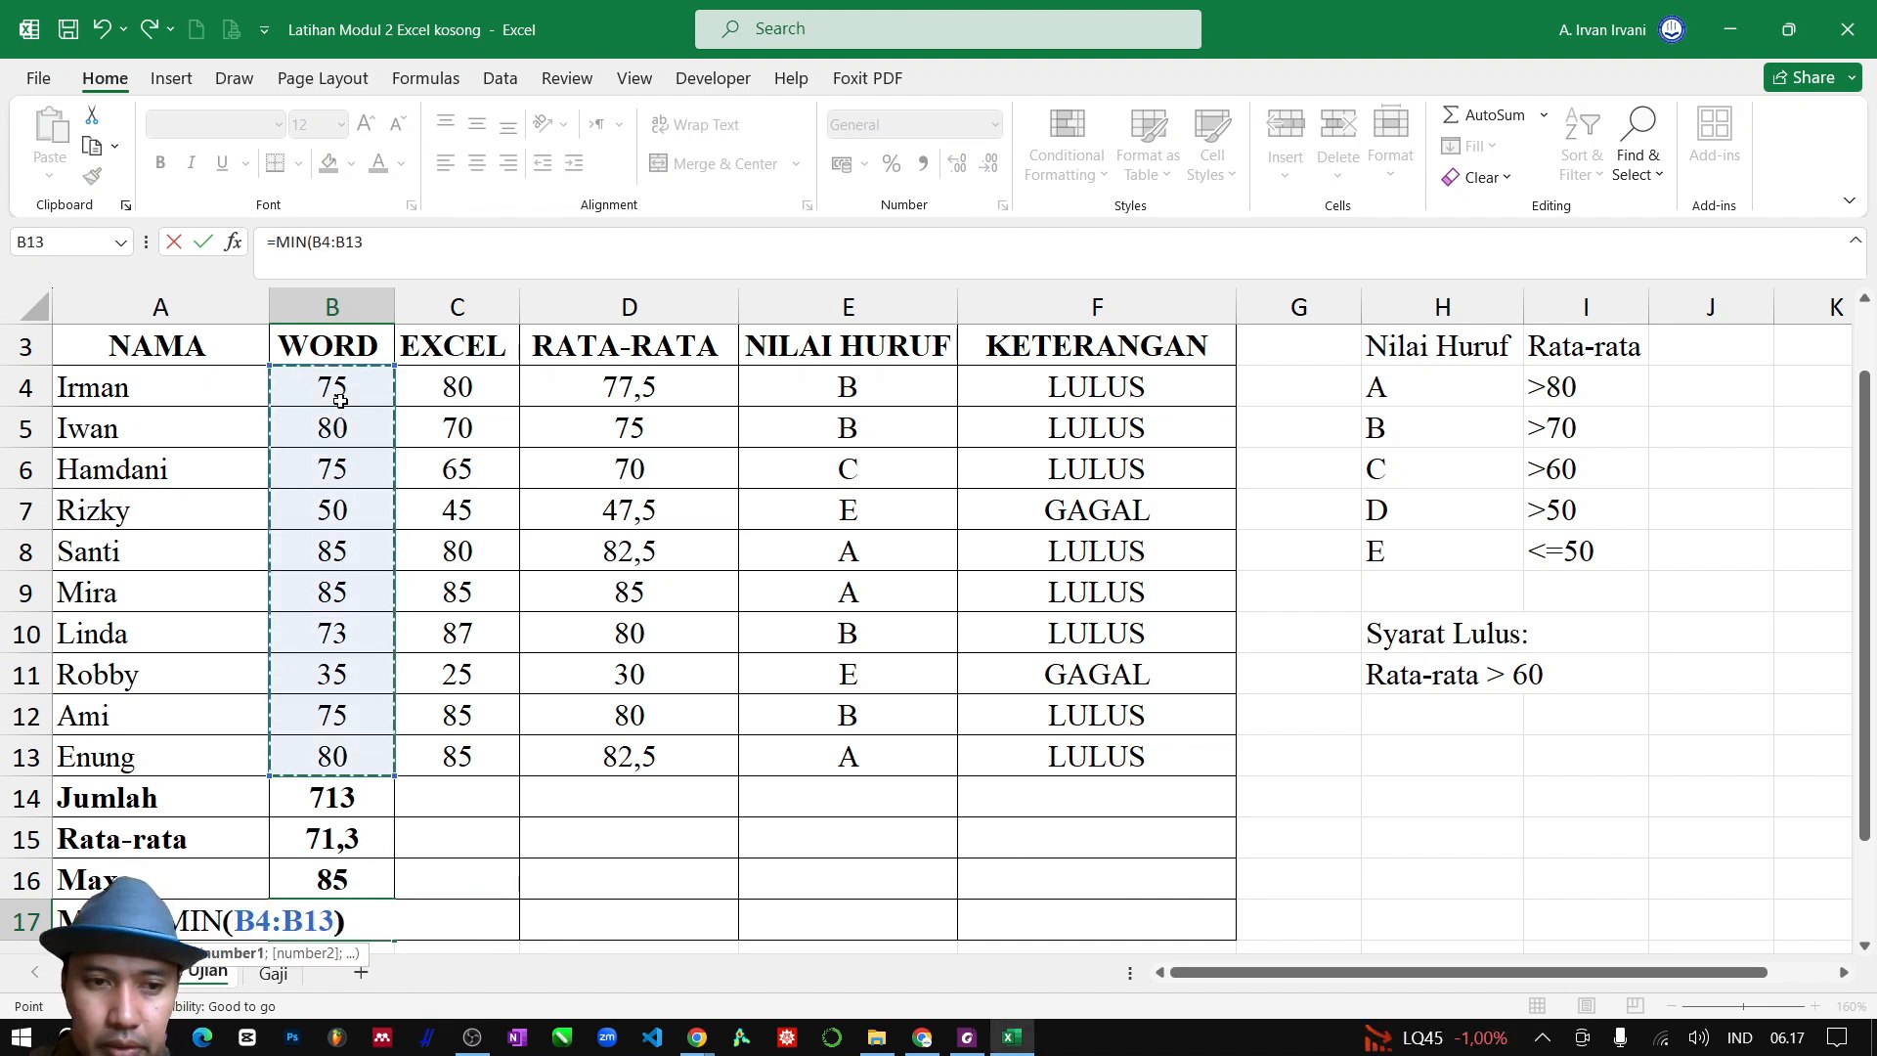
{"action": "key", "text": "Return"}
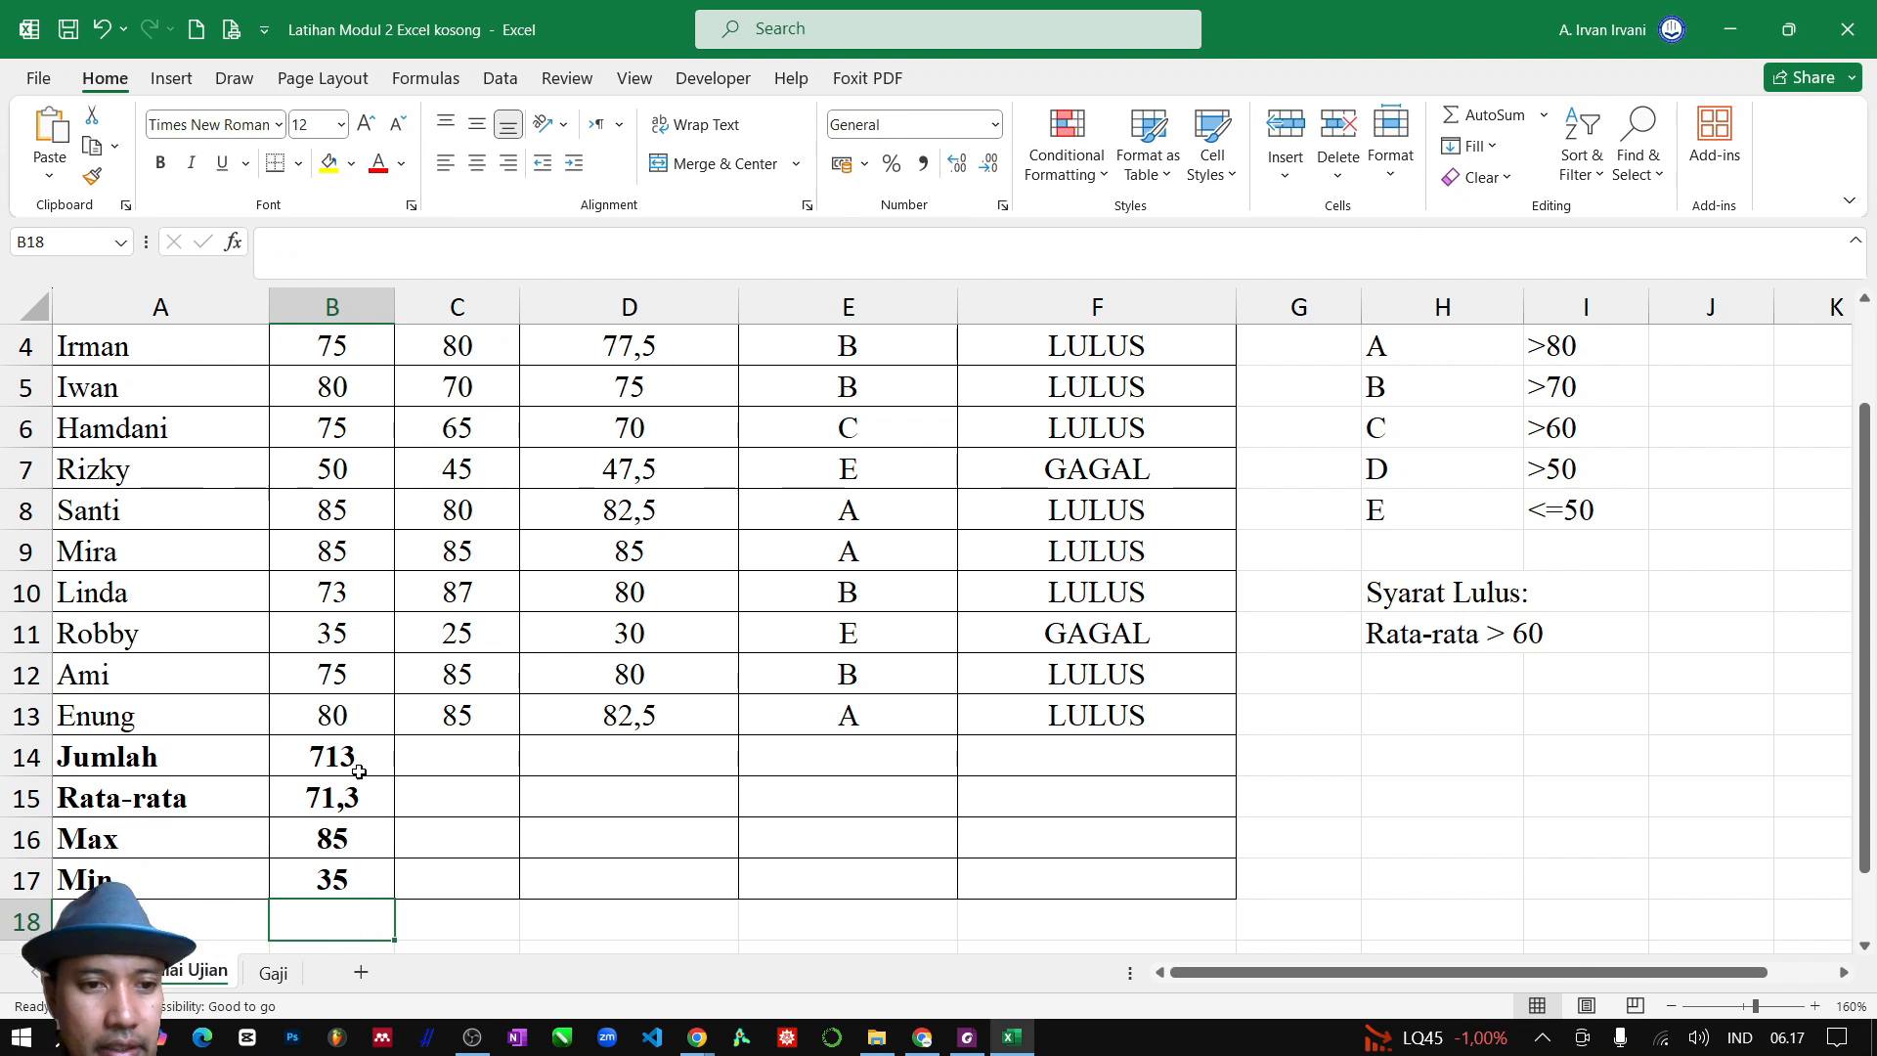
Fill the four summary formulas in B14:B17 across to column D and review the completed table
{"action": "left_click_drag", "start_coordinate": [359, 771], "coordinate": [679, 898]}
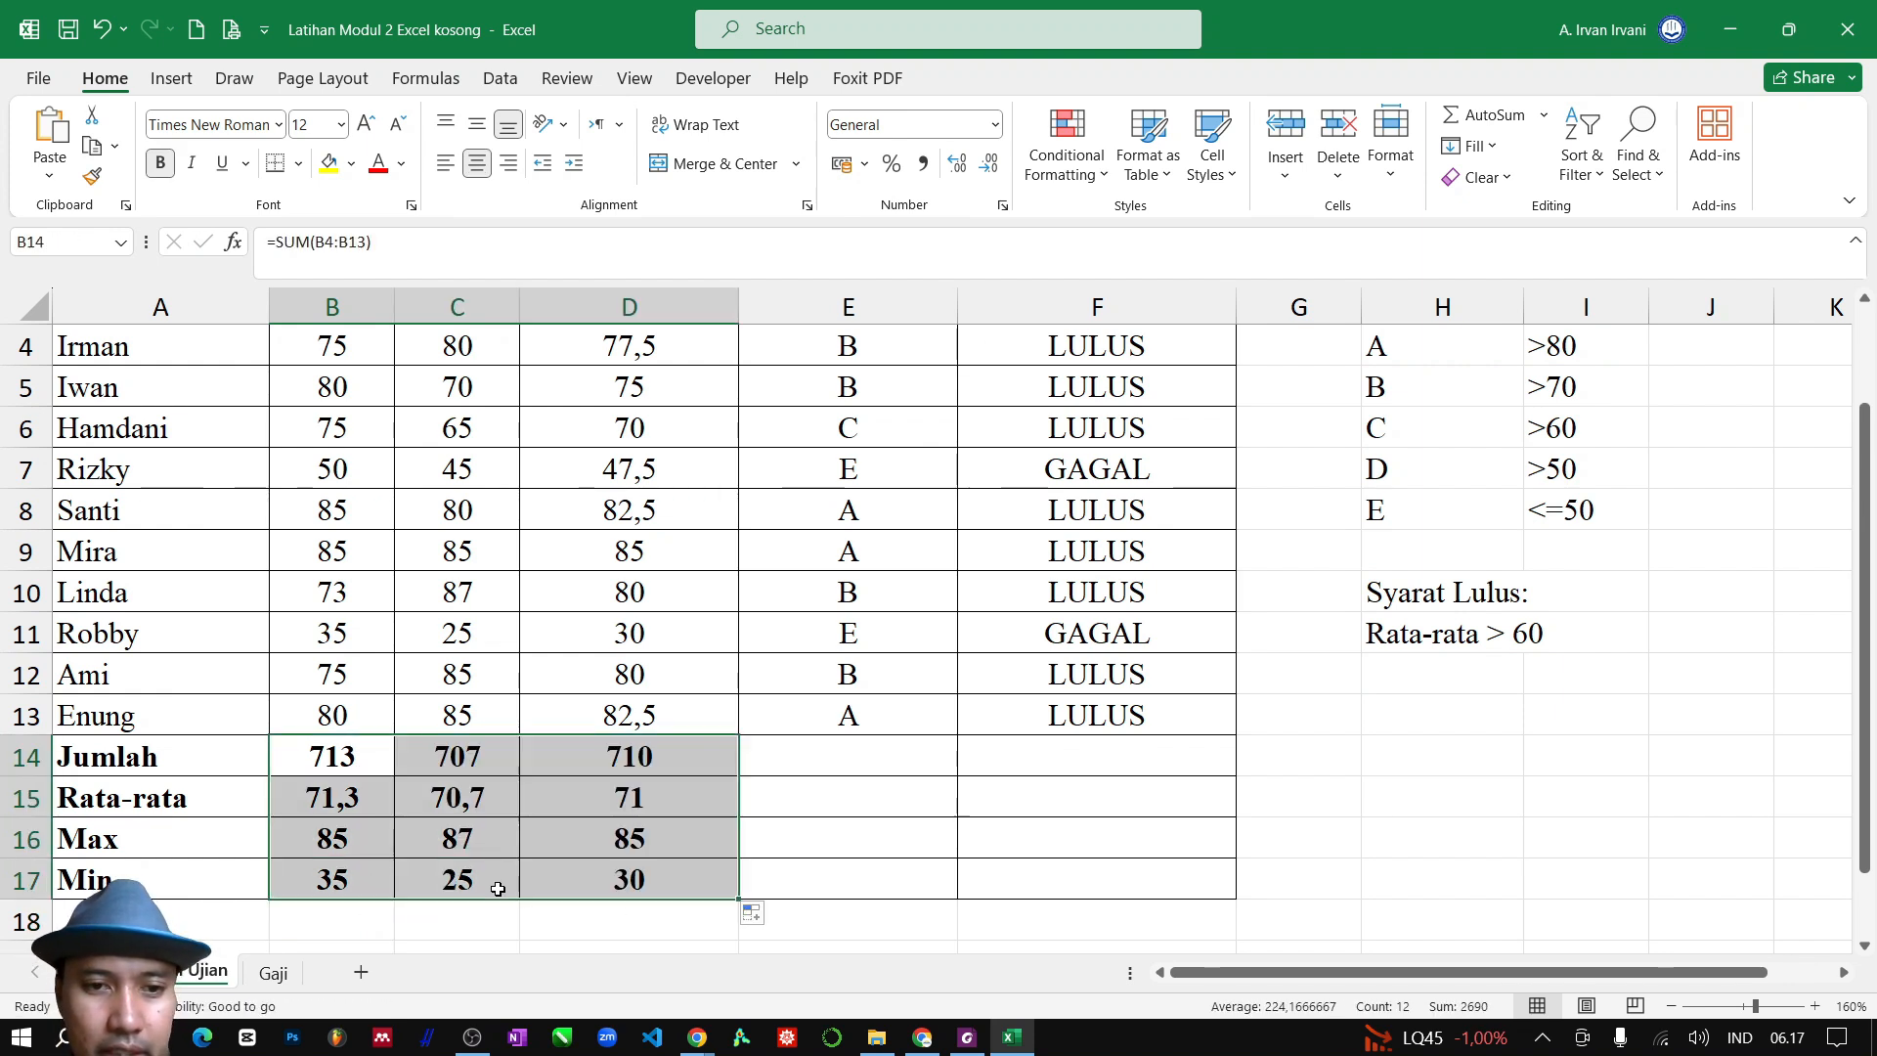
{"action": "scroll", "coordinate": [691, 870], "scroll_direction": "up", "scroll_amount": 1}
{"action": "scroll", "coordinate": [693, 865], "scroll_direction": "down", "scroll_amount": 2}
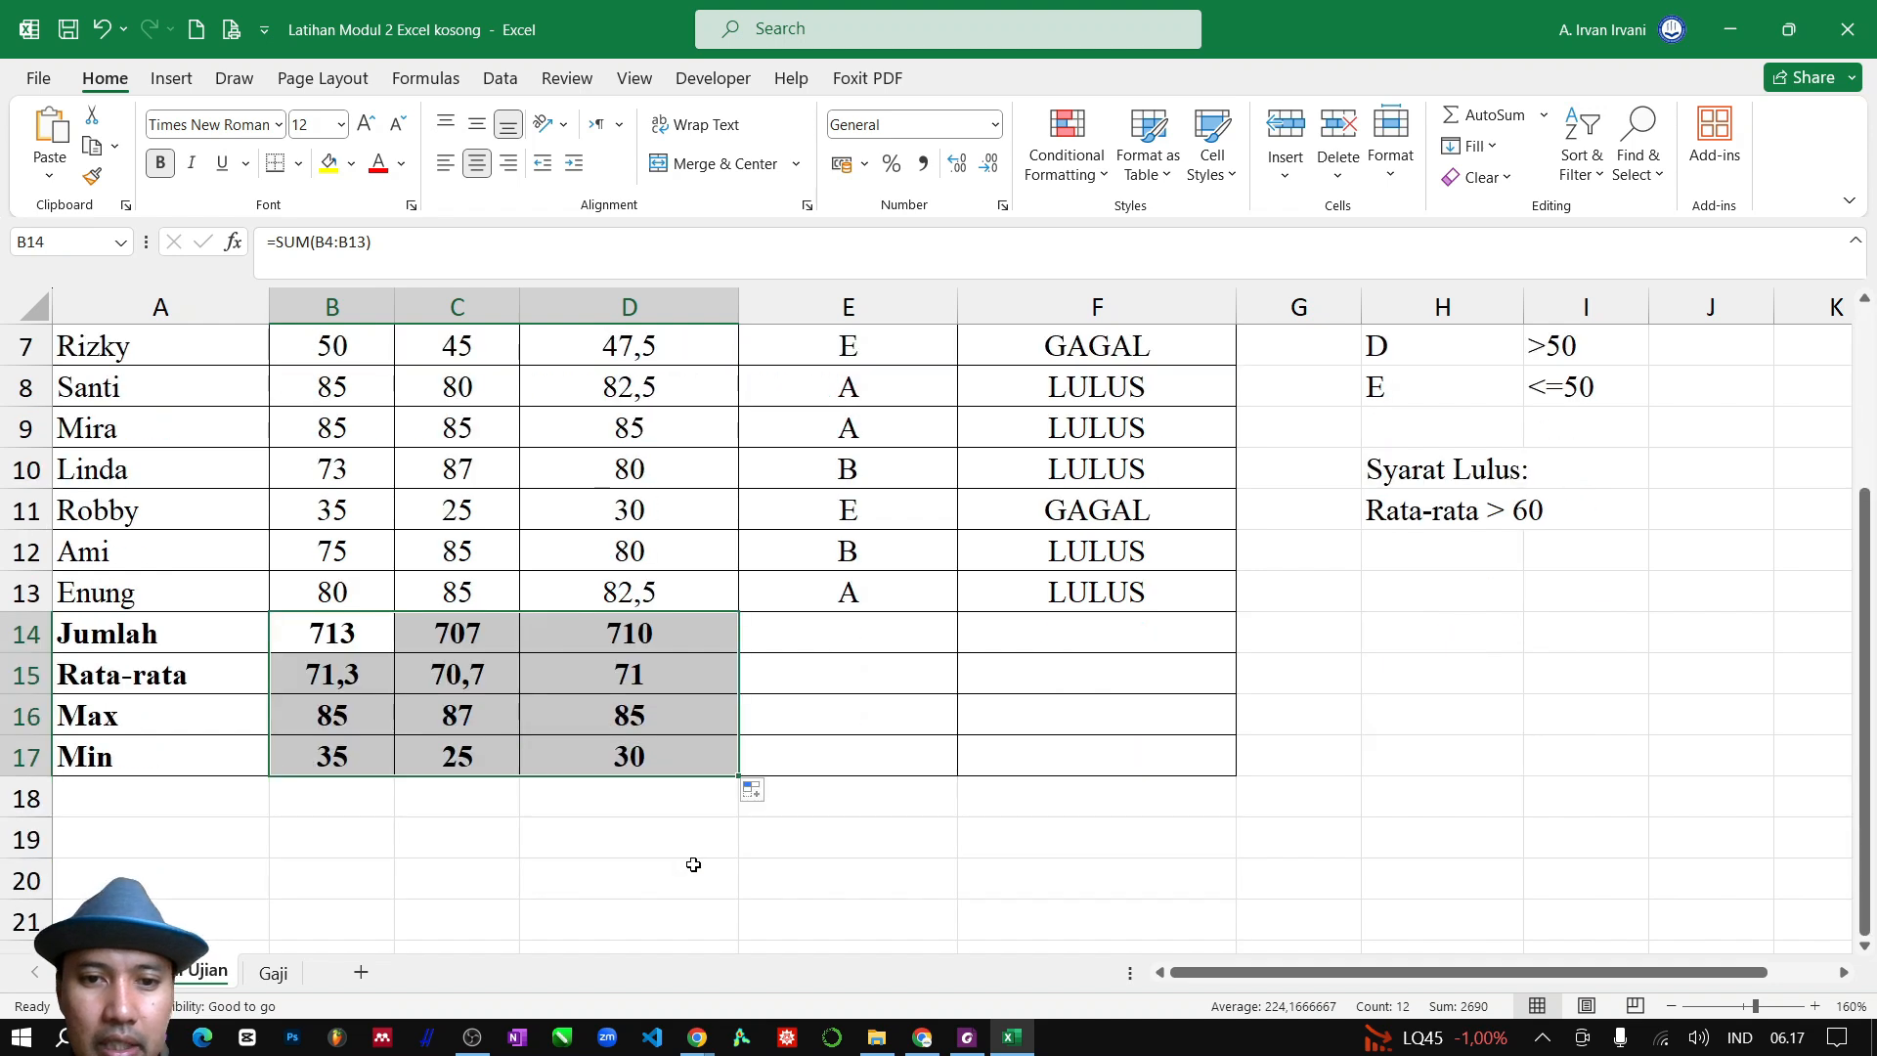
{"action": "scroll", "coordinate": [702, 854], "scroll_direction": "up", "scroll_amount": 1}
{"action": "left_click", "coordinate": [1085, 784]}
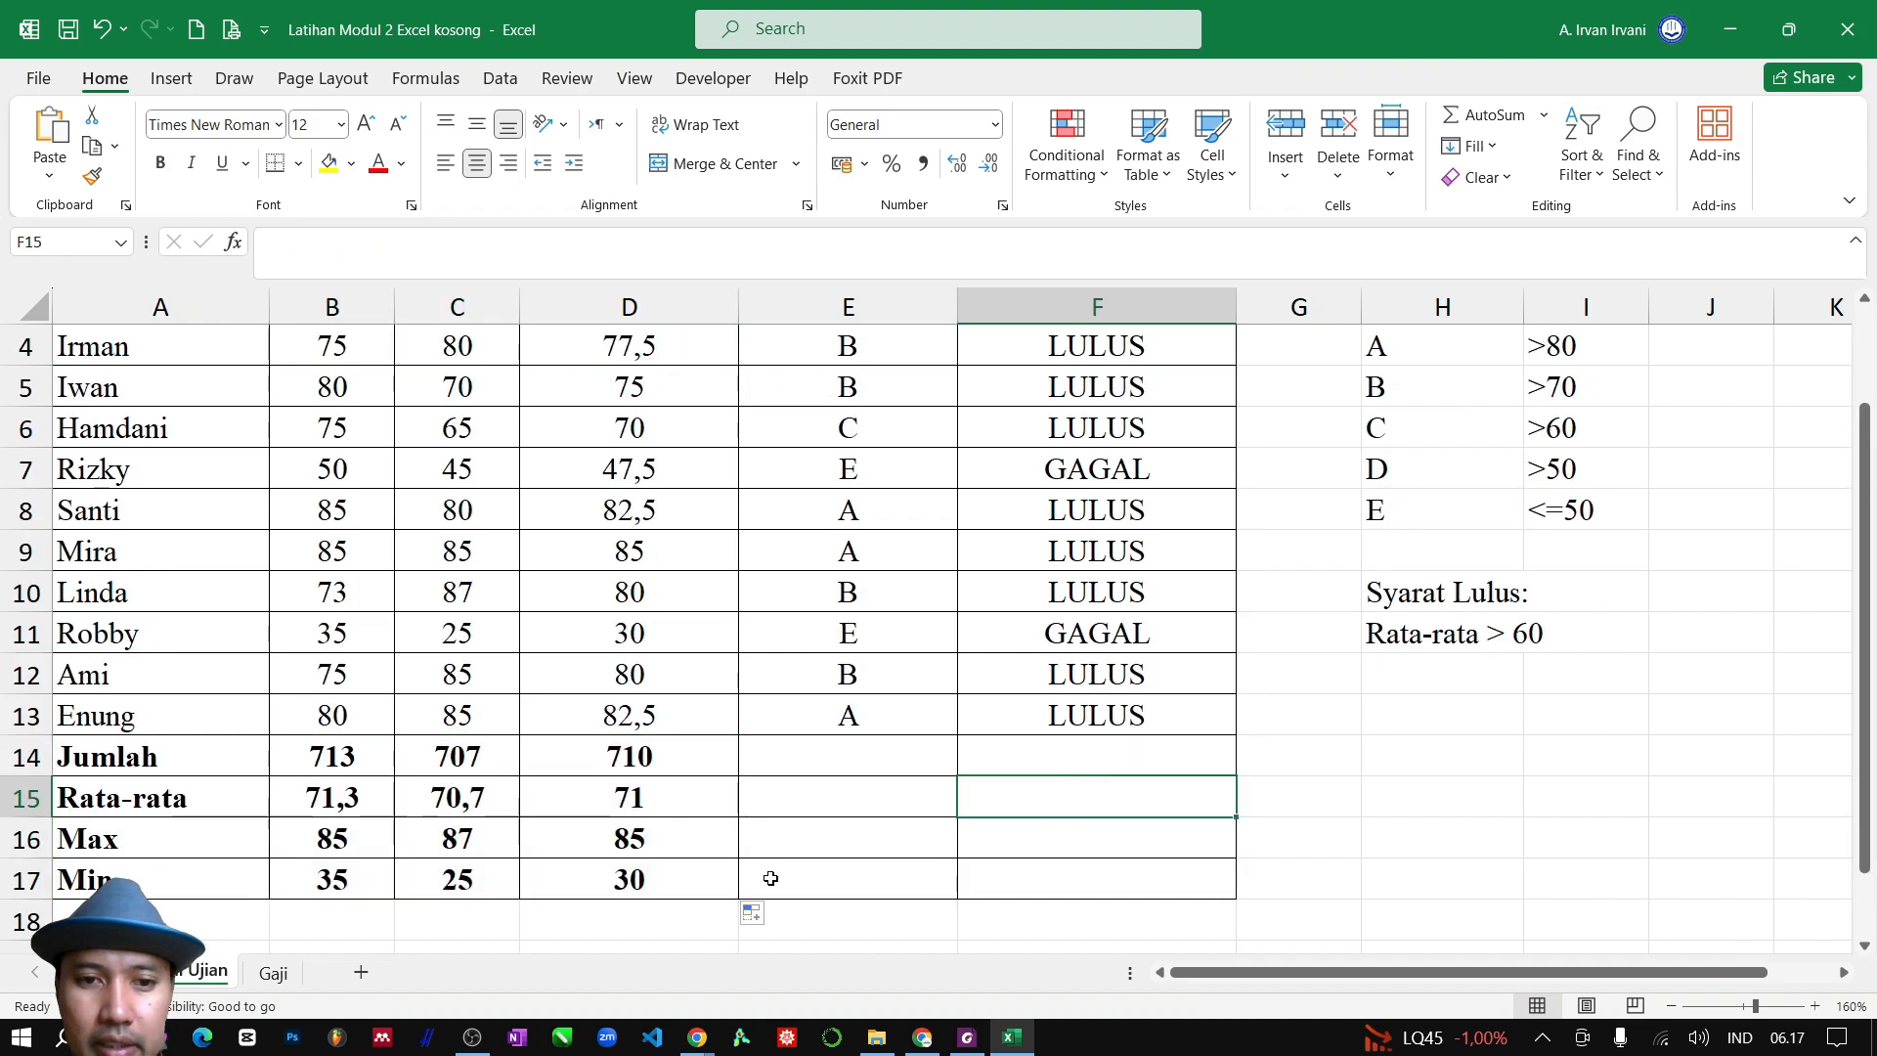
{"action": "scroll", "coordinate": [348, 762], "scroll_direction": "up", "scroll_amount": 1}
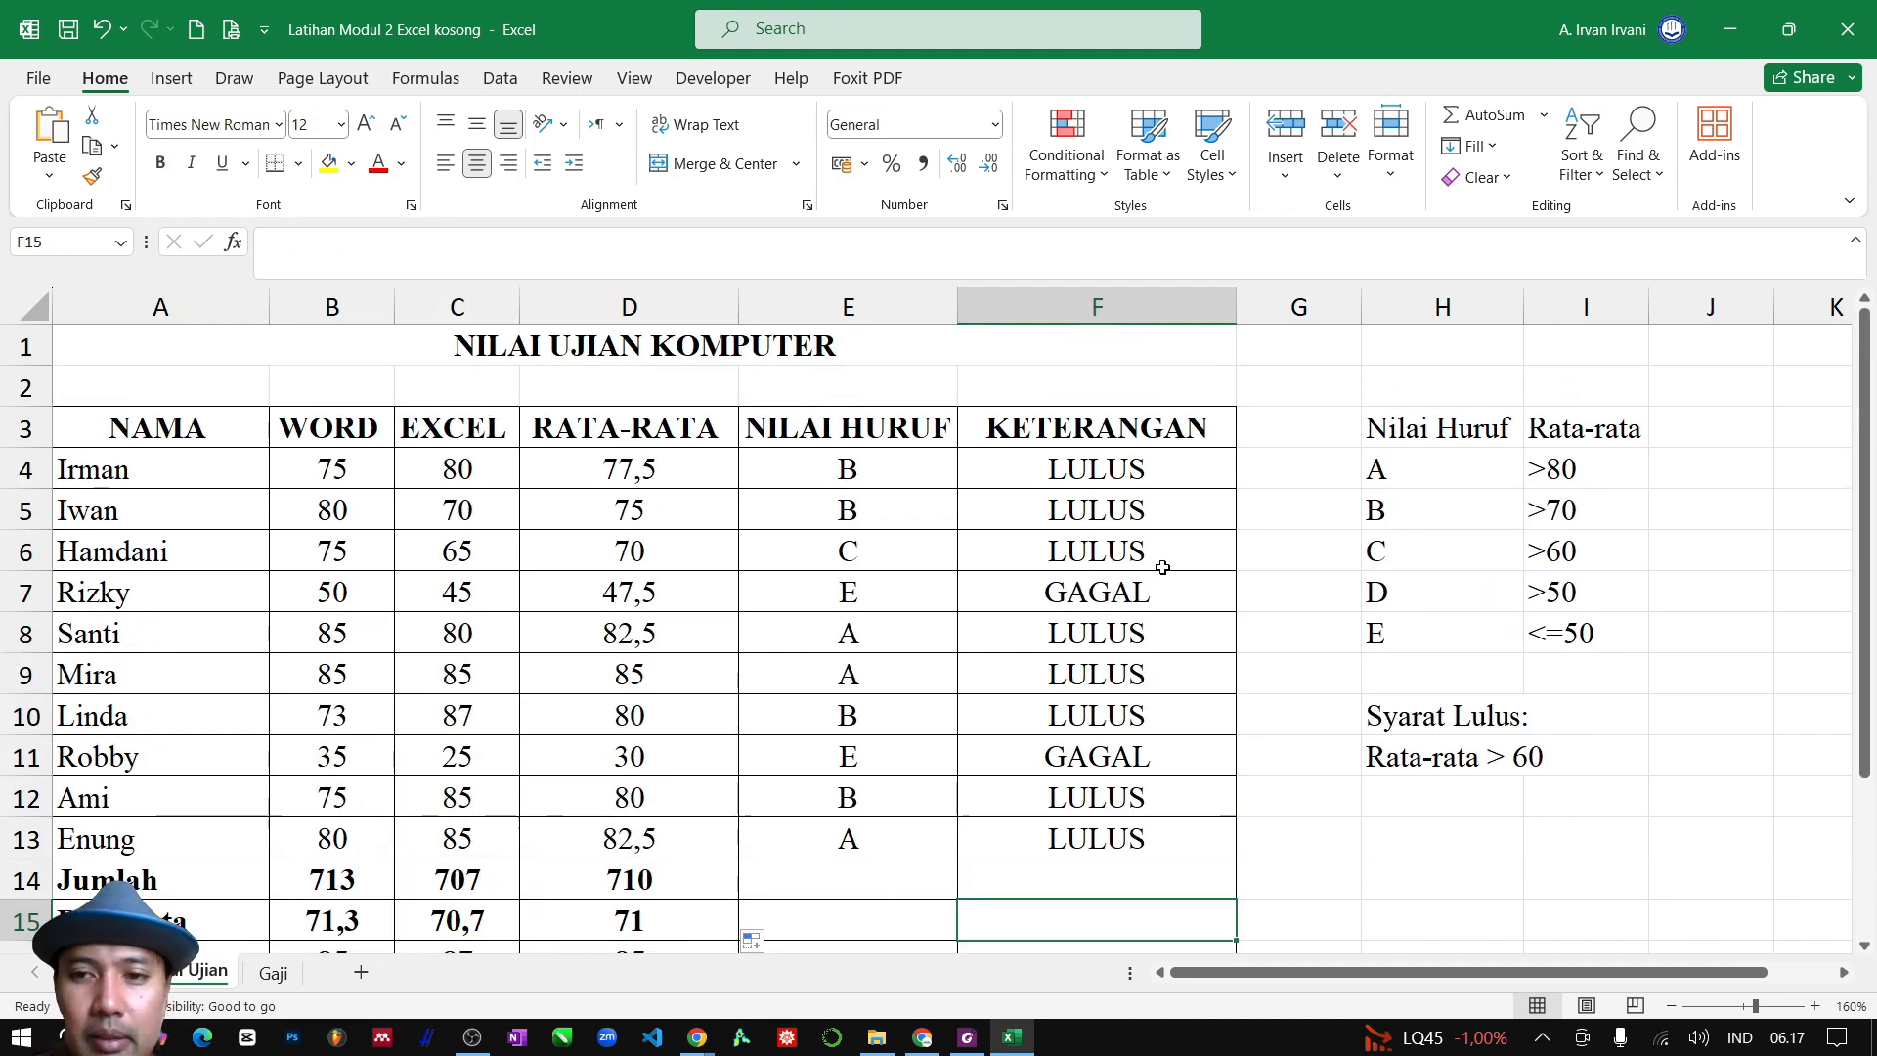